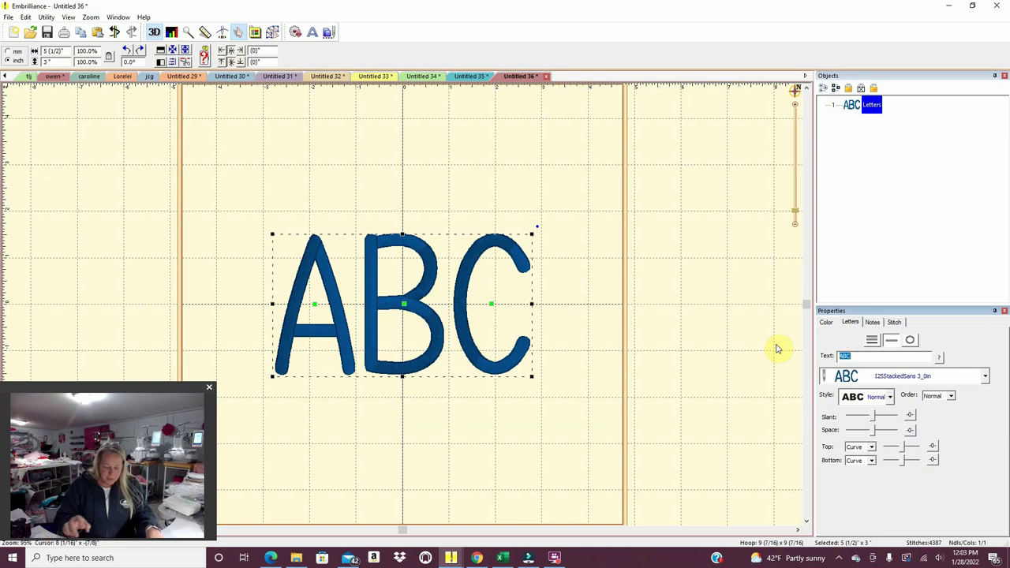
Change the lettering to 'ct' and add a second lettering object reading 'E'.
type("c")
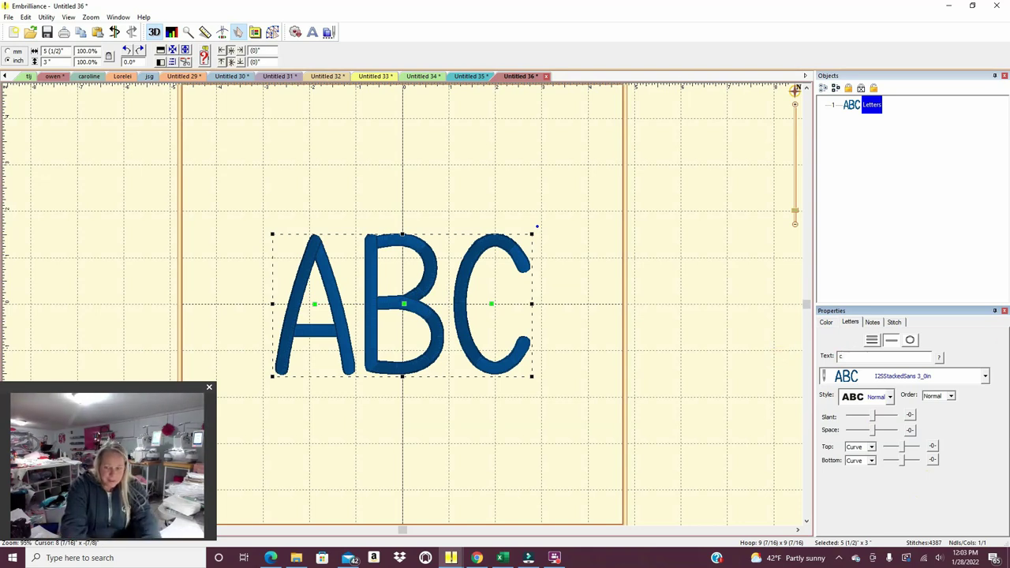
type("t")
key("Return")
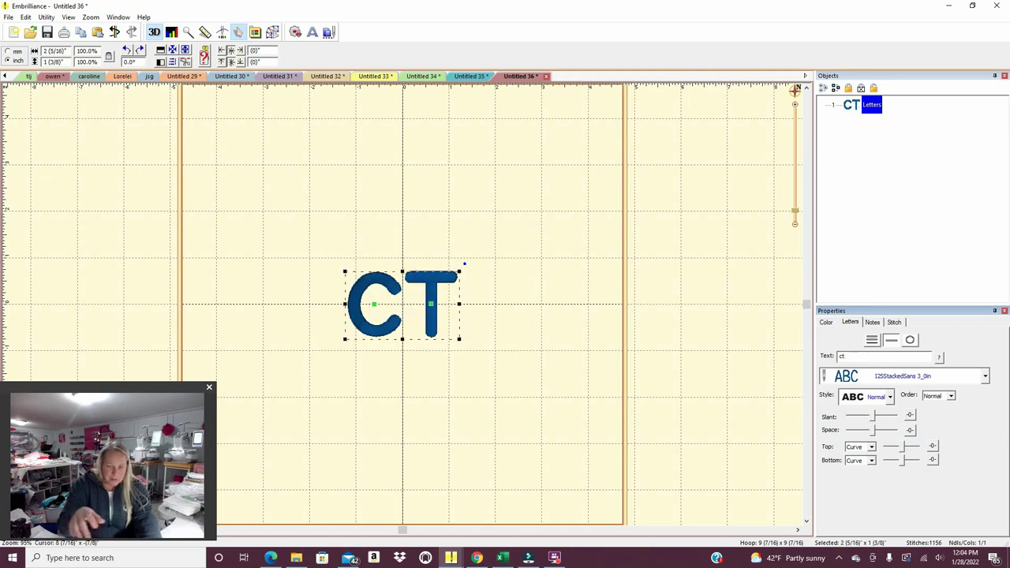
left_click(313, 36)
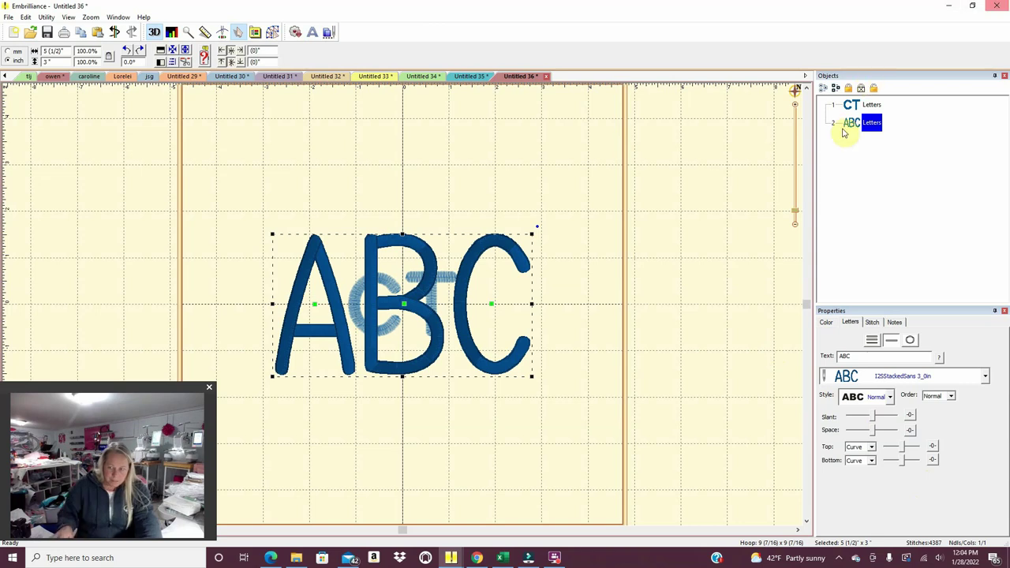
left_click(860, 355)
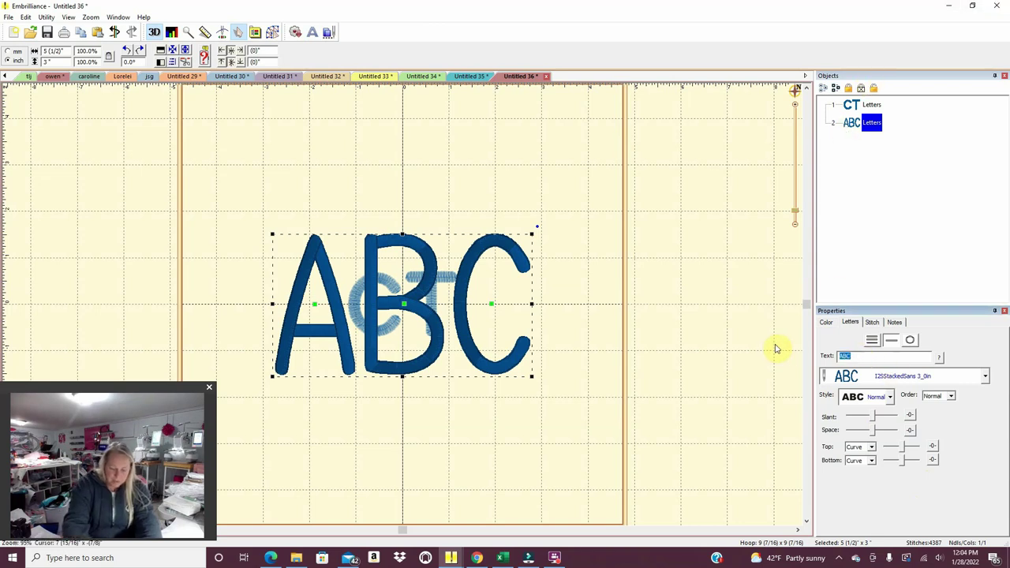
type("E")
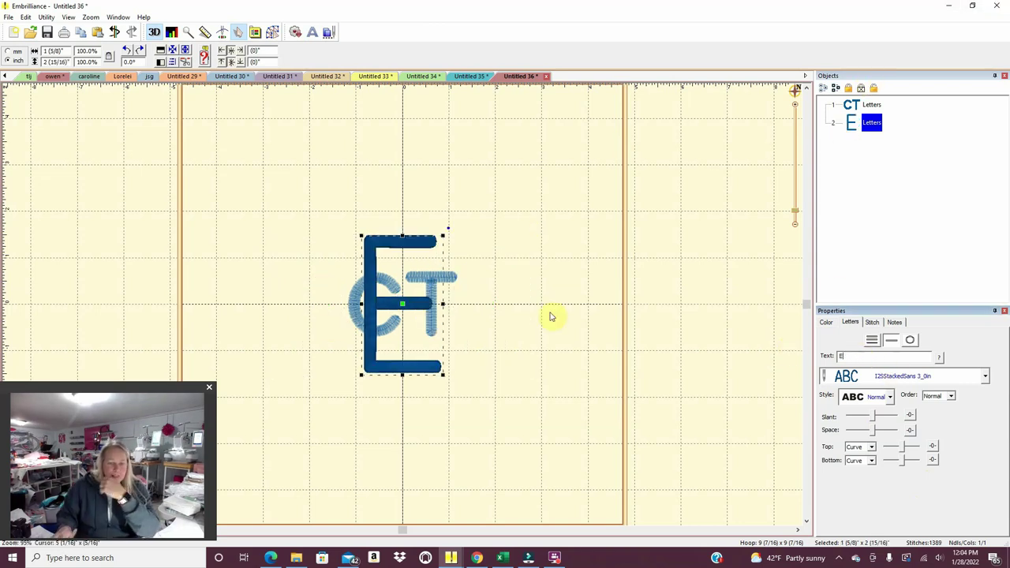
Arrange the stacked C and T beside the tall E, then select both lettering objects.
left_click_drag(421, 316, 499, 293)
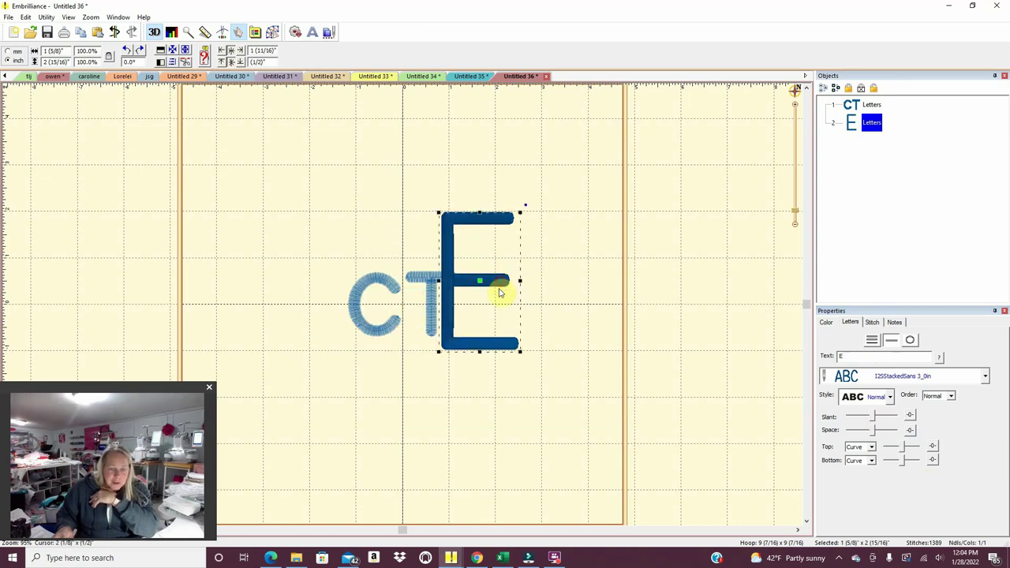
mouse_move(389, 325)
left_mouse_down()
mouse_move(405, 260)
mouse_move(399, 266)
mouse_move(422, 293)
mouse_move(384, 320)
left_mouse_up()
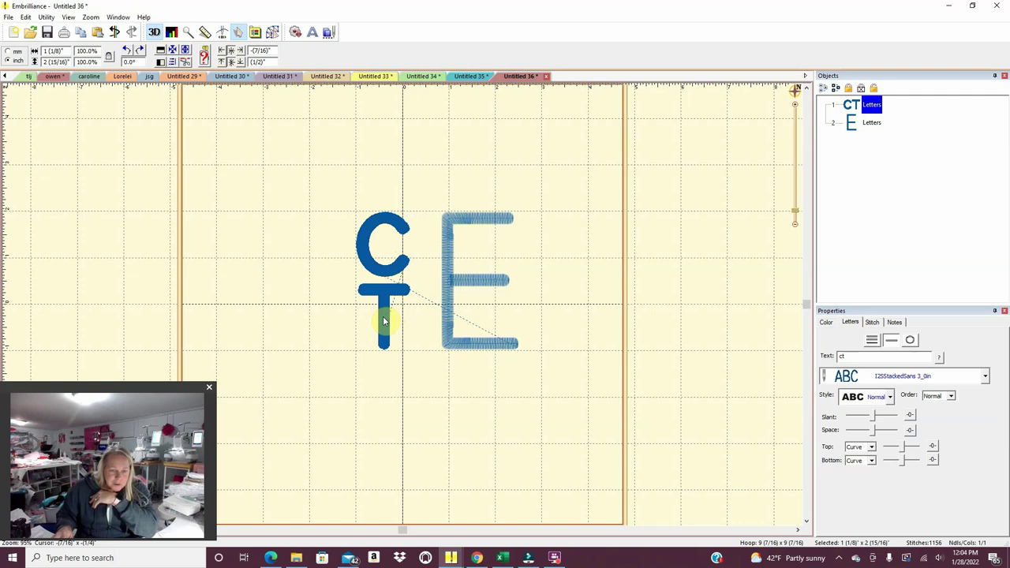
left_click(382, 319)
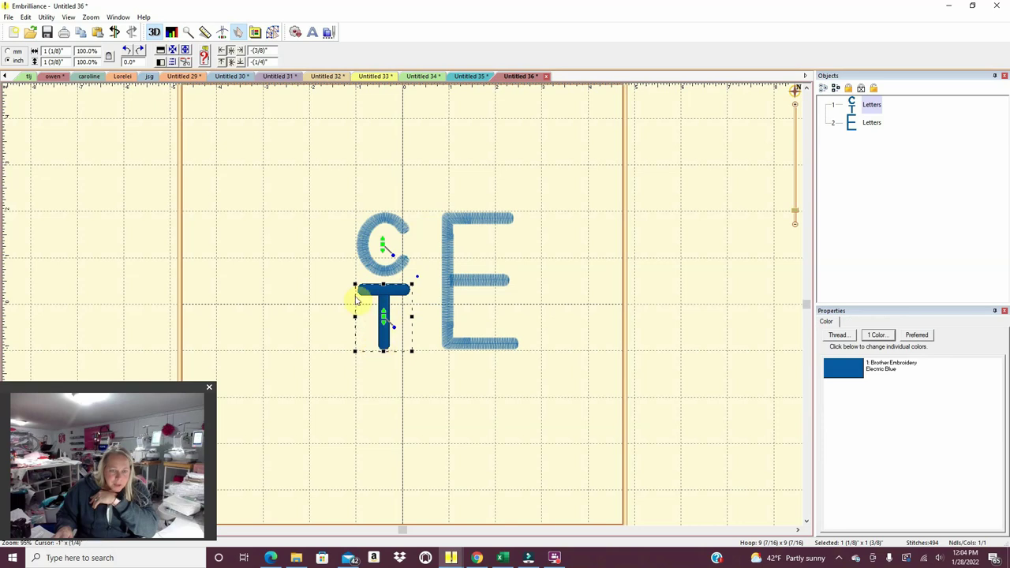
left_click(413, 385)
left_click(479, 283)
left_click_drag(479, 283, 462, 283)
left_click(463, 393)
left_click_drag(508, 405, 286, 180)
Centre the monogram in the hoop and print it.
left_click(46, 17)
left_click(53, 28)
left_click(8, 16)
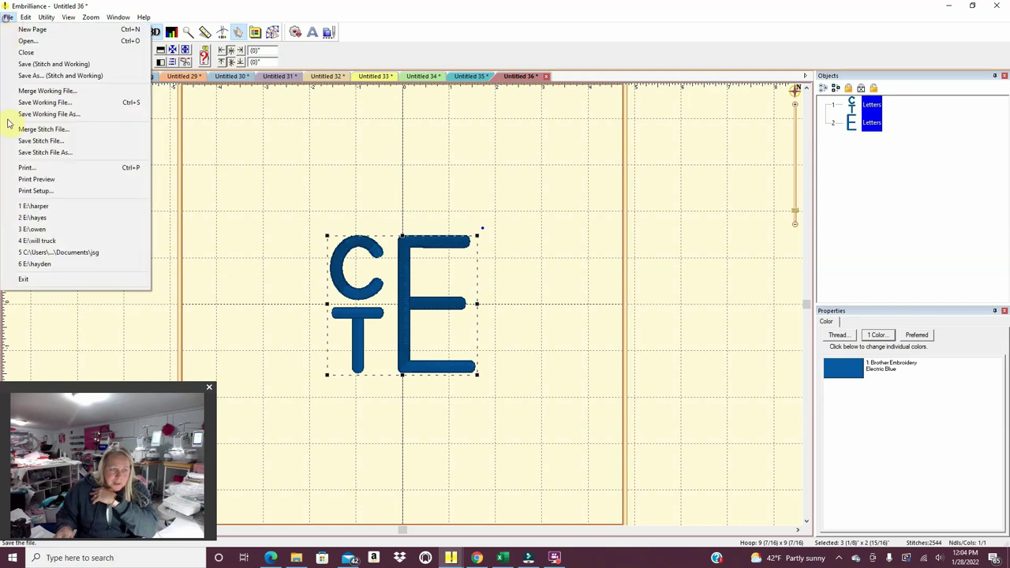
left_click(12, 166)
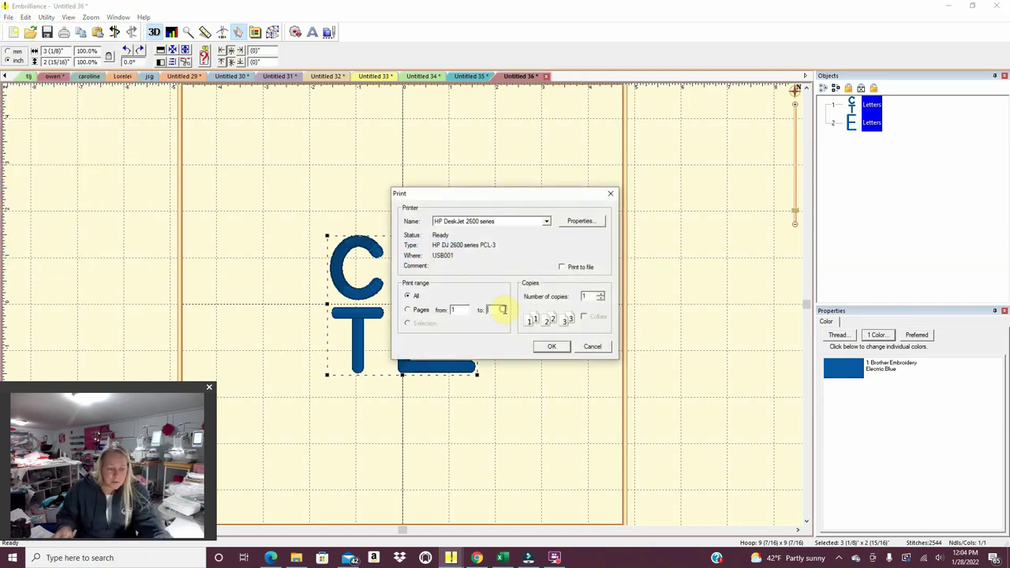
left_click(546, 345)
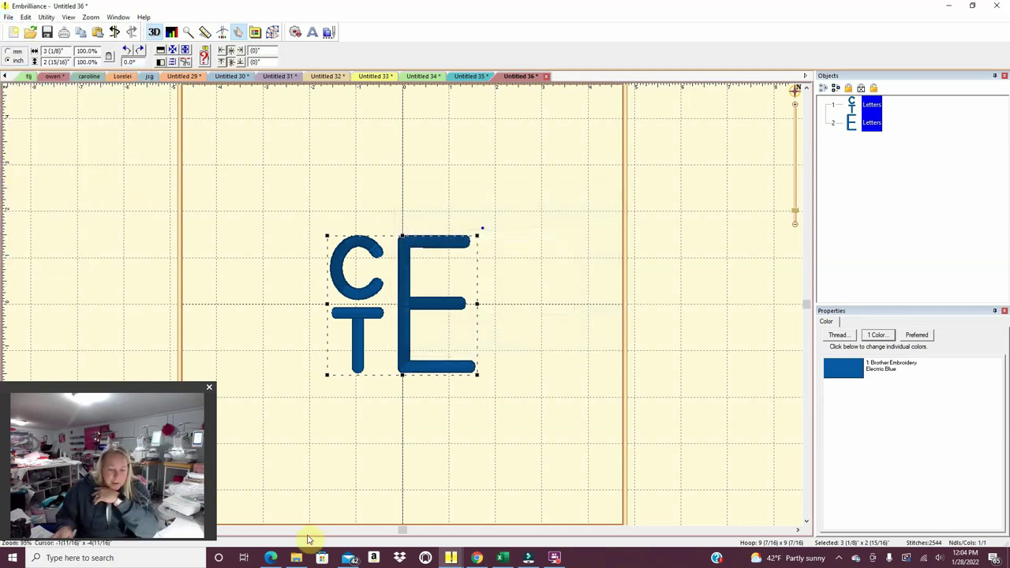
Return to the Etsy listings page, discarding the unsaved listing changes.
mouse_move(272, 559)
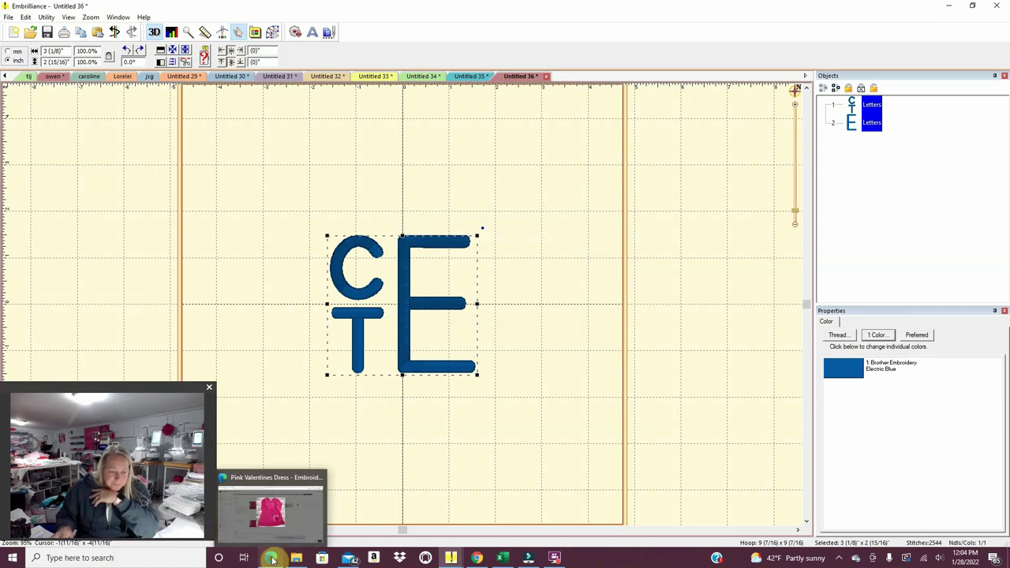
left_click(272, 513)
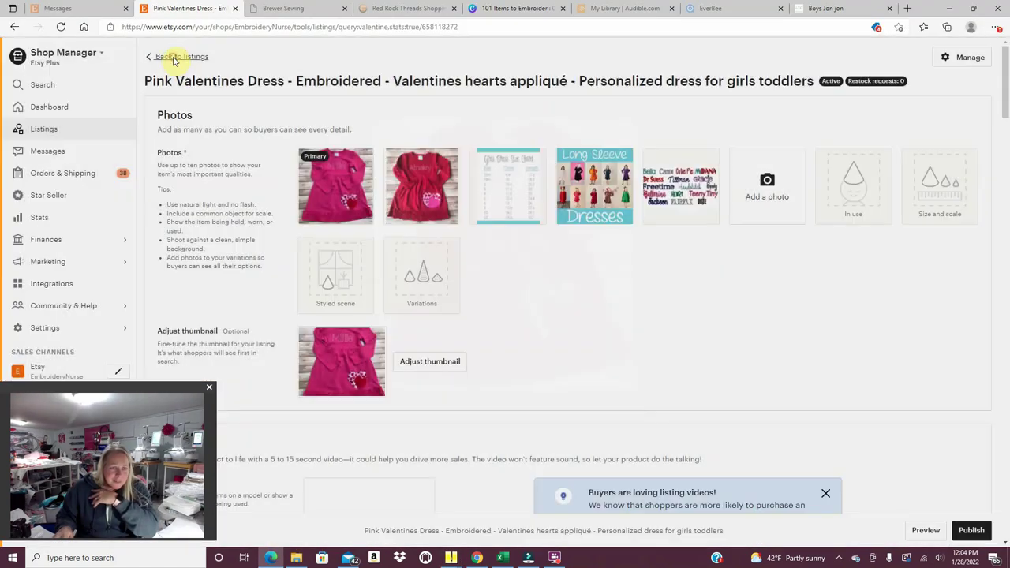
left_click(167, 56)
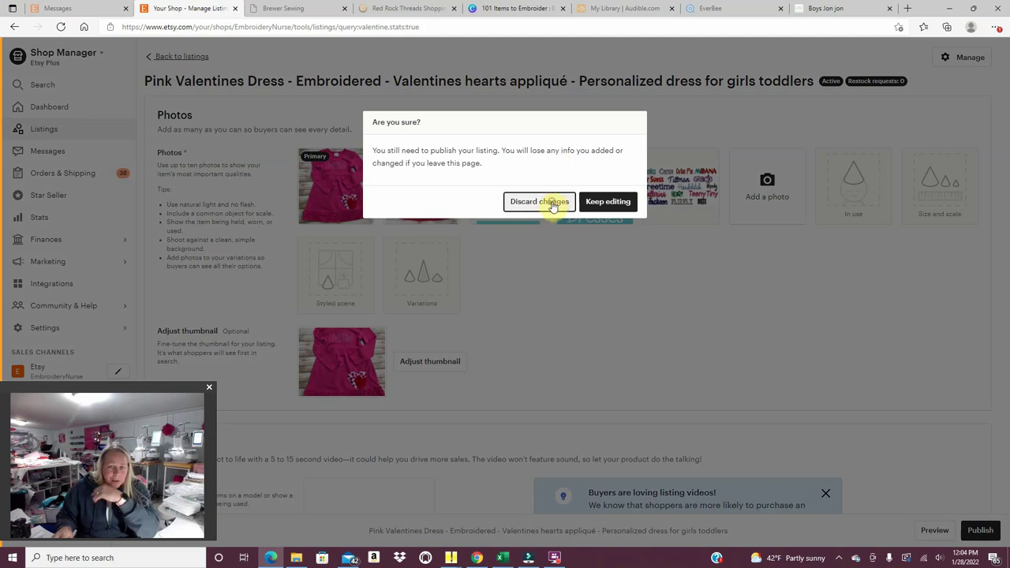
left_click(554, 202)
Search the listings for 'cap', then for 'gown'.
left_click(764, 53)
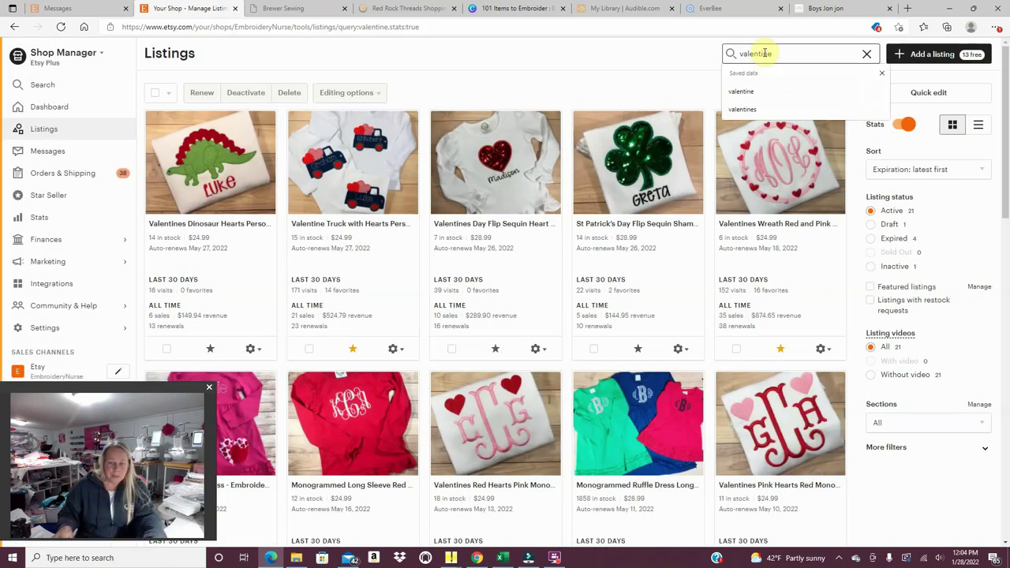
left_click_drag(789, 53, 697, 53)
type("cap")
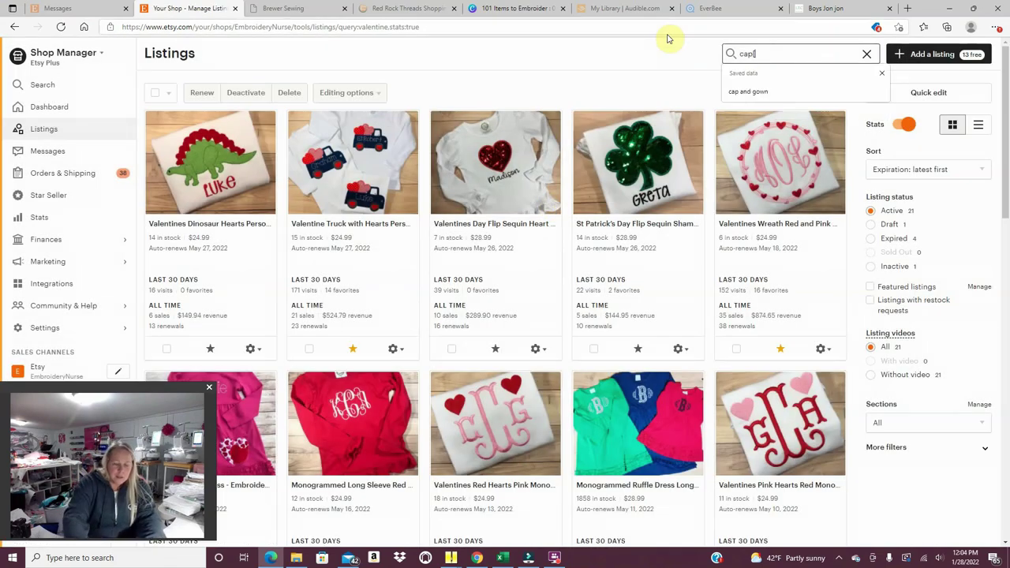
key("Return")
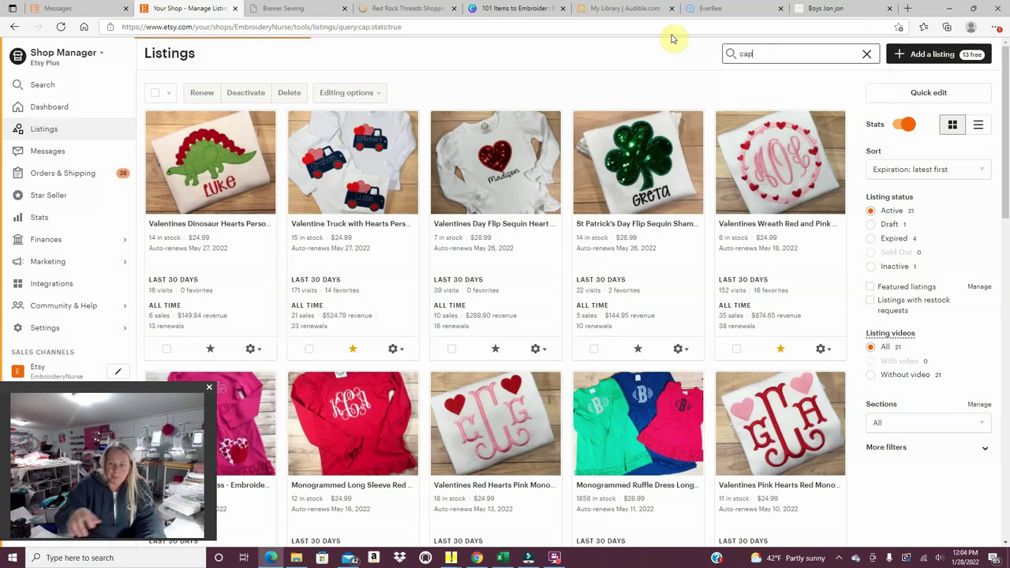
left_click_drag(773, 54, 710, 57)
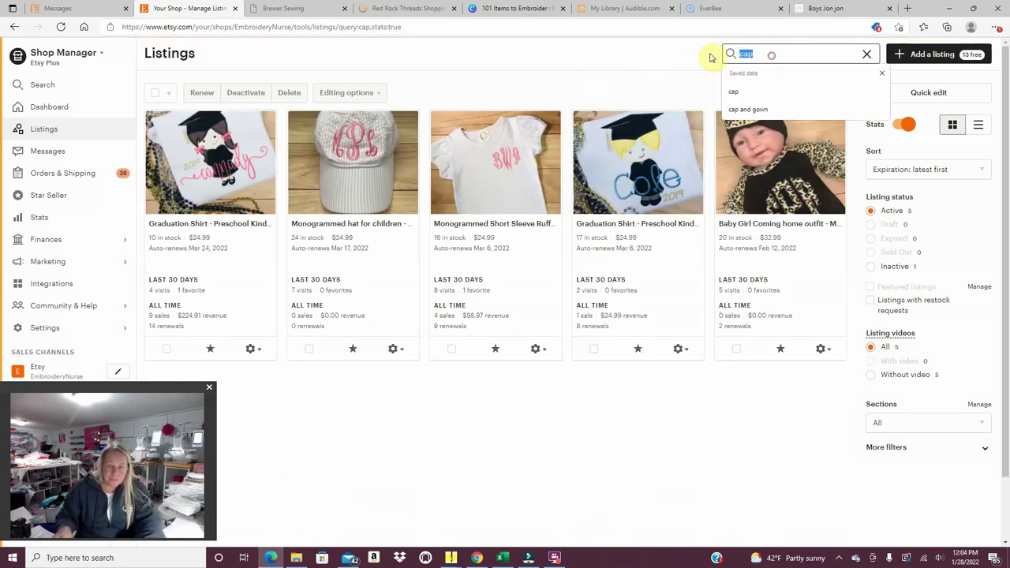
type("gown")
key("Return")
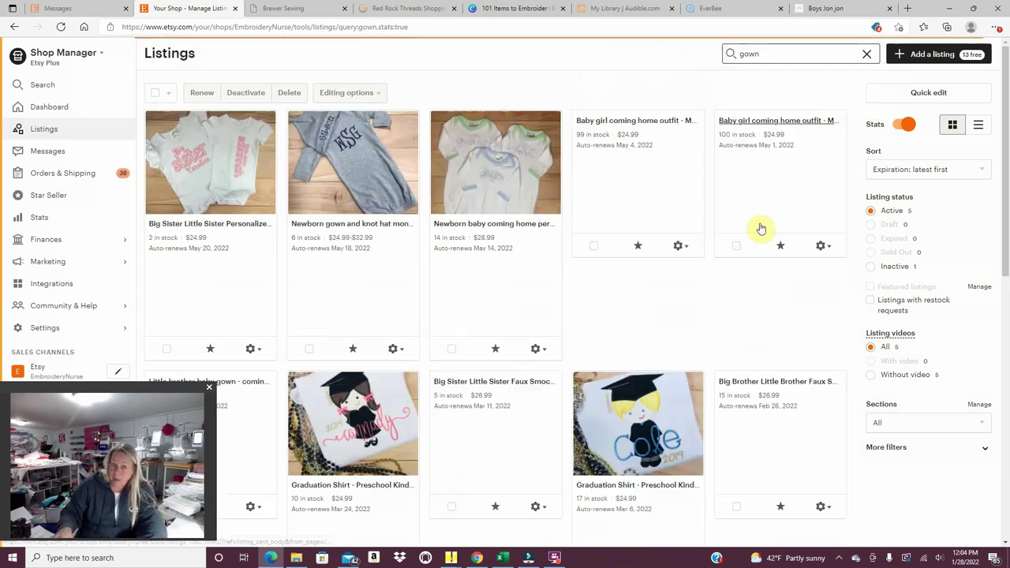
Open the Newborn gown and knot hat listing, enlarge its hat photo, then return to the monogram design.
scroll(606, 272, "down", 7)
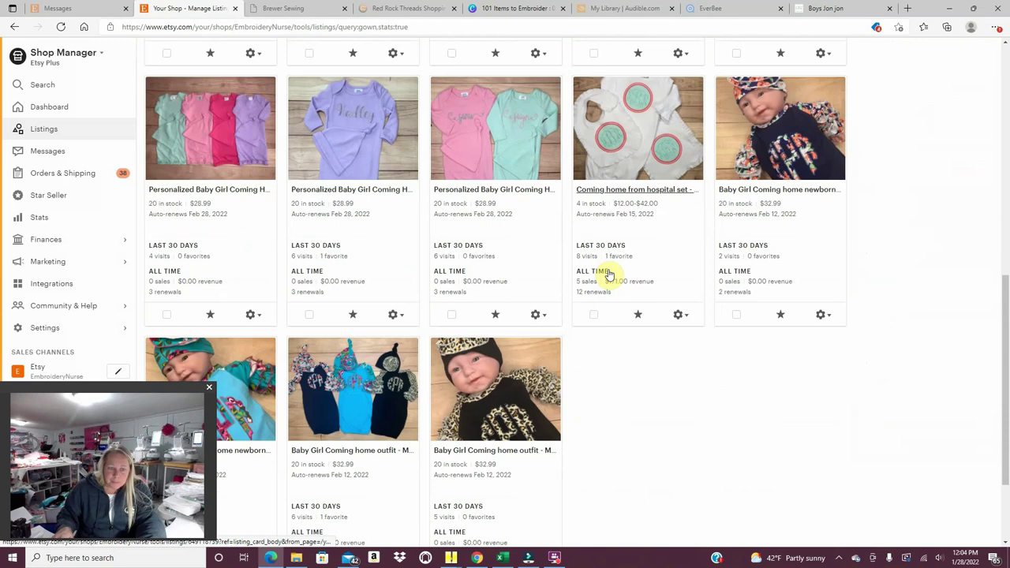
scroll(606, 272, "up", 8)
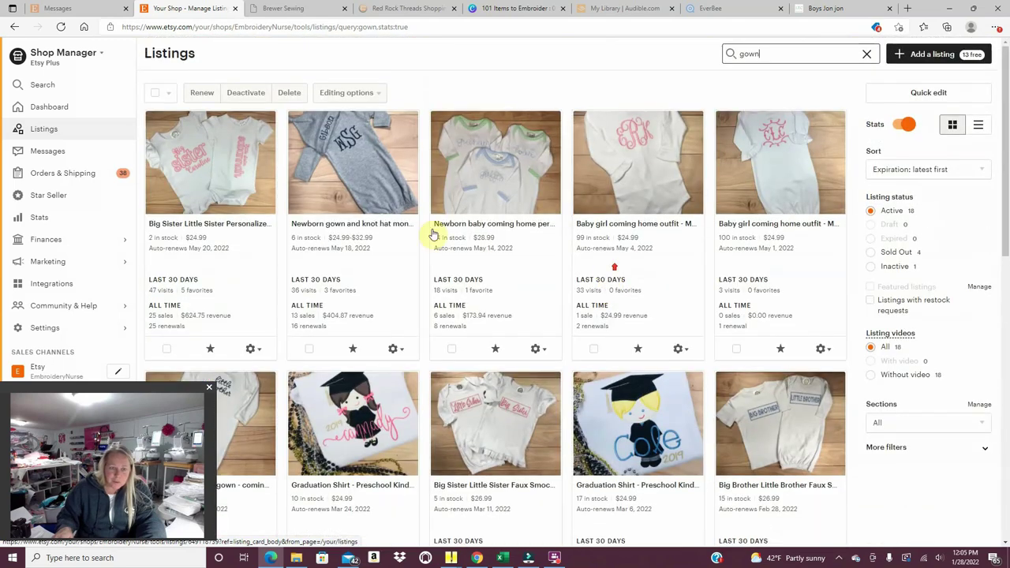
left_click(356, 165)
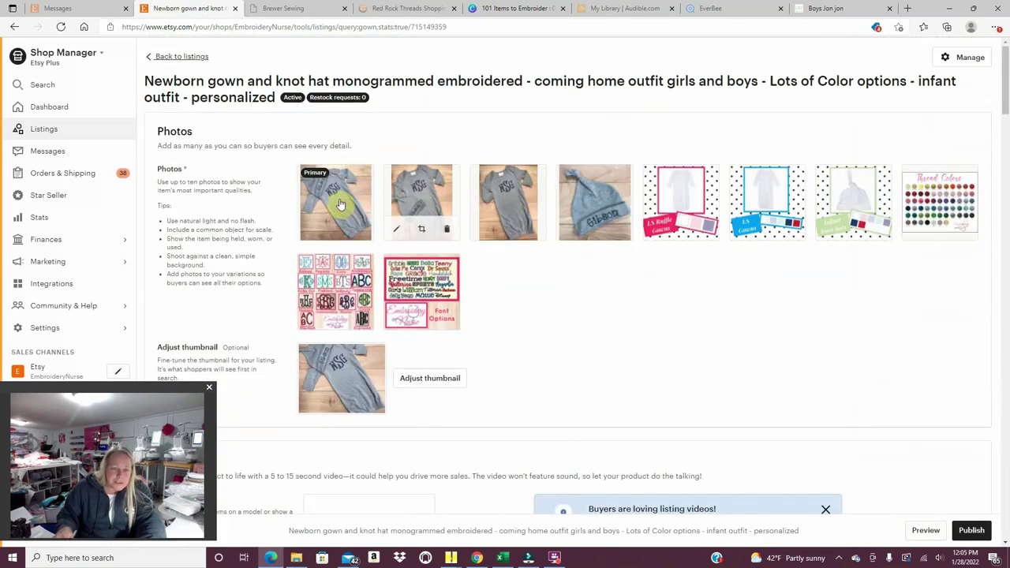
left_click(590, 213)
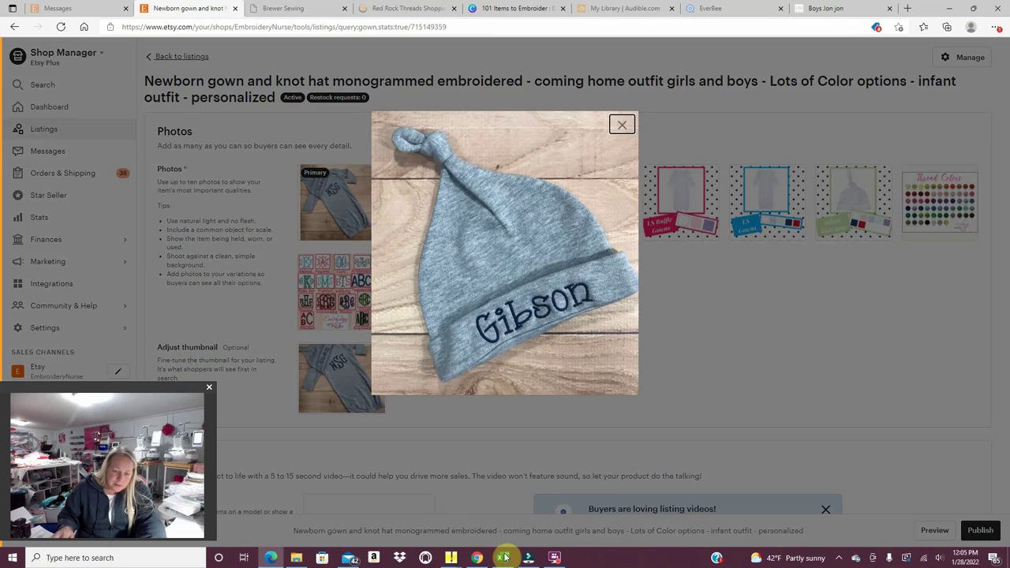
left_click(450, 558)
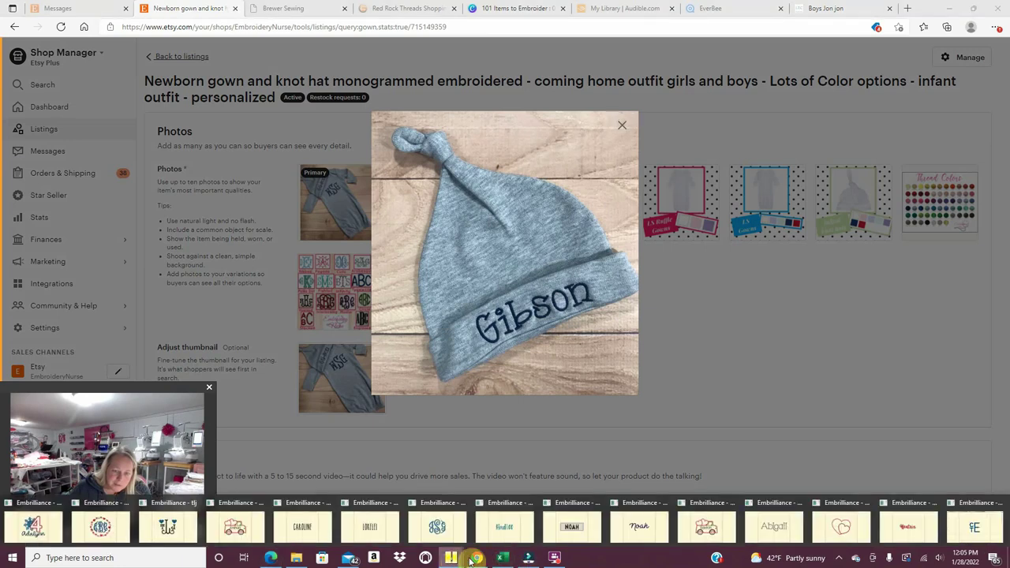
left_click(955, 541)
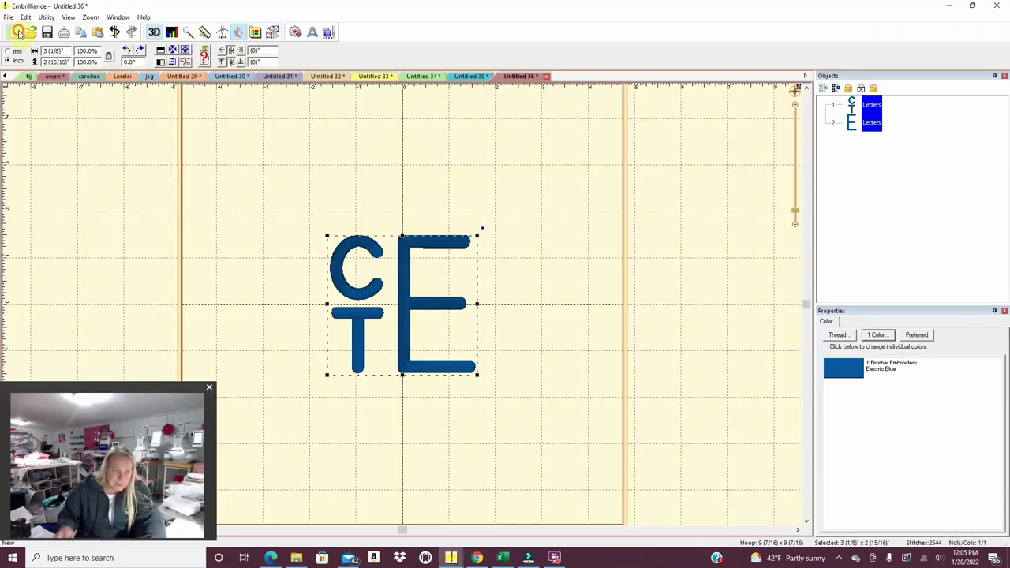
Start a new lettering in the I2SJellyBean 1_0in font and enter the hat's sample name.
left_click(312, 34)
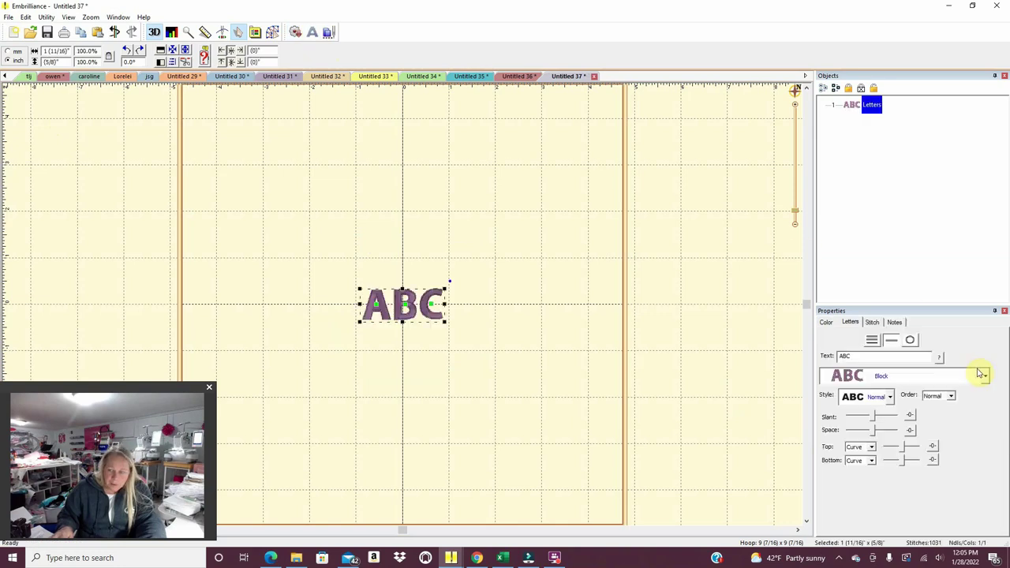
left_click(986, 378)
left_click_drag(1004, 431, 1006, 481)
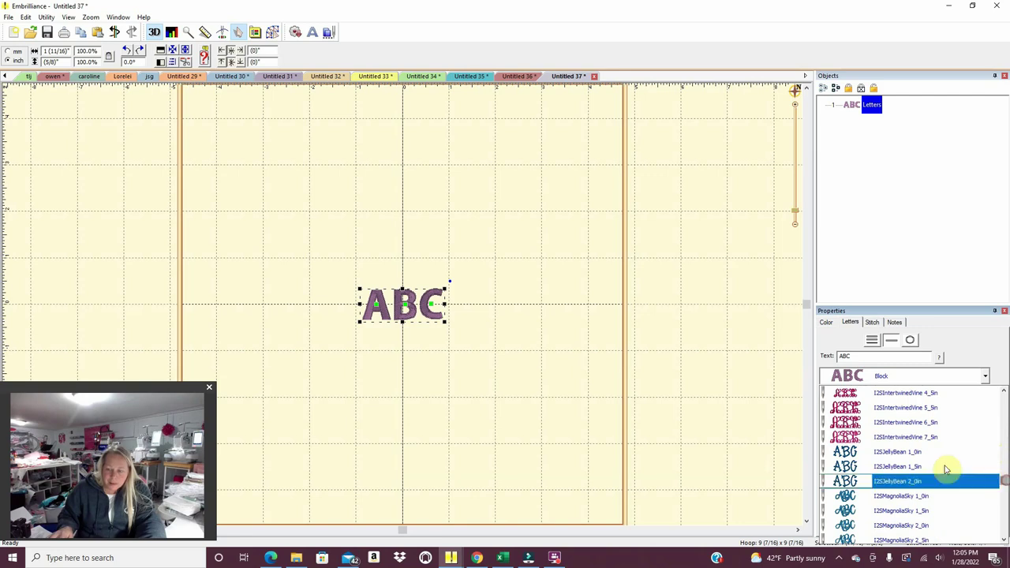
left_click(895, 451)
left_click_drag(857, 357, 797, 360)
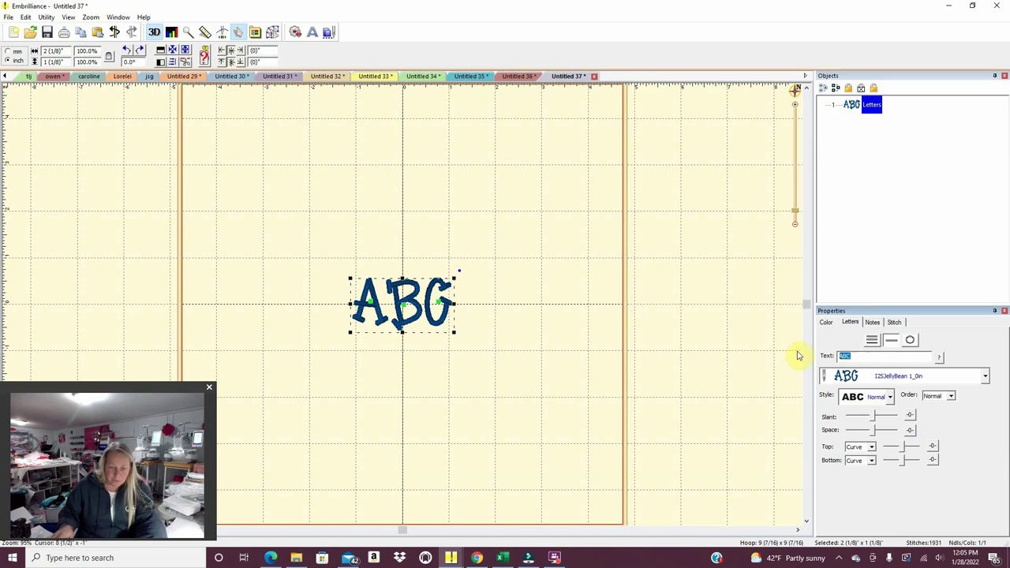
type("Gbo")
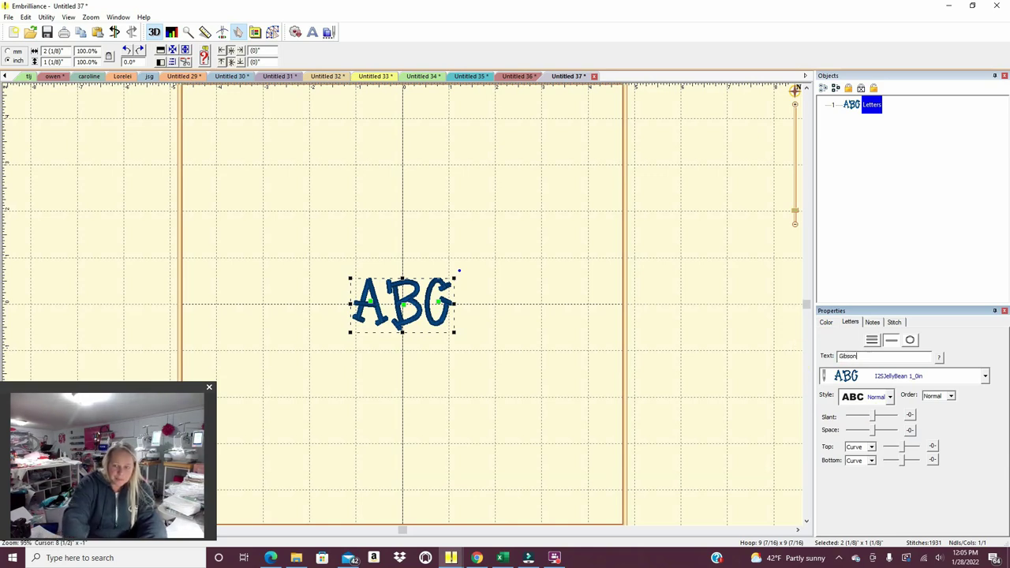
key("Return")
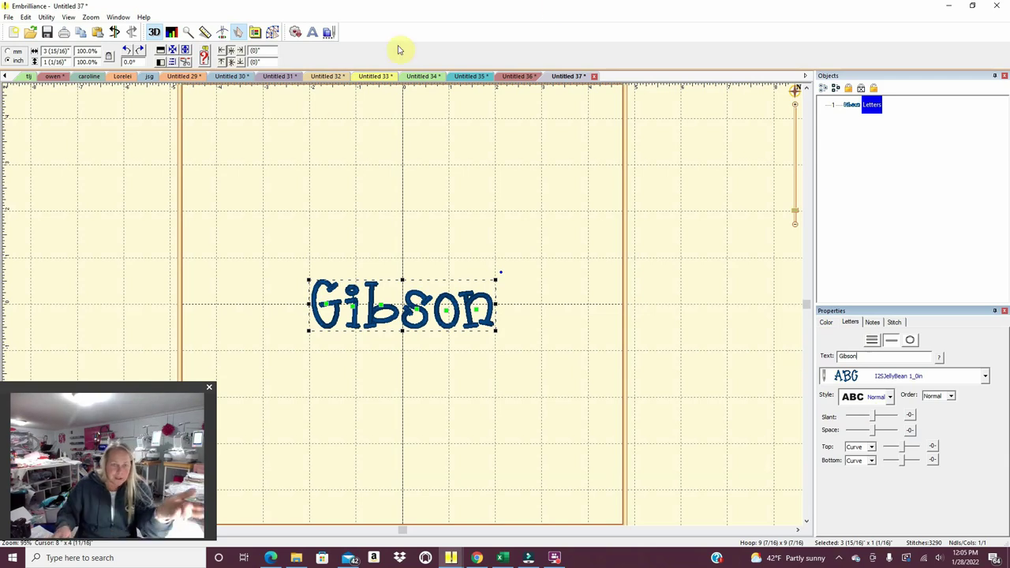
Check the hat photo, then retype the lettering as the customer's name.
left_click(276, 557)
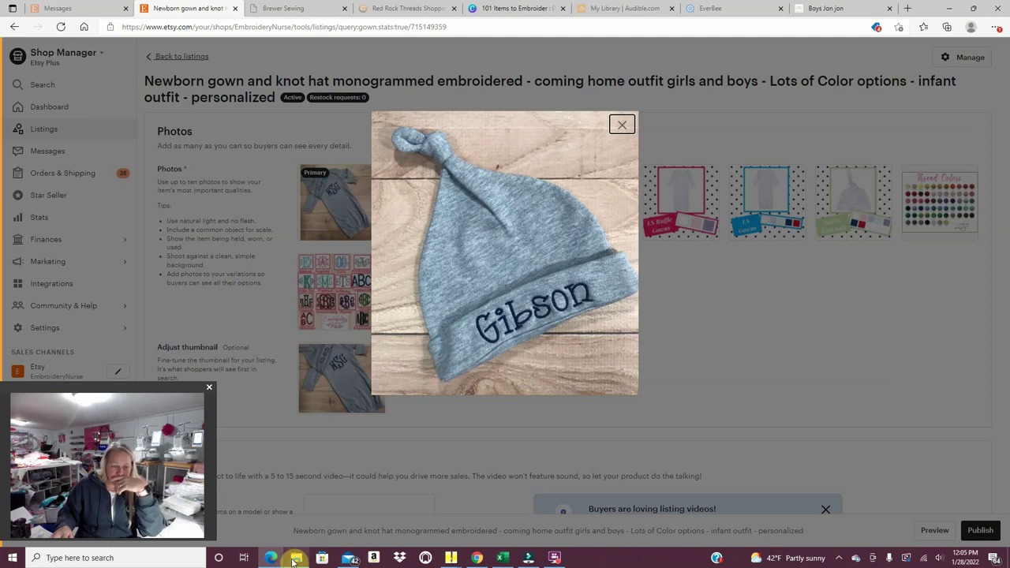
mouse_move(450, 557)
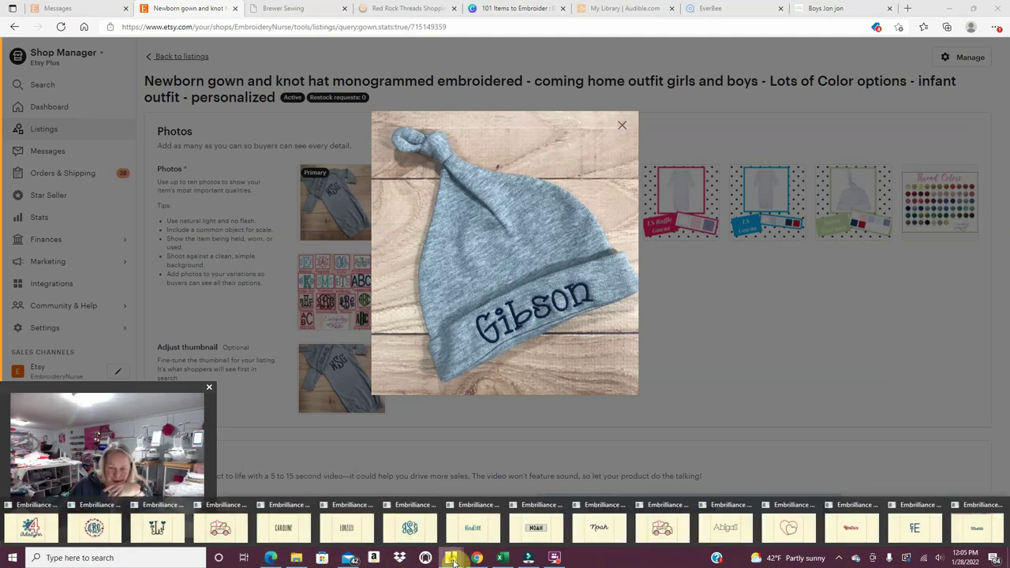
left_click(987, 550)
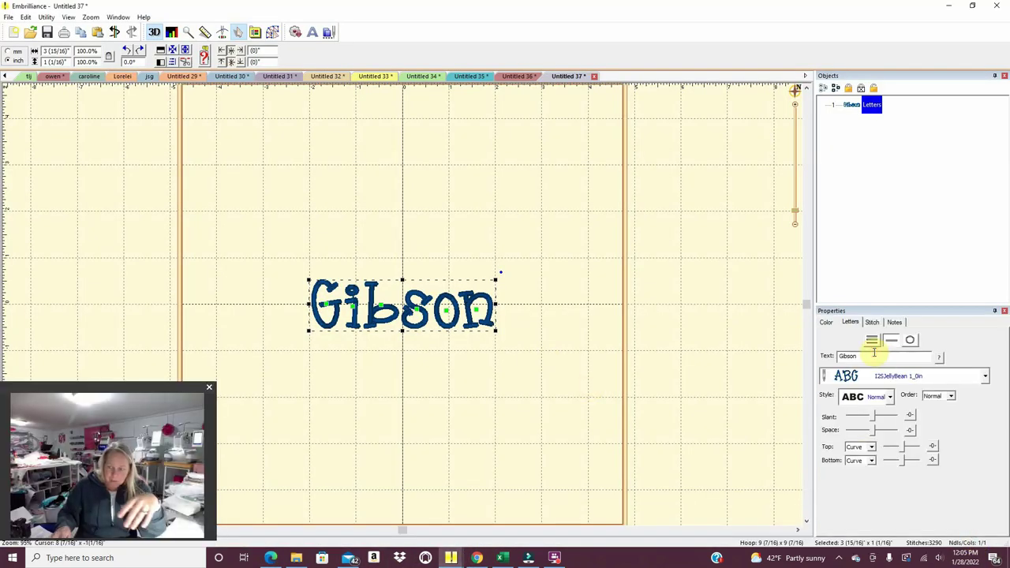
left_click(883, 356)
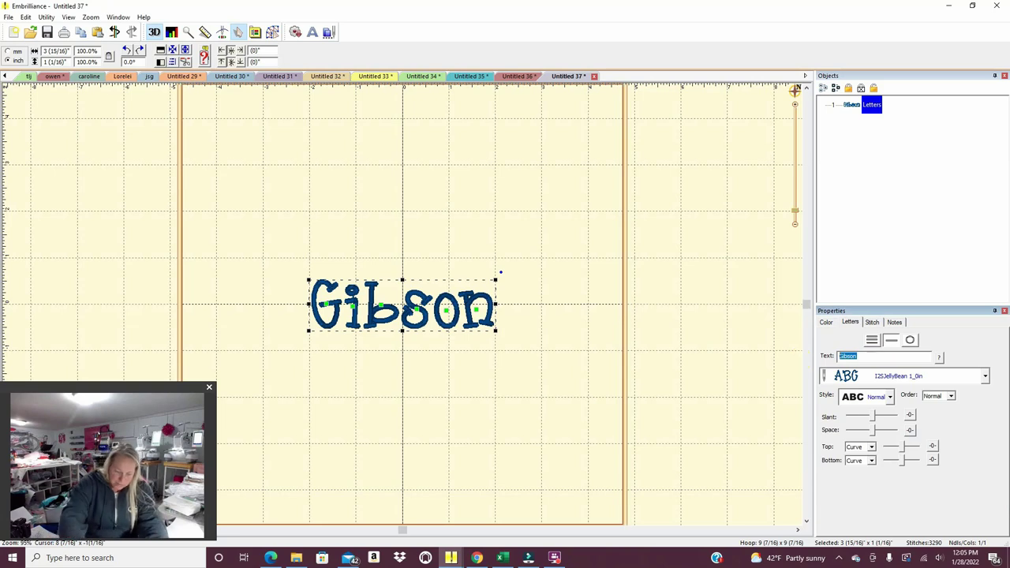
key("Return")
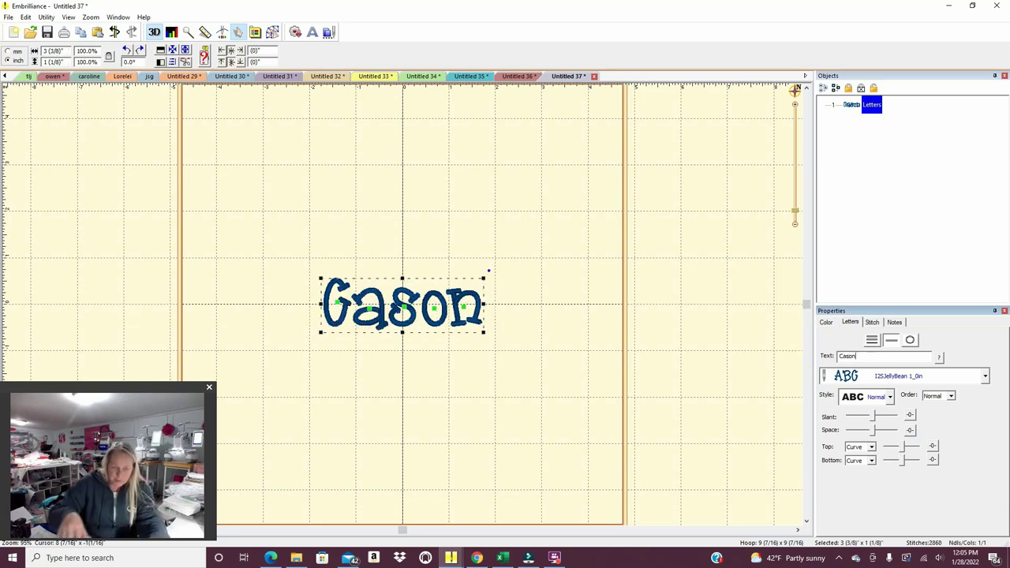
left_click(8, 17)
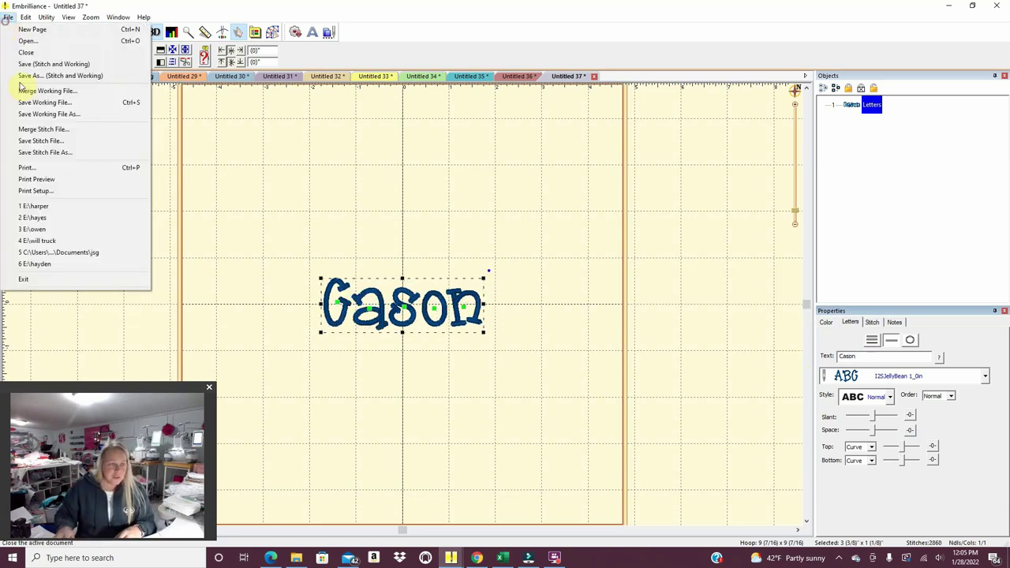
Print the name lettering design and open a new blank Untitled 38 page.
left_click(32, 169)
left_click(490, 312)
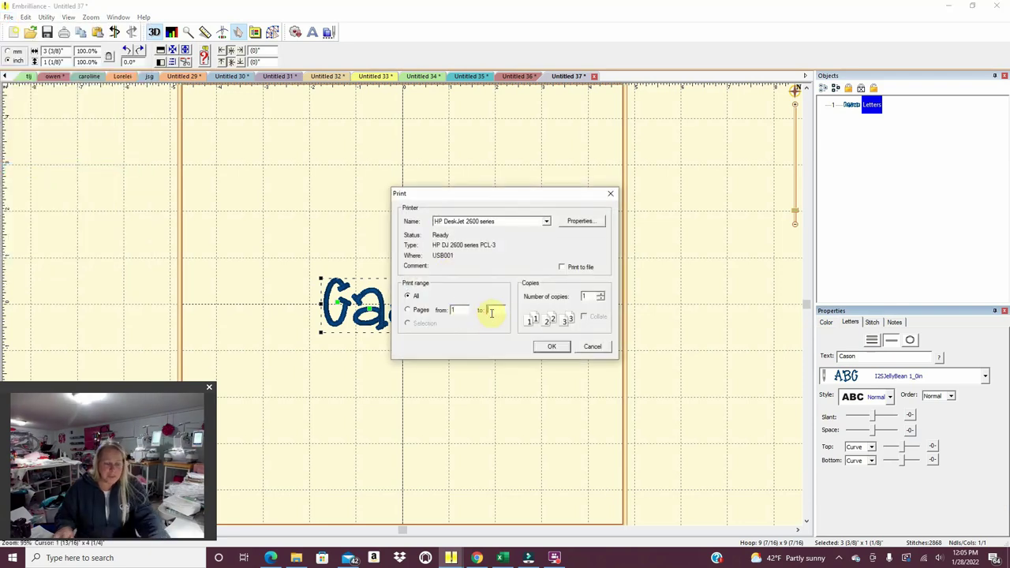
left_click(545, 348)
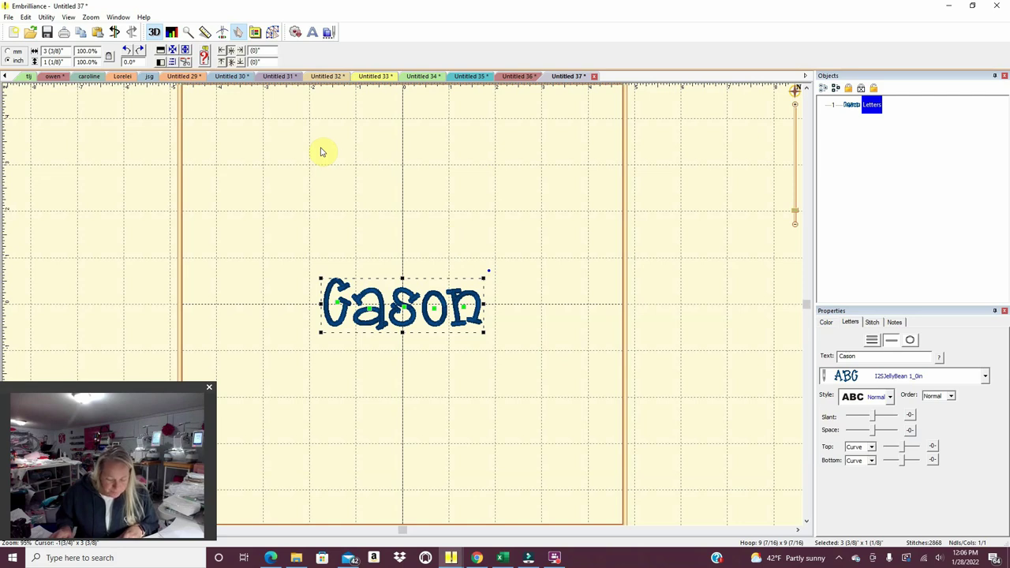
left_click(17, 35)
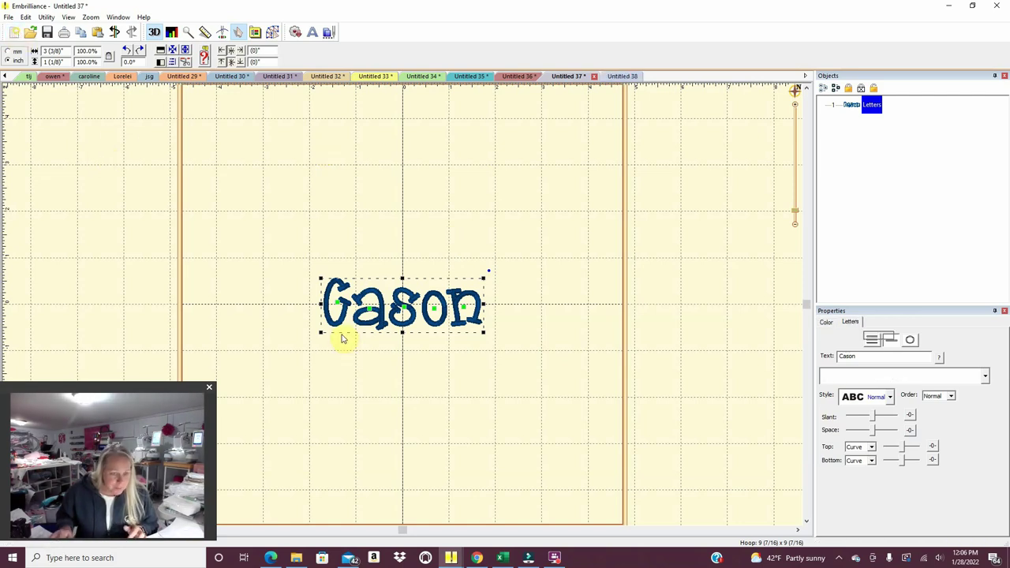
Drag MOL Heart wreath.PES from Files from Documents > Valentines onto the Untitled 38 page.
left_click(270, 557)
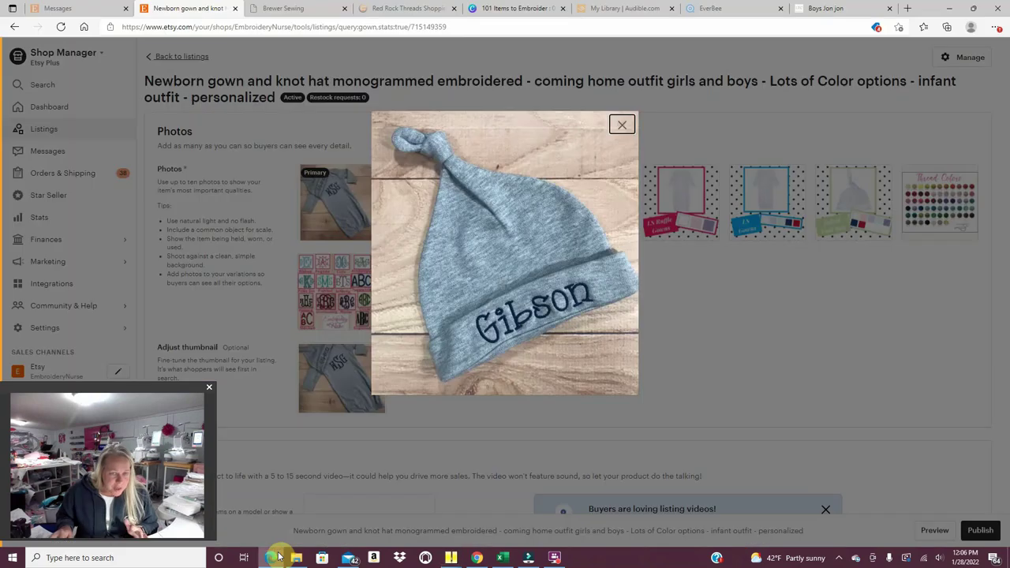
left_click(270, 557)
left_click(296, 557)
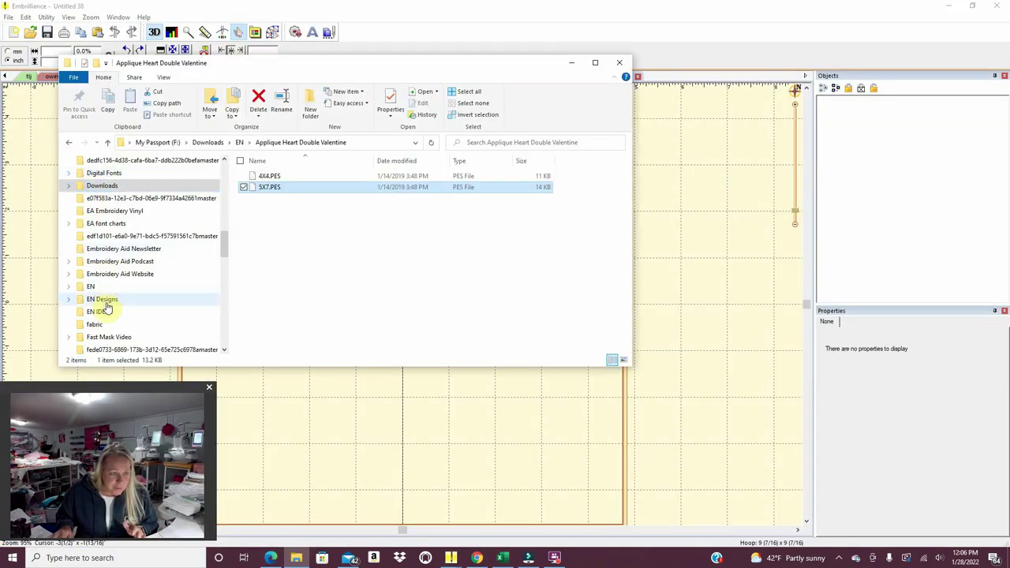
scroll(105, 337, "down", 1)
left_click(126, 338)
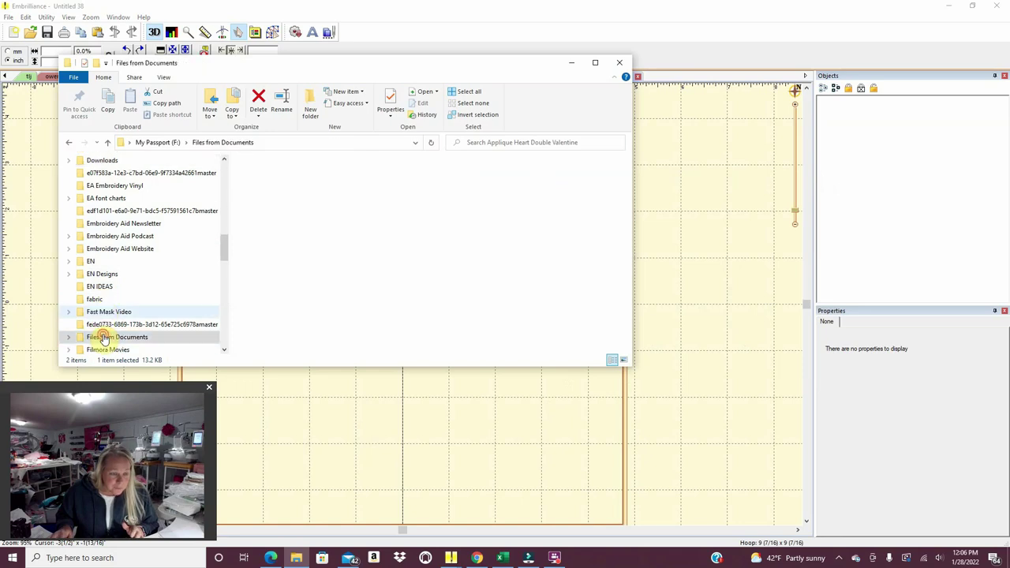
scroll(369, 252, "down", 4)
scroll(369, 253, "down", 20)
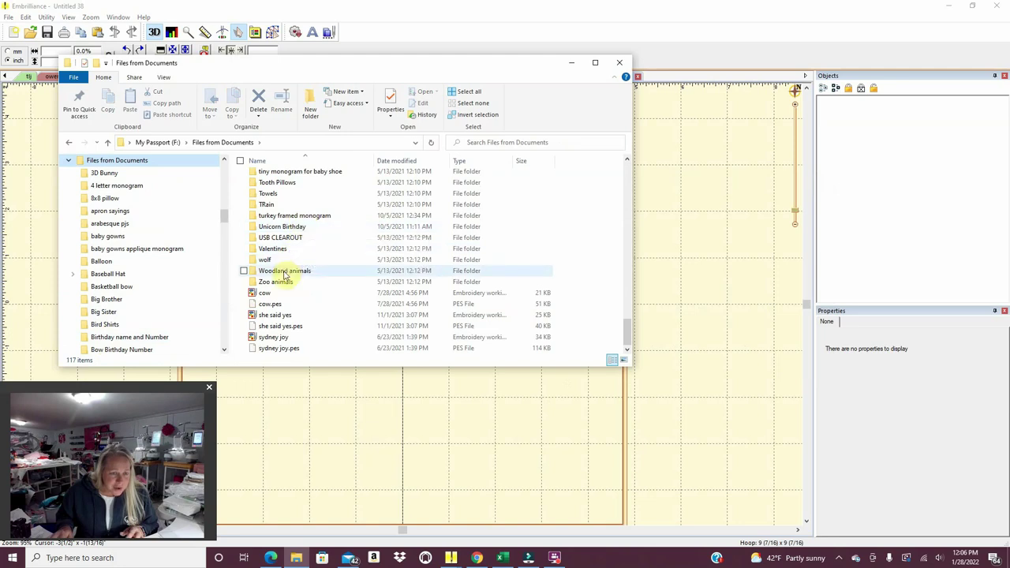
double_click(282, 249)
scroll(308, 272, "down", 1)
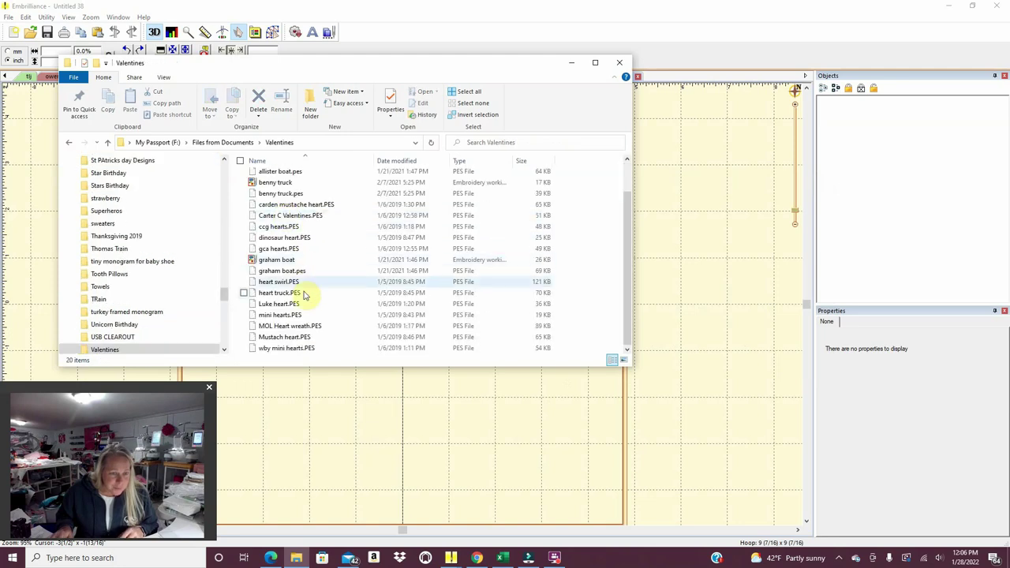
left_click_drag(300, 331, 323, 422)
left_click(513, 448)
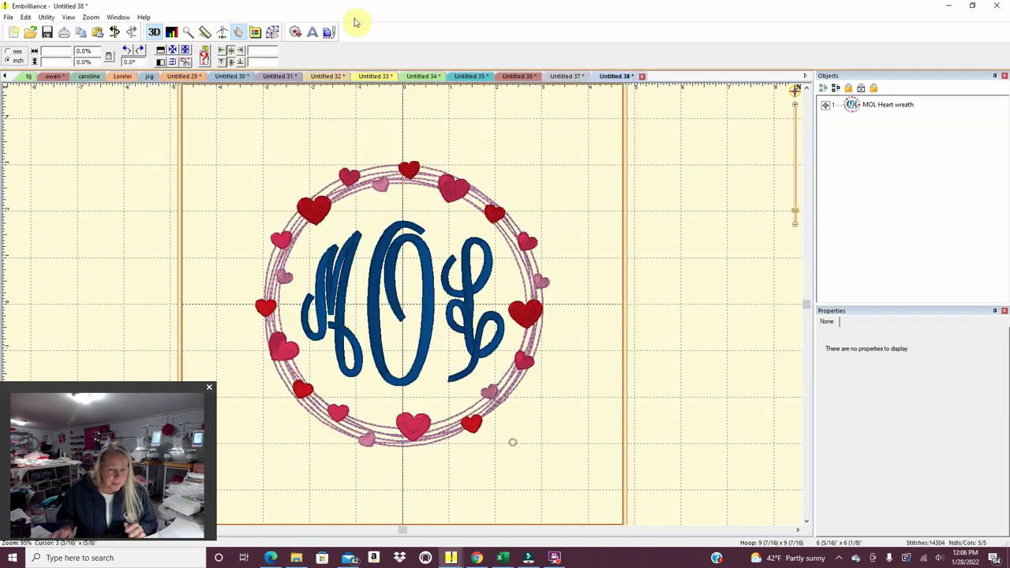
Add a lettering object to the heart wreath in the I2SFancyCircle 3_5in font.
left_click(423, 332)
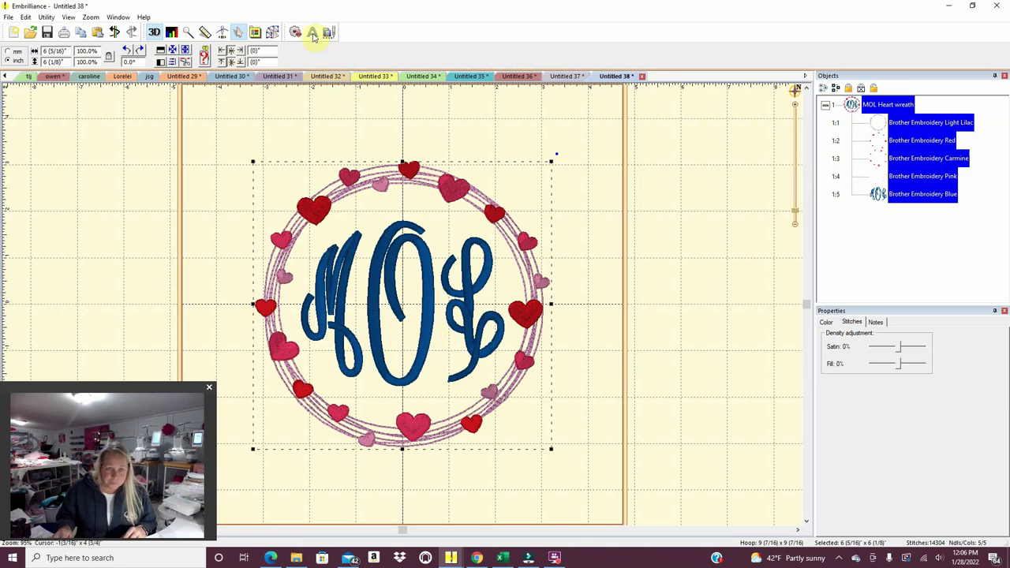
left_click(313, 31)
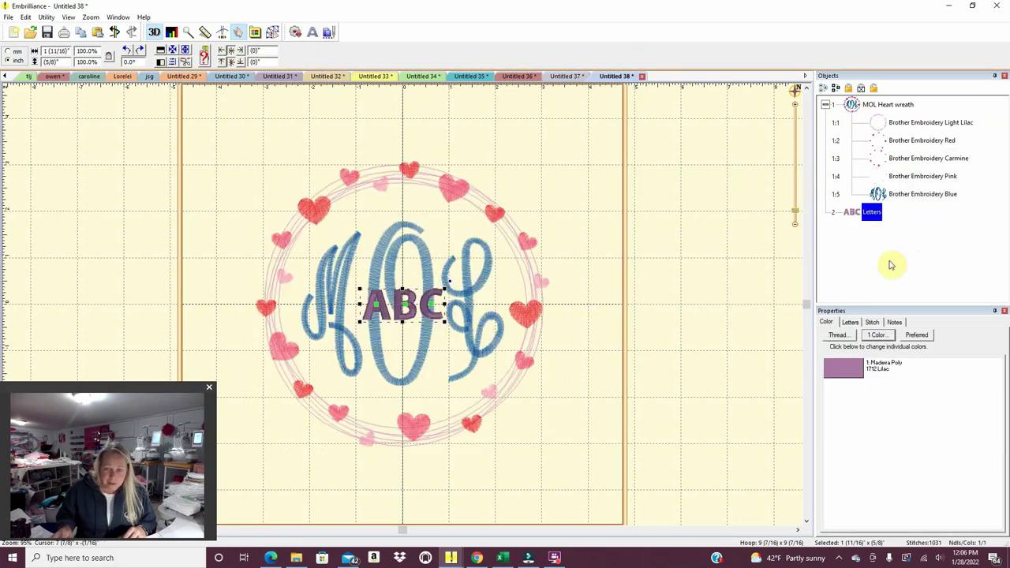
left_click(851, 323)
left_click(985, 375)
scroll(1004, 430, "up", 2)
left_click_drag(1004, 432, 1003, 480)
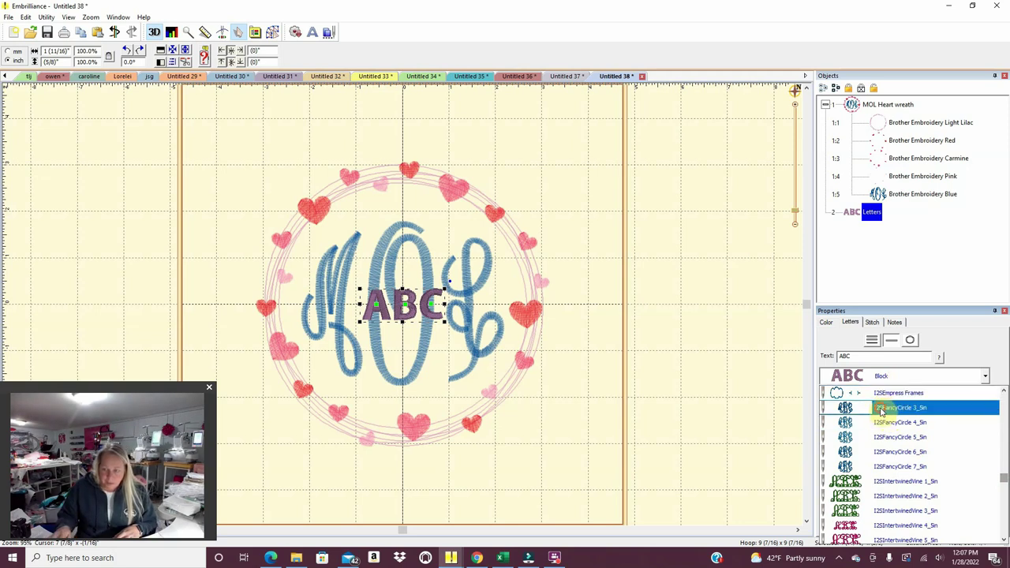
left_click(882, 411)
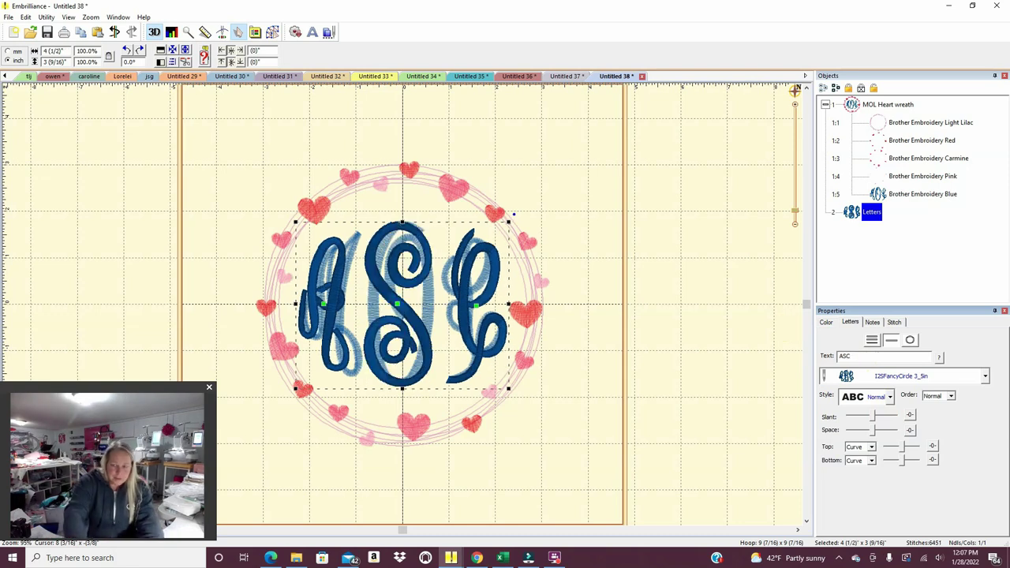
Delete the original MOL monogram and nudge the ASC monogram and its letter A into place.
left_click(879, 193)
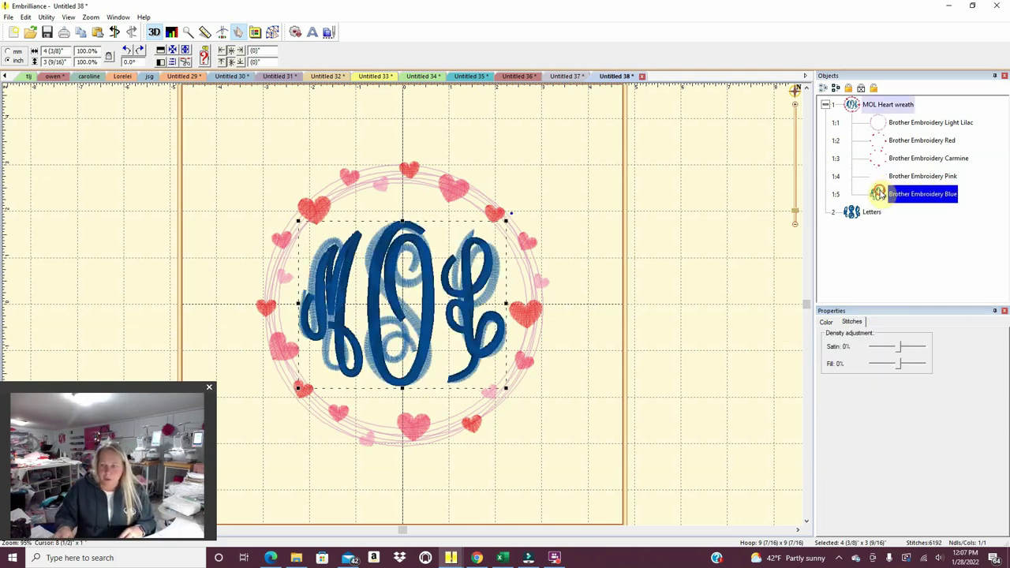
key("Delete")
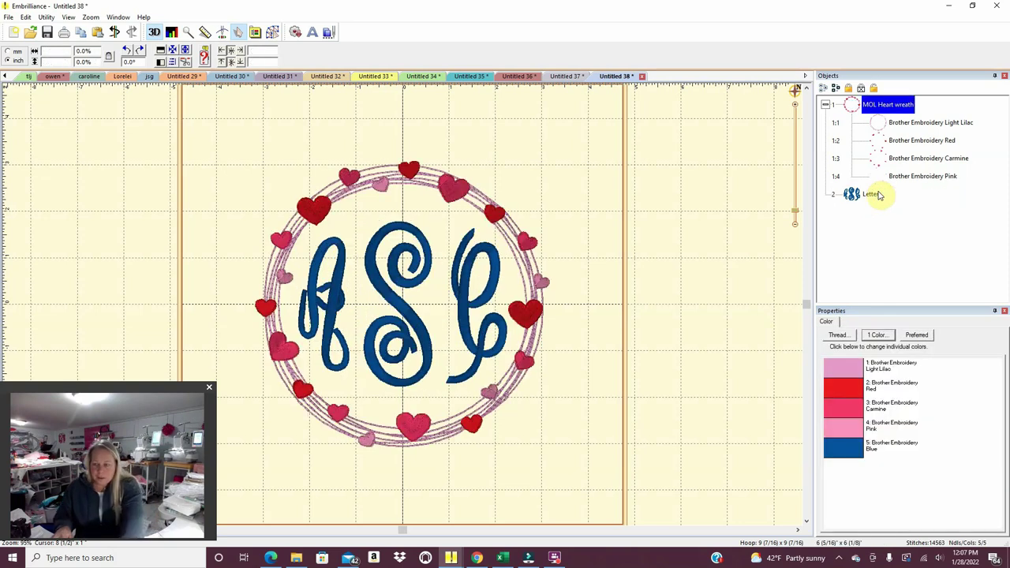
left_click(473, 308)
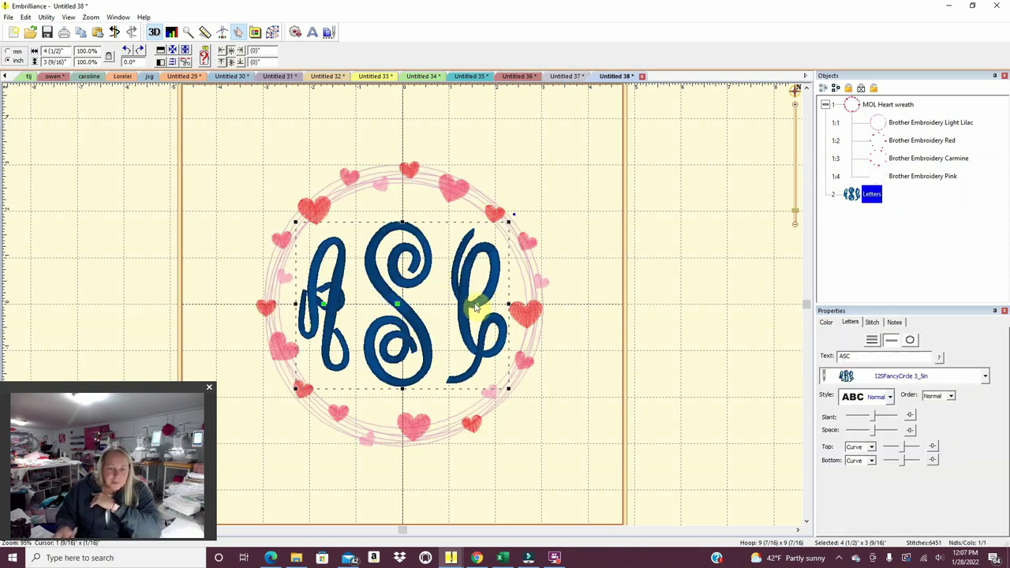
left_click_drag(475, 309, 467, 310)
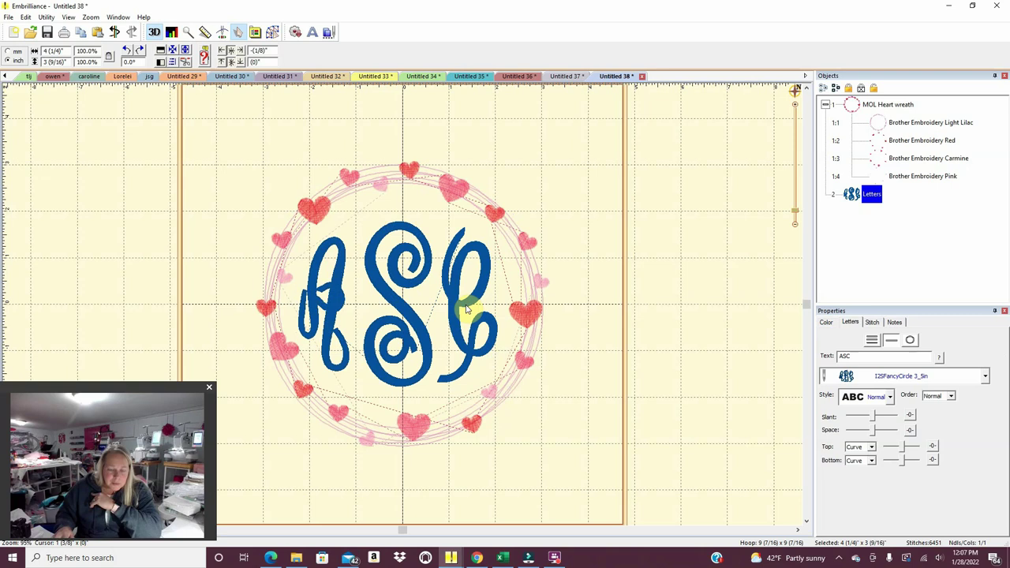
left_click(465, 309)
left_click(325, 305)
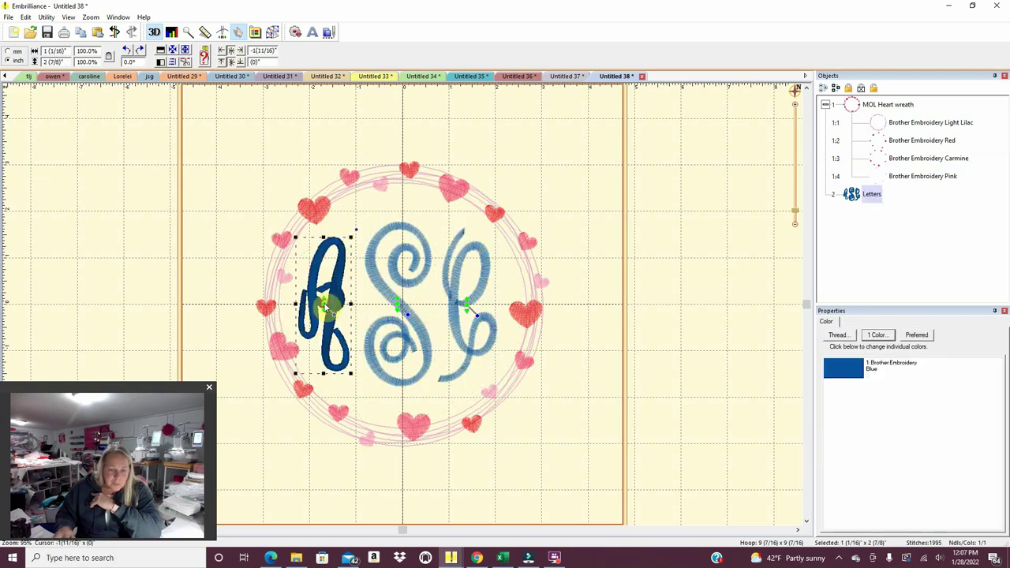
left_click_drag(328, 306, 331, 309)
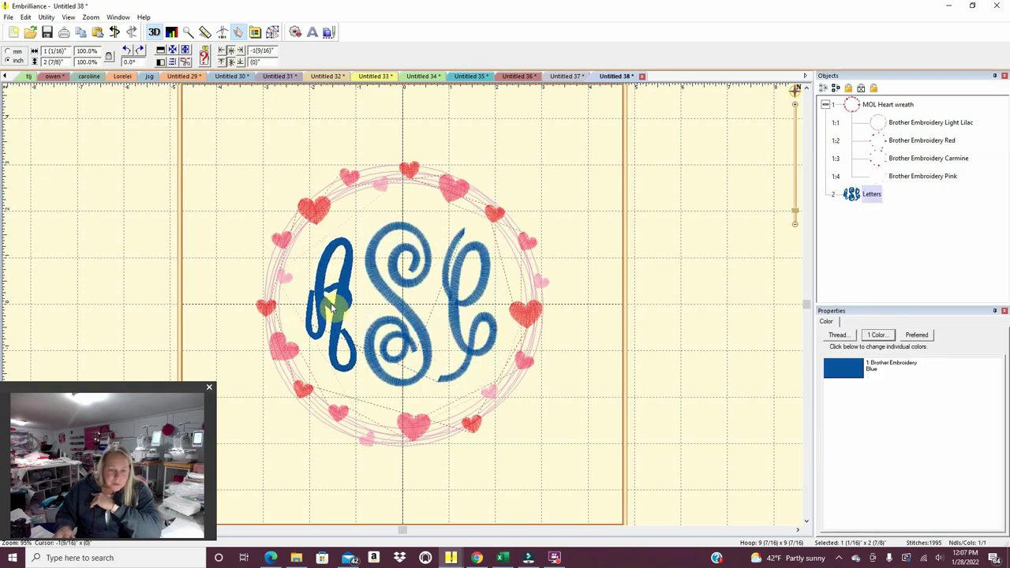
left_click(462, 346)
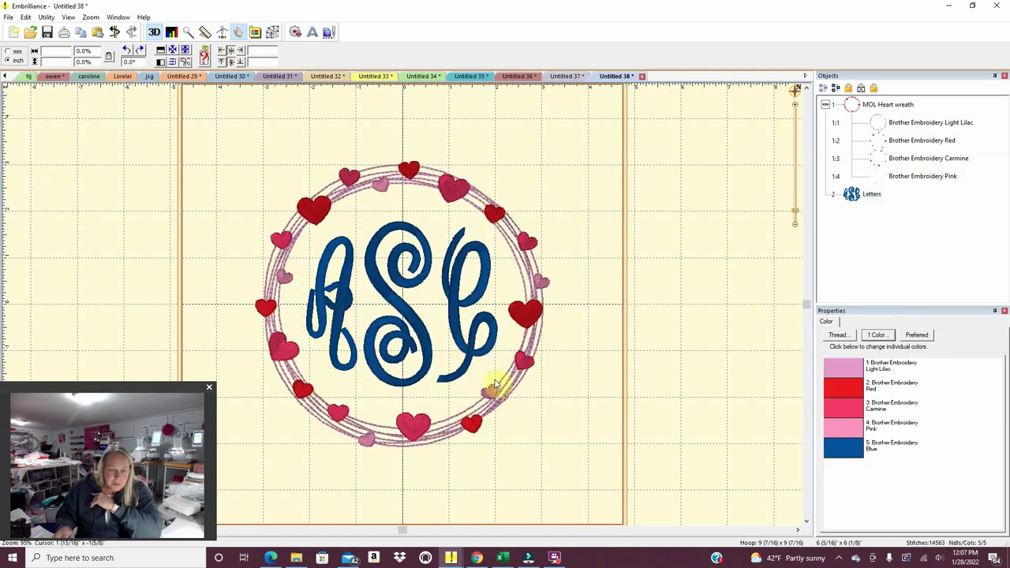
Select the whole ASC monogram, look through the Utility menu without applying anything, then deselect.
left_click_drag(275, 209, 586, 407)
left_click(46, 17)
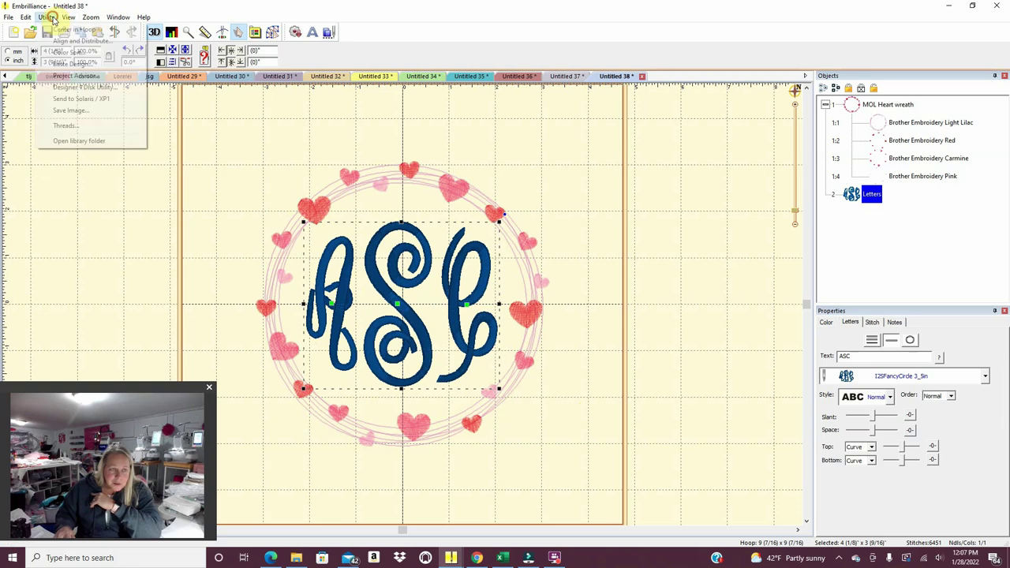
left_click(46, 17)
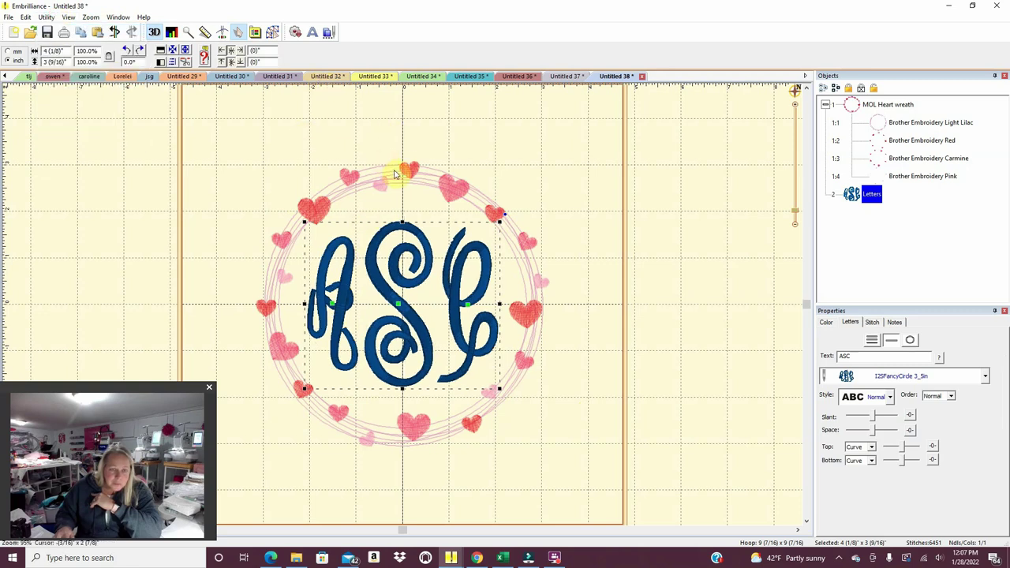
left_click(626, 192)
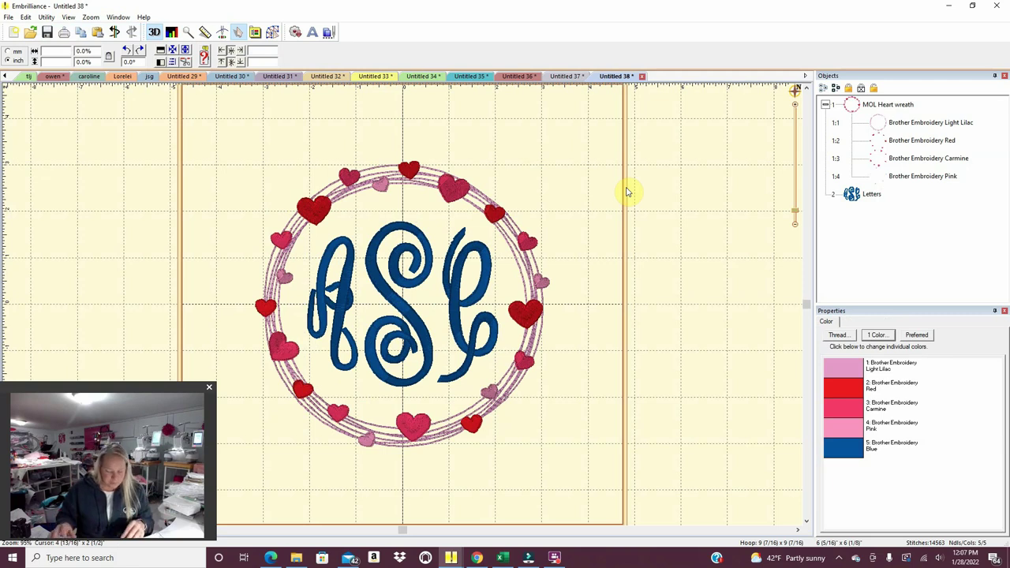
Send the Untitled 38 heart-wreath monogram to the printer and create the blank Untitled 39 page.
left_click(8, 17)
left_click(23, 166)
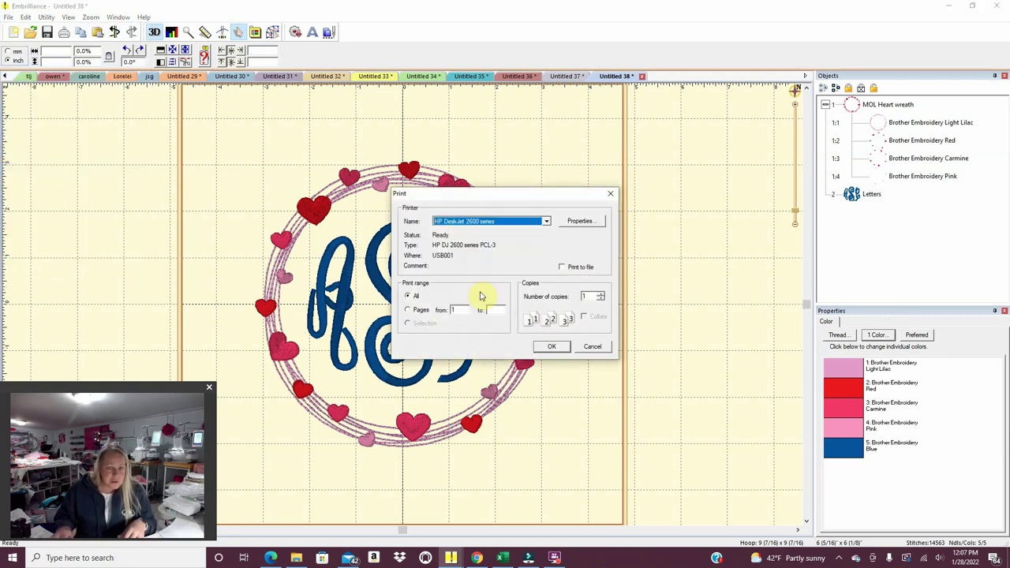
left_click(502, 309)
left_click(537, 348)
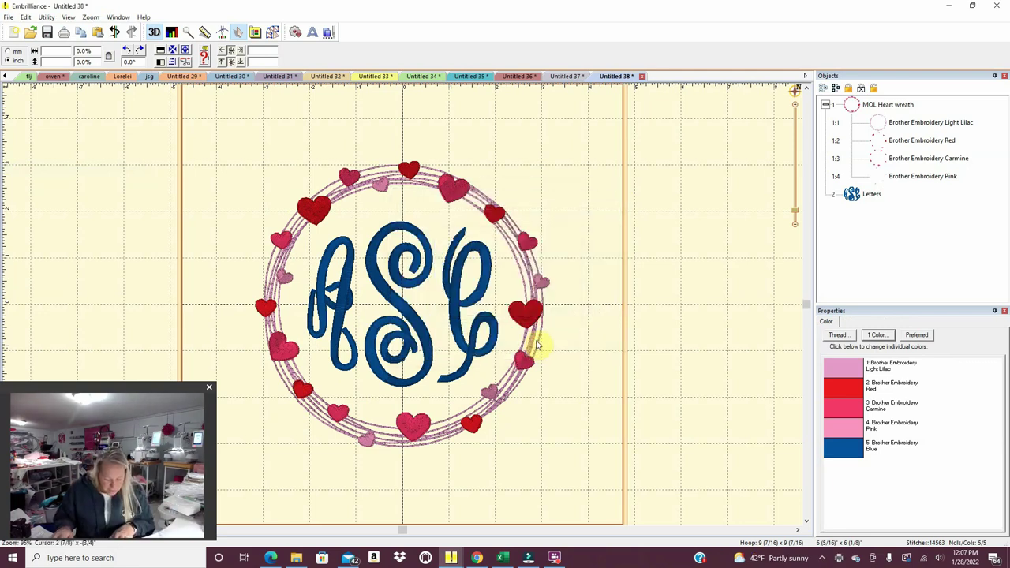
left_click(15, 36)
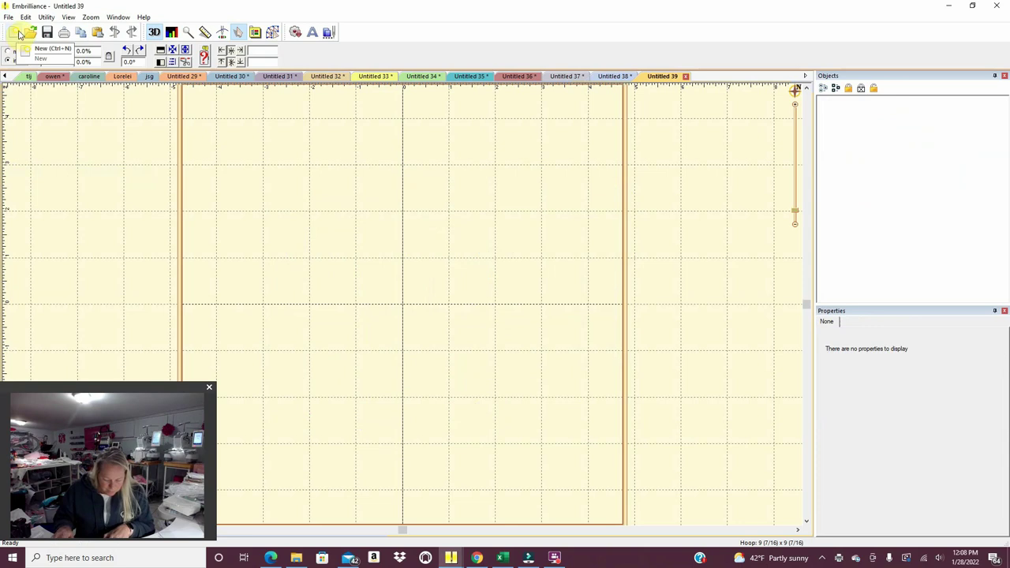
Add a lettering object in the I2SIntertwinedVine 3_5in font.
left_click(314, 33)
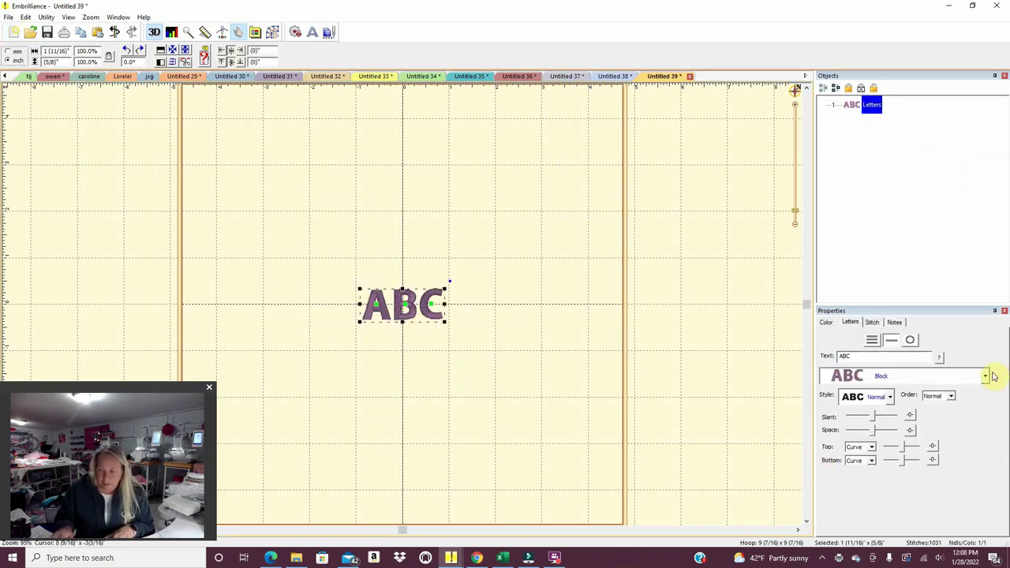
left_click(984, 376)
scroll(1005, 433, "down", 2)
left_click_drag(1005, 434, 1004, 481)
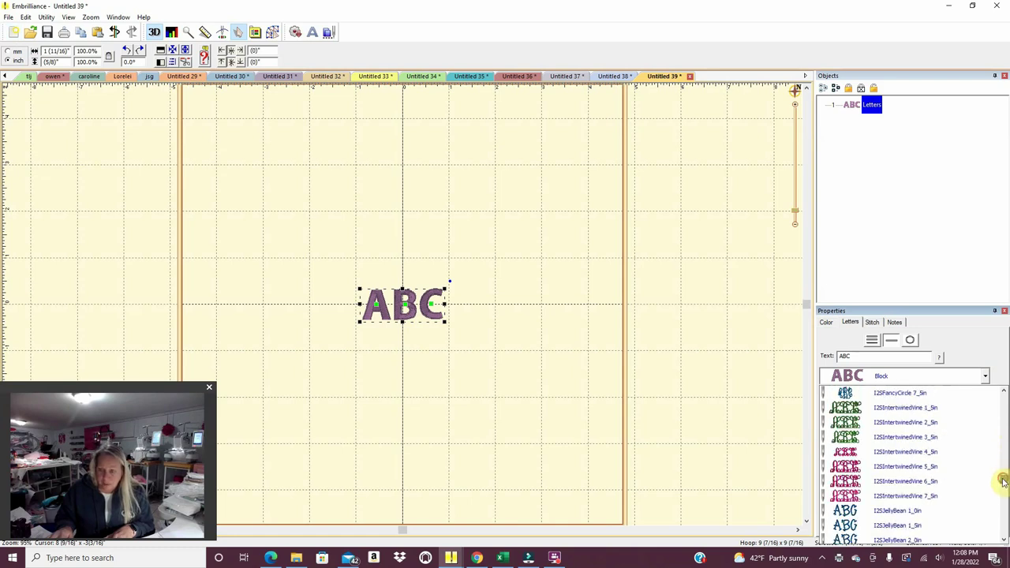
left_click(945, 438)
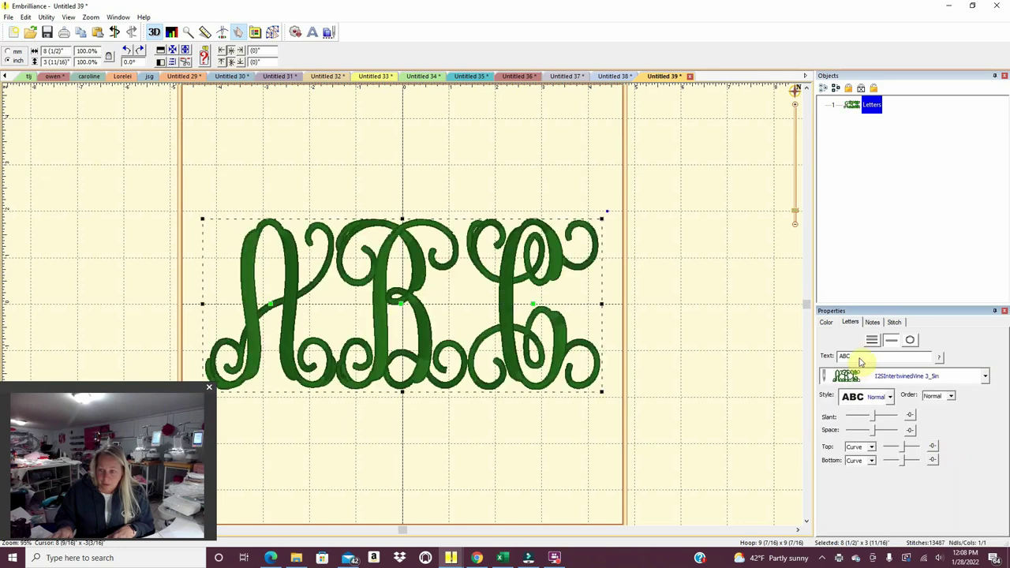
Replace the ABC sample text with MMB.
double_click(859, 356)
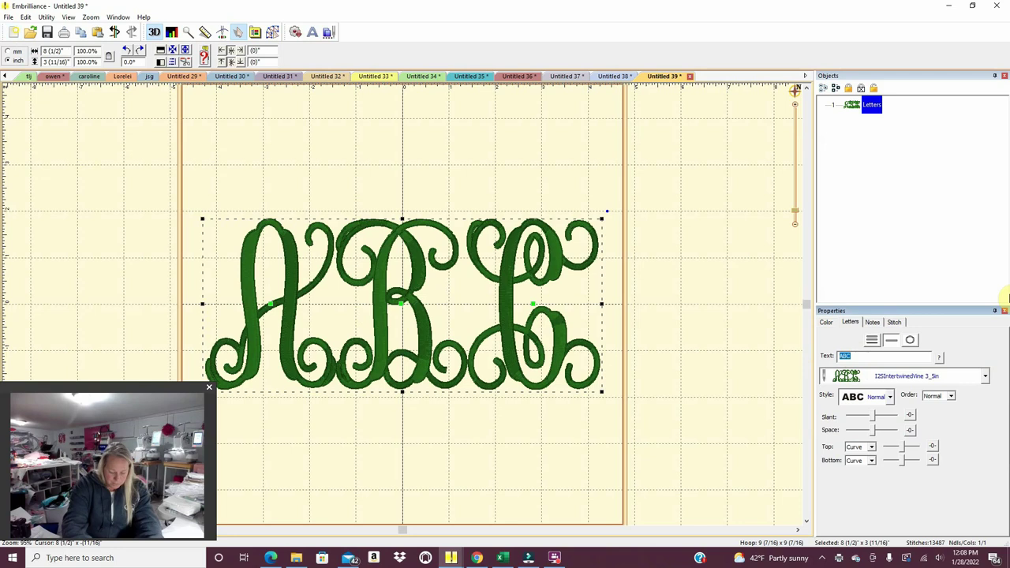
type("mMb")
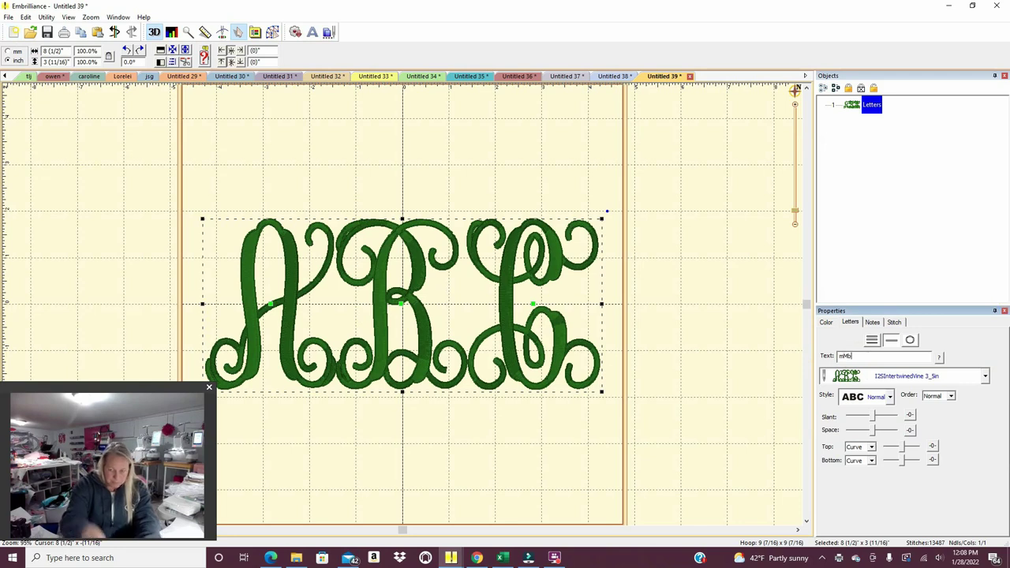
left_click(842, 356)
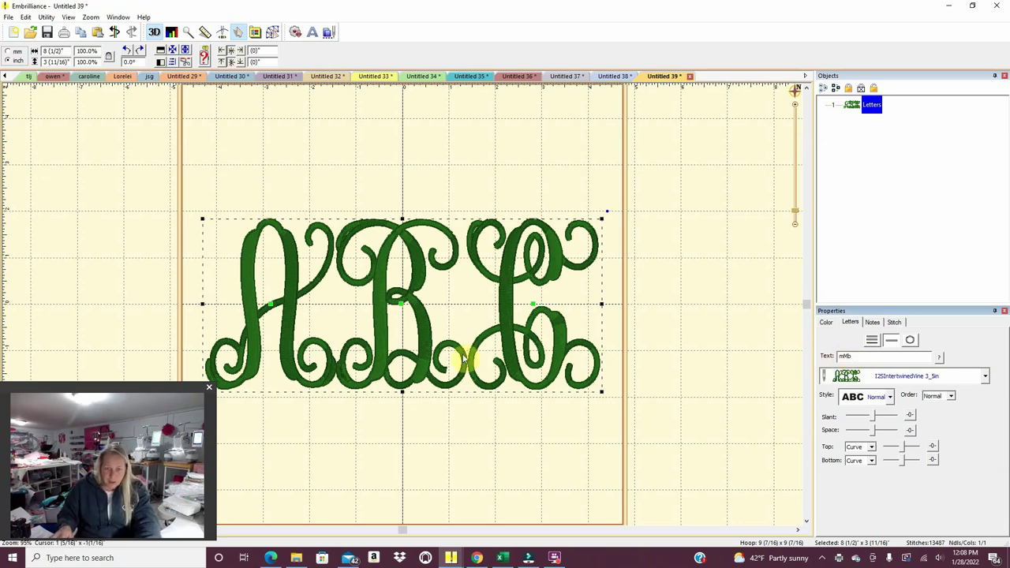
double_click(851, 356)
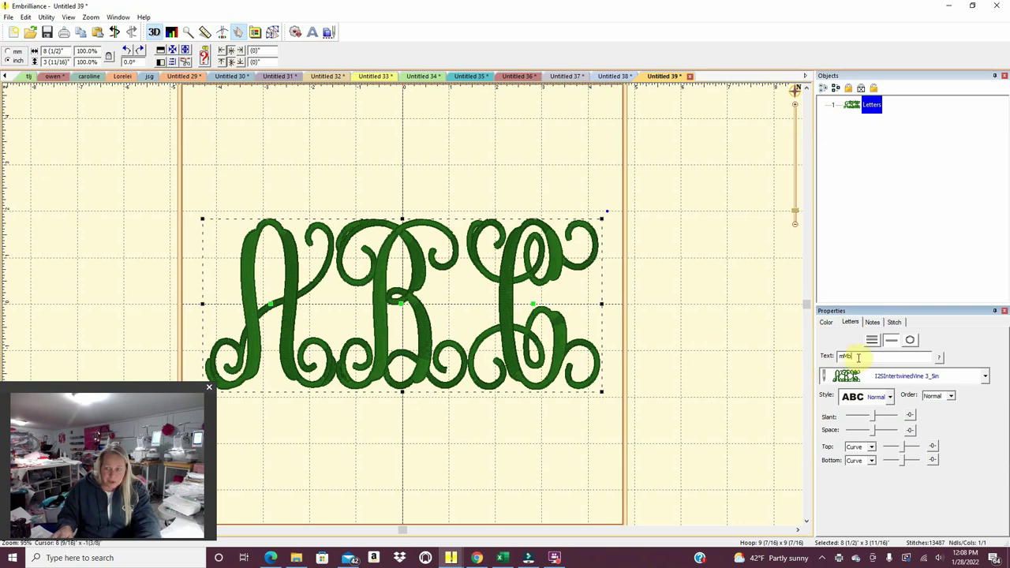
type("MM")
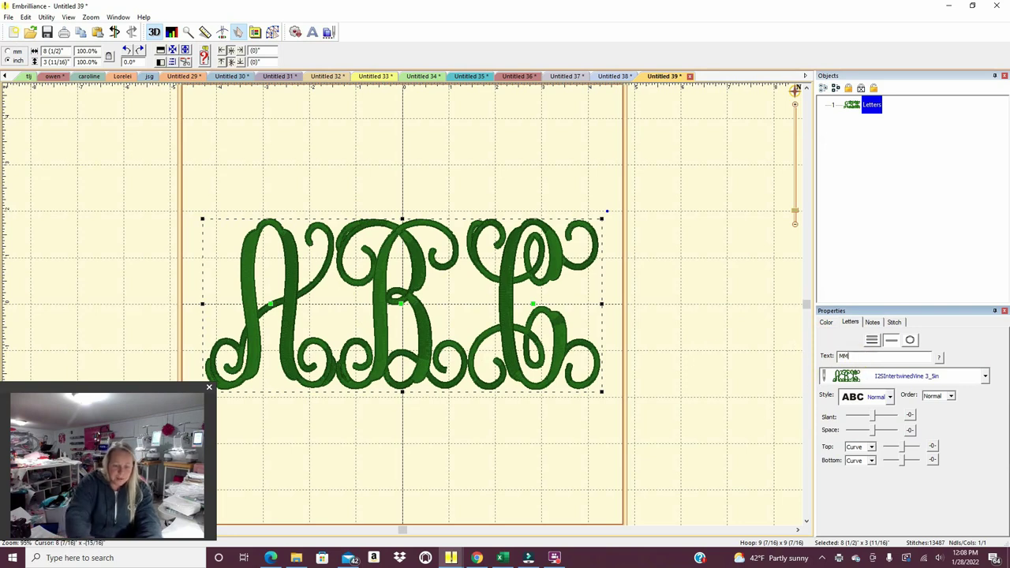
type("B")
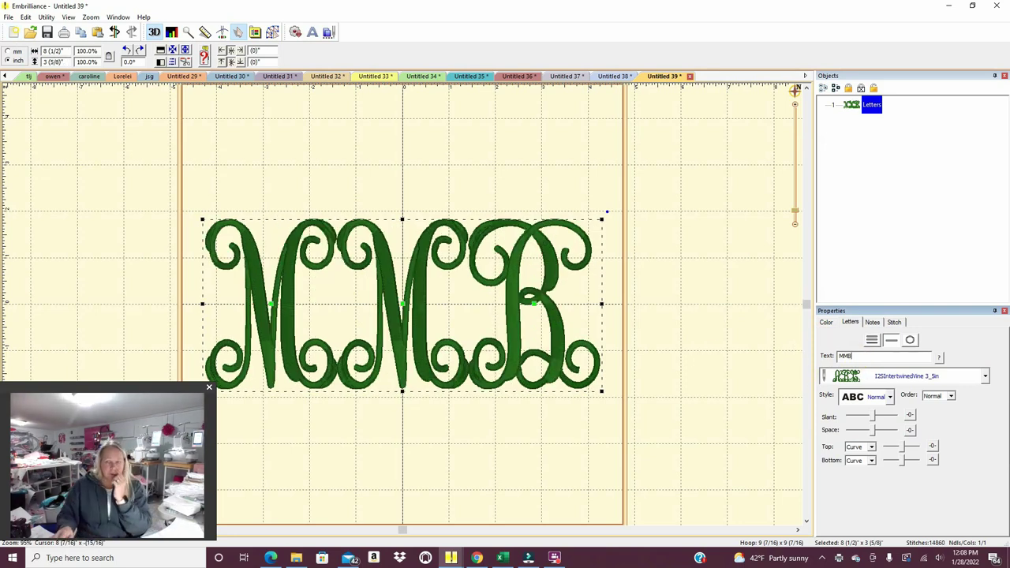
left_click_drag(857, 357, 827, 360)
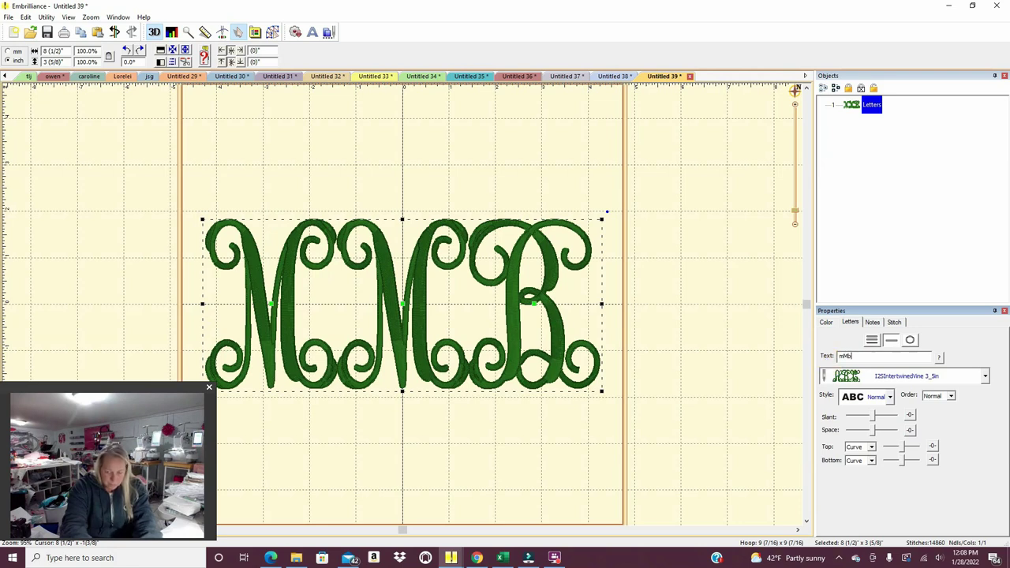
Apply the mMb text, try another letter order, and preview the stitch-out in the Stitch Simulator.
key("Return")
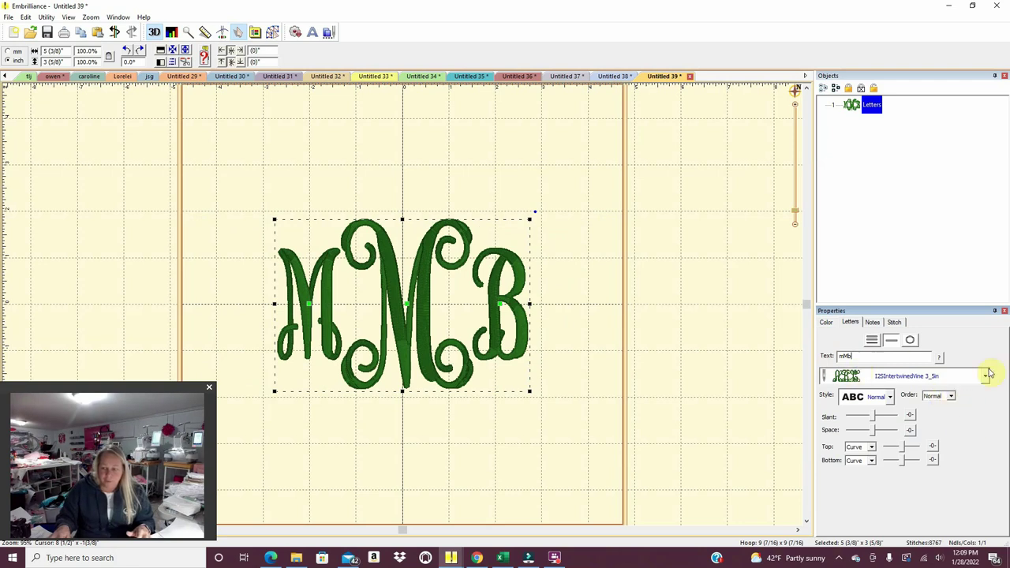
left_click(951, 398)
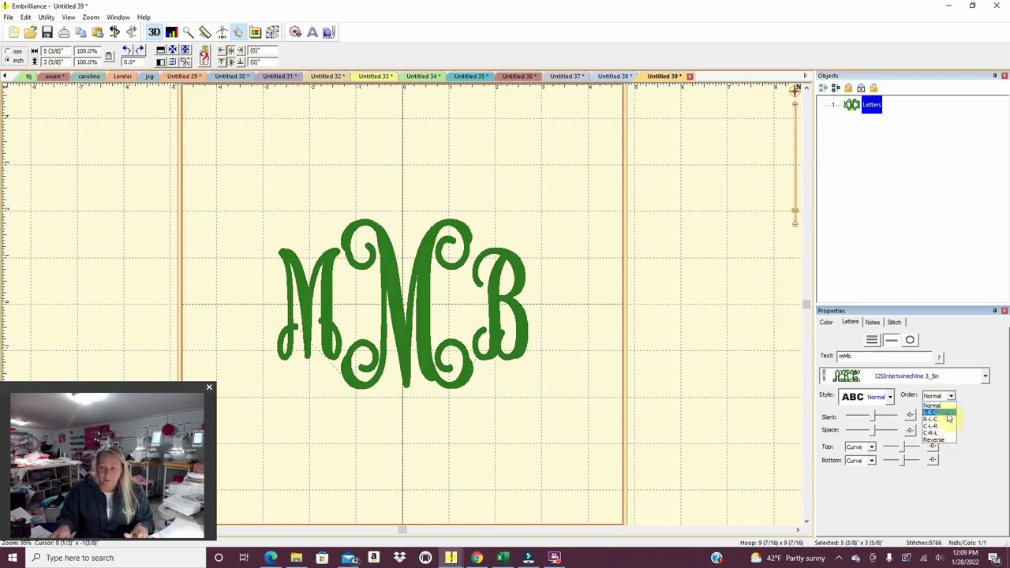
left_click(949, 413)
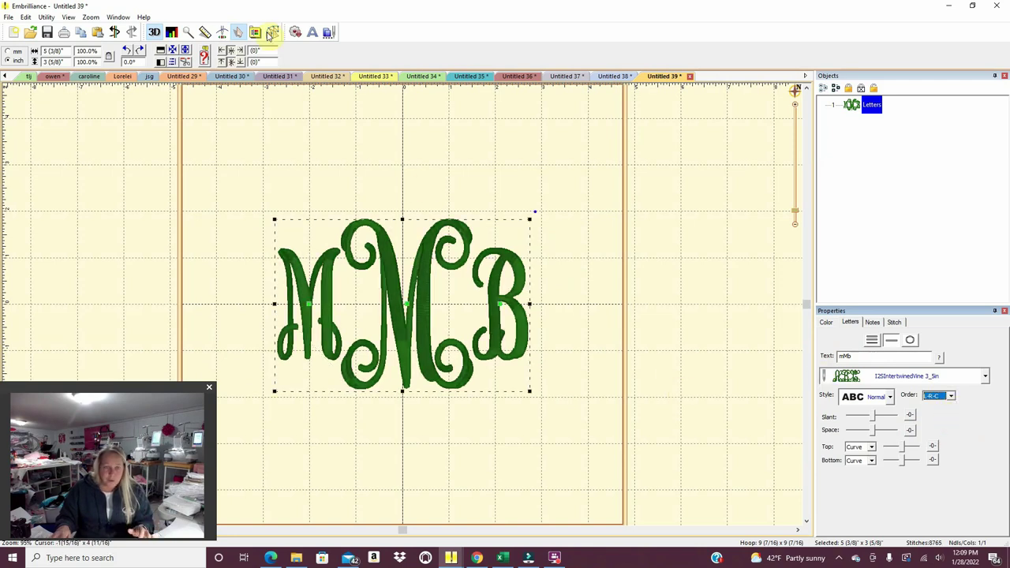
left_click(224, 32)
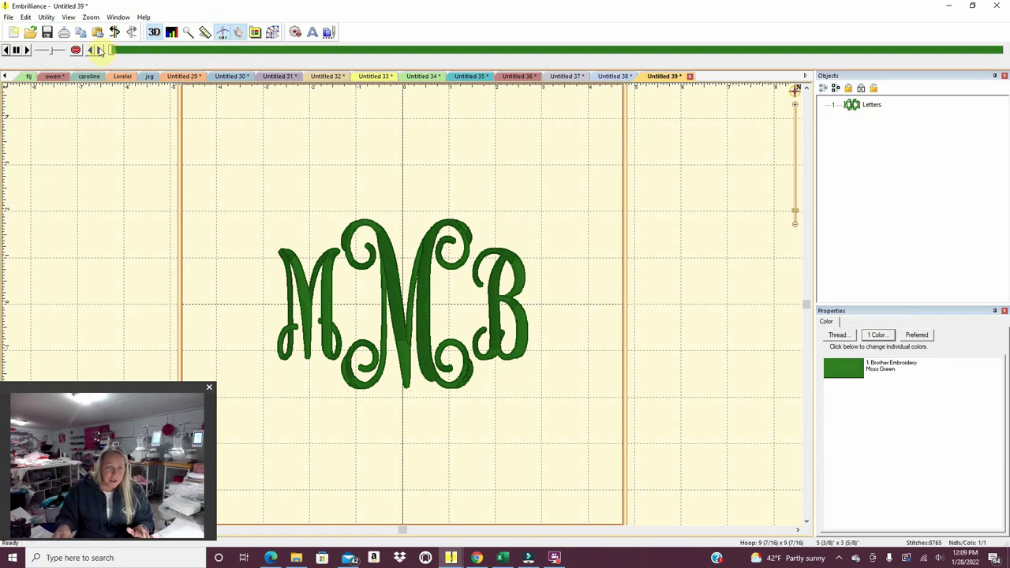
mouse_move(113, 52)
left_mouse_down()
mouse_move(760, 86)
mouse_move(882, 82)
mouse_move(950, 59)
mouse_move(115, 52)
left_mouse_up()
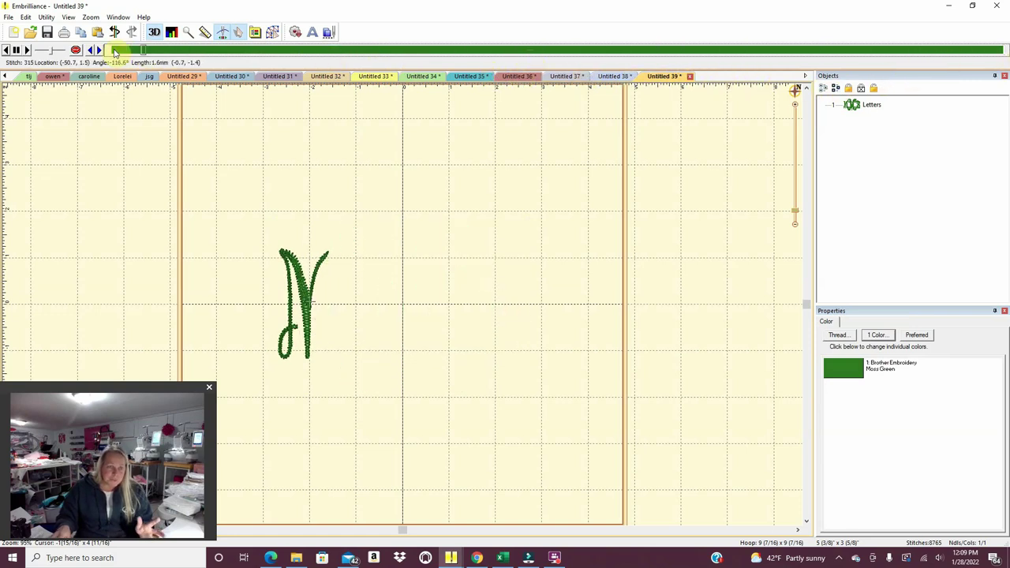
left_click(239, 31)
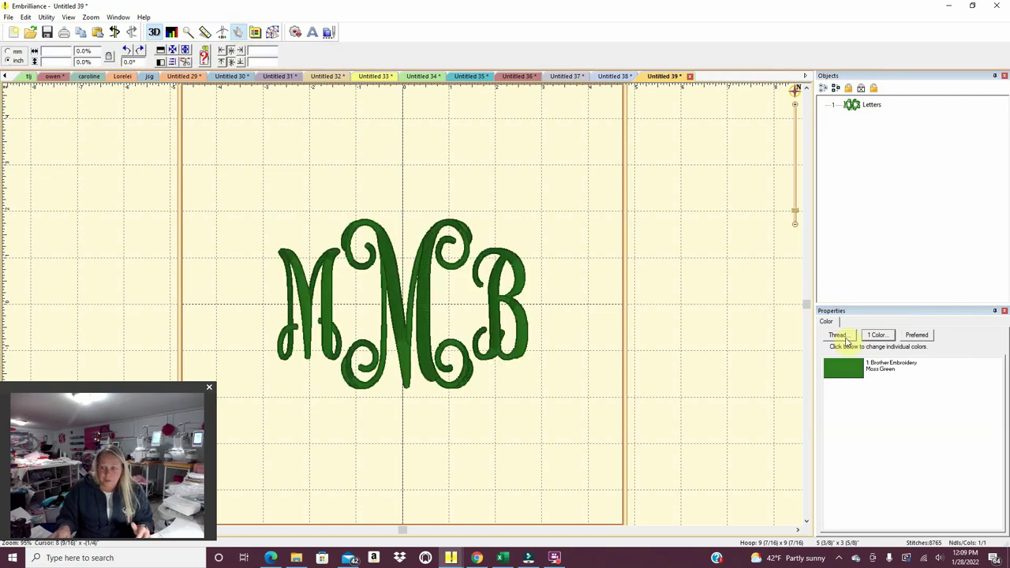
Set the monogram's letter stitching order to C-L-R.
left_click(517, 341)
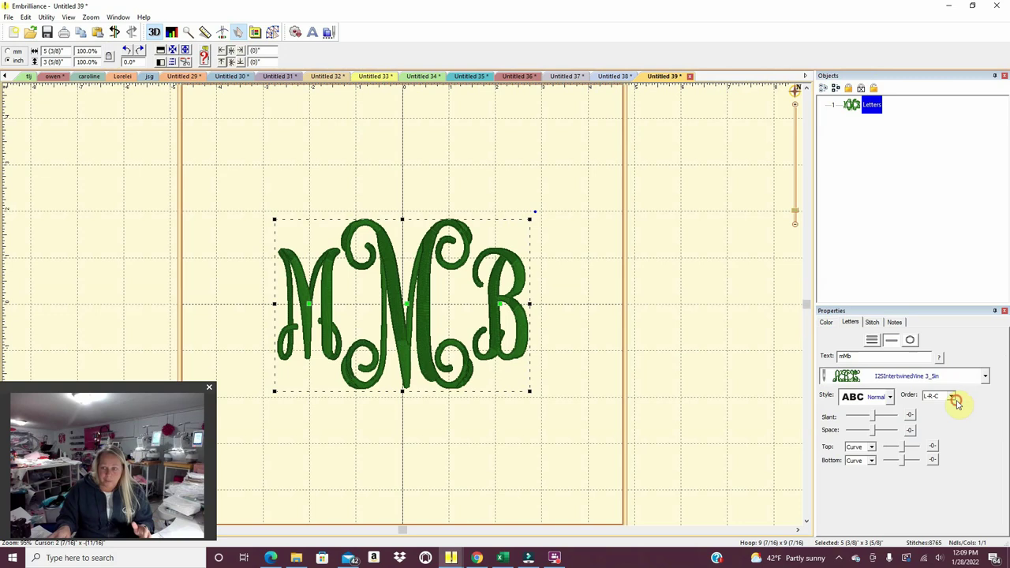
left_click(954, 399)
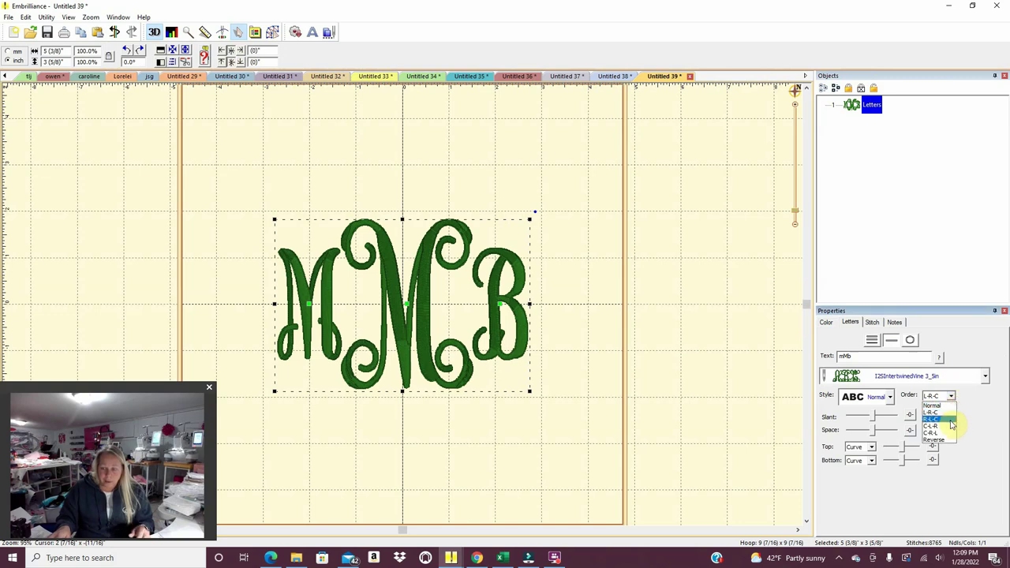
left_click(950, 426)
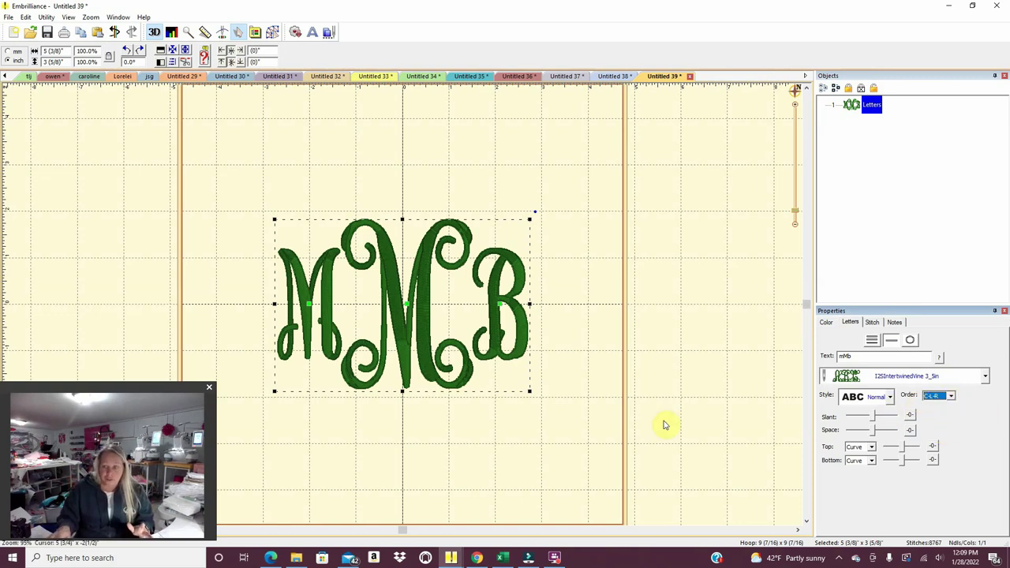
left_click(510, 431)
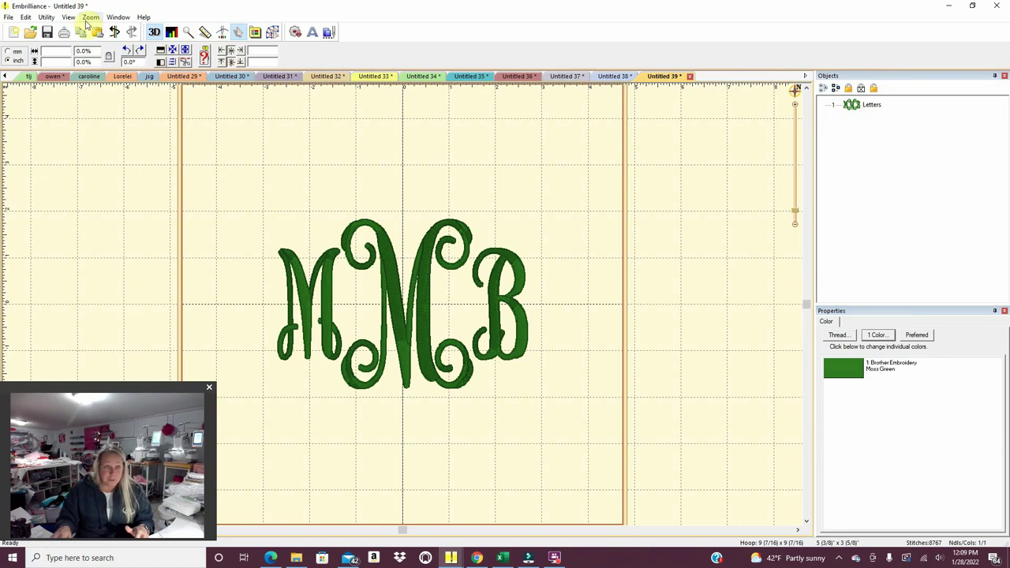
Preview the stitch-out again, then switch the letter order back to L-R-C.
left_click(222, 32)
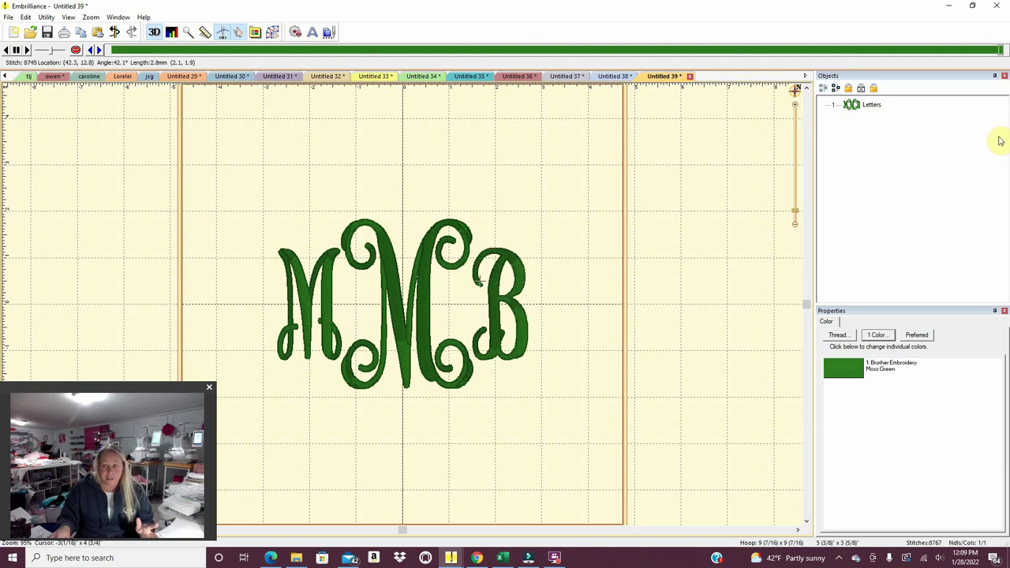
left_click(222, 32)
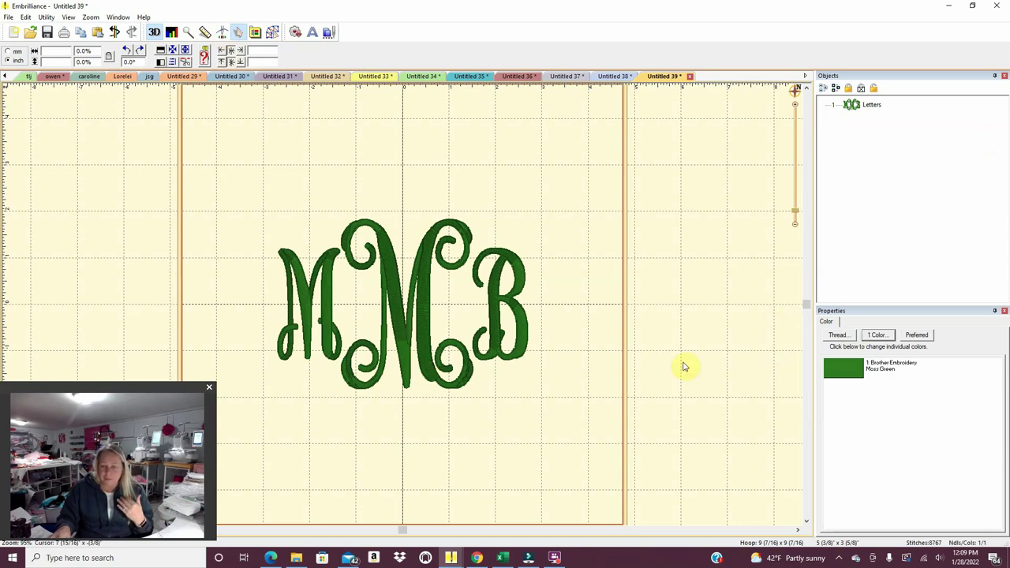
left_click(516, 339)
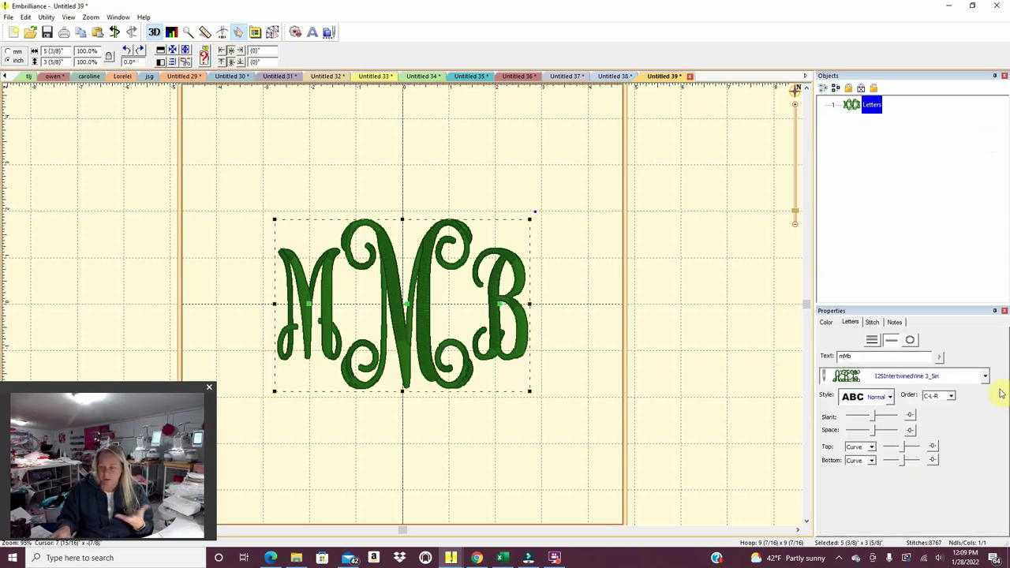
left_click(951, 398)
left_click(941, 412)
left_click(572, 476)
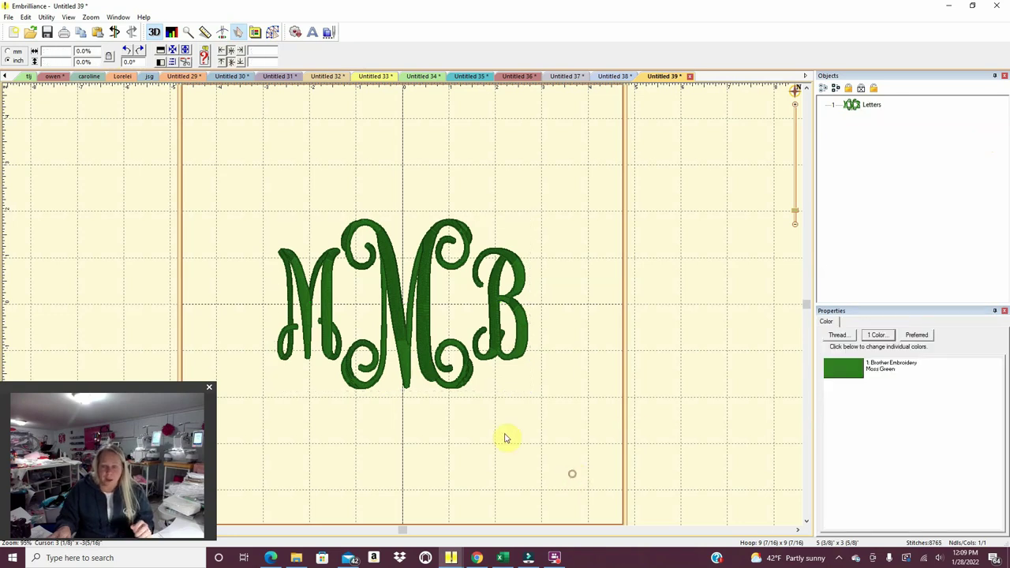
Raise the monogram slightly and slide the left M and the B in toward the centre M.
left_click_drag(411, 335, 410, 326)
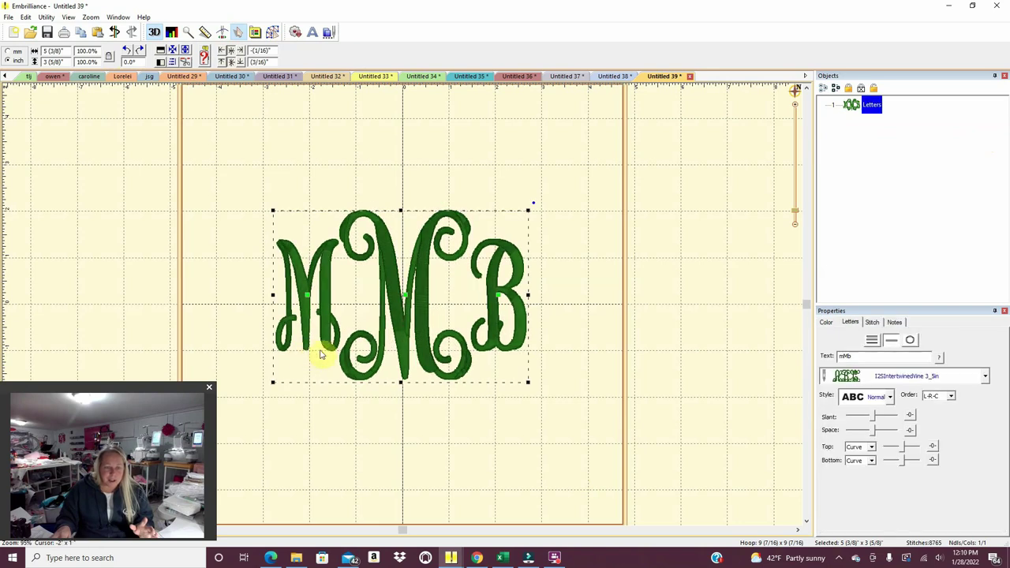
left_click_drag(313, 295, 321, 293)
left_click(322, 293)
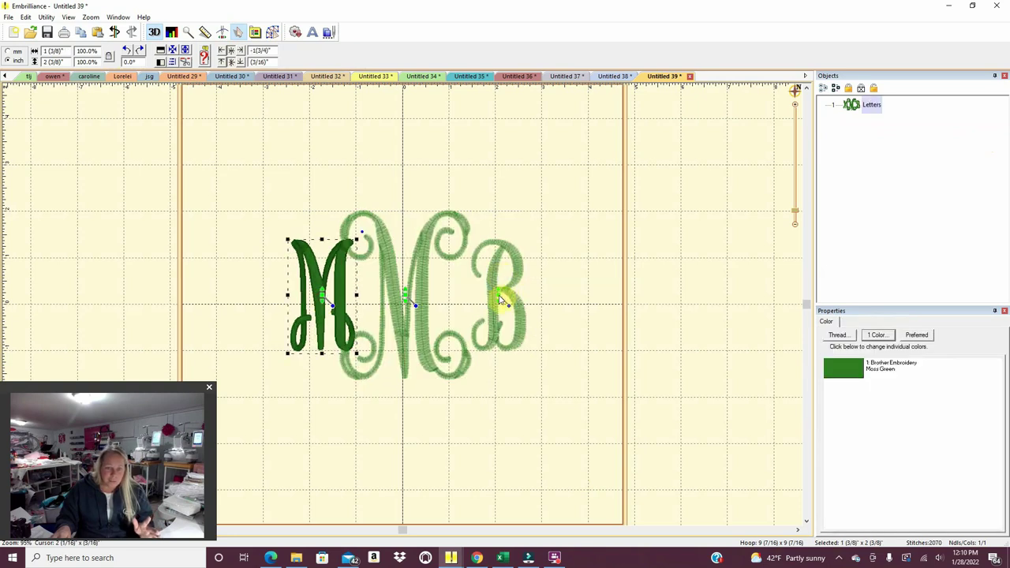
left_click_drag(499, 299, 484, 293)
left_click(543, 447)
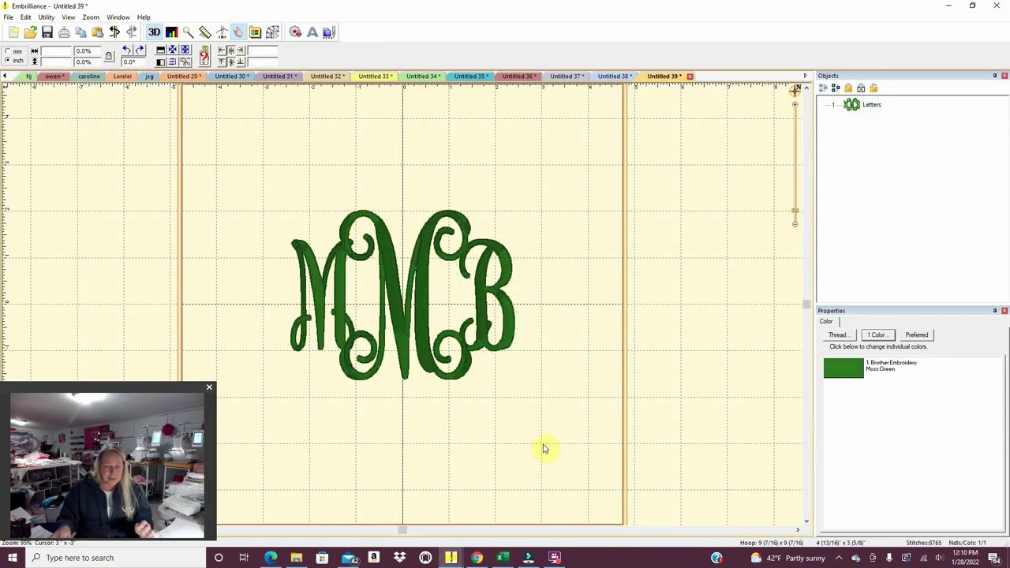
Nudge the B one step left with the arrow key so the letters interlock.
left_click(486, 296)
left_click(487, 298)
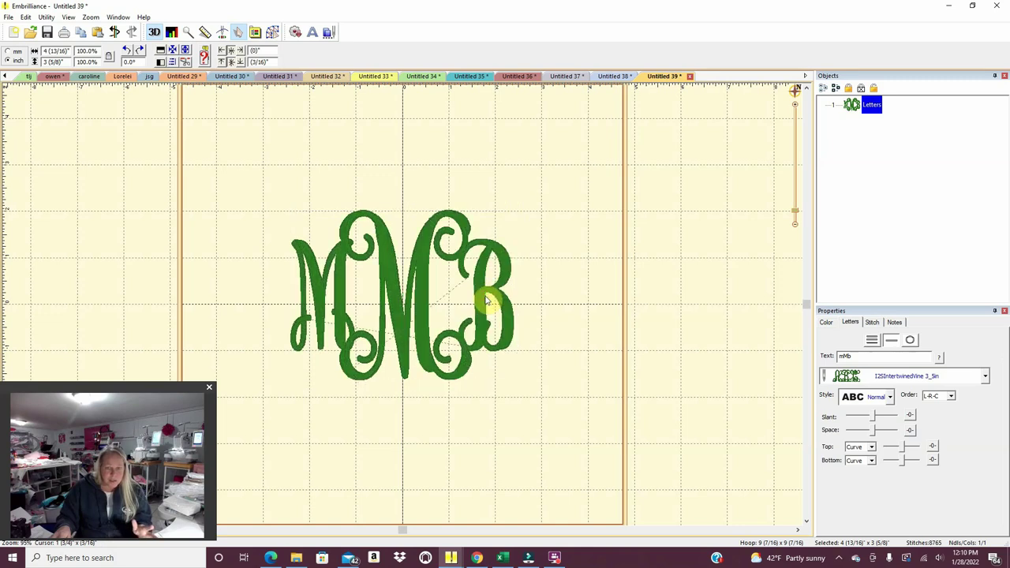
key("Left")
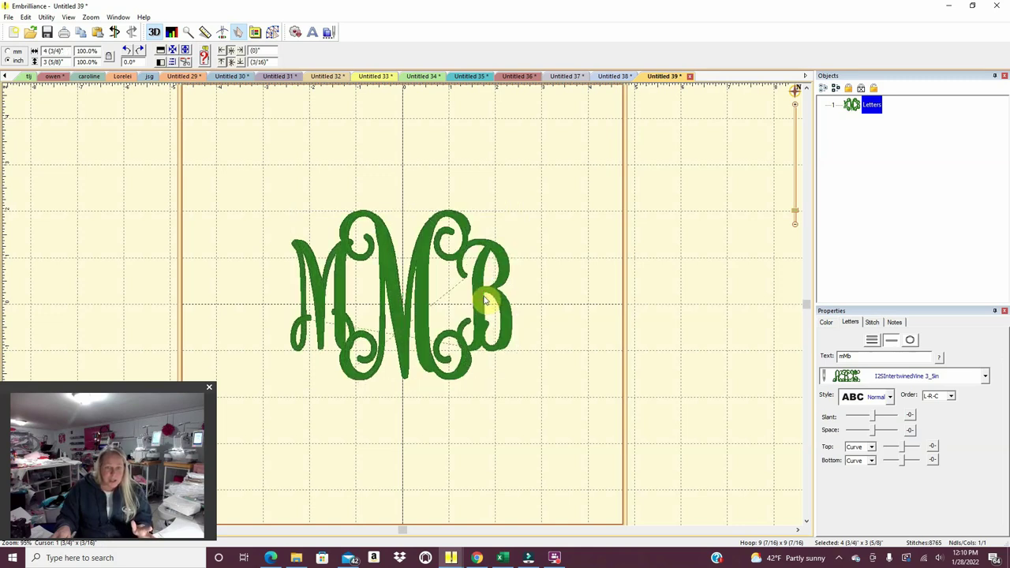
left_click(485, 300)
left_click(502, 462)
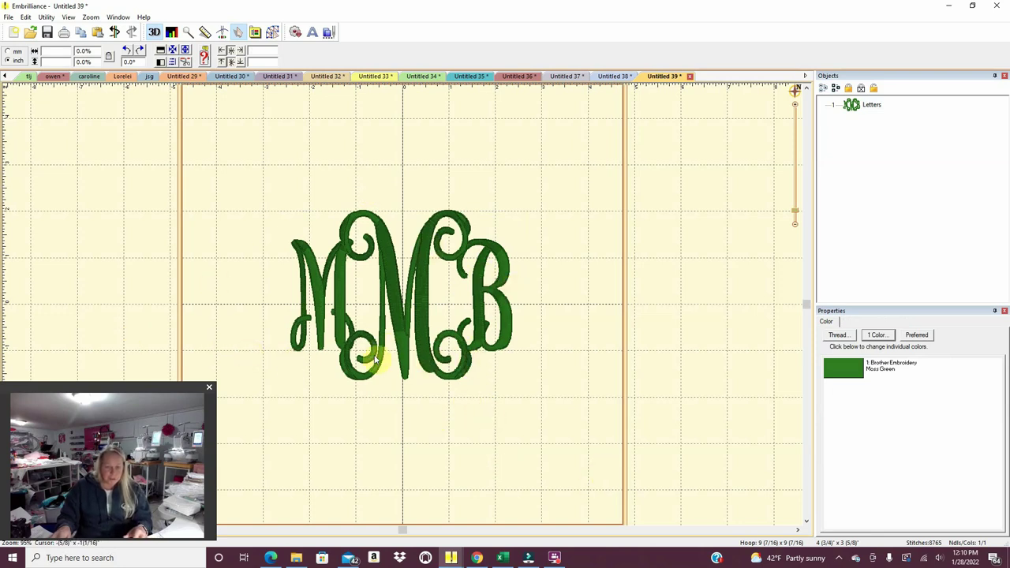
Print the finished mMb monogram and start a new blank Untitled 40 design.
left_click(8, 16)
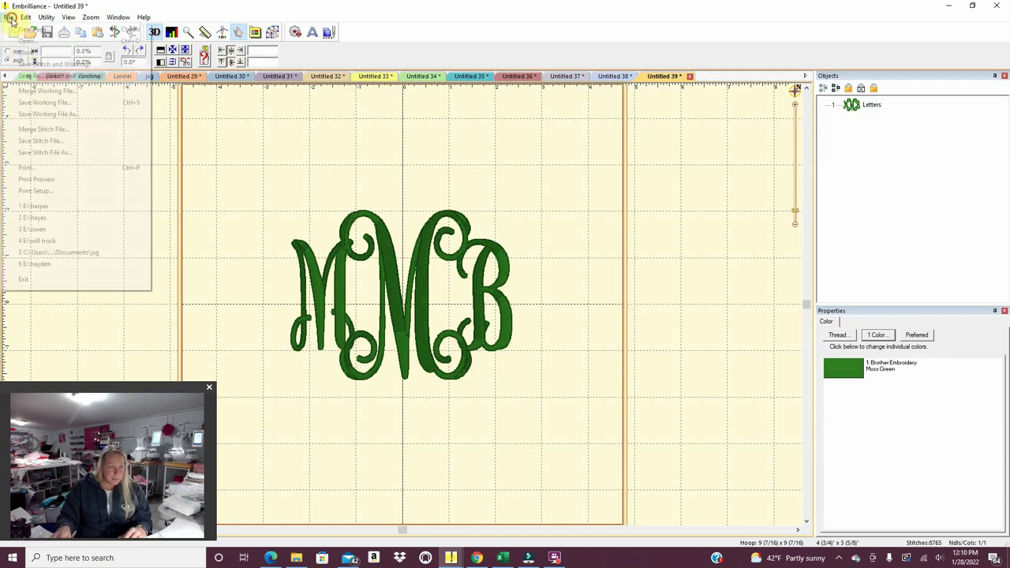
left_click(26, 168)
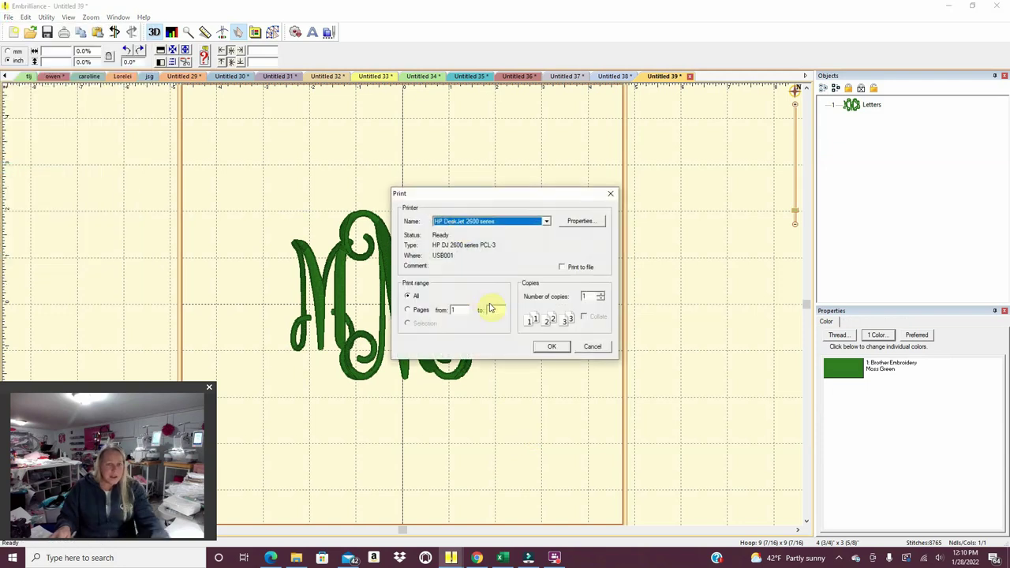
left_click(550, 346)
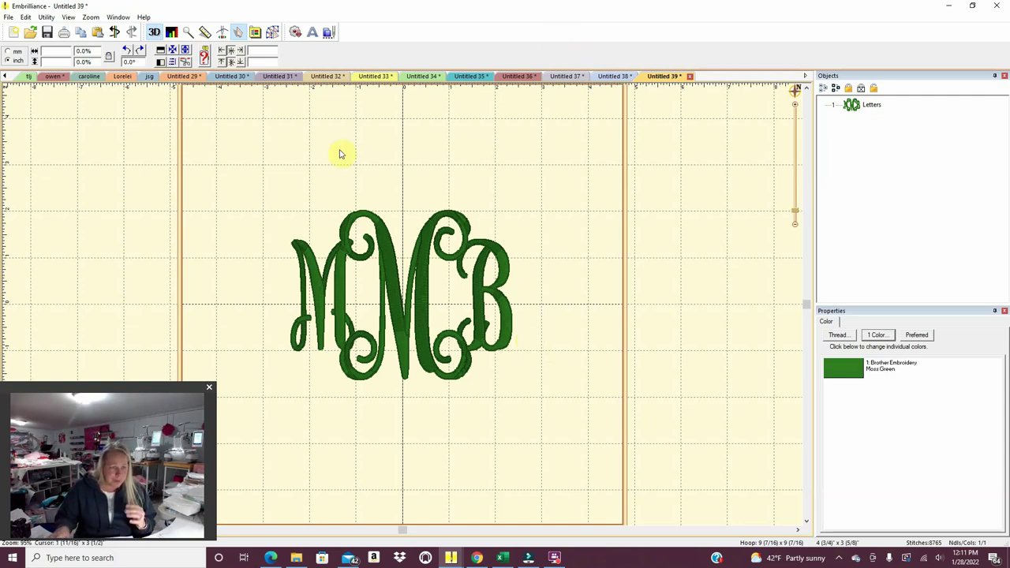
left_click(13, 33)
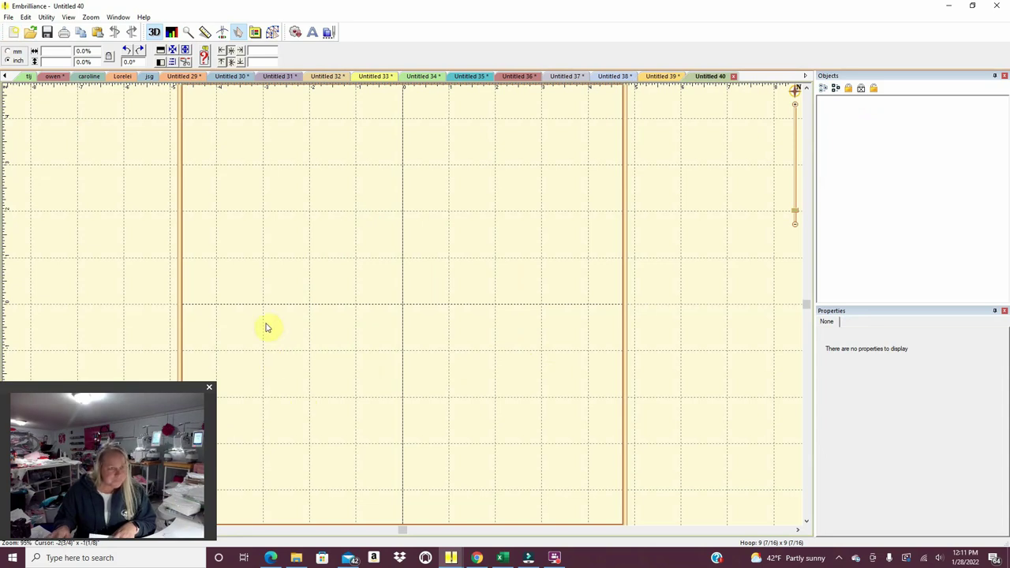
Add a lettering object to Untitled 40 in the AppMrkt Skinny Farmhouse Reg 2_00 font.
left_click(16, 34)
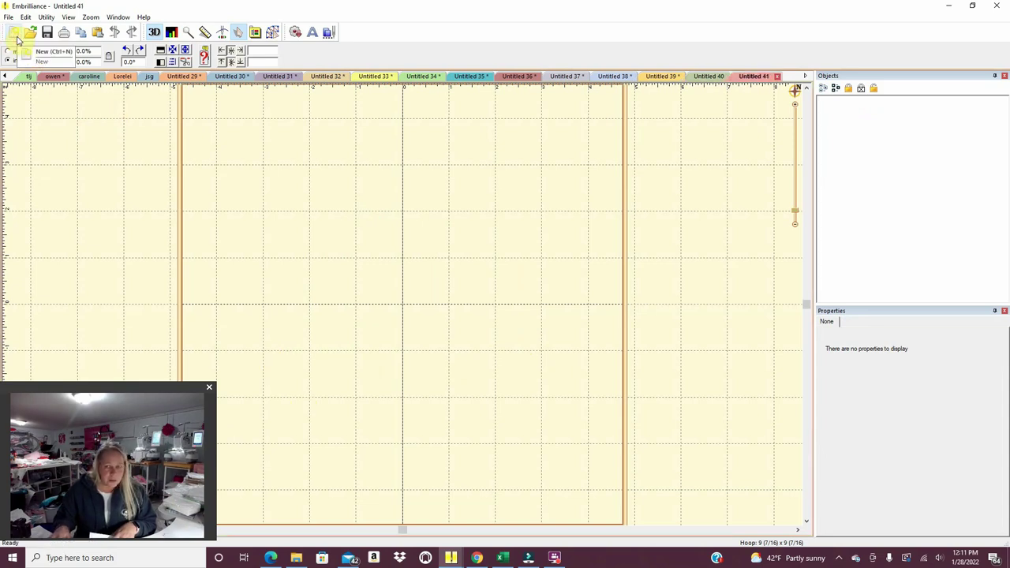
left_click(705, 75)
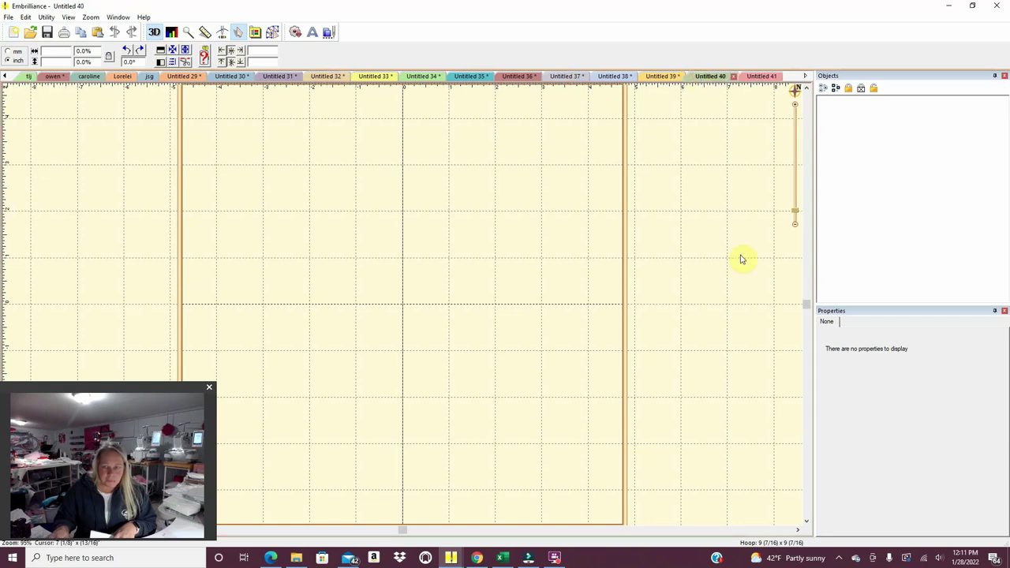
left_click(312, 31)
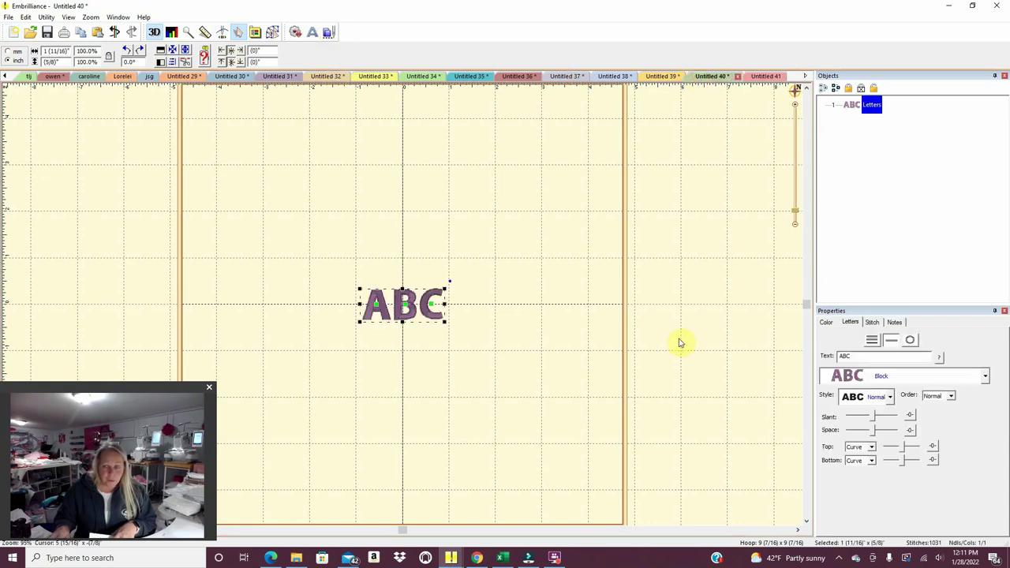
left_click(984, 377)
mouse_move(1004, 431)
left_mouse_down()
mouse_move(1003, 473)
mouse_move(1000, 397)
mouse_move(1003, 424)
left_mouse_up()
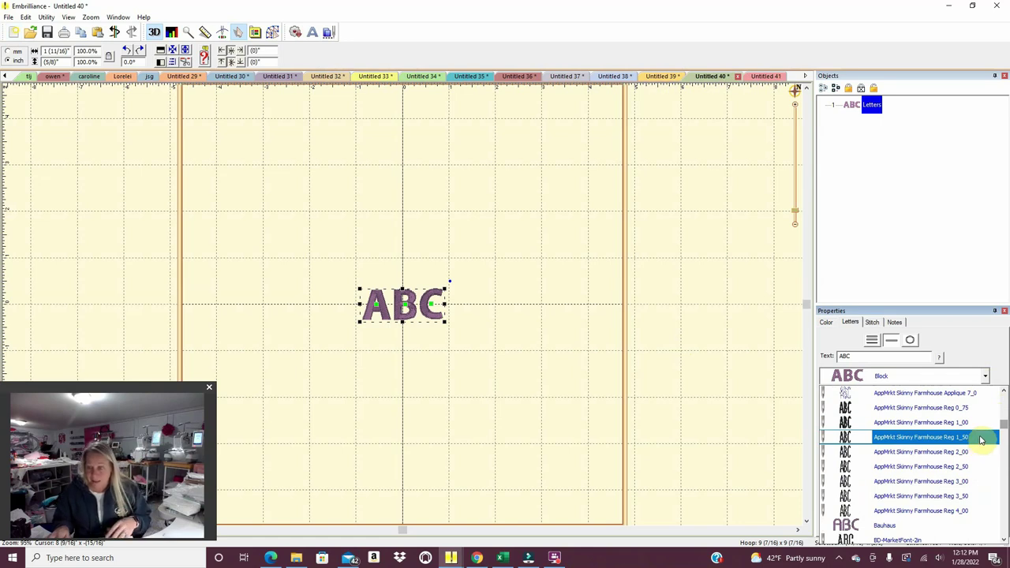
left_click(976, 453)
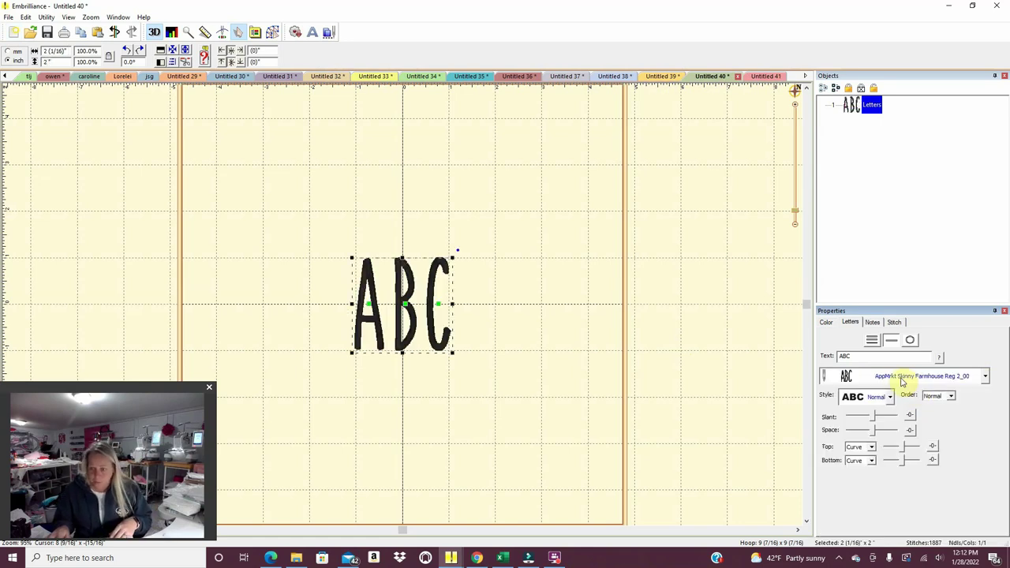
Replace the ABC placeholder text with the customer's first name and initial M.
double_click(848, 357)
key("BackSpace")
type("Isa")
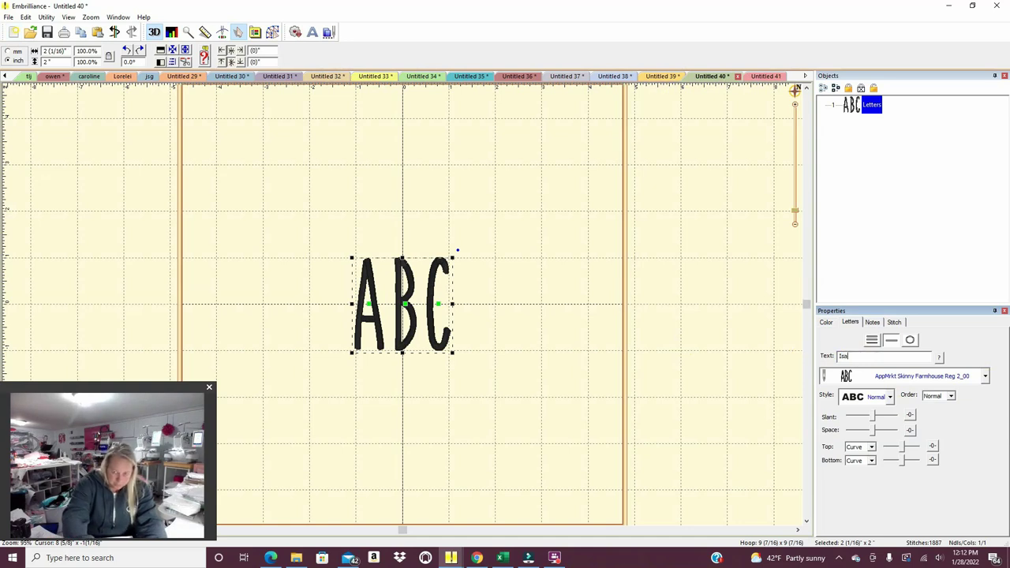
type("bella")
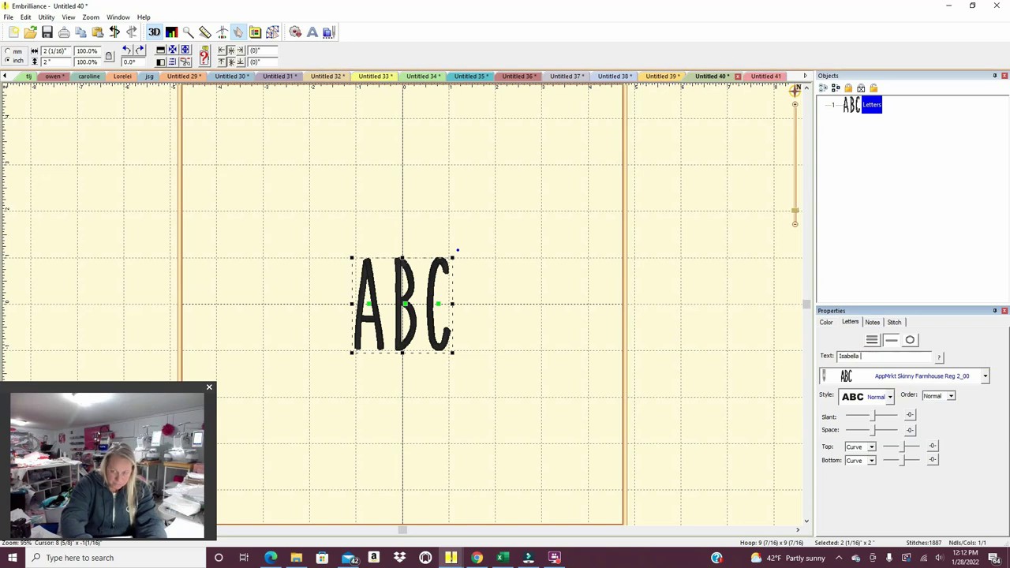
type(" M")
key("Return")
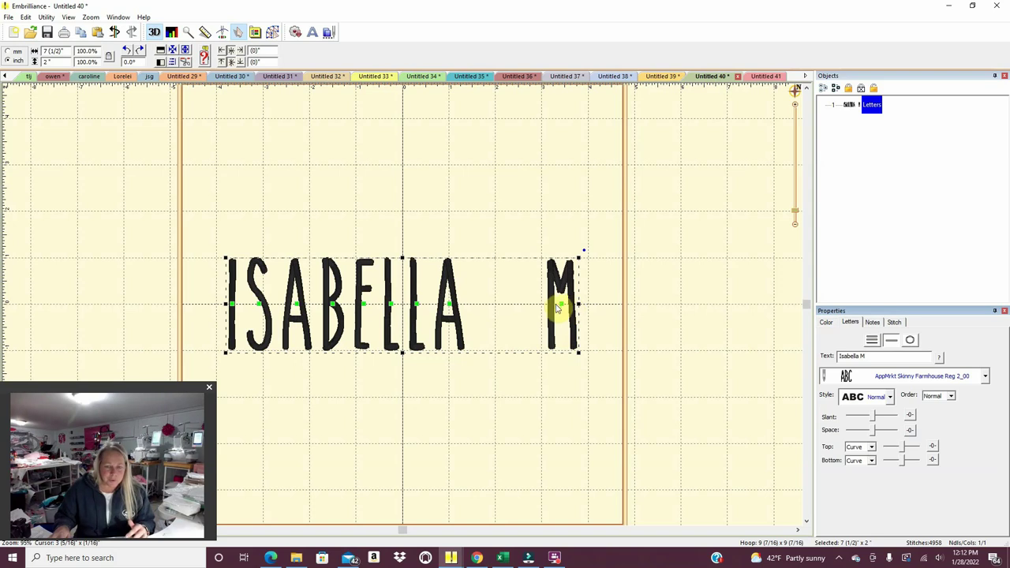
Pull the M in closer to the name, then shift it slightly right.
left_click_drag(561, 305, 515, 306)
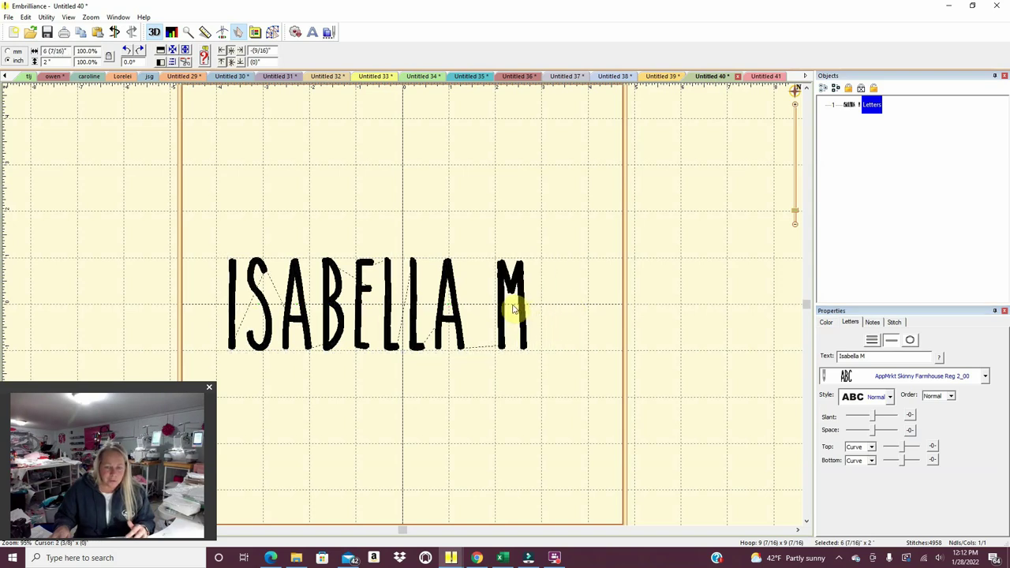
left_click(539, 415)
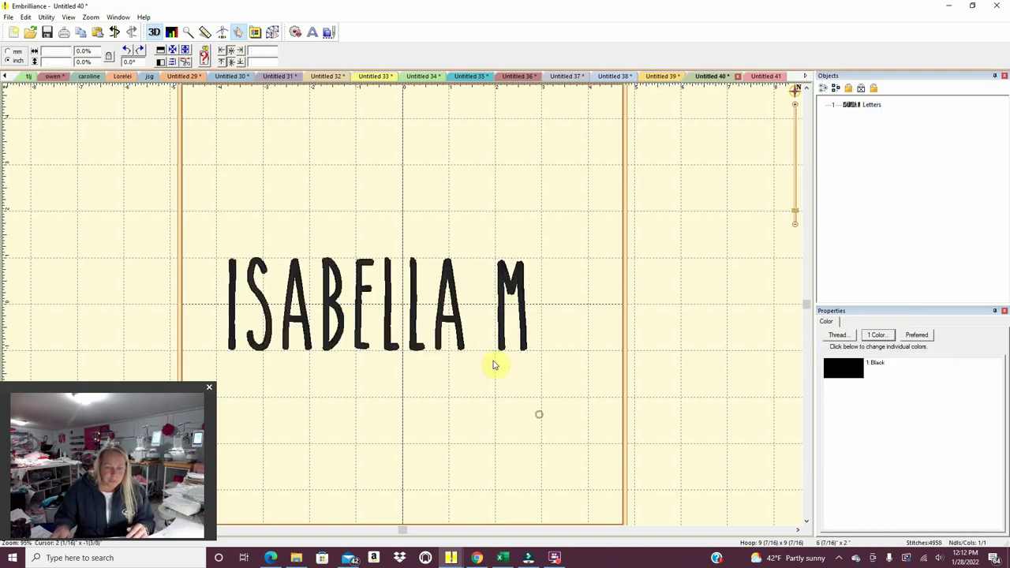
left_click_drag(581, 415, 469, 236)
left_click_drag(268, 221, 191, 217)
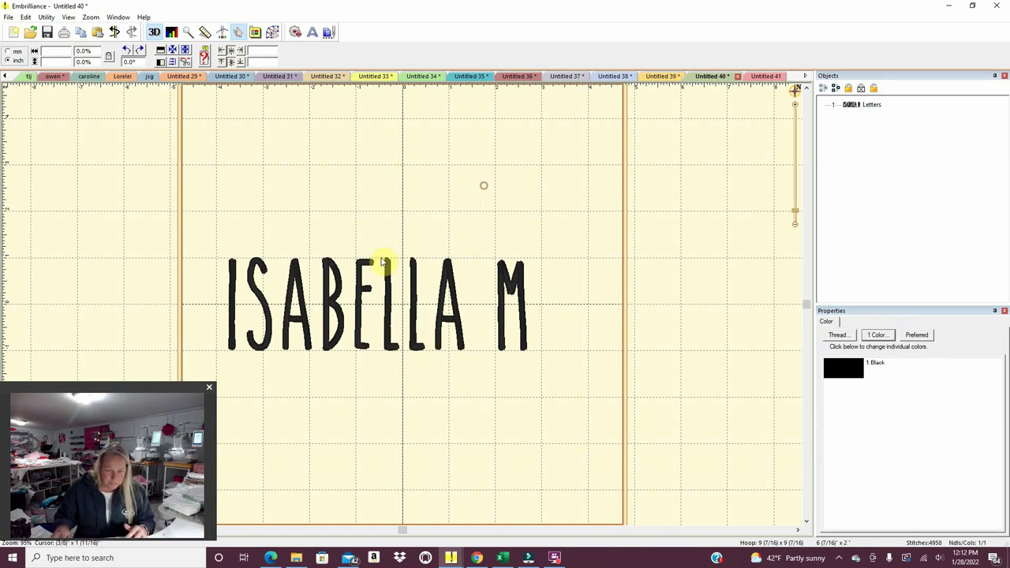
left_click(507, 284)
left_click_drag(511, 308, 523, 310)
left_click(508, 361)
left_click_drag(572, 430, 123, 224)
Centre the selected lettering in the hoop with Utility > Center in Hoop.
left_click(46, 16)
left_click(49, 30)
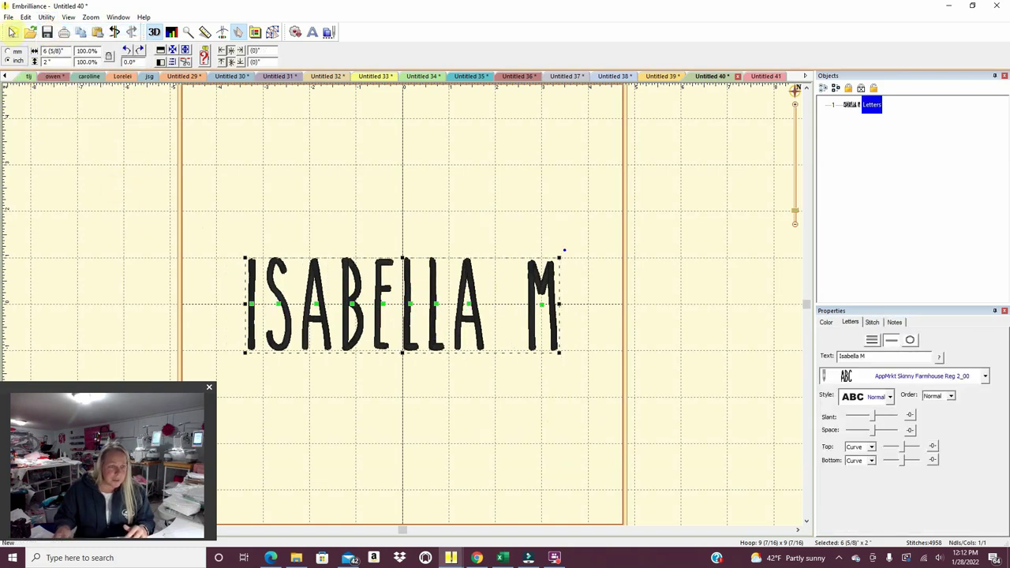
left_click(8, 17)
Print the name-and-initial lettering design, then start a new blank design with Ctrl+N.
left_click(20, 166)
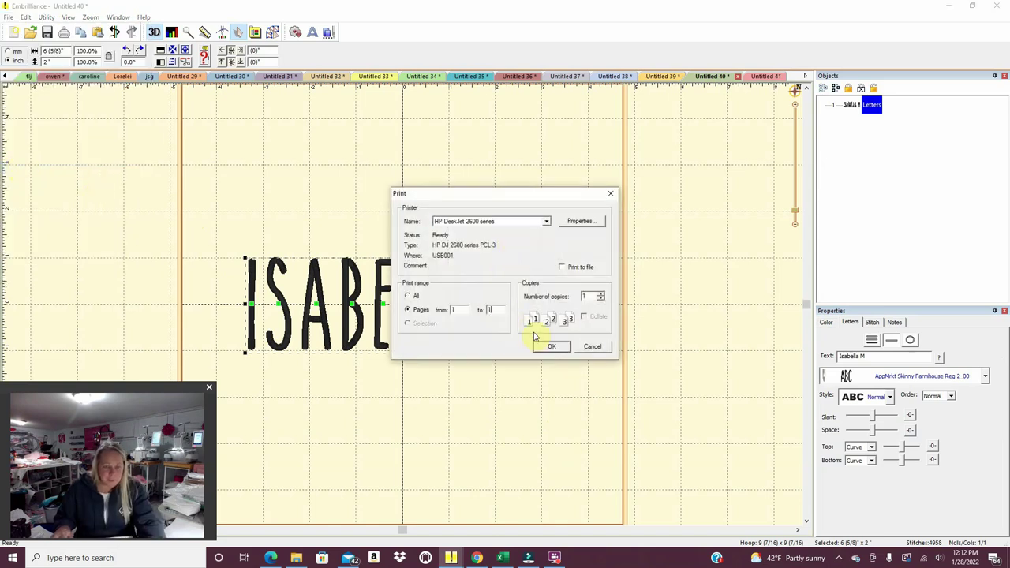
left_click(541, 346)
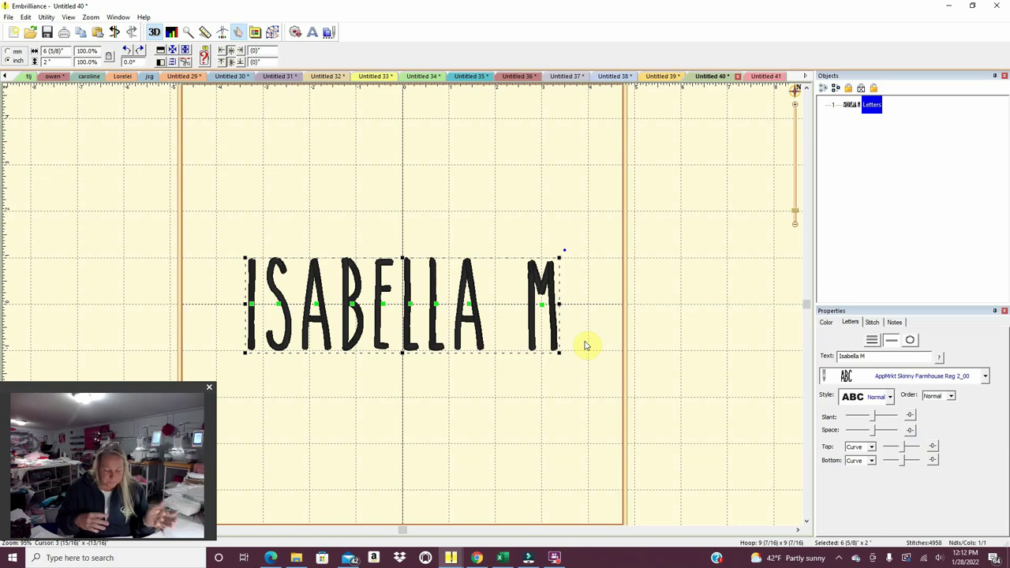
key("ctrl+n")
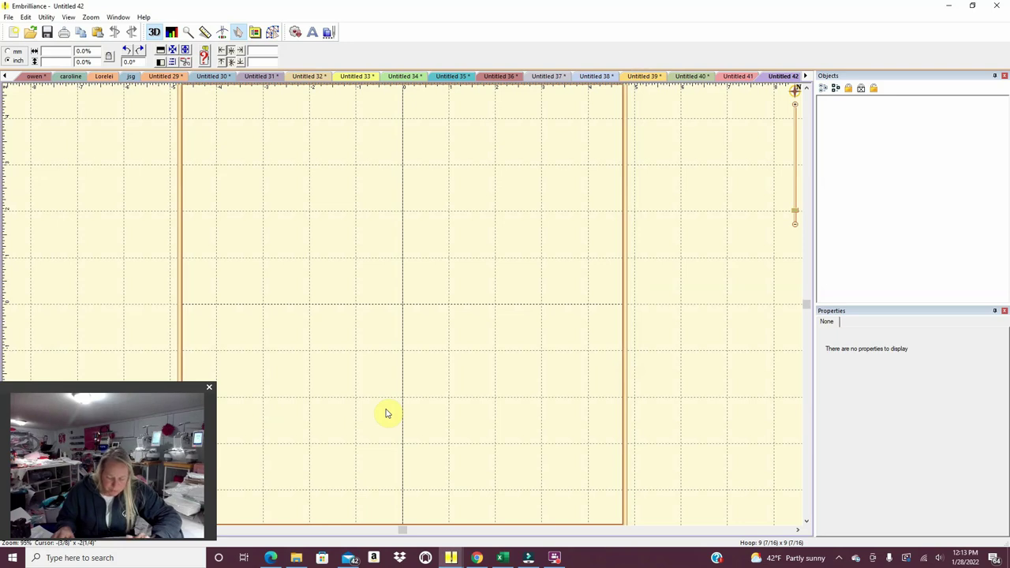
Add default ABC lettering to Untitled 42, browse the font list, and bring up the Files from Documents window.
left_click(315, 34)
left_click(984, 375)
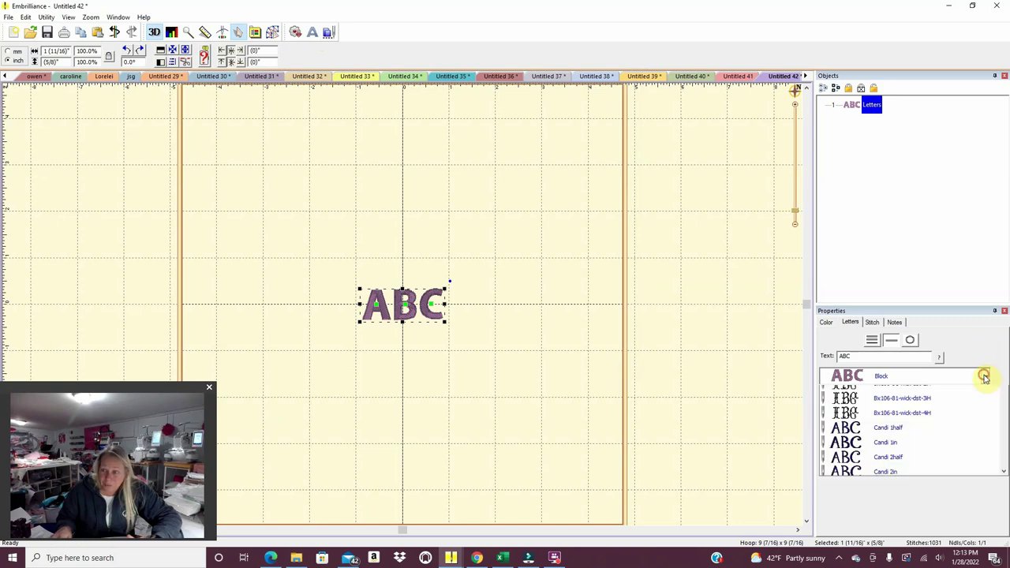
left_click(1004, 439)
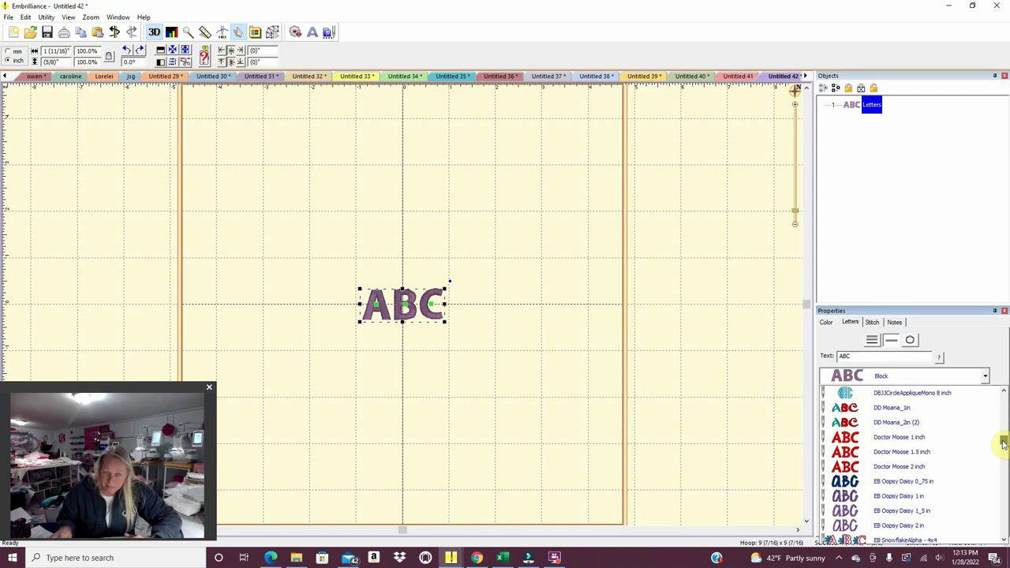
left_click(296, 558)
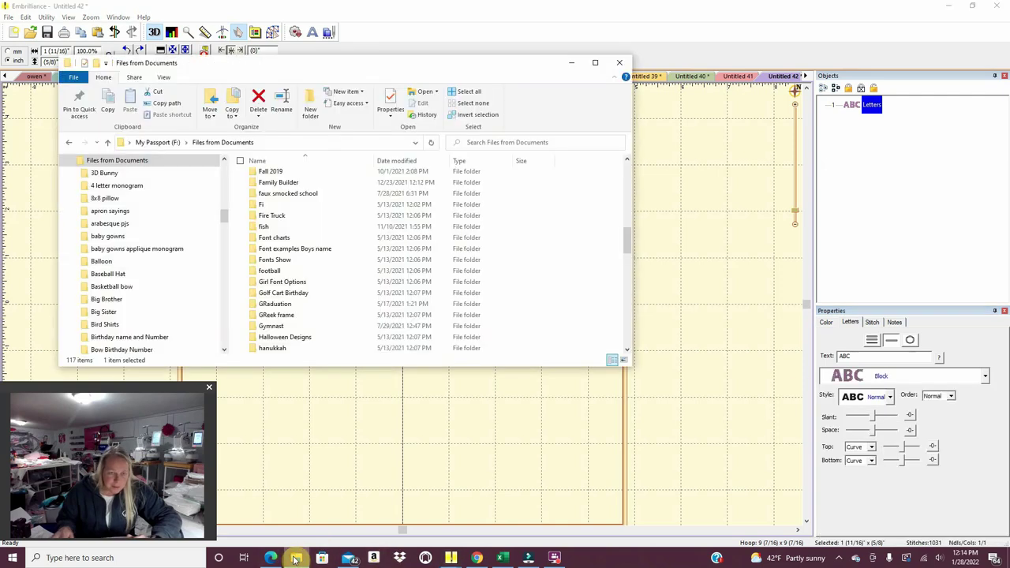
In Etsy, close the enlarged hat photo and leave the edit page for the shop's listings.
left_click(271, 558)
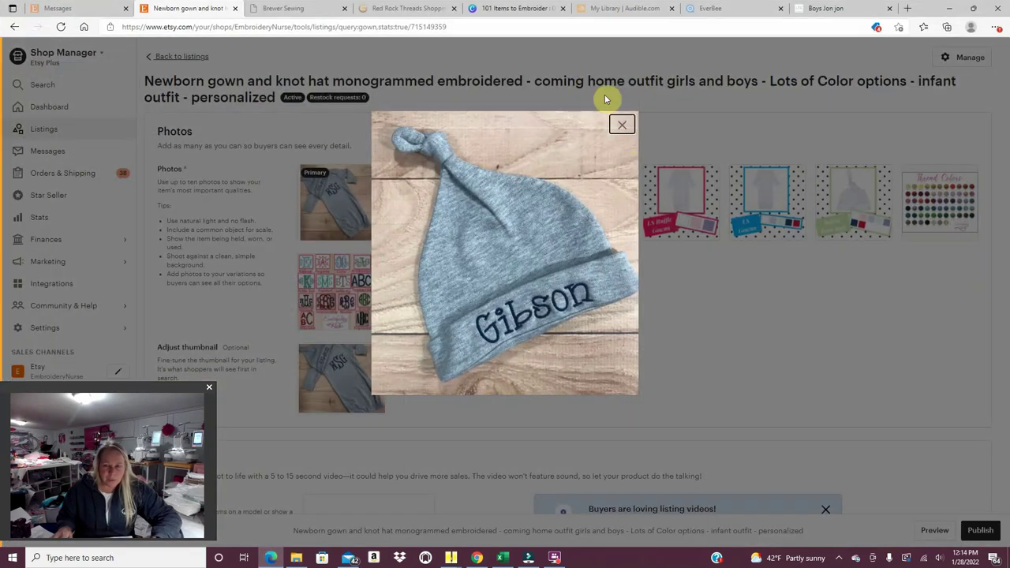
left_click(622, 126)
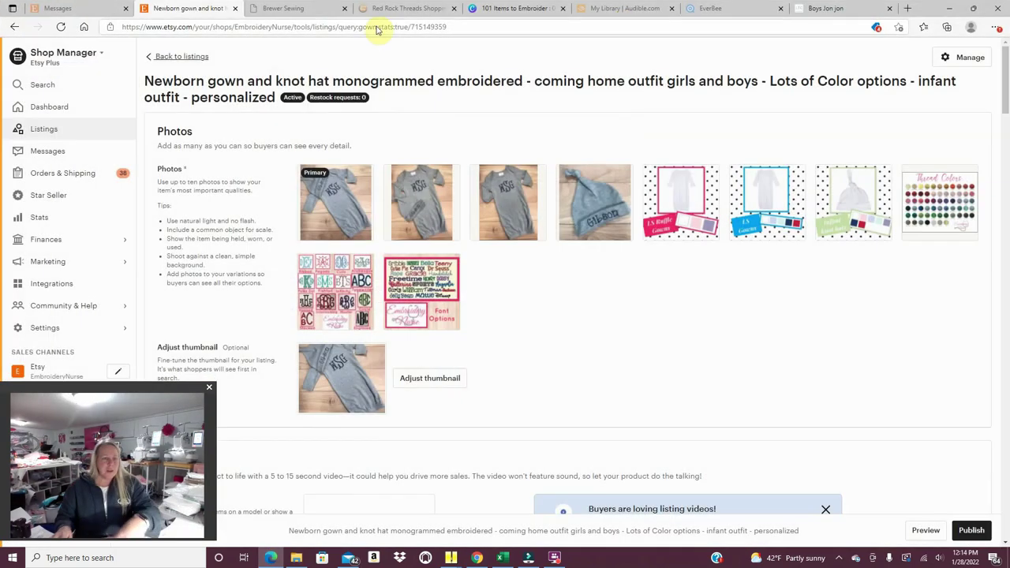
left_click(58, 132)
left_click(548, 84)
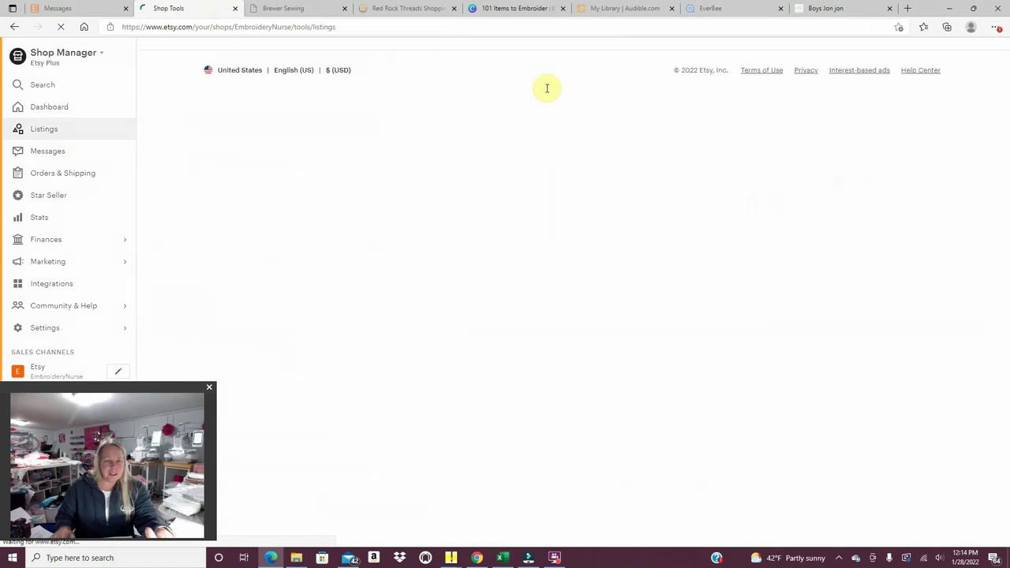
Search listings for 'mask' and enlarge the Personalized Face Mask Bag example photo.
left_click(778, 54)
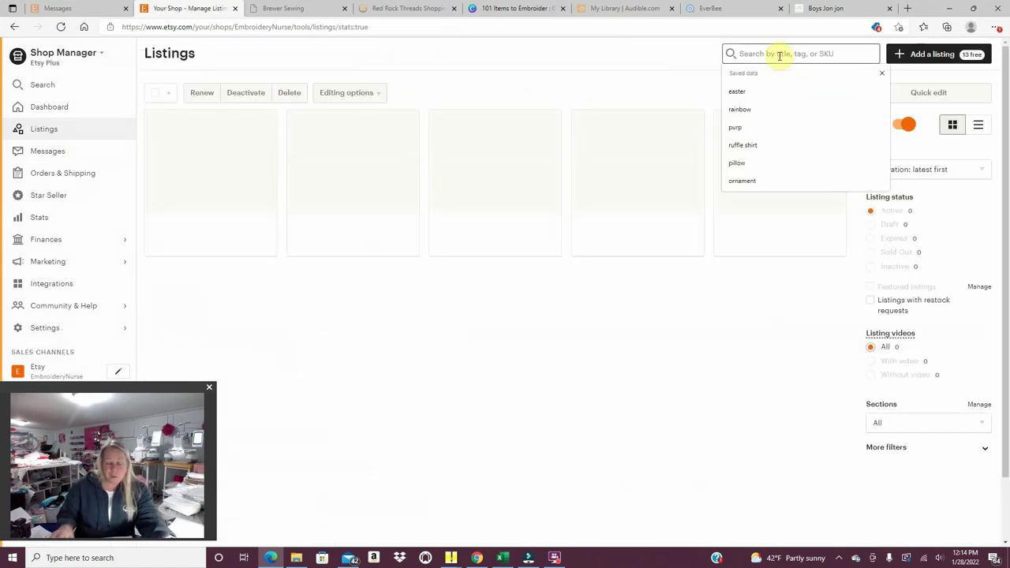
type("mask")
key("Return")
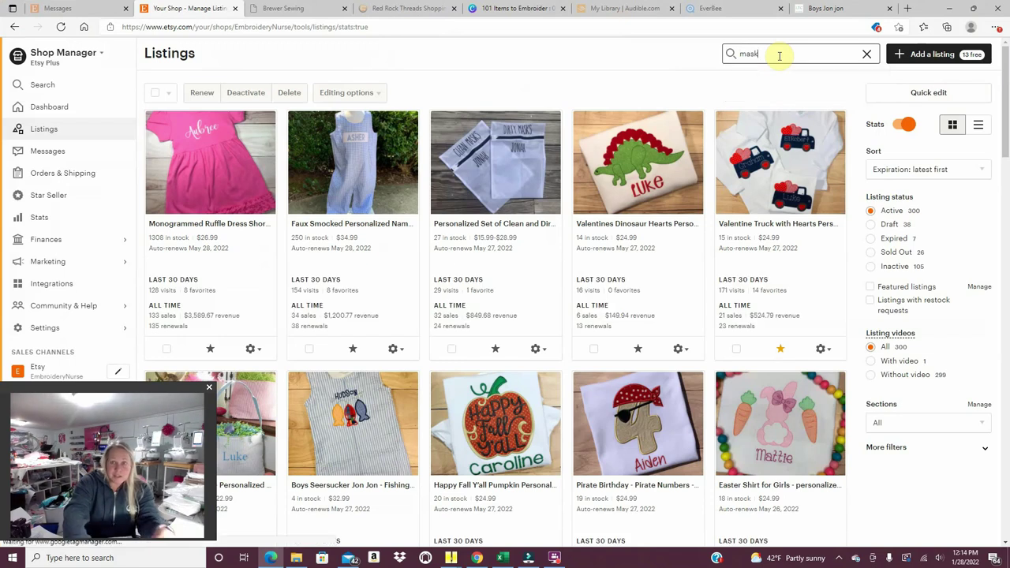
left_click(368, 164)
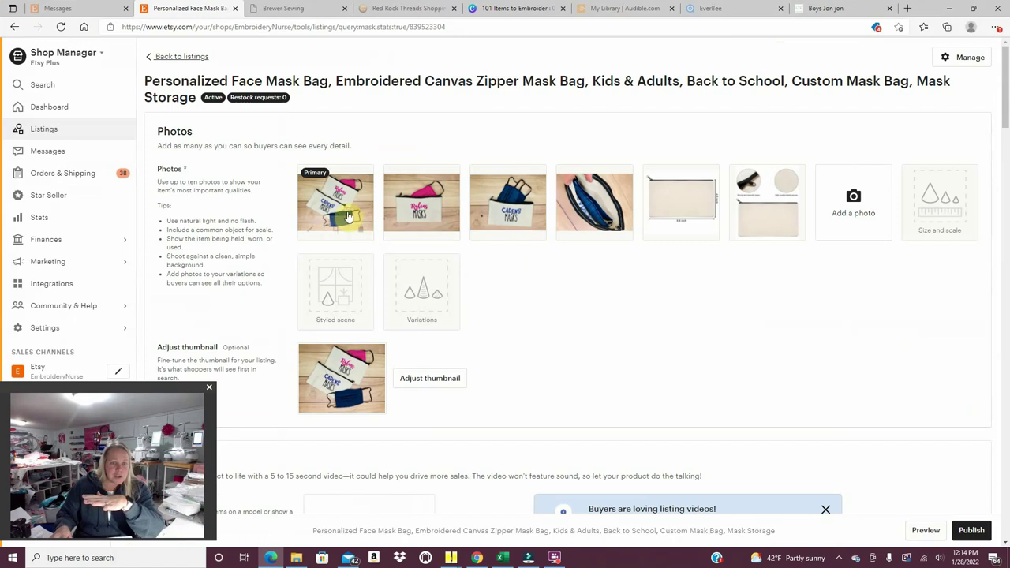
left_click(414, 197)
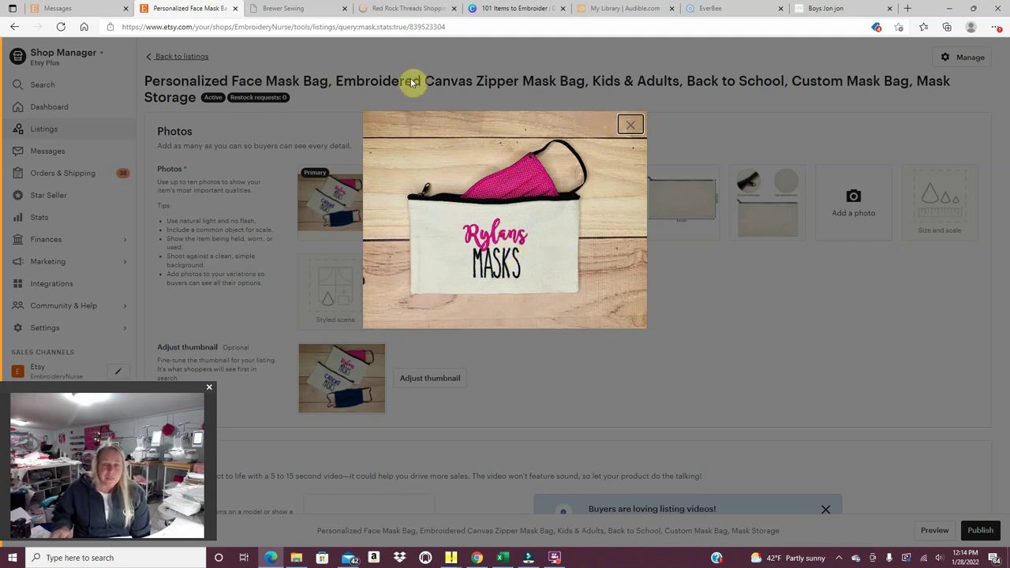
left_click(451, 559)
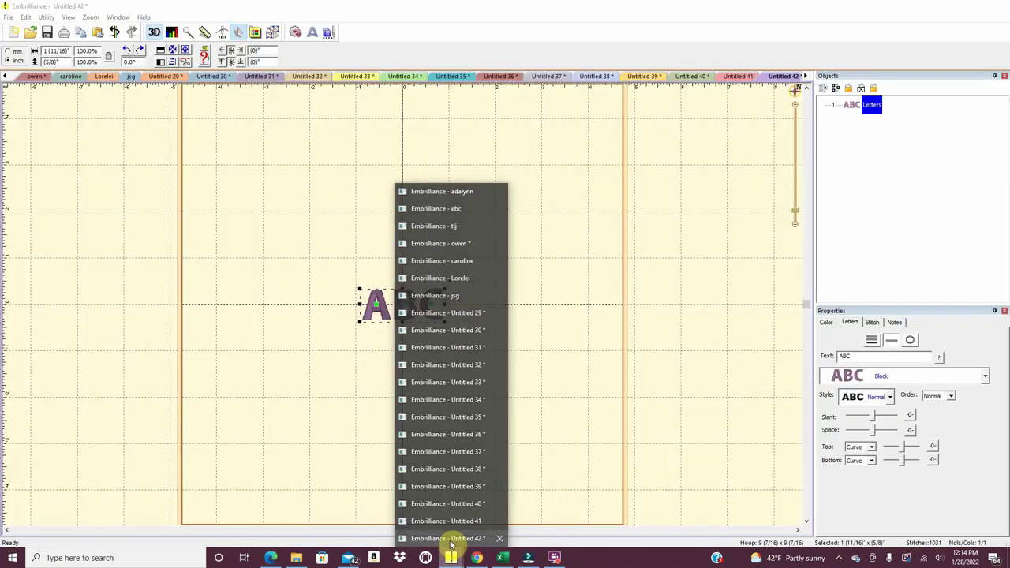
Set the lettering to AppMrkt Skinny Farmhouse Reg 0_75 reading 'Daily Mask'.
left_click(450, 538)
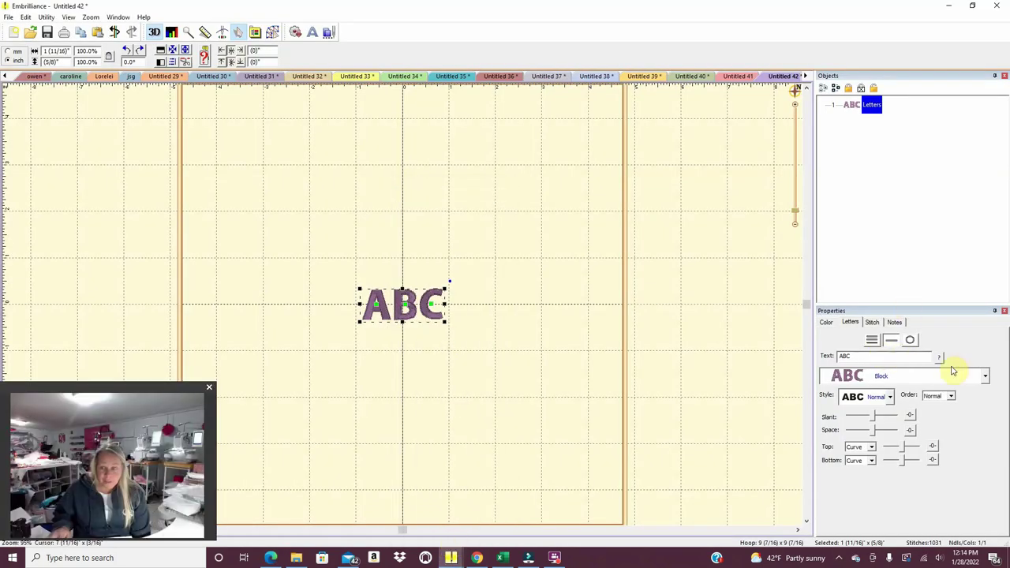
left_click(984, 377)
mouse_move(1002, 433)
left_mouse_down()
mouse_move(1002, 397)
mouse_move(1003, 425)
left_mouse_up()
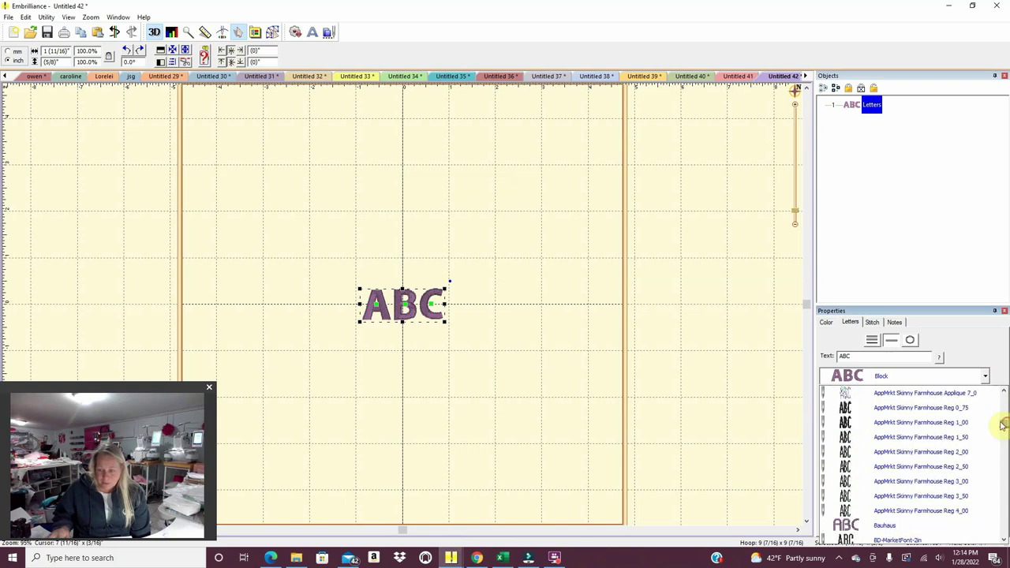
left_click(965, 407)
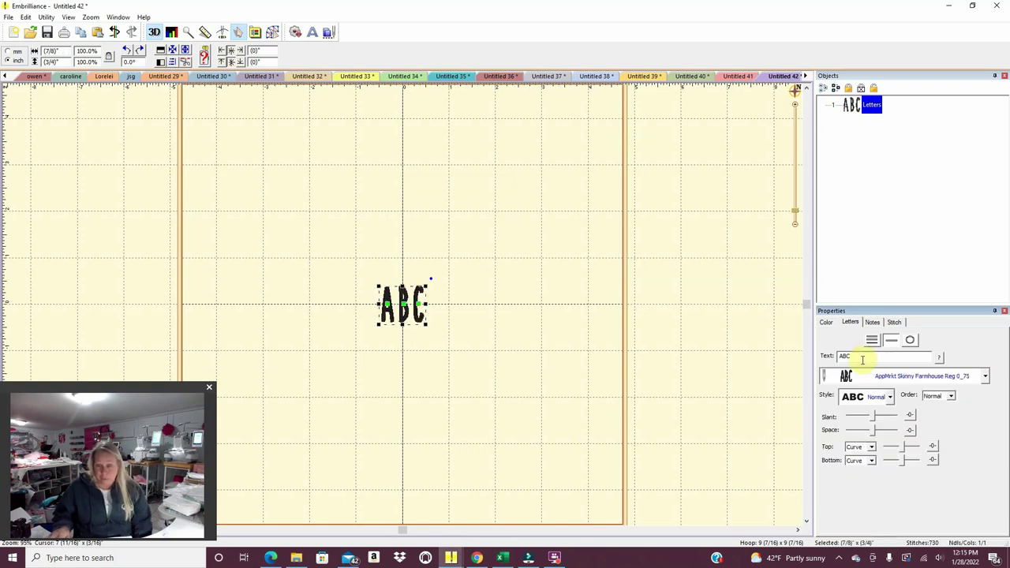
double_click(856, 356)
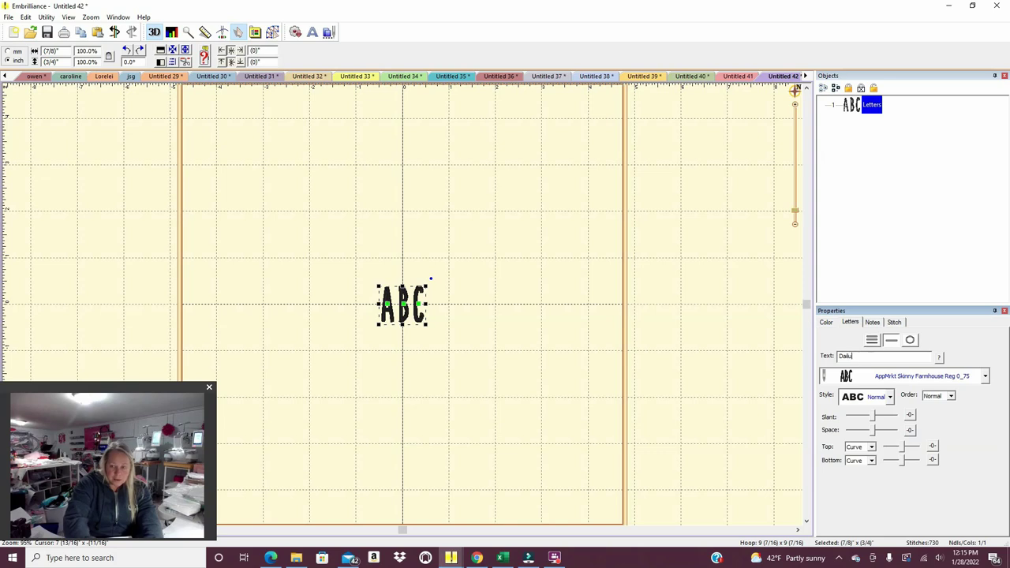
type("Daily Mas")
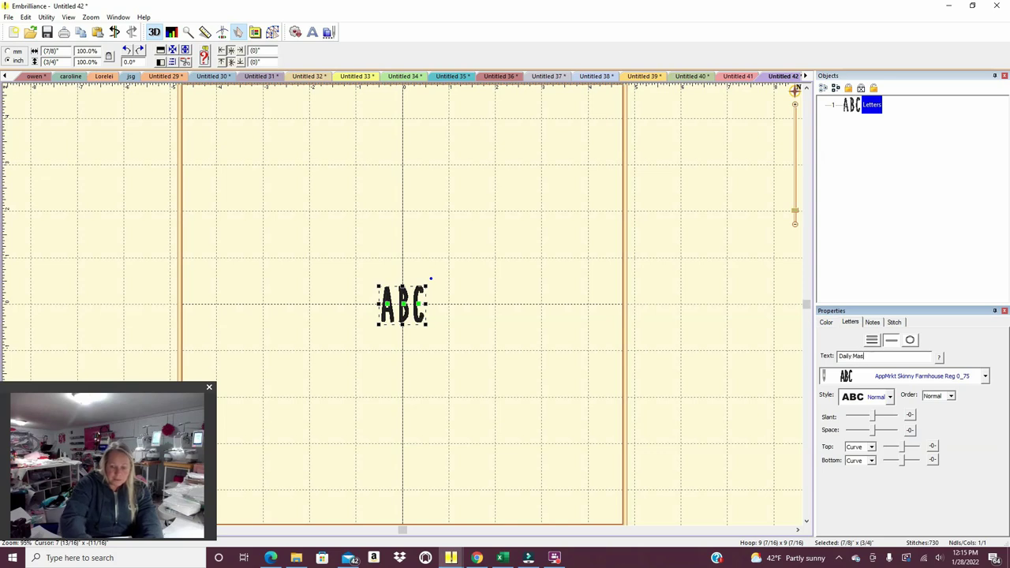
type("k")
key("Return")
Add a second lettering object and scroll the font list toward I2SMagnoliaSky 1_0in.
left_click(598, 366)
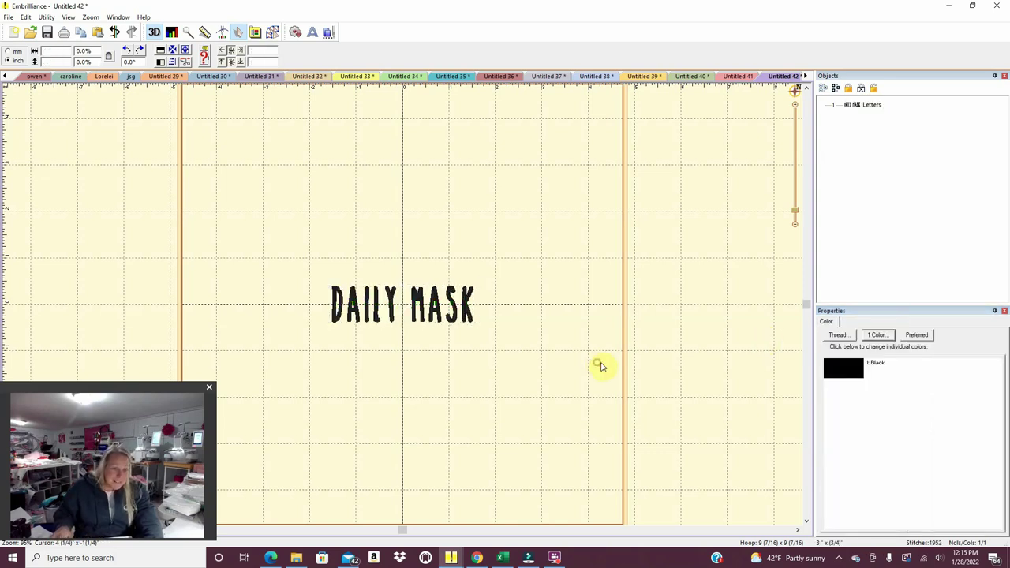
left_click(316, 32)
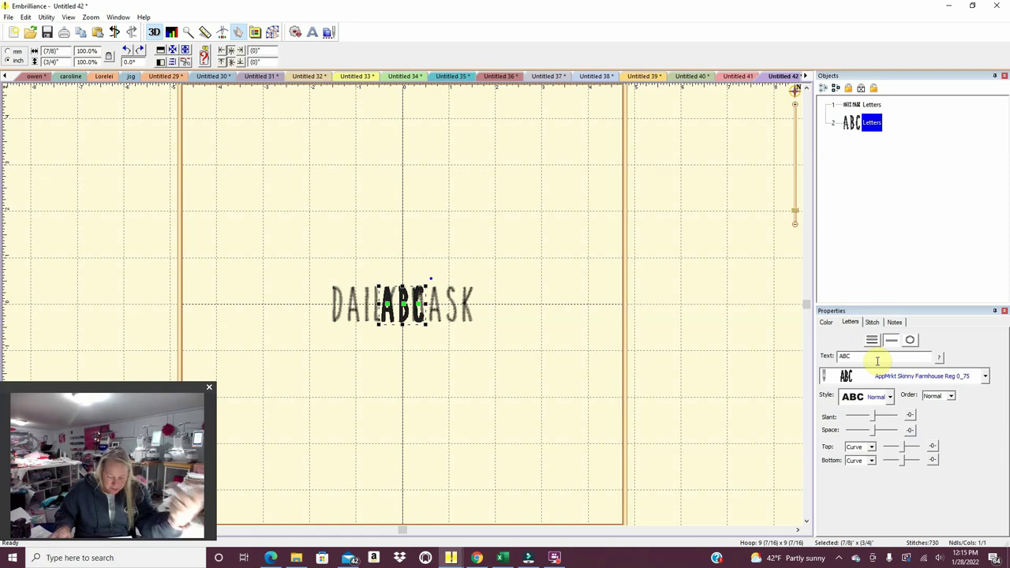
left_click(984, 376)
left_click_drag(1004, 427, 1004, 471)
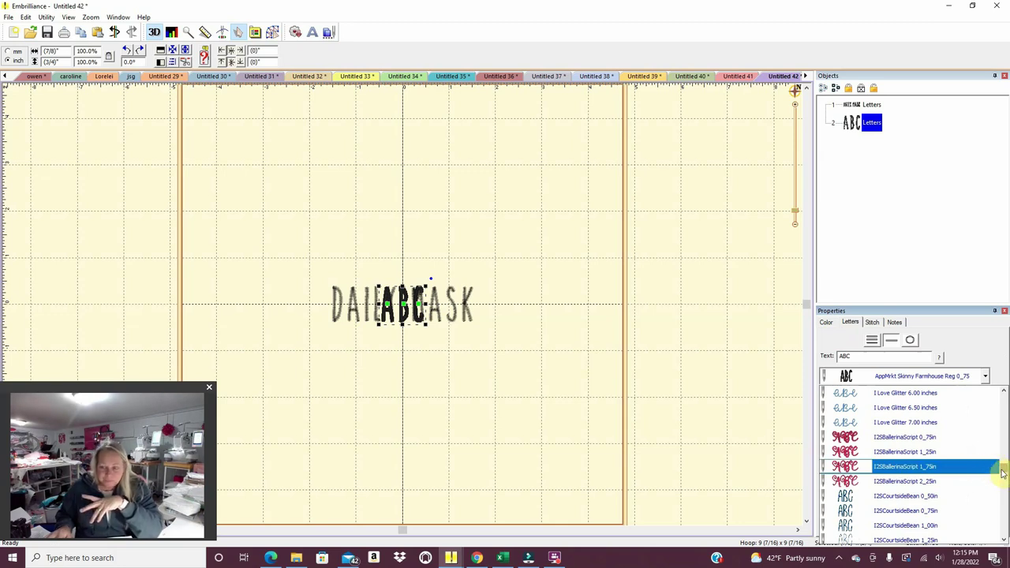
left_click_drag(1004, 468, 1004, 482)
Set I2SMagnoliaSky 1_0in, enter the customer's name in possessive form, and place it above DAILY MASK.
left_click(974, 495)
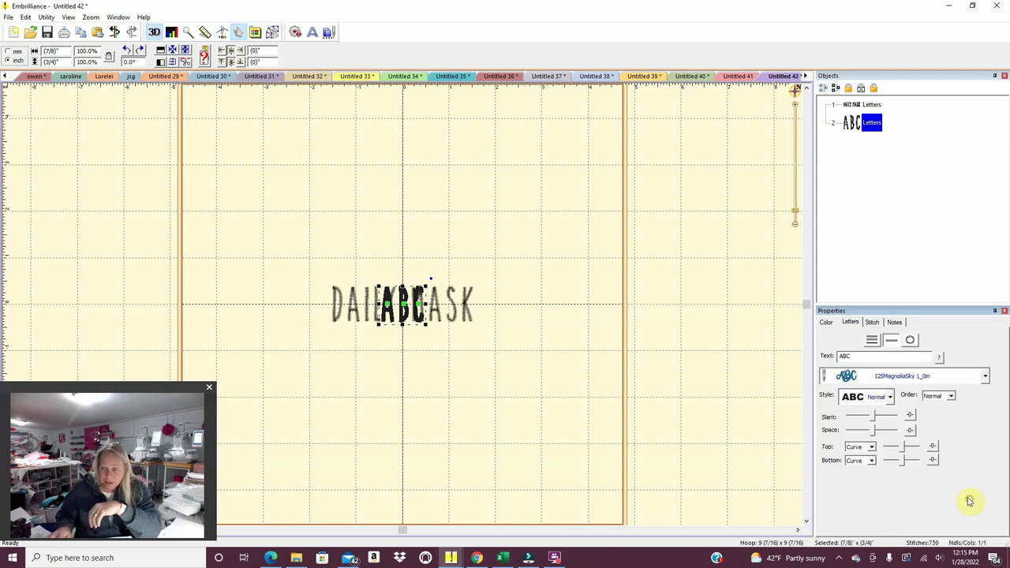
double_click(846, 356)
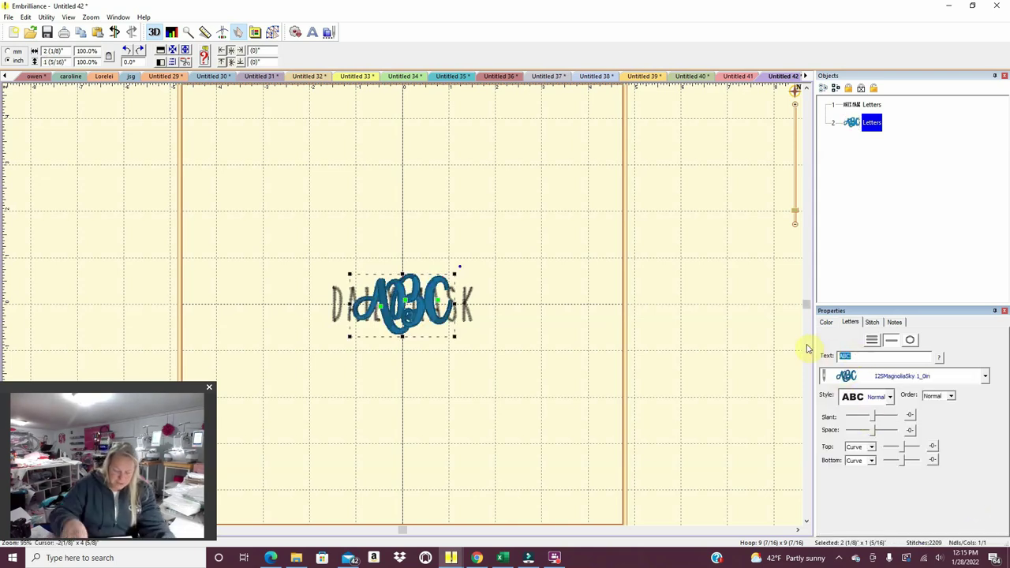
type("Isabella's")
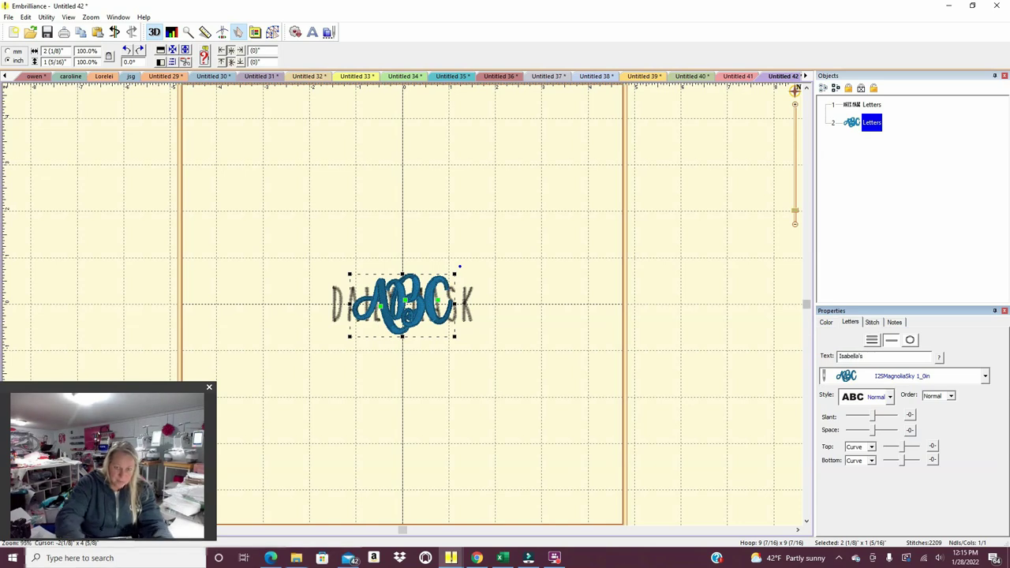
key("Return")
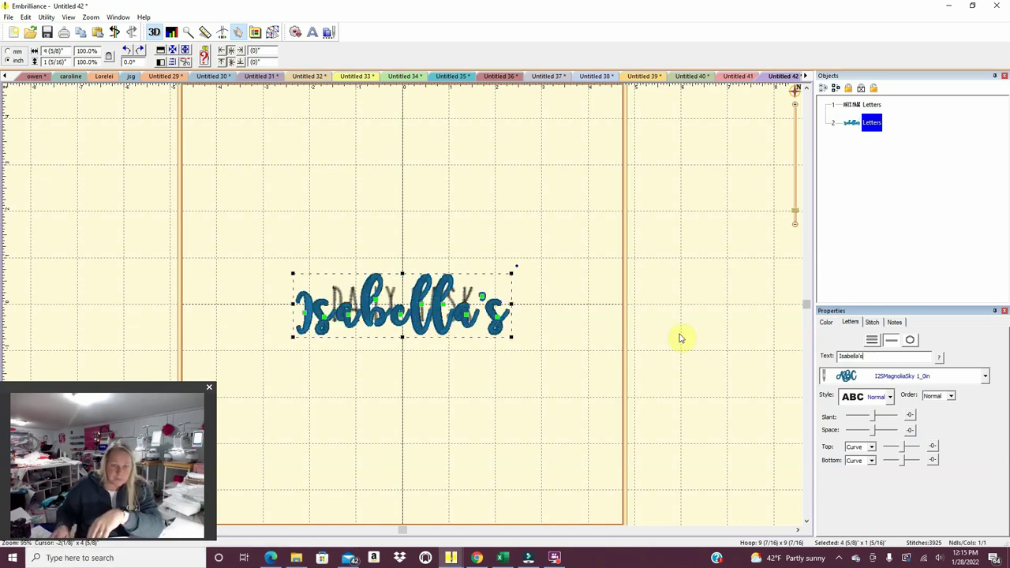
left_click_drag(469, 327, 462, 276)
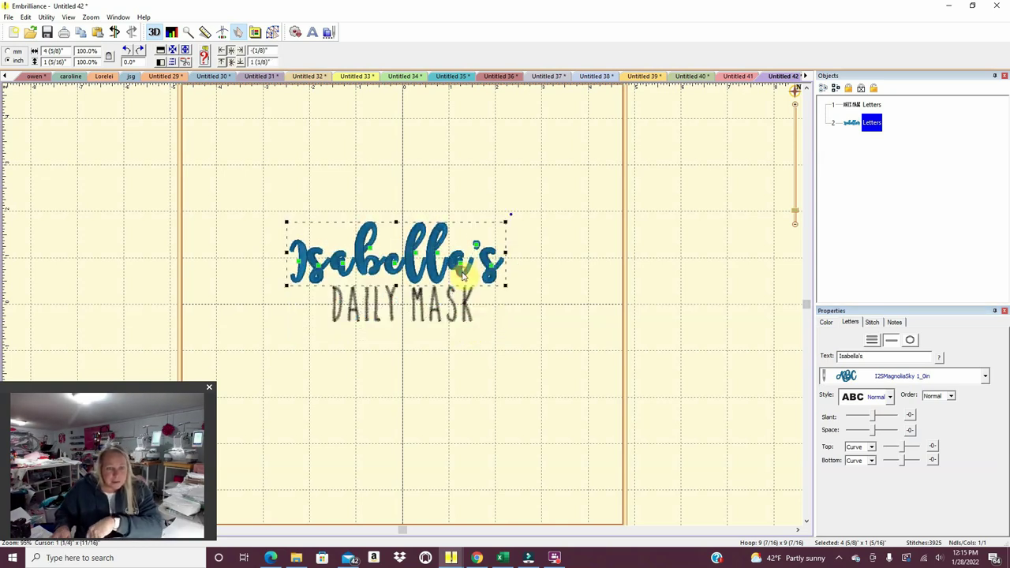
Tighten the script name's letters, moving the a toward the l and the s beside the apostrophe.
double_click(343, 266)
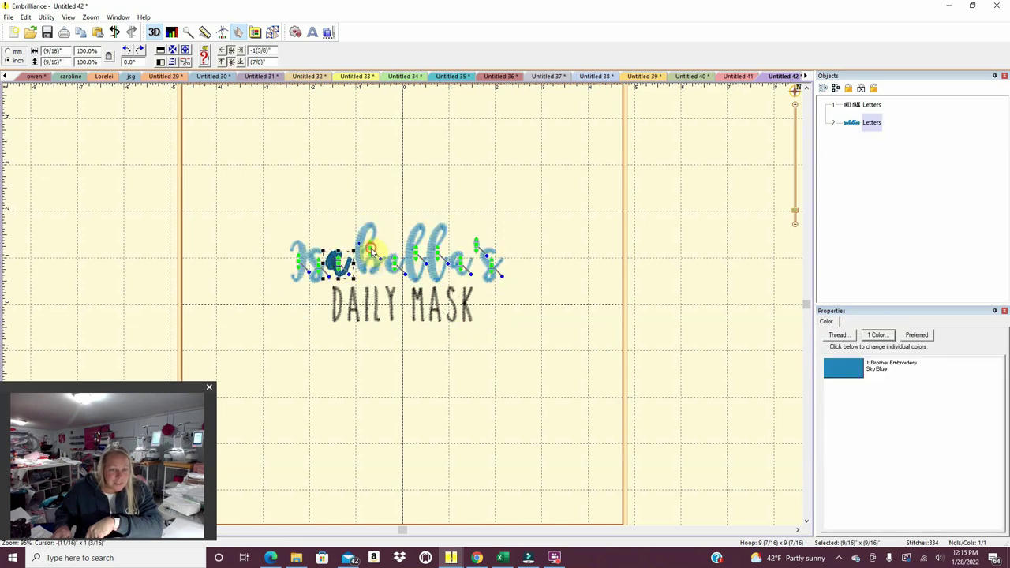
left_click(371, 250)
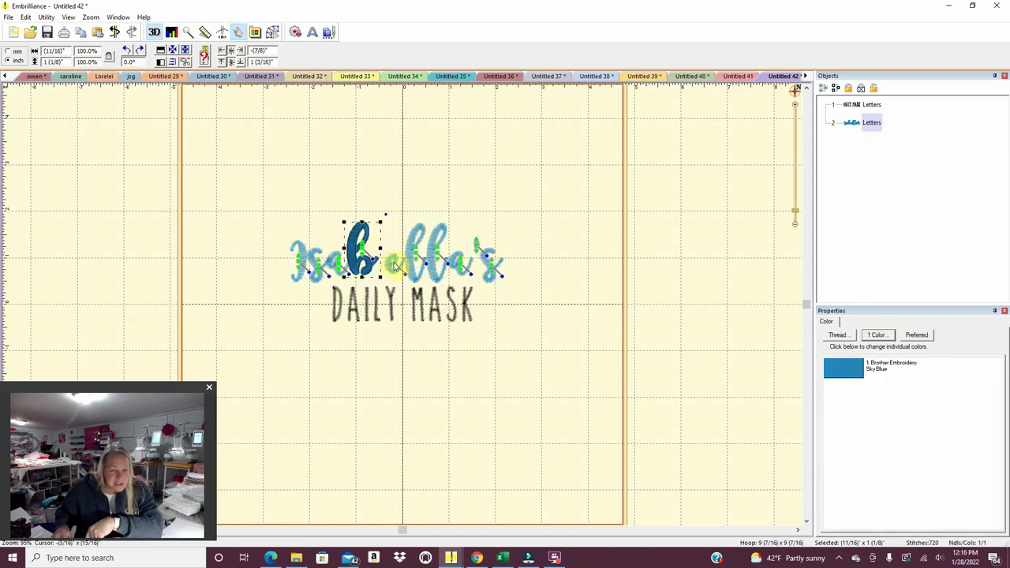
key("Escape")
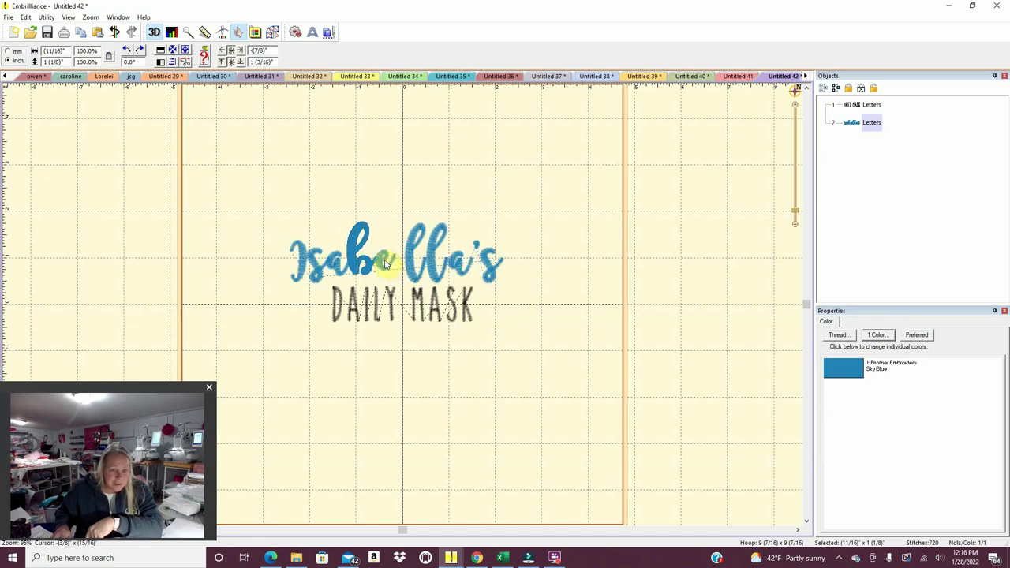
double_click(385, 267)
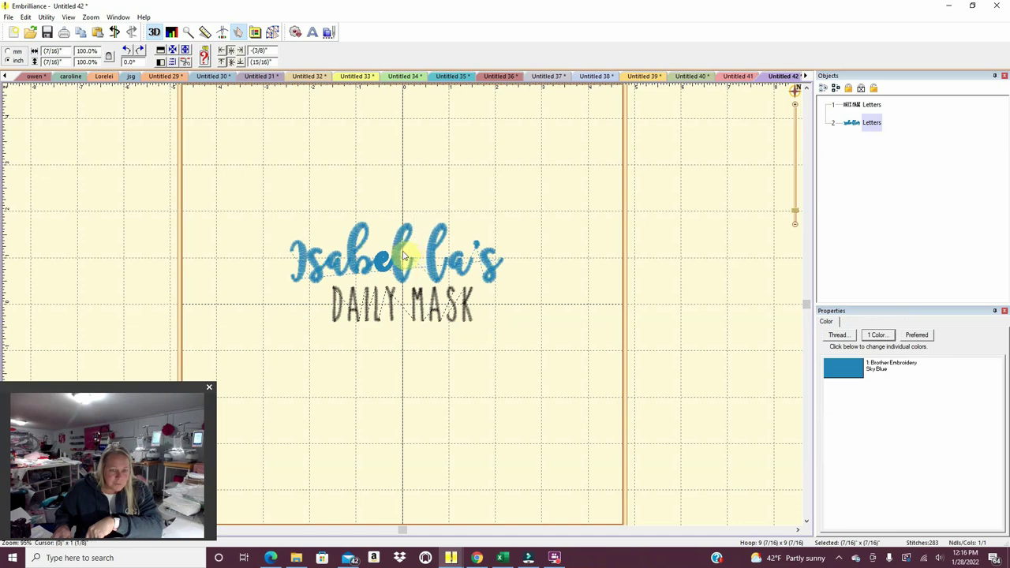
left_click(429, 254)
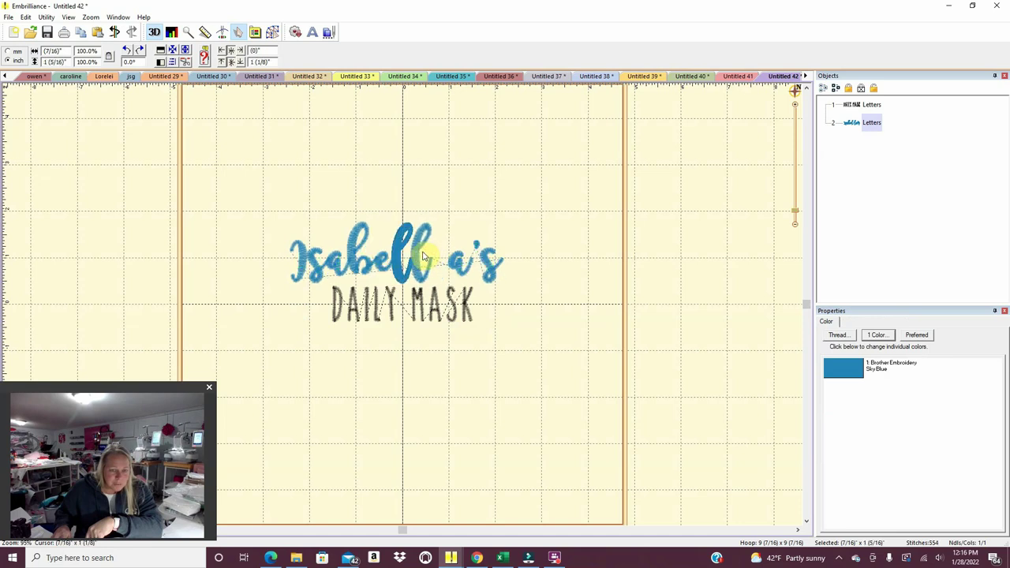
left_click(462, 265)
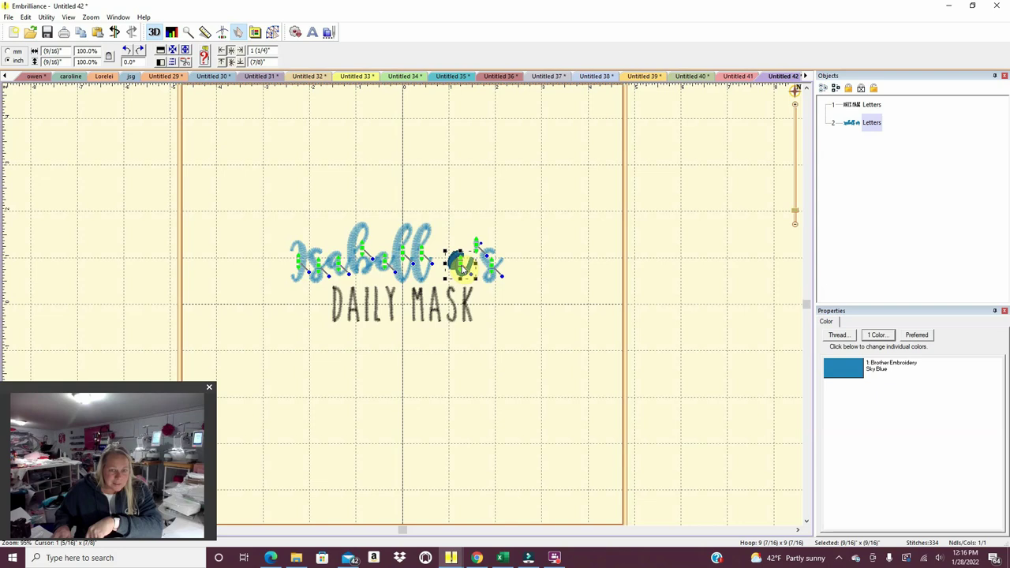
left_click_drag(462, 266, 449, 241)
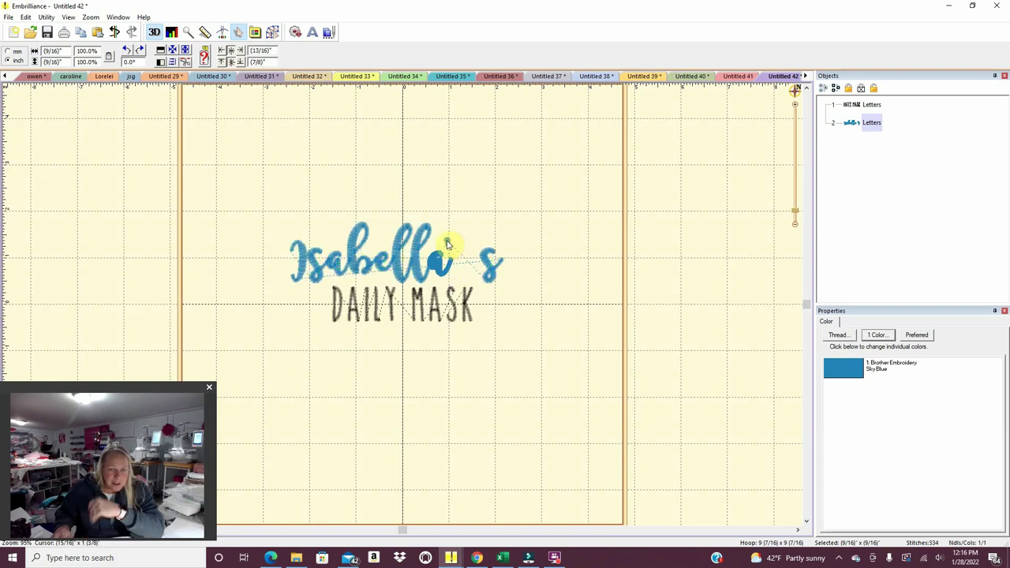
left_click_drag(489, 271, 462, 270)
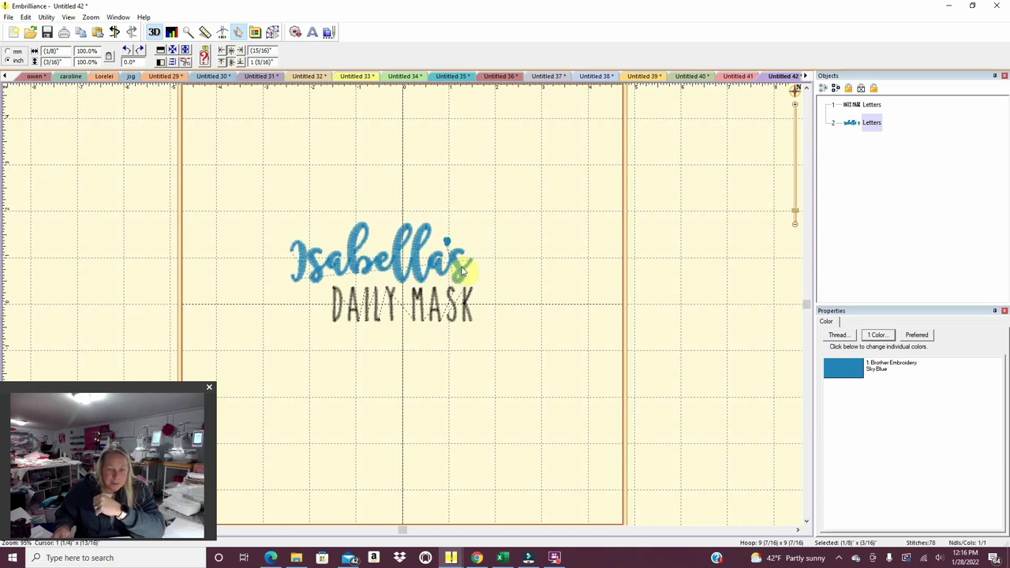
left_click(462, 270)
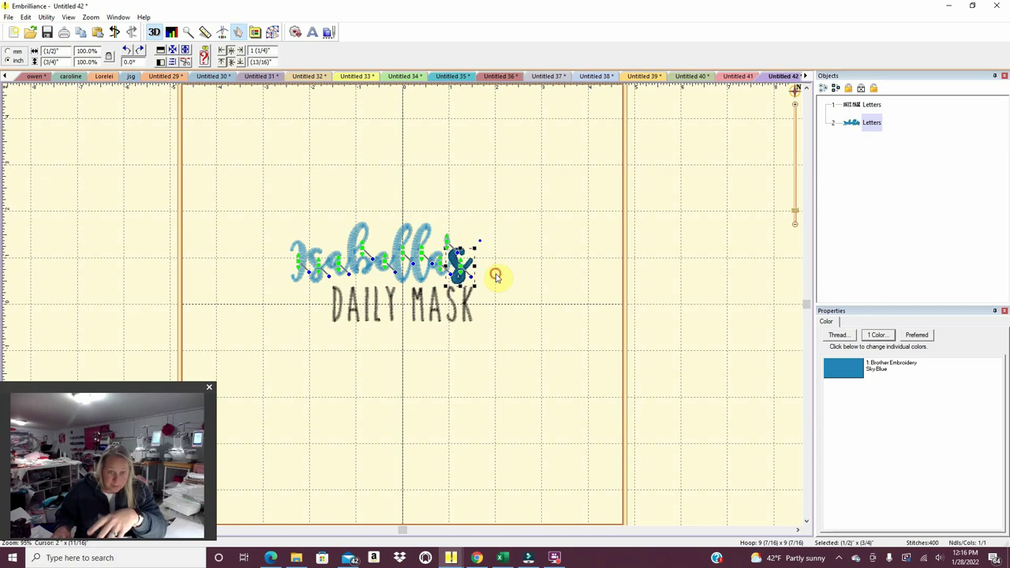
Remove the 's ending from the script name's text.
left_click(489, 273)
left_click(458, 273)
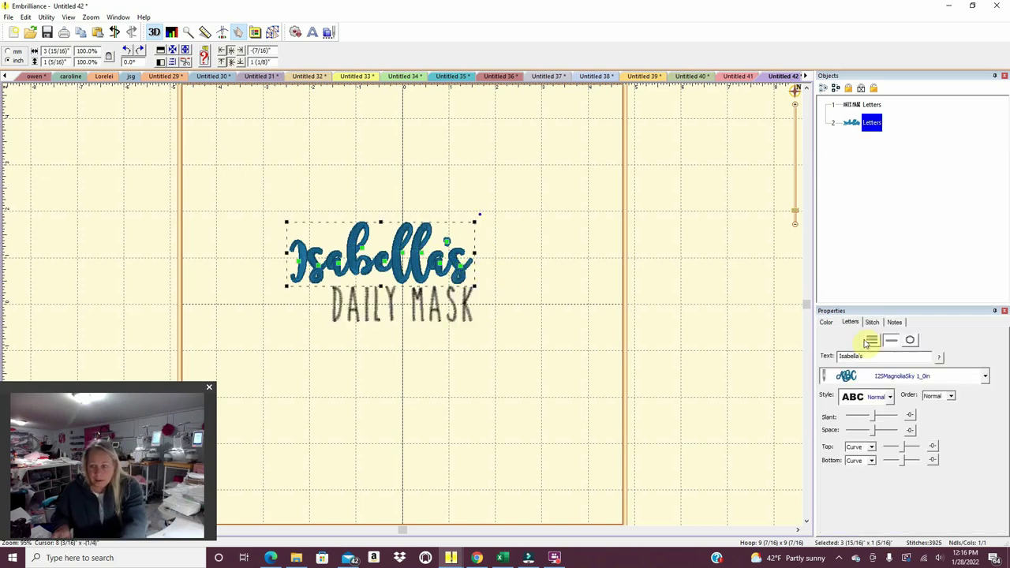
left_click(866, 356)
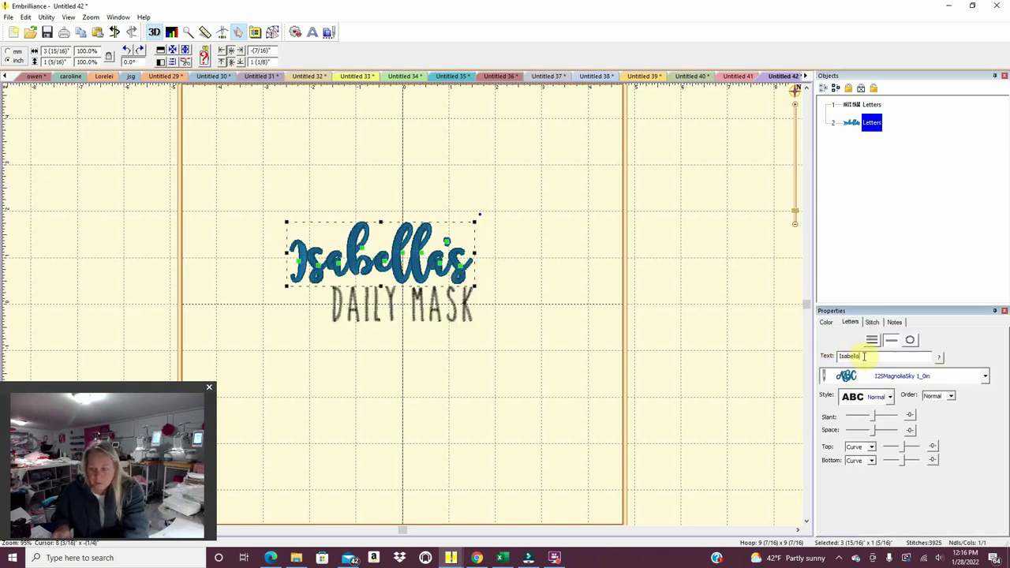
left_click(514, 414)
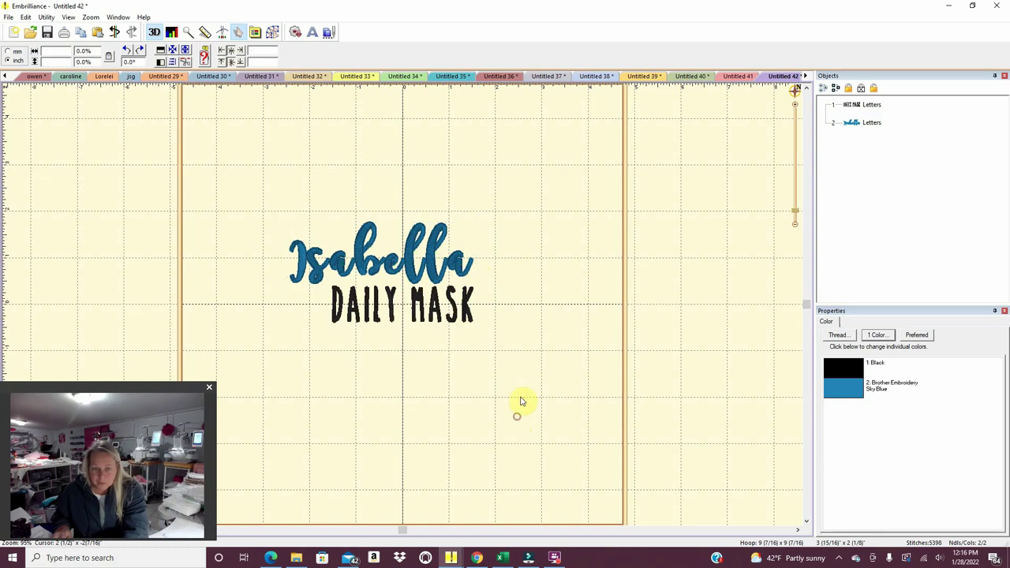
Tighten the name's spacing by nudging the e, second l and a to the left.
left_click(341, 269)
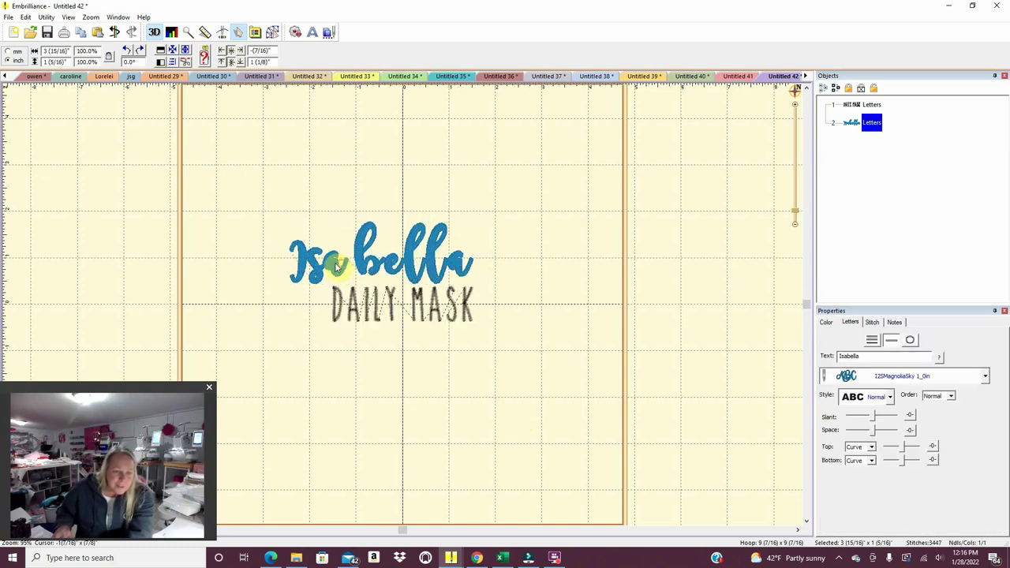
left_click(339, 267)
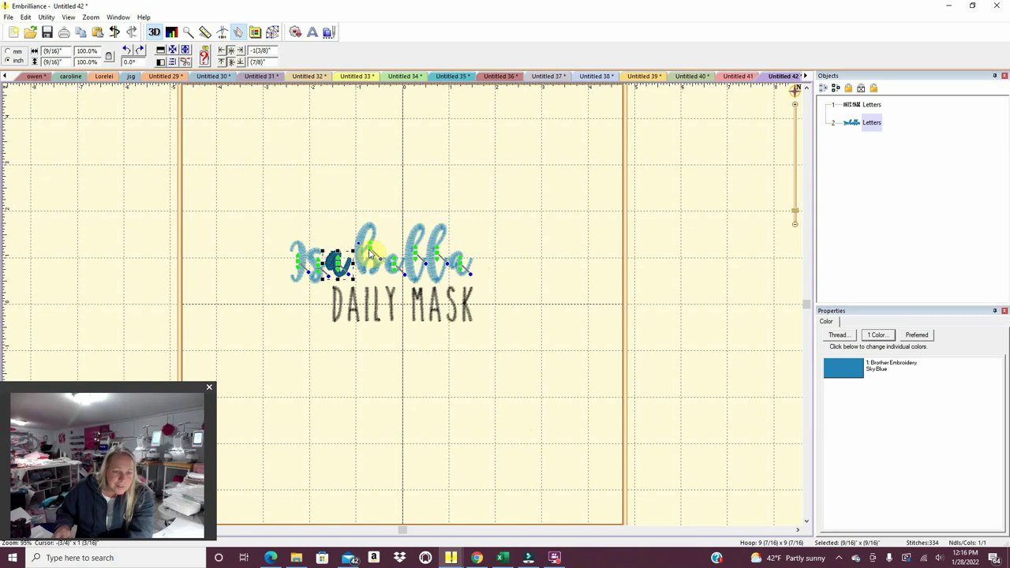
left_click(361, 253)
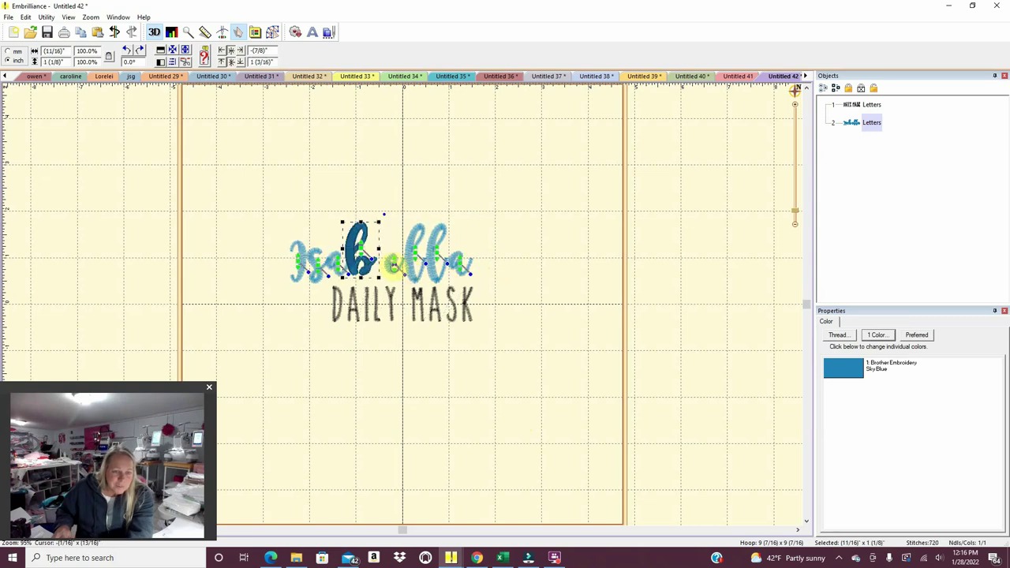
left_click(394, 266)
key("Left")
key("Left")
key("Left")
key("Left")
key("Left")
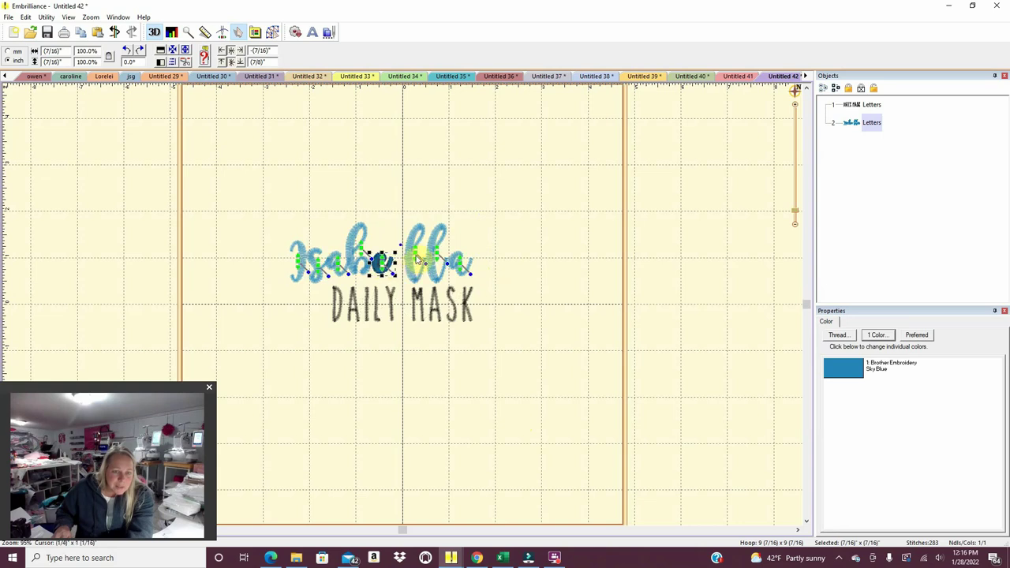
key("Escape")
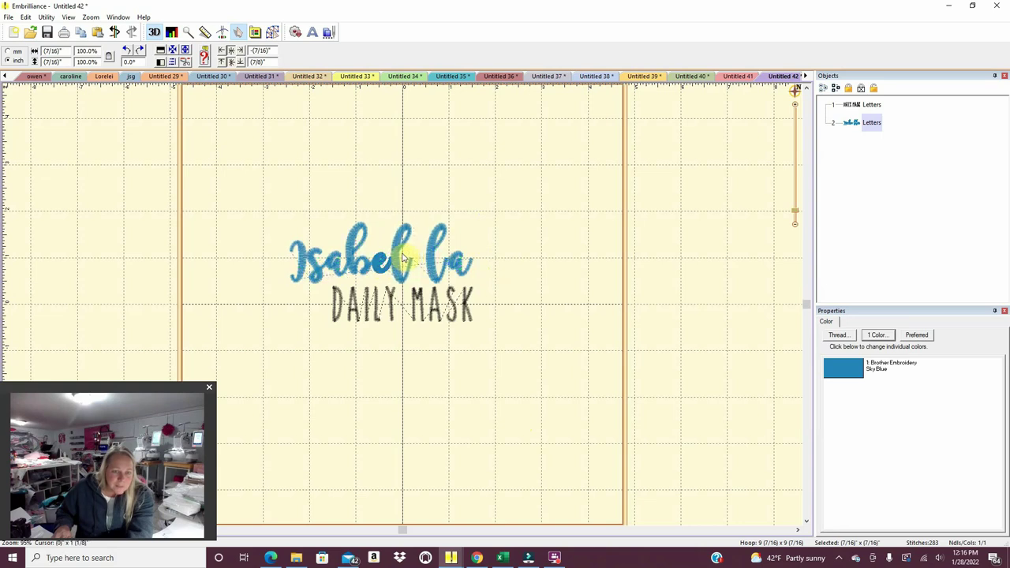
left_click_drag(435, 257, 418, 258)
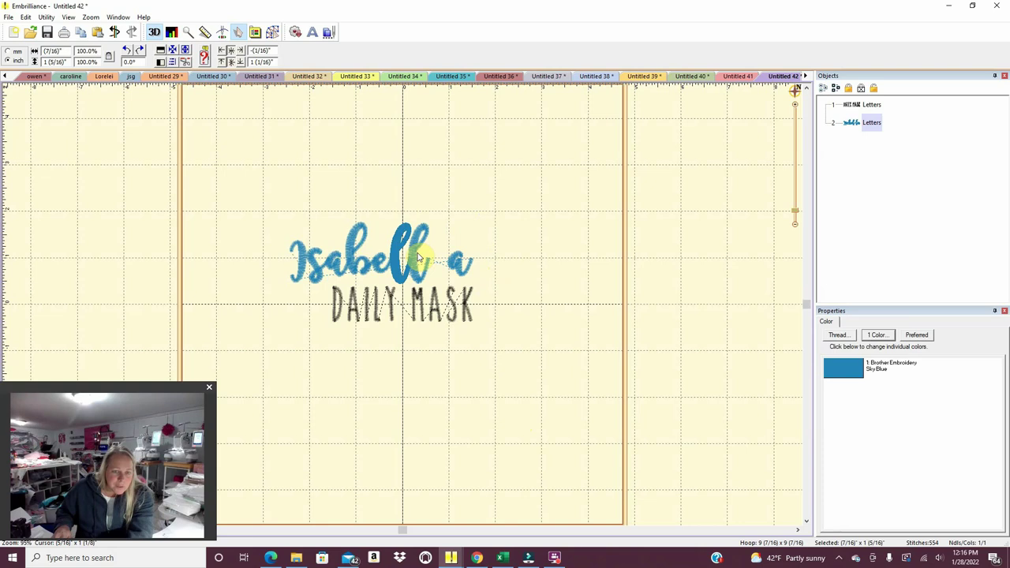
left_click(418, 257)
left_click_drag(460, 266, 437, 267)
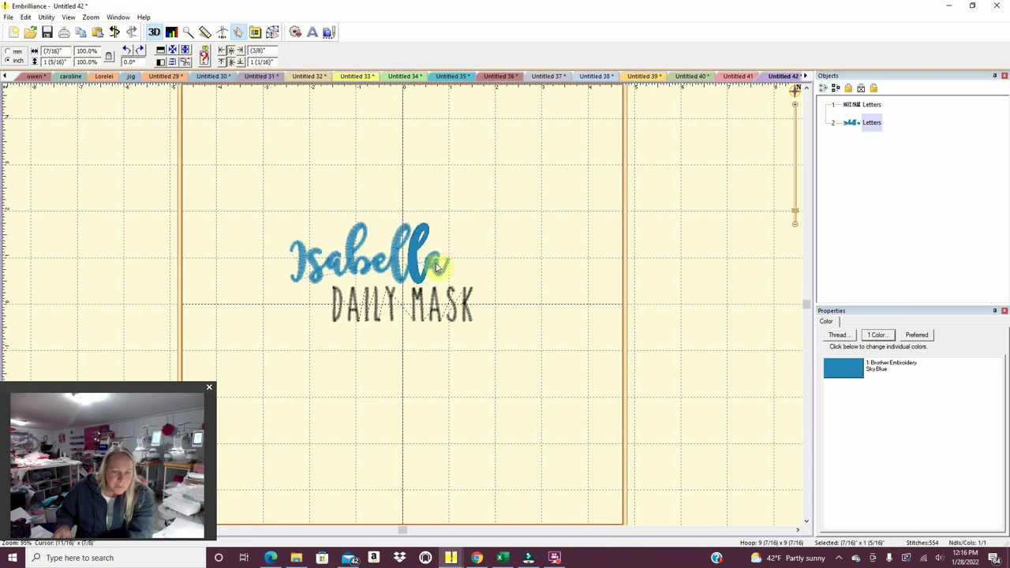
left_click(481, 265)
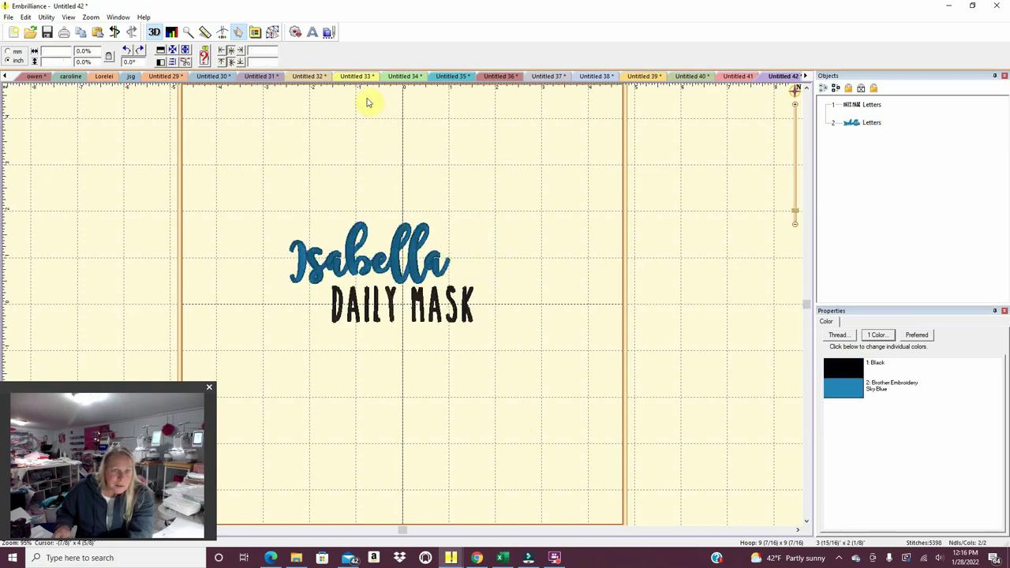
Add M's lettering at the end of the name and move the s beside the M.
left_click(309, 32)
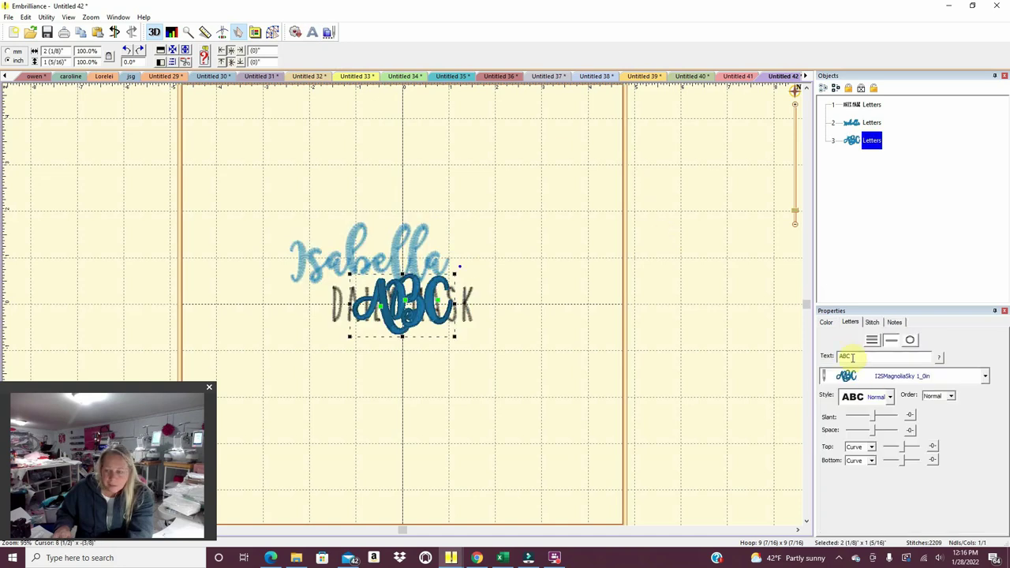
double_click(851, 356)
type("M")
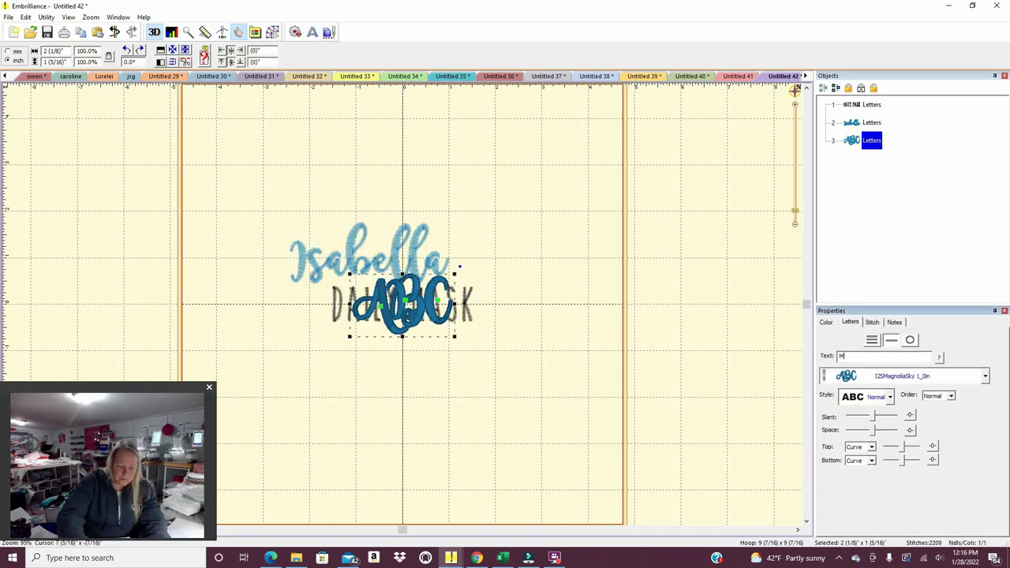
type("'s")
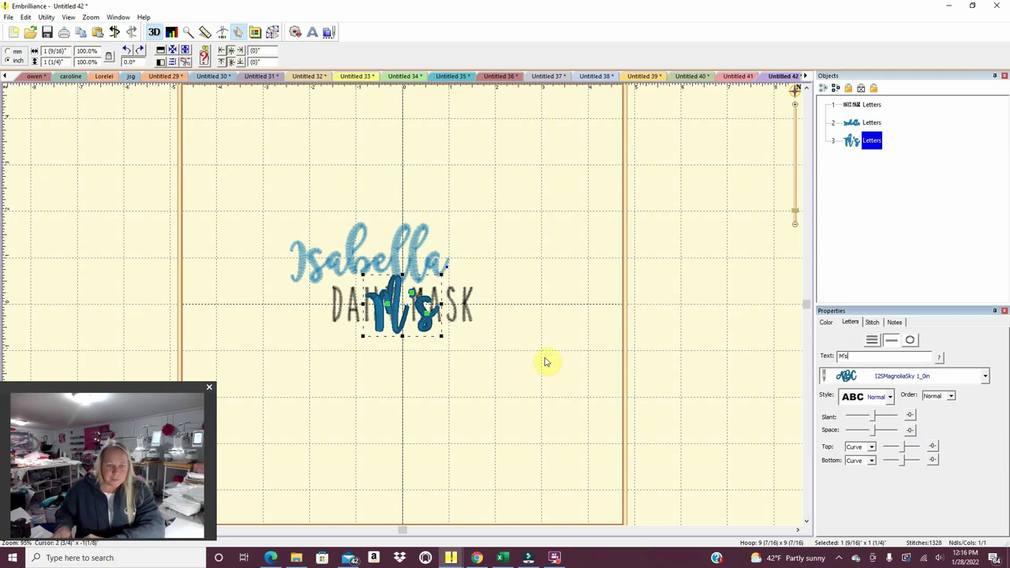
left_click_drag(401, 320, 505, 268)
left_click(503, 246)
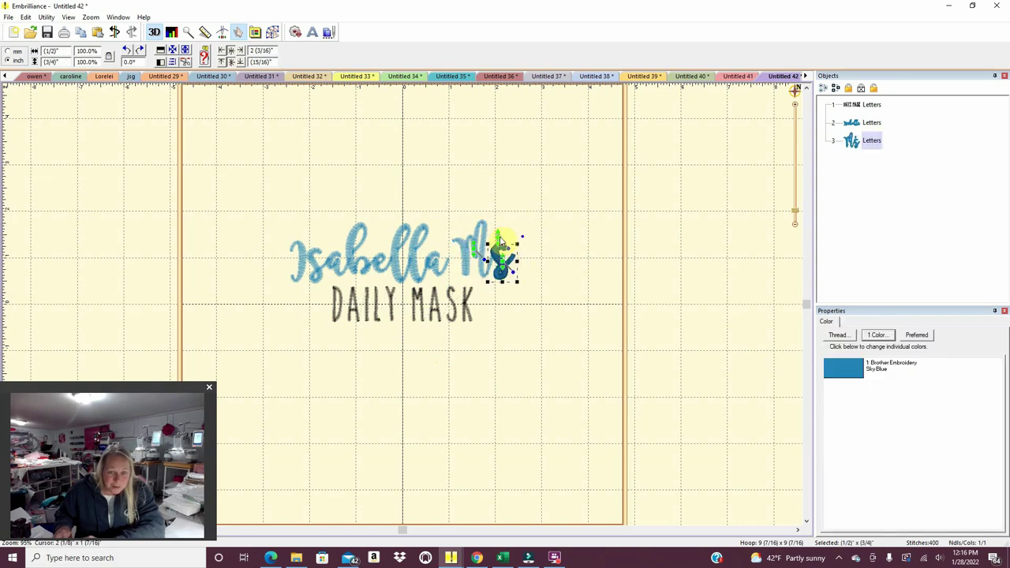
left_click_drag(499, 237, 497, 254)
left_click(507, 305)
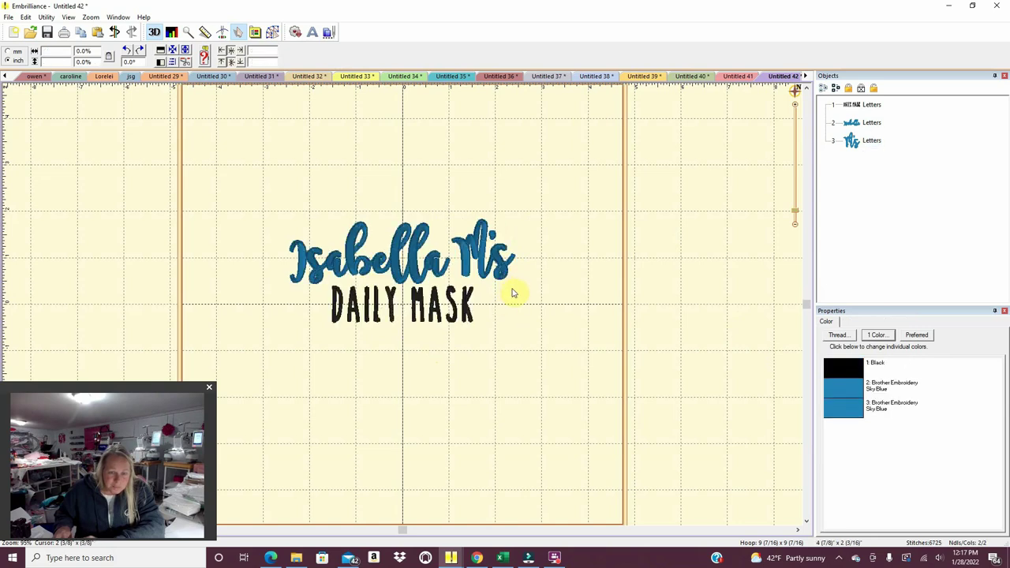
Scale the M's lettering to about 86.5% and nudge it closer to the name.
left_click(306, 262)
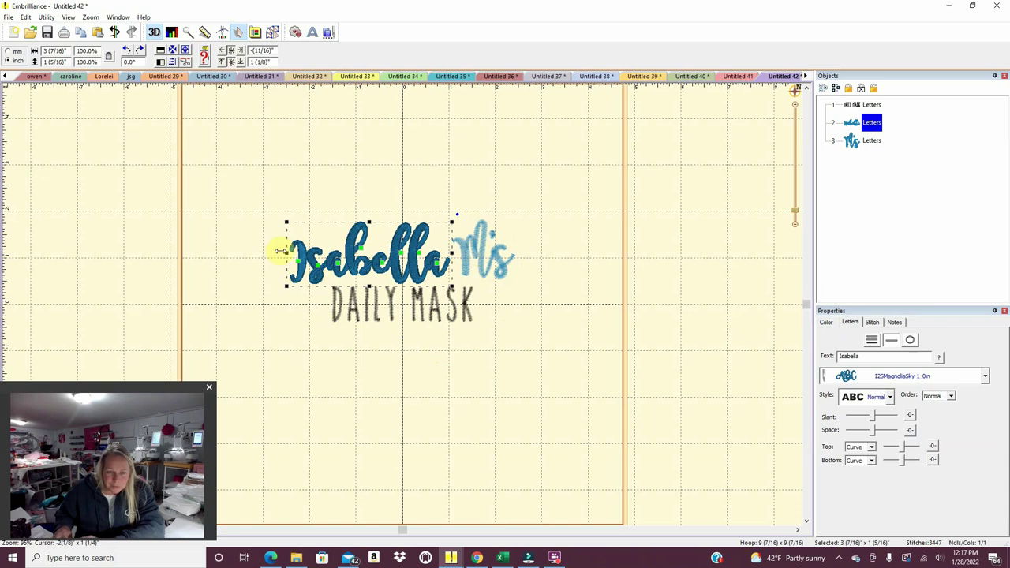
left_click(500, 278)
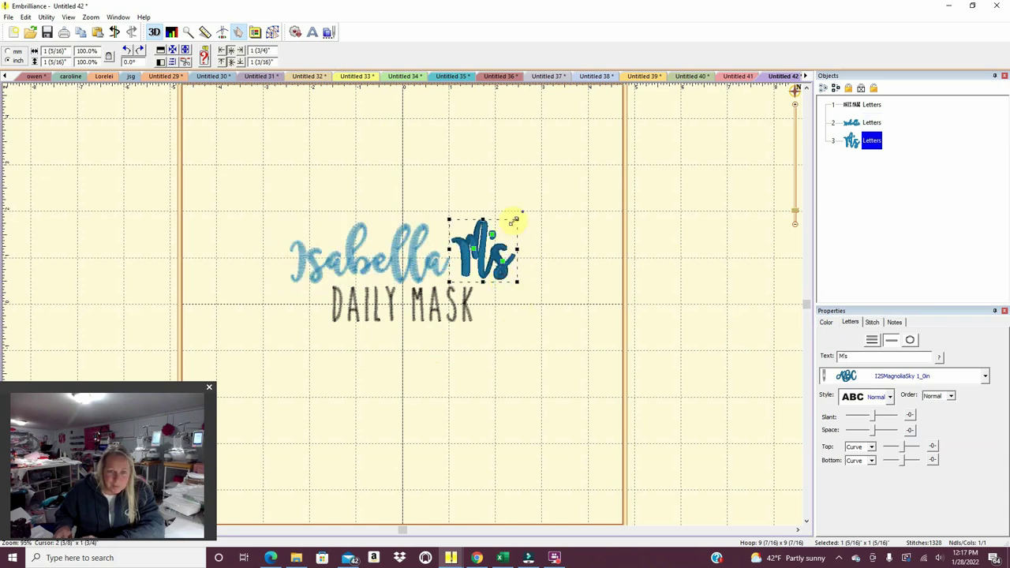
left_click_drag(519, 220, 512, 226)
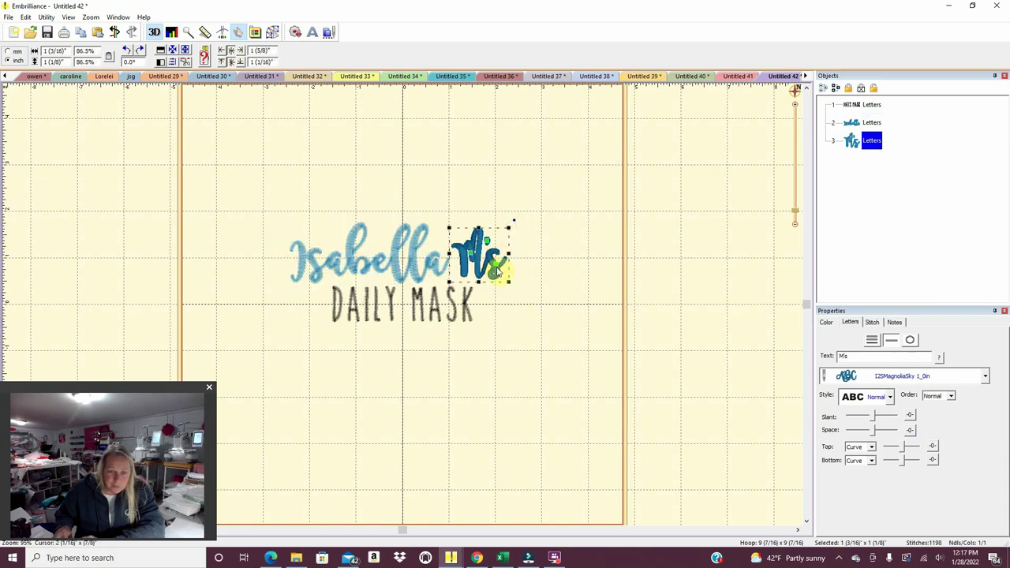
left_click_drag(501, 272, 498, 272)
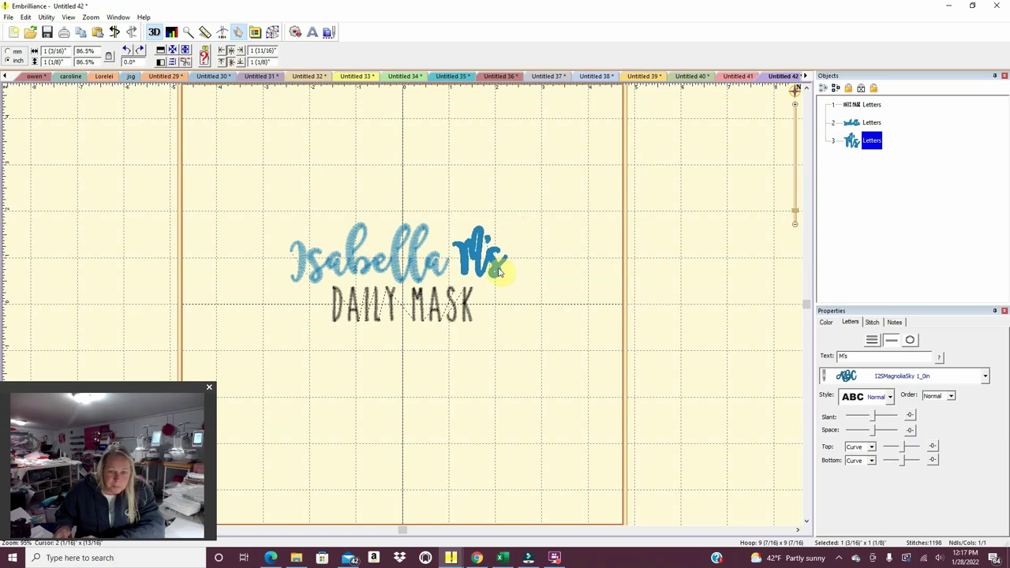
Centre the name and M's together in the hoop, then place them just above DAILY MASK.
left_click_drag(537, 318, 248, 185)
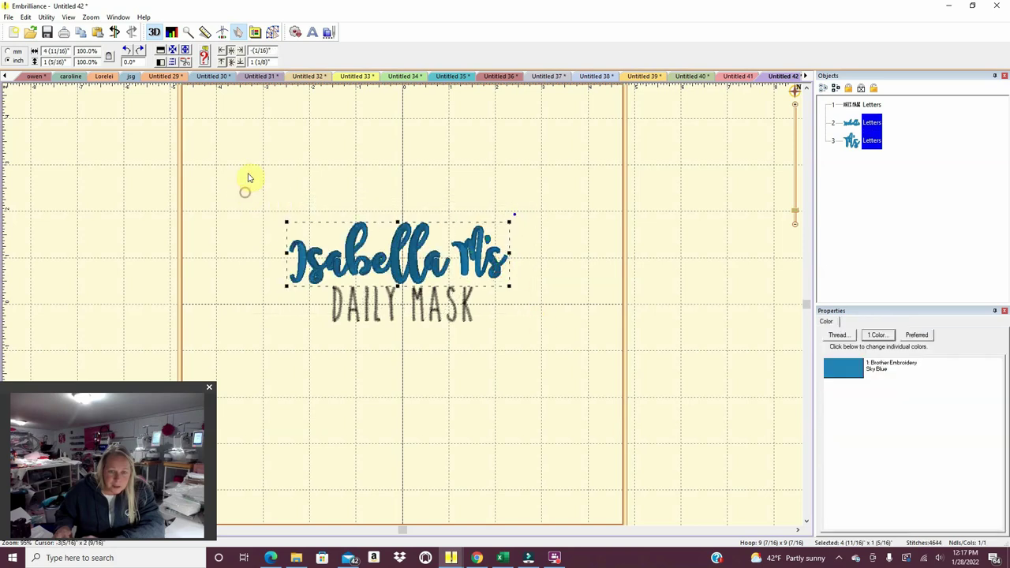
left_click(46, 17)
left_click(59, 29)
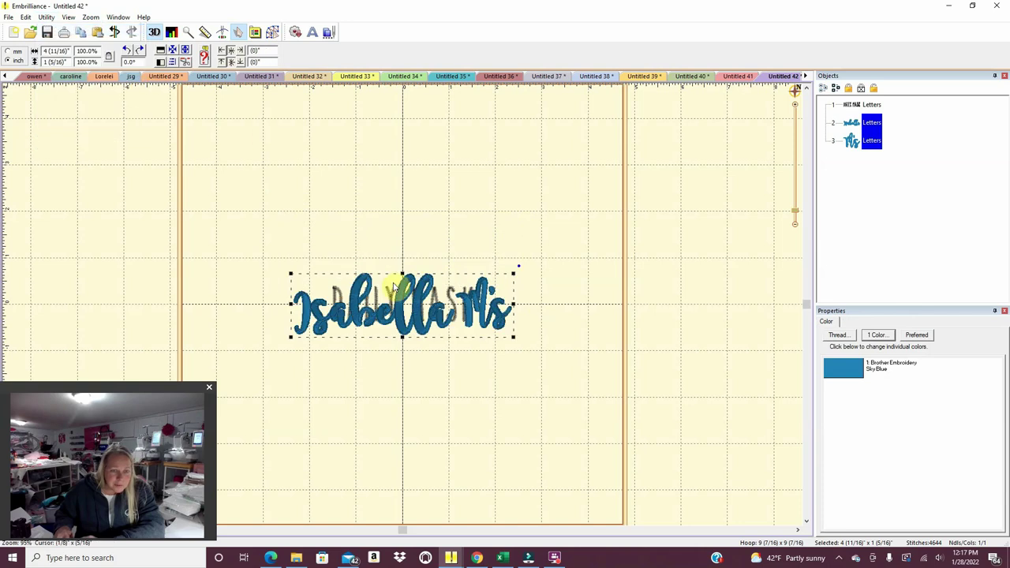
left_click_drag(437, 330, 440, 278)
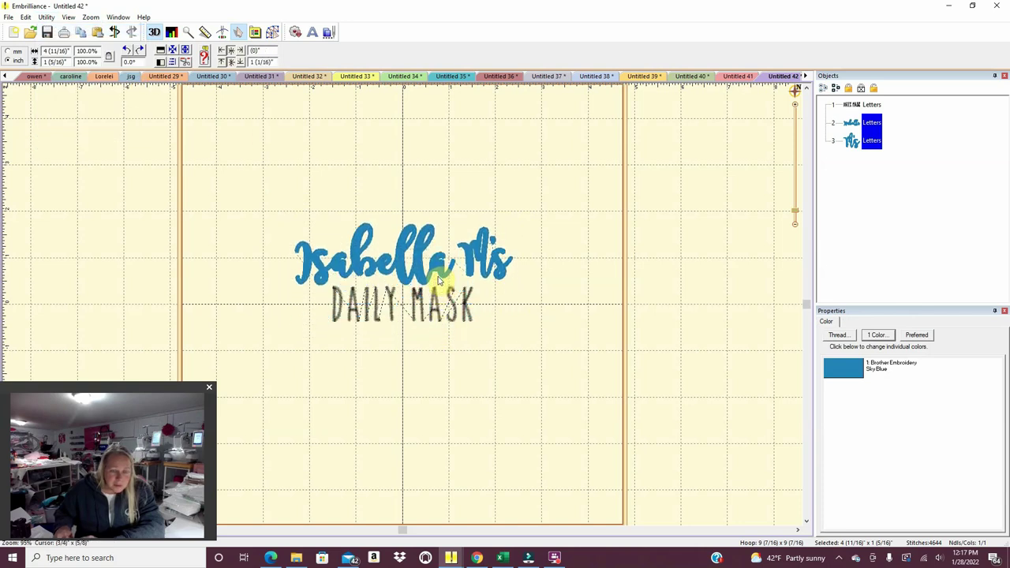
left_click(443, 316)
left_click(455, 381)
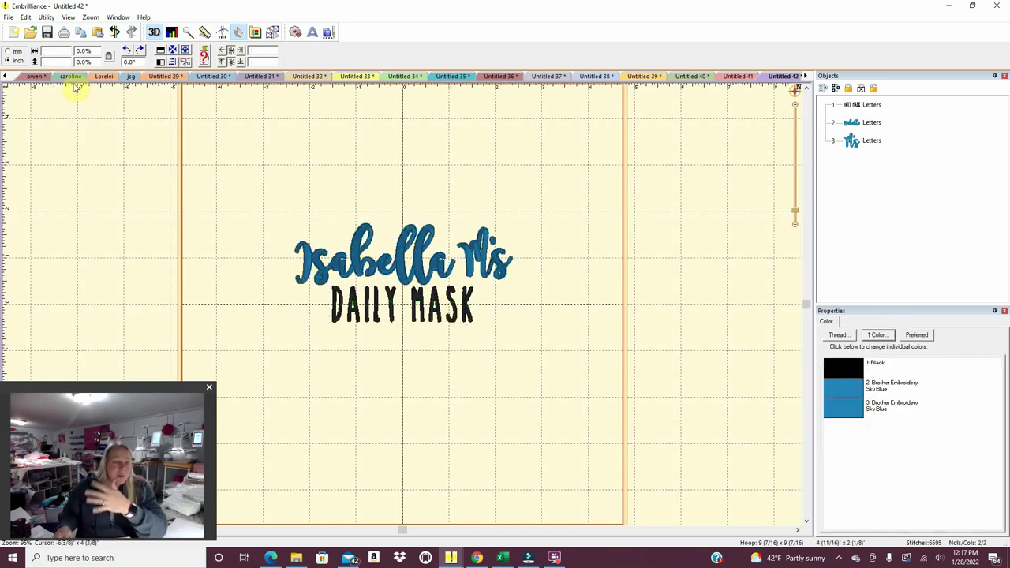
Print the name and DAILY MASK design, then open a fresh Untitled 43 page.
left_click(7, 17)
left_click(23, 168)
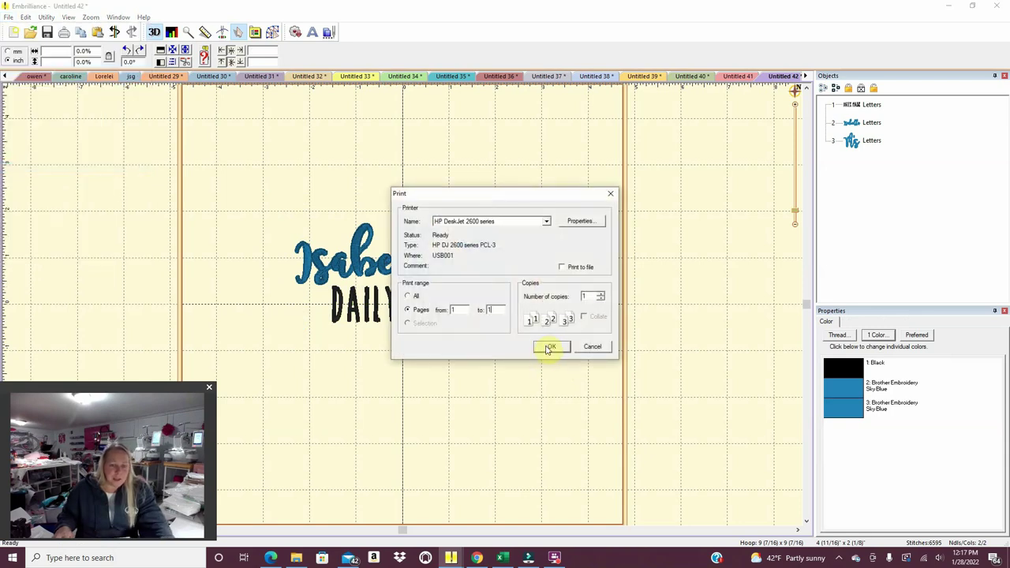
left_click(551, 346)
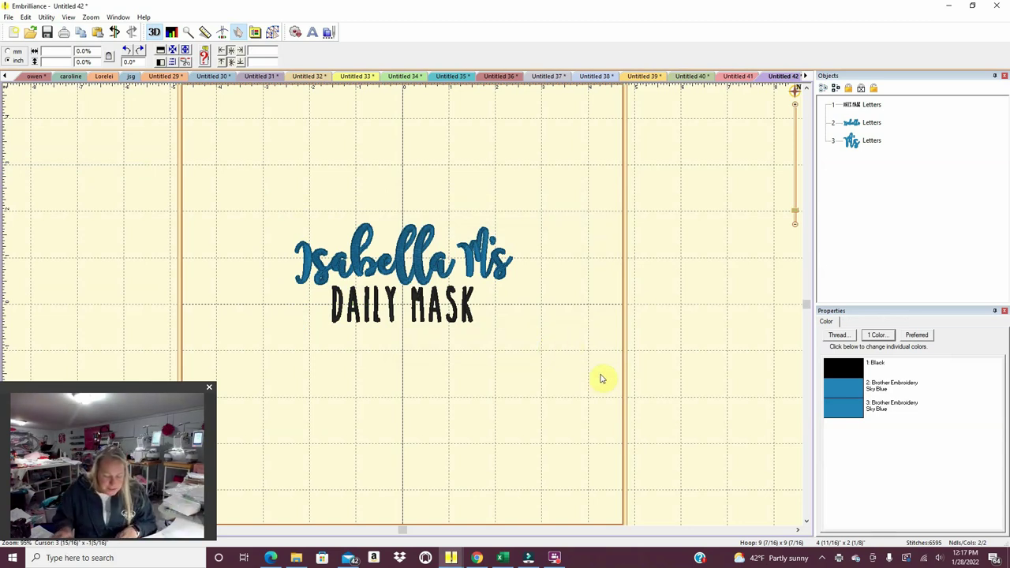
left_click(14, 33)
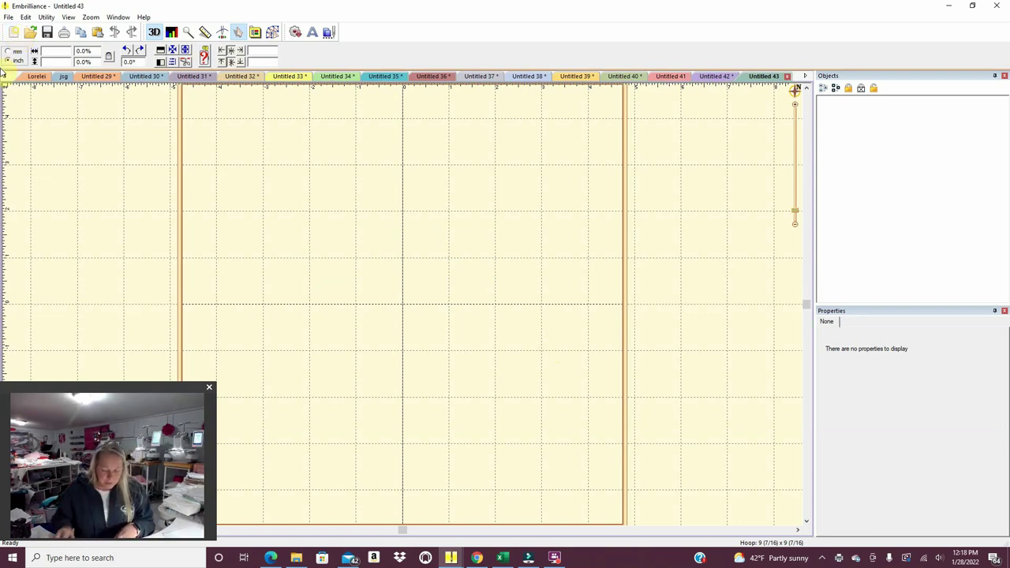
Add an ABC lettering object and set its font to fishtail-3,5H.
left_click(311, 31)
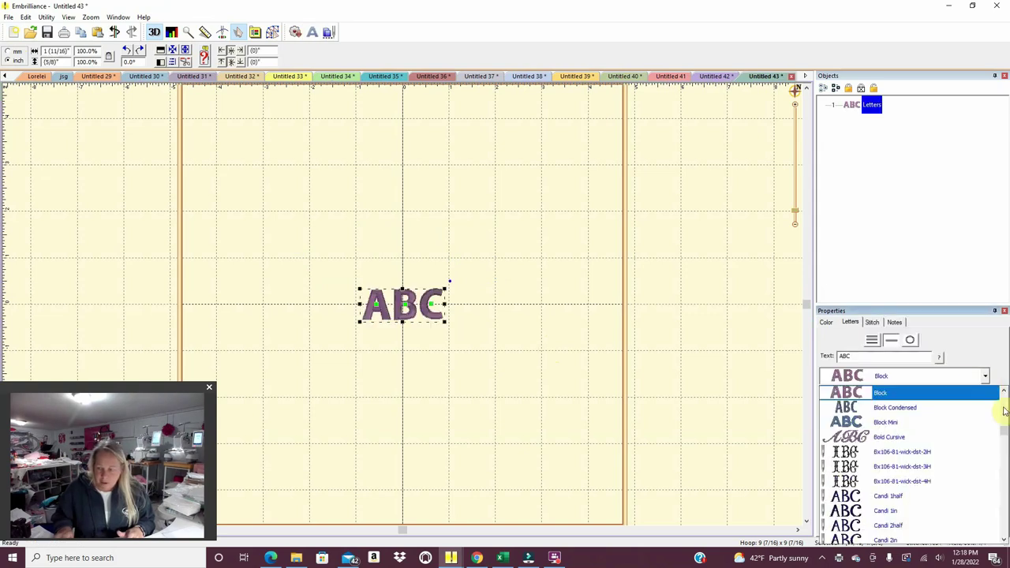
mouse_move(1004, 432)
left_mouse_down()
mouse_move(1004, 390)
mouse_move(1006, 452)
left_mouse_up()
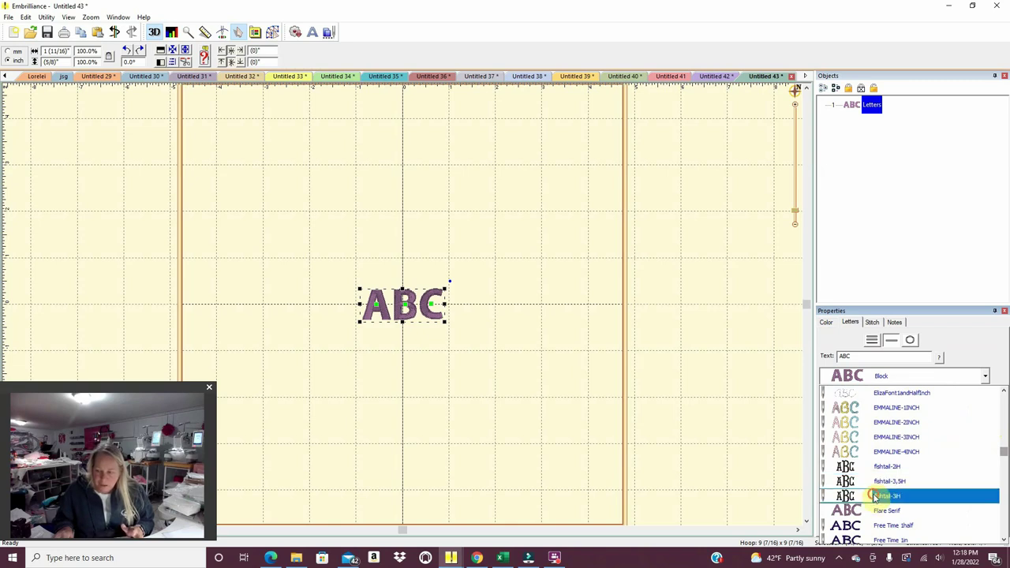
left_click(874, 495)
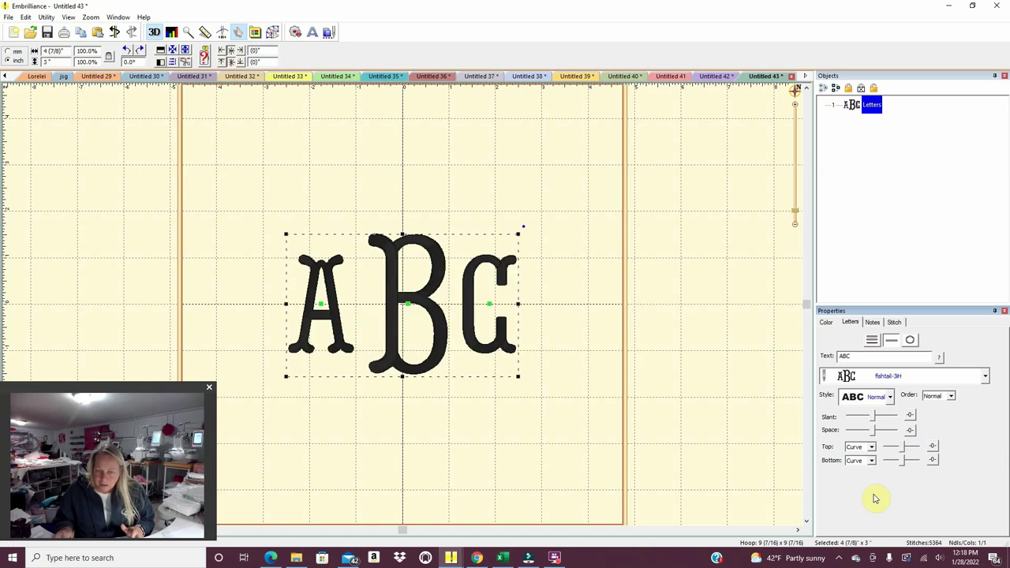
left_click(984, 377)
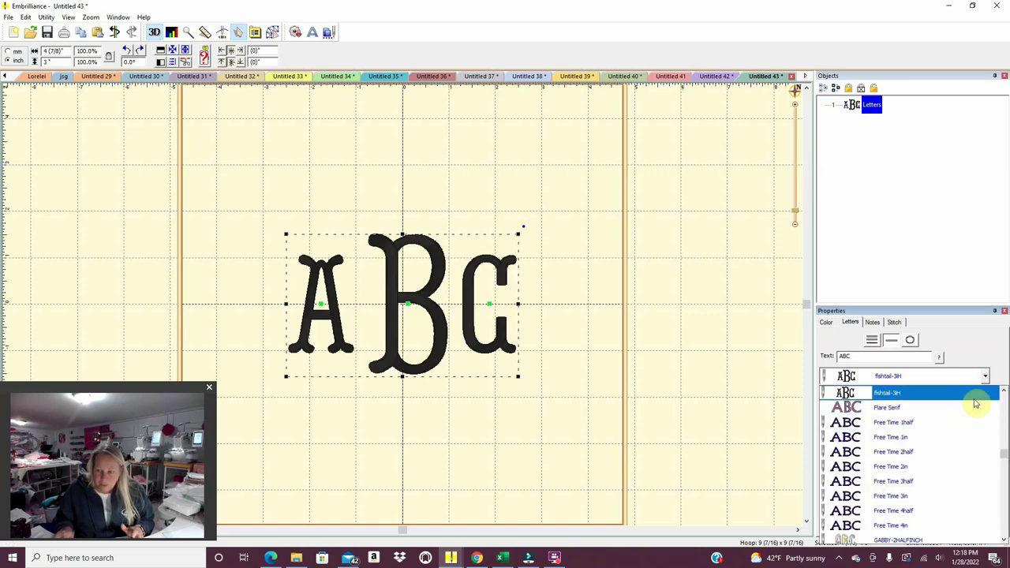
left_click(1003, 390)
left_click(988, 391)
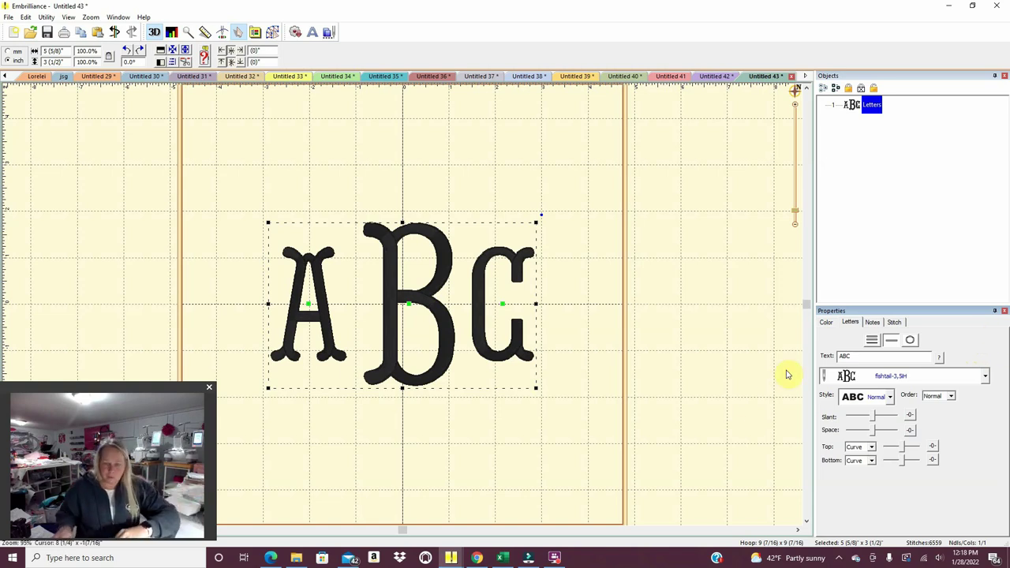
Replace the ABC lettering text with eCb.
left_click(859, 356)
left_click_drag(859, 356, 813, 356)
type("e")
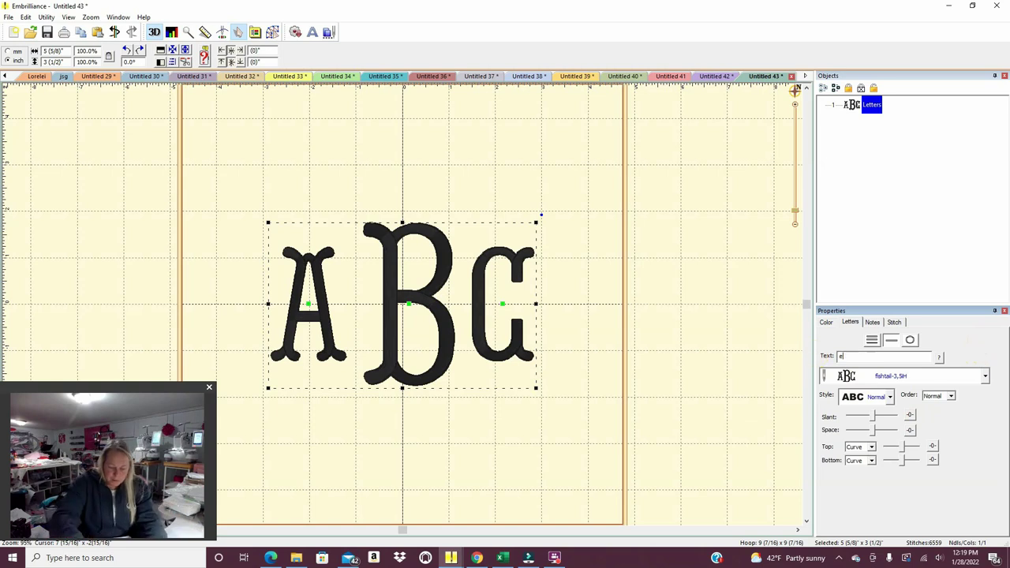
type("Cb")
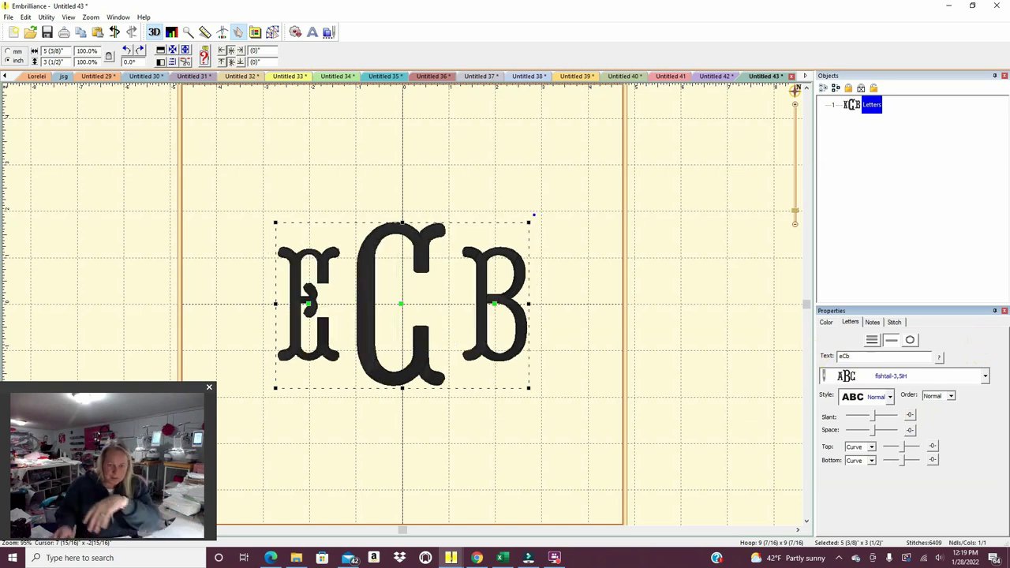
left_click(492, 305)
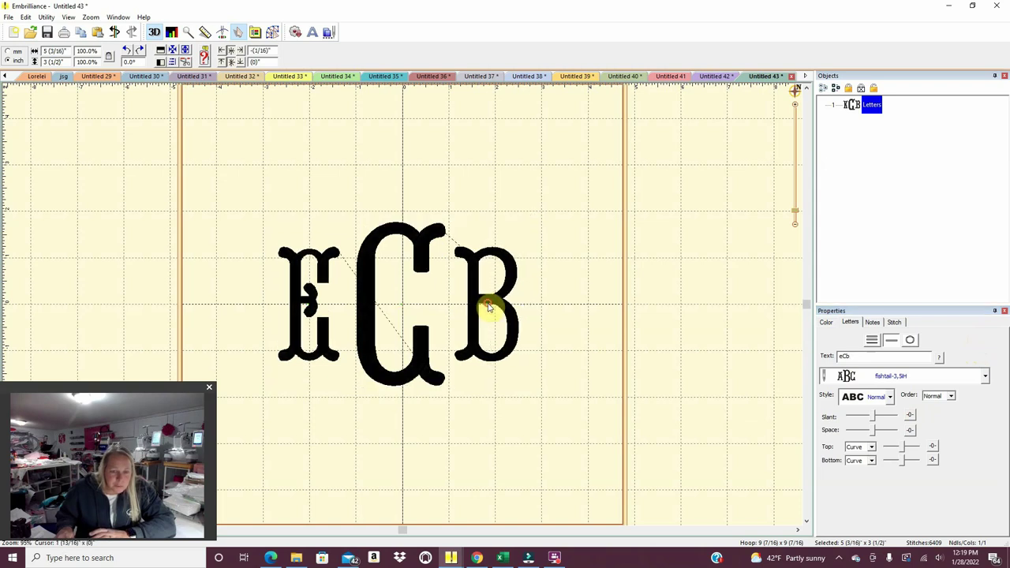
Check the individual e and b letters, then reselect the whole eCb monogram.
left_click(487, 304)
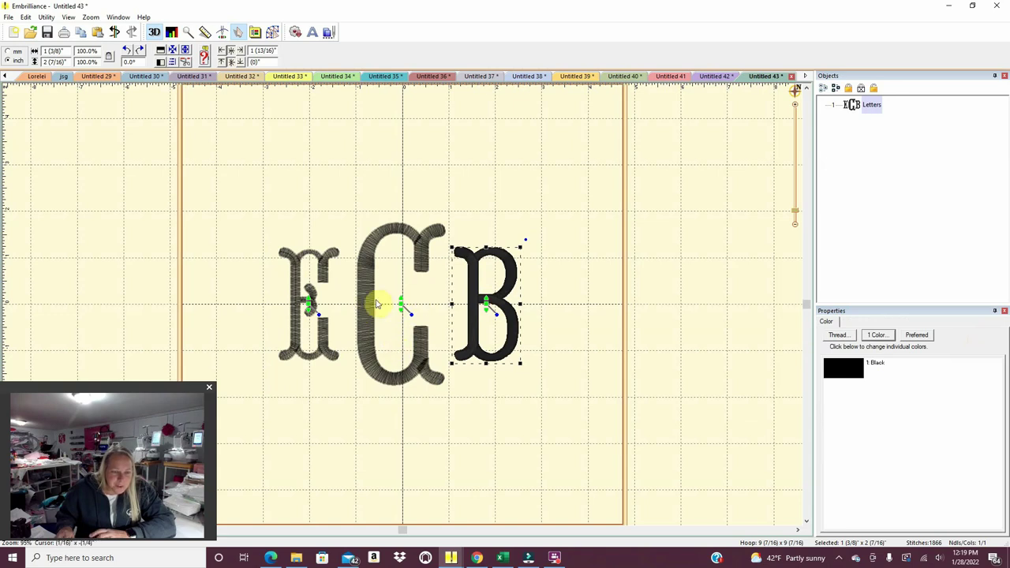
left_click(309, 306)
left_click(311, 307)
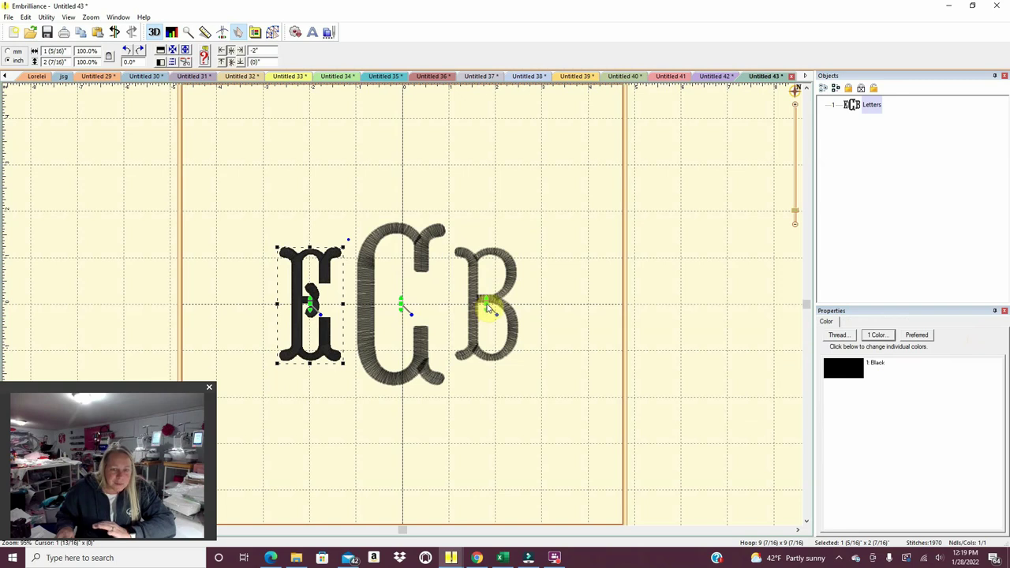
left_click(486, 307)
left_click(483, 305)
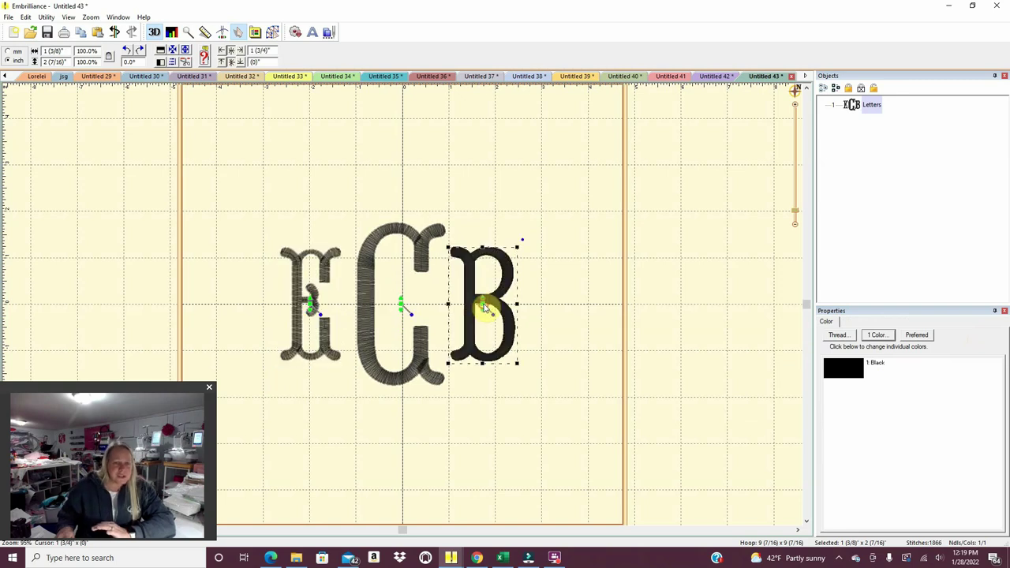
left_click(523, 426)
left_click_drag(536, 450, 230, 158)
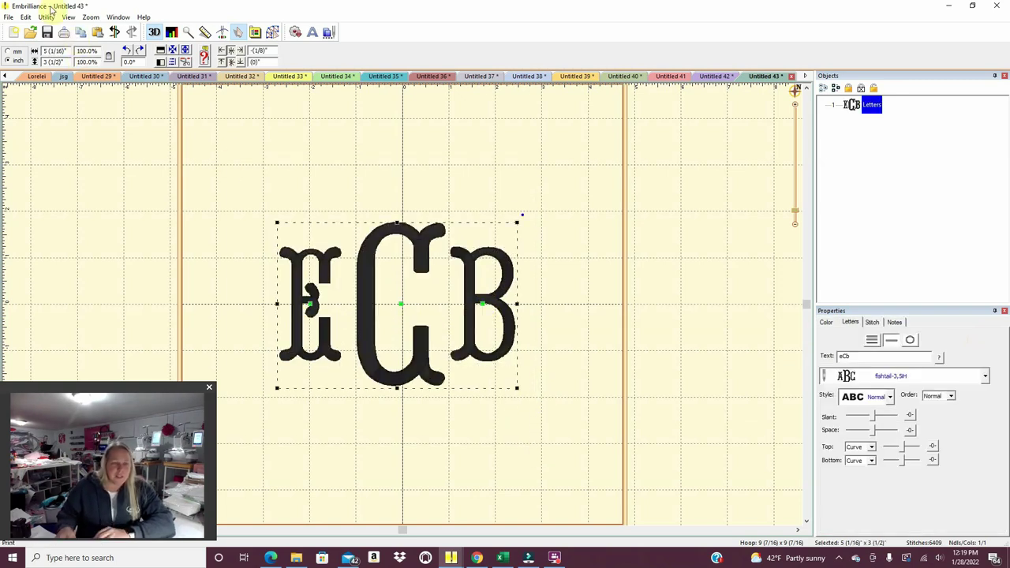
Centre the eCb monogram, print page 1 only, then start new design Untitled 44.
left_click(45, 18)
left_click(8, 18)
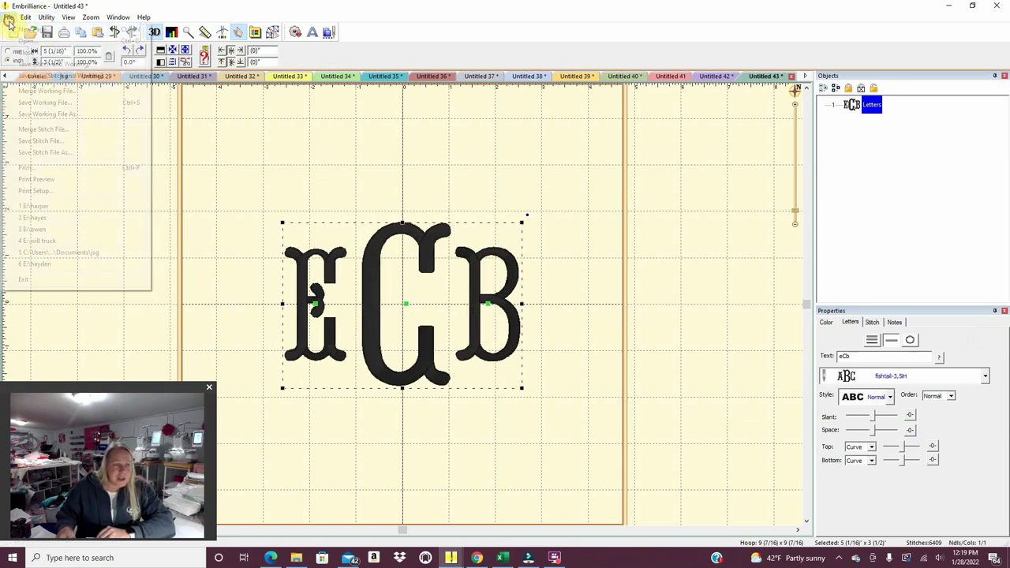
left_click(27, 167)
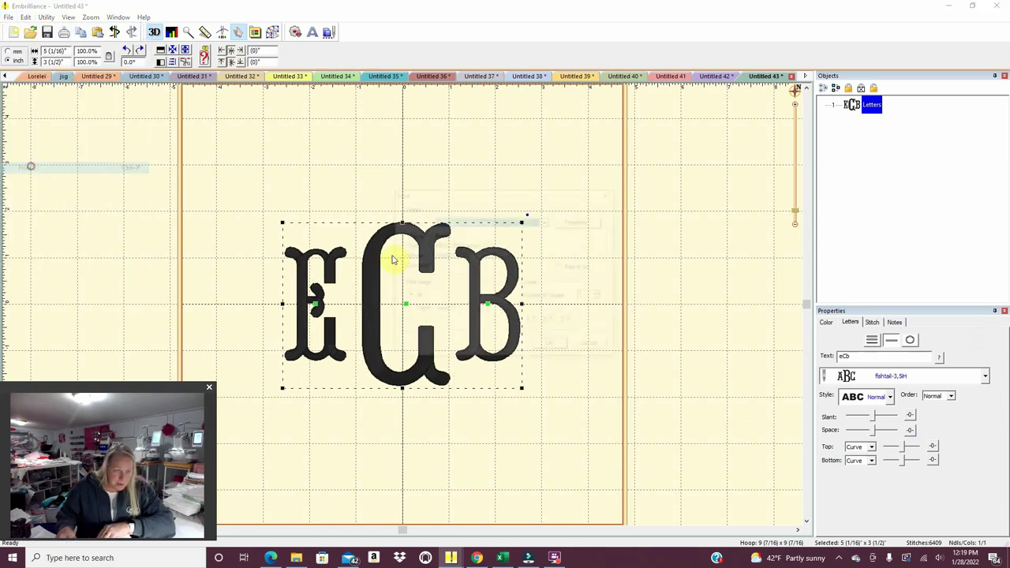
left_click(497, 309)
type("1")
left_click(542, 345)
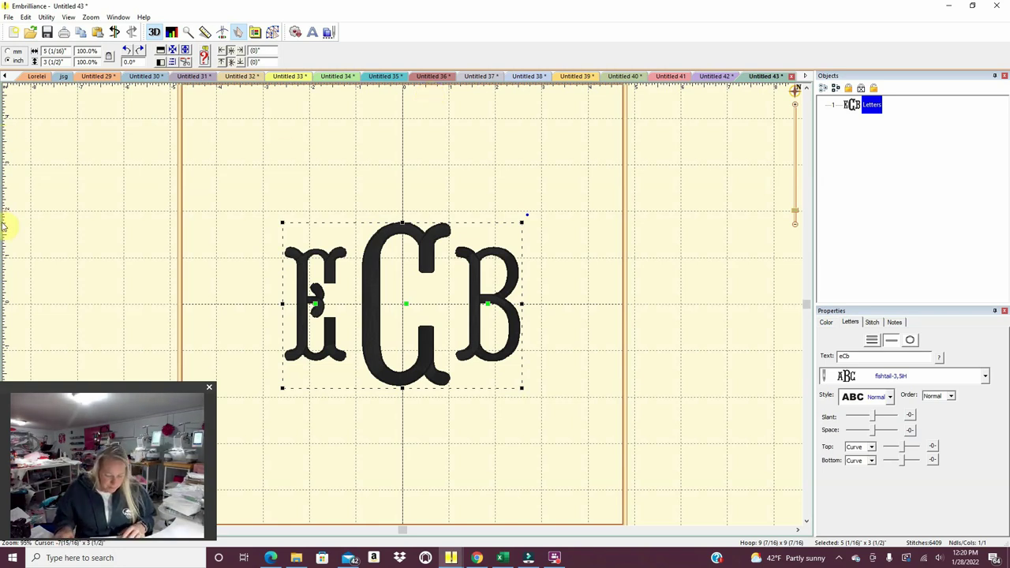
left_click(14, 33)
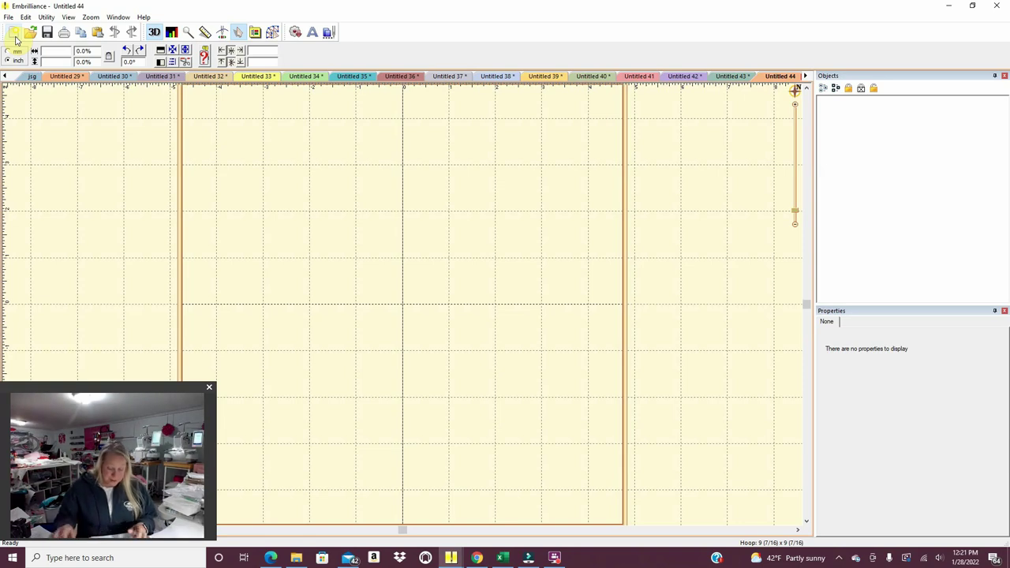
Add lettering of the customer's first name in the Ballerina script font.
left_click(313, 33)
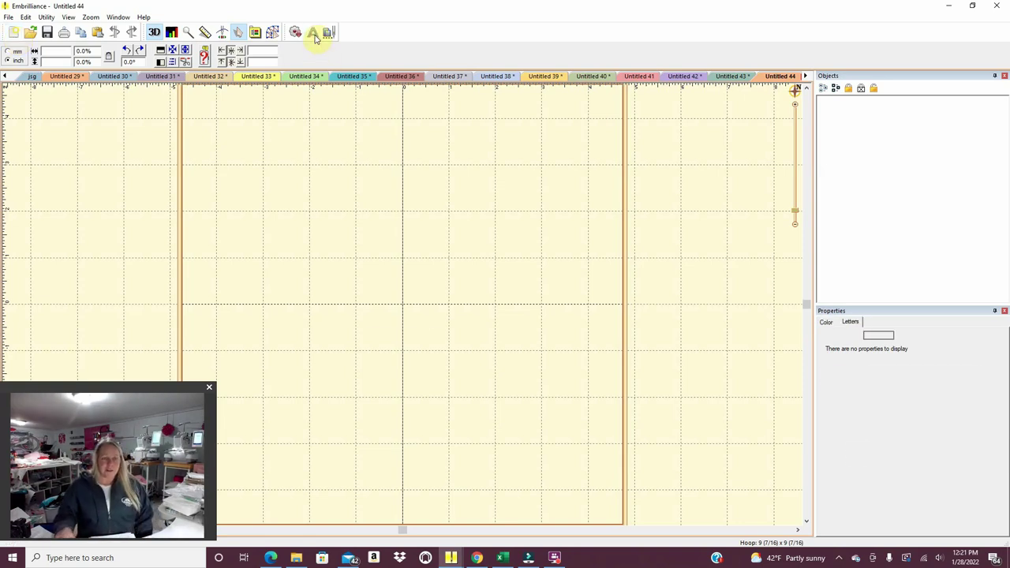
left_click(985, 377)
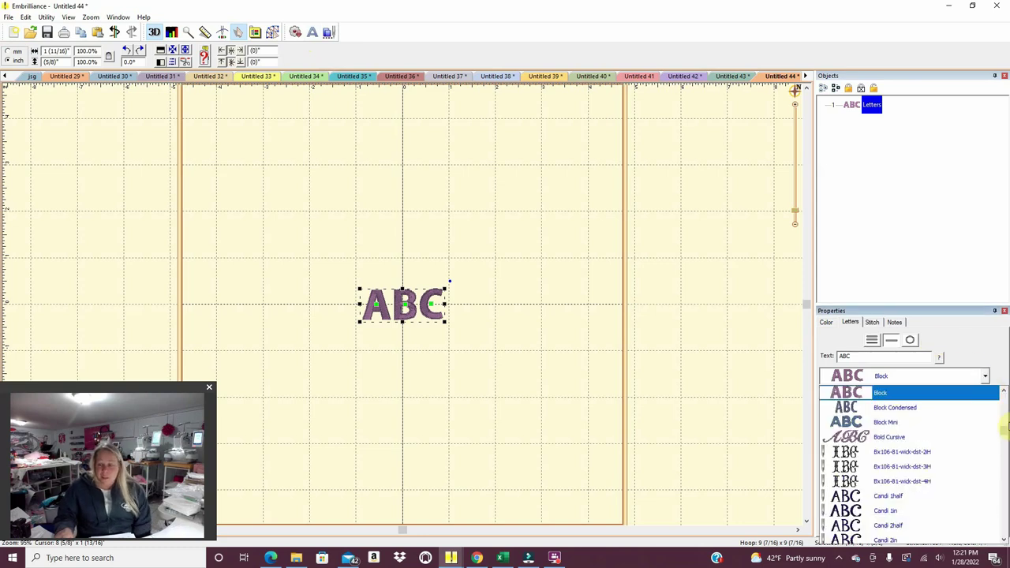
left_click_drag(1005, 442, 1005, 474)
left_click(964, 525)
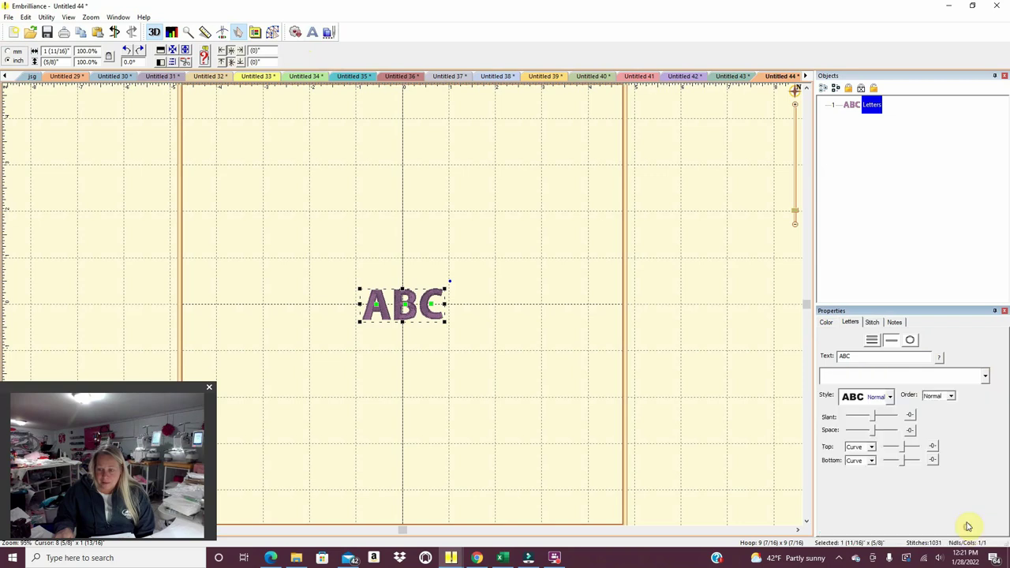
double_click(861, 355)
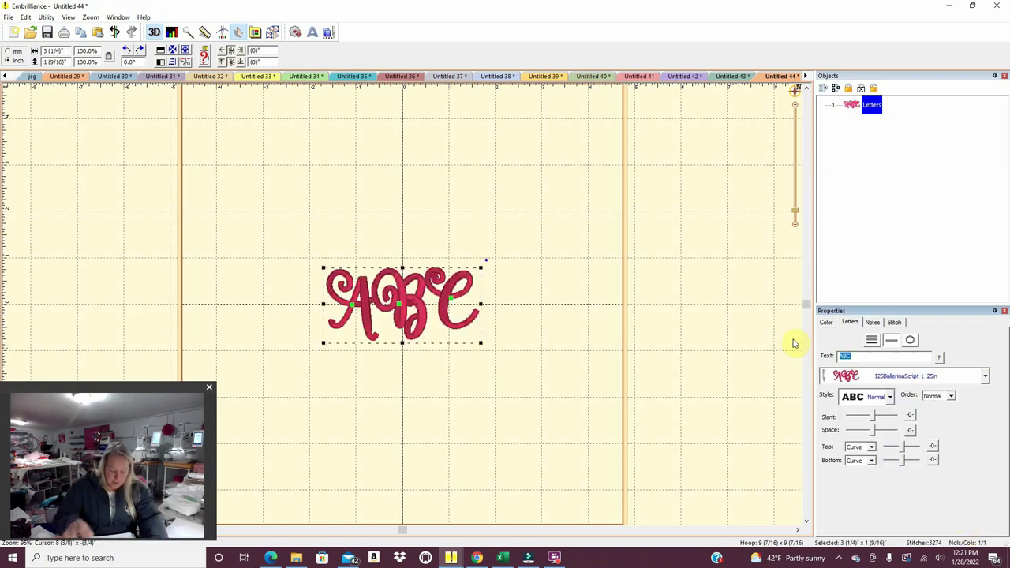
type("Giovanna")
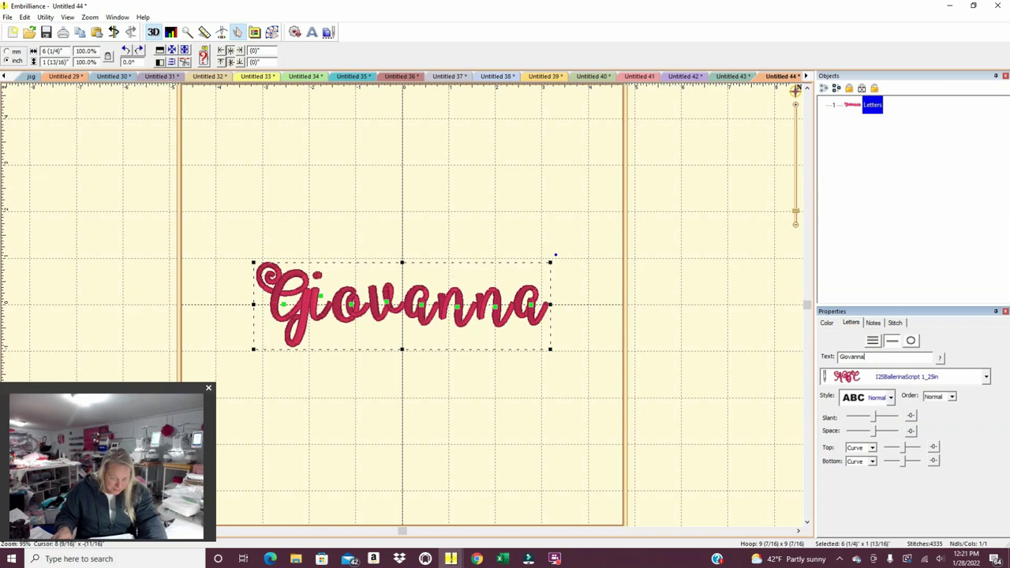
left_click(312, 34)
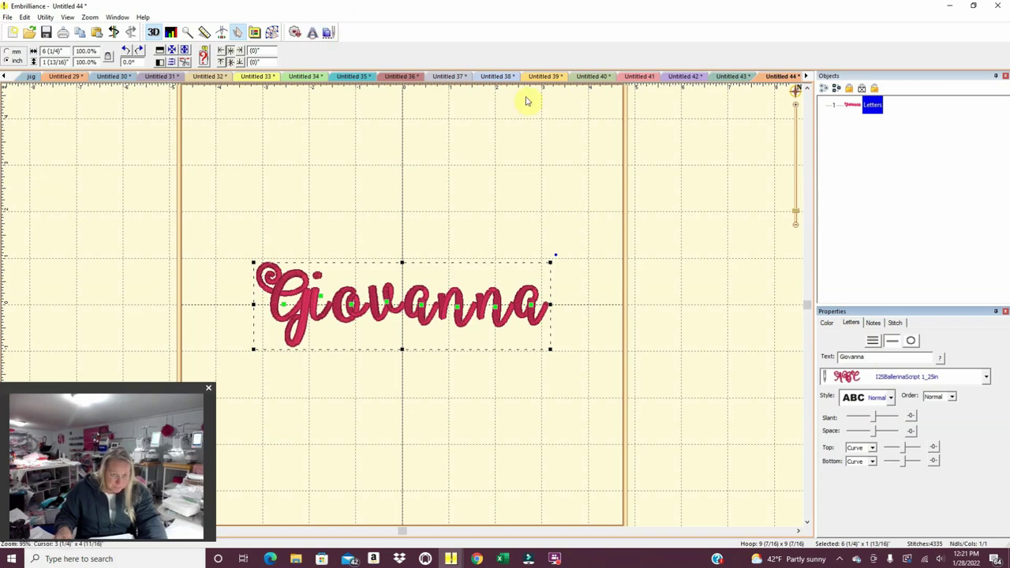
Change the new lettering to the customer's second name and drag it below the first line.
double_click(844, 357)
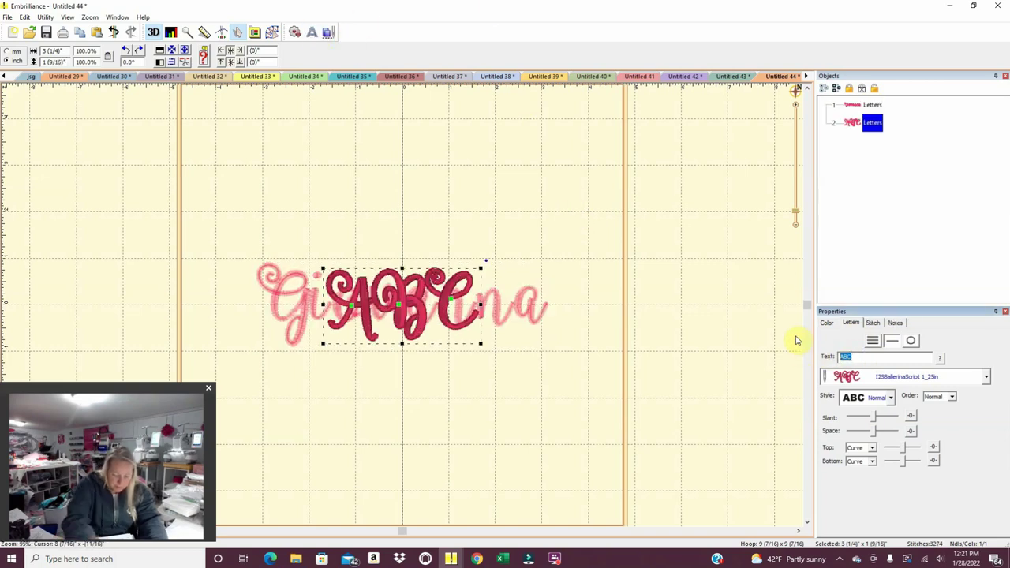
type("Concetta")
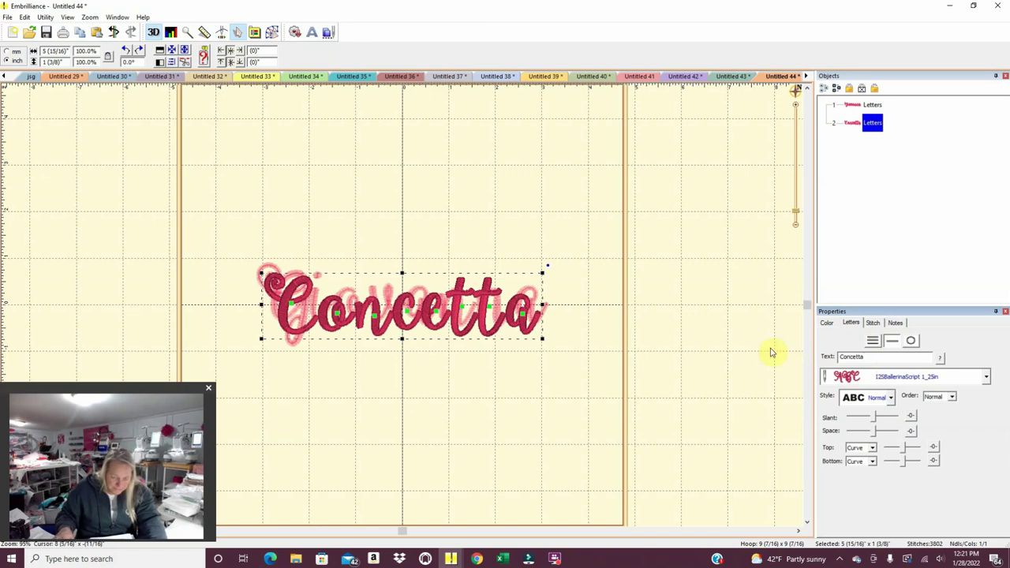
left_click_drag(486, 324, 483, 398)
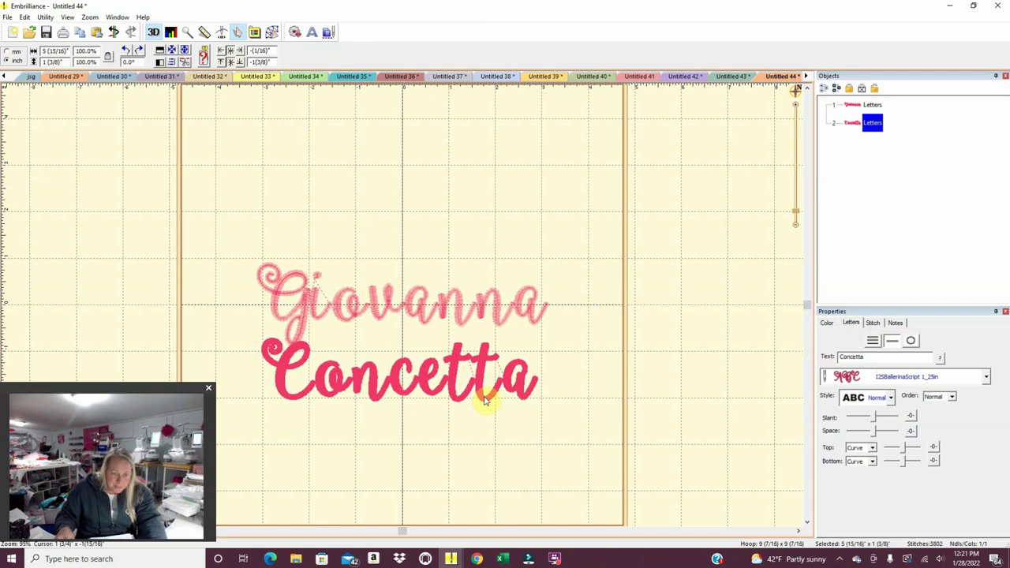
Select individual letters of the second name to pull them closer together.
double_click(332, 382)
left_click_drag(331, 378, 497, 381)
left_click(366, 387)
left_click(458, 375)
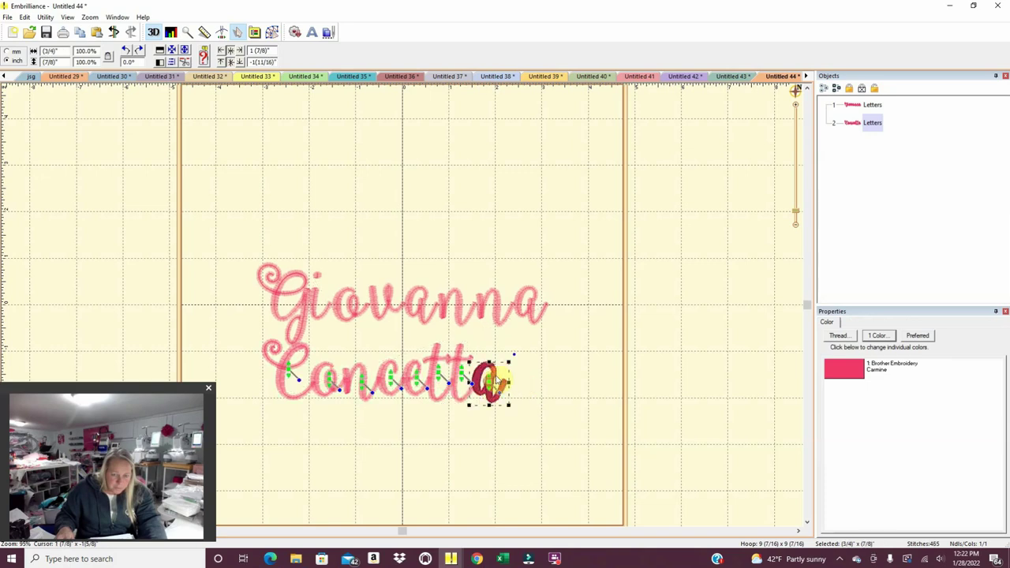
Check each letter of the first-name lettering, then reselect the whole word.
left_click(322, 306)
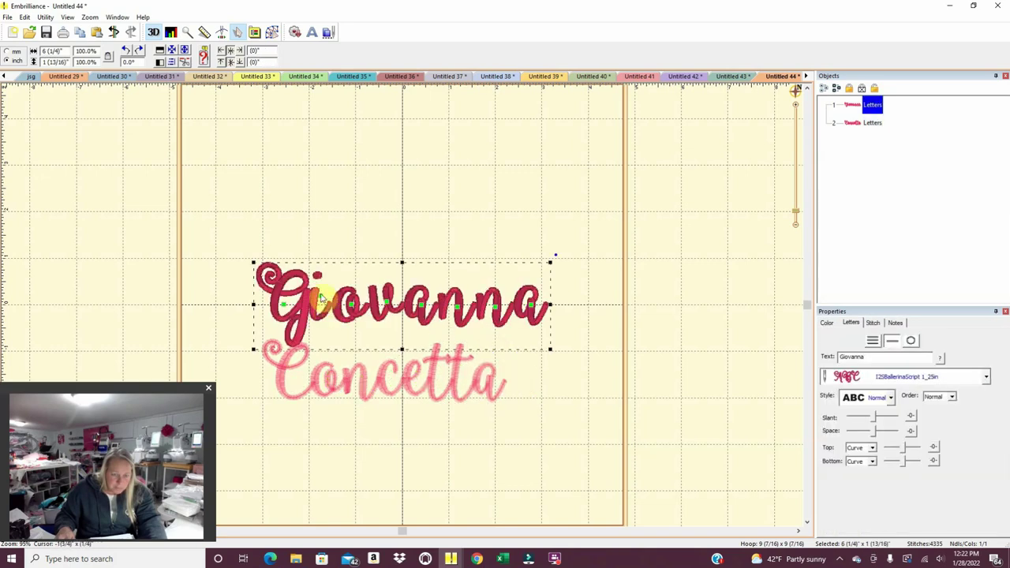
left_click(322, 298)
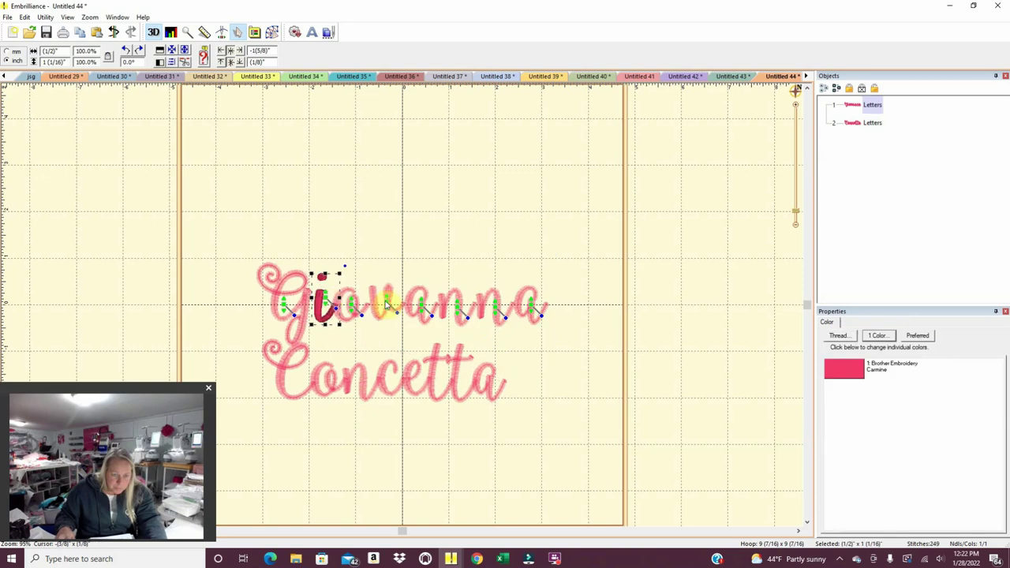
left_click(382, 301)
left_click(382, 301)
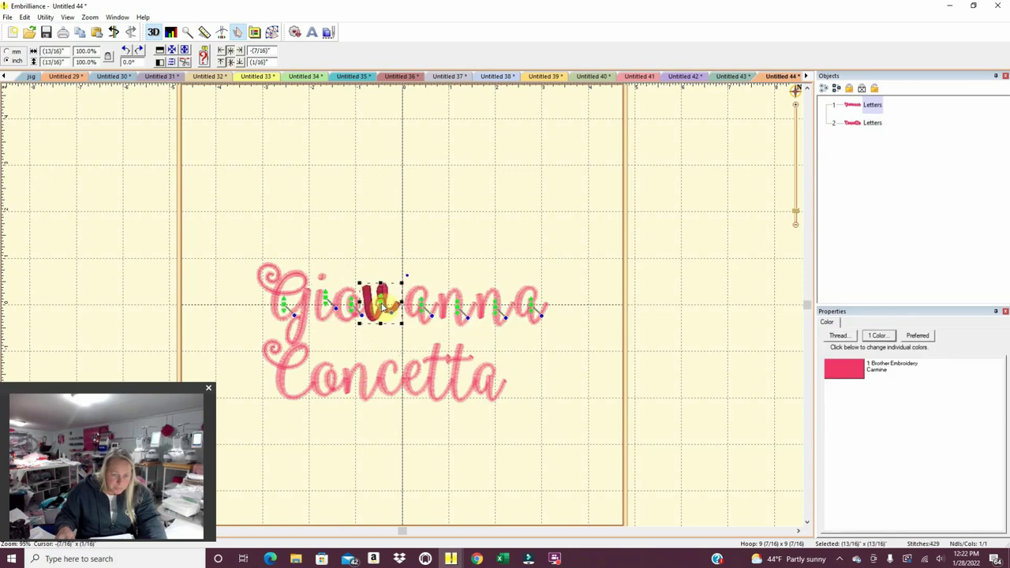
left_click(418, 309)
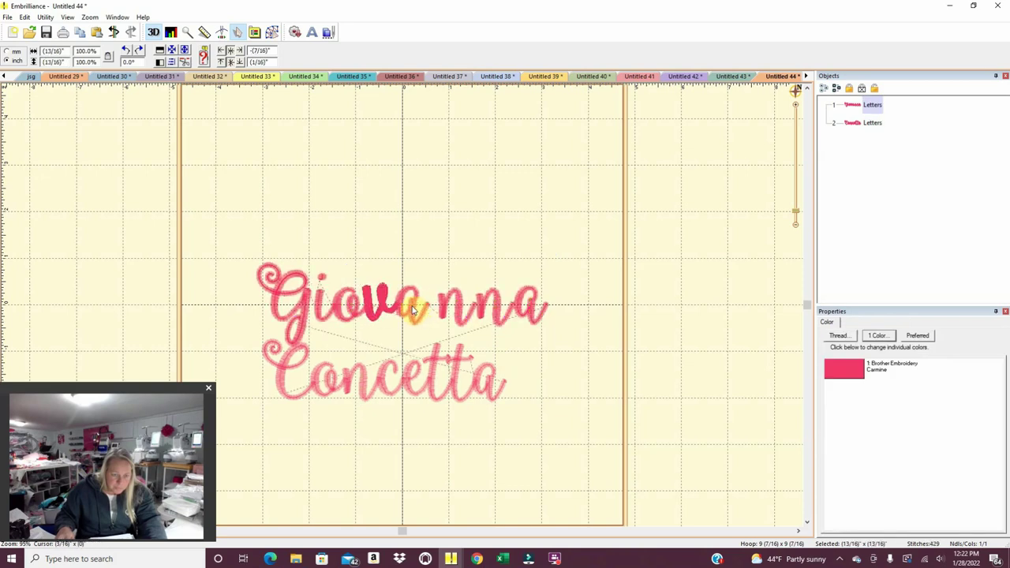
left_click(412, 309)
left_click(456, 312)
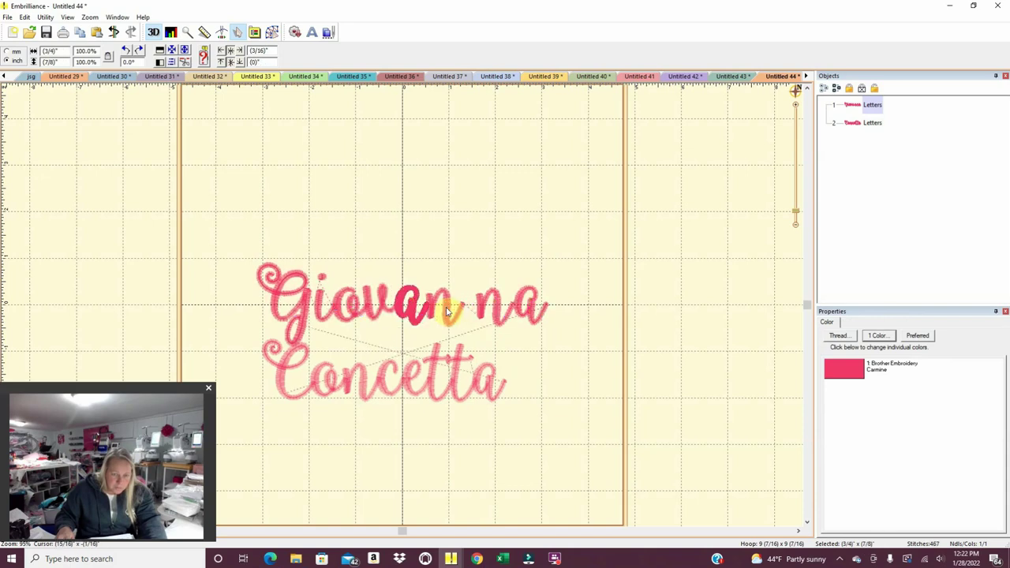
left_click(446, 312)
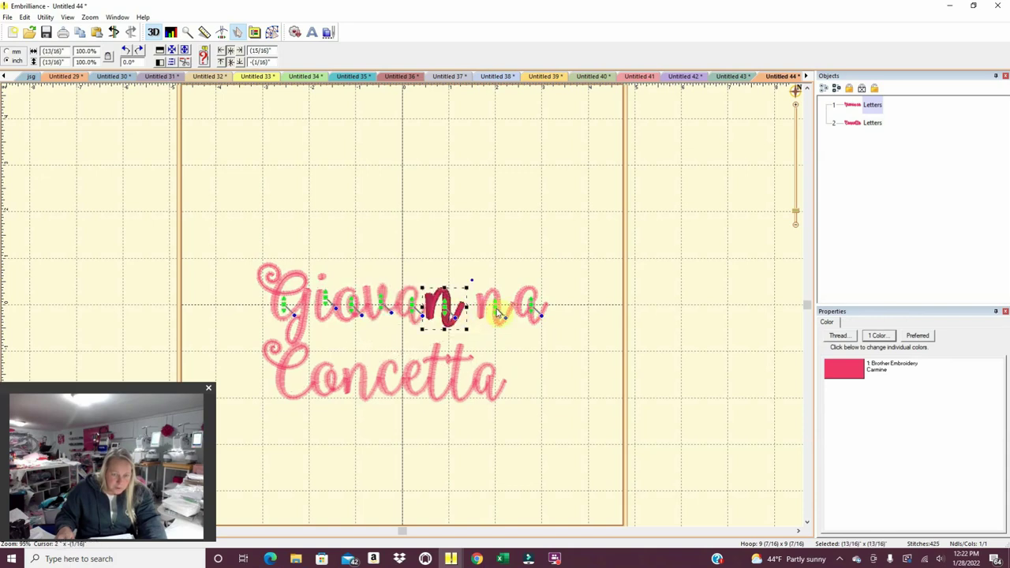
left_click(494, 311)
left_click(484, 311)
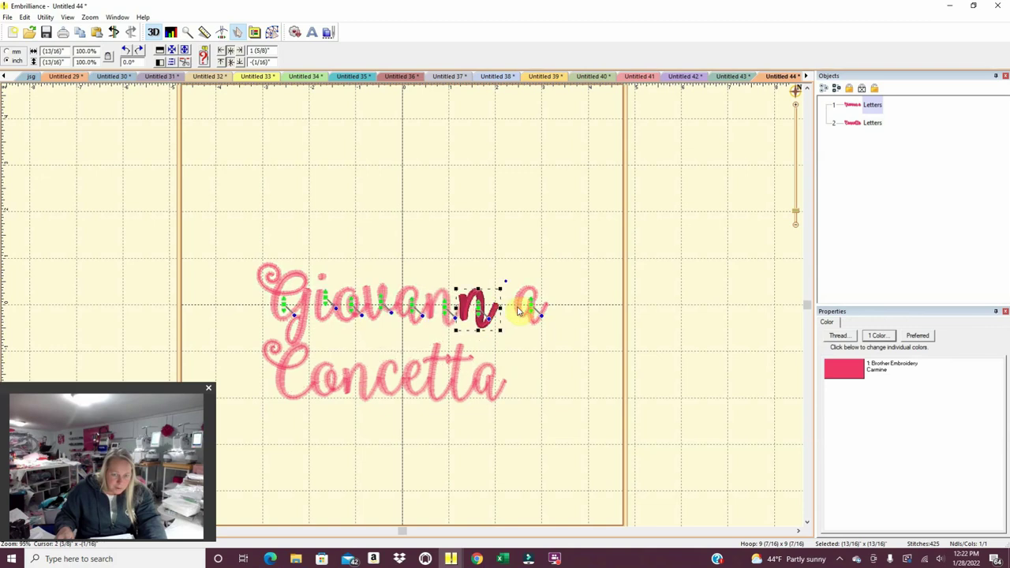
left_click(530, 308)
left_click(530, 309)
left_click_drag(541, 353, 244, 228)
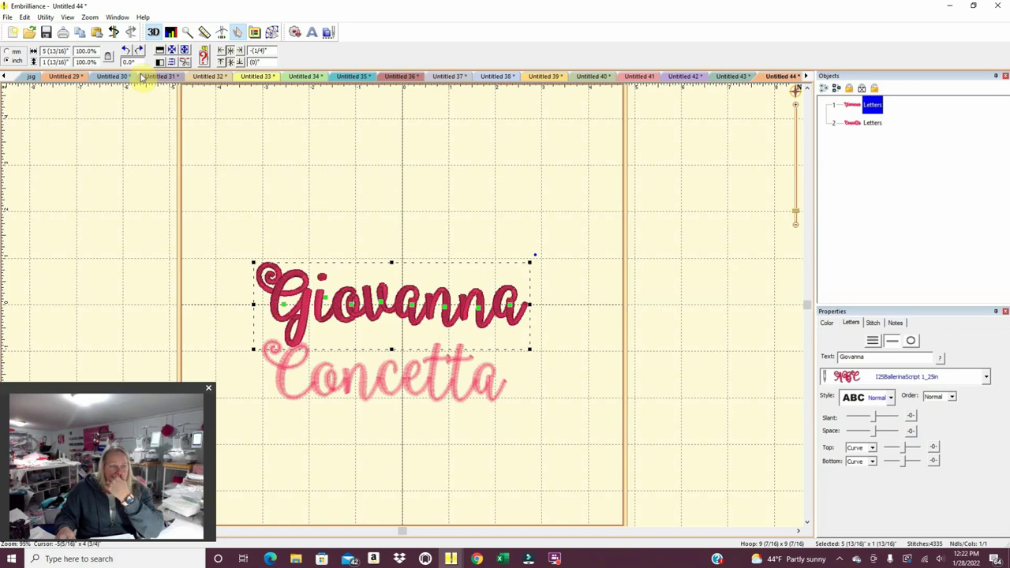
Centre the first-name line in the hoop and move it up.
left_click(43, 17)
left_click(219, 100)
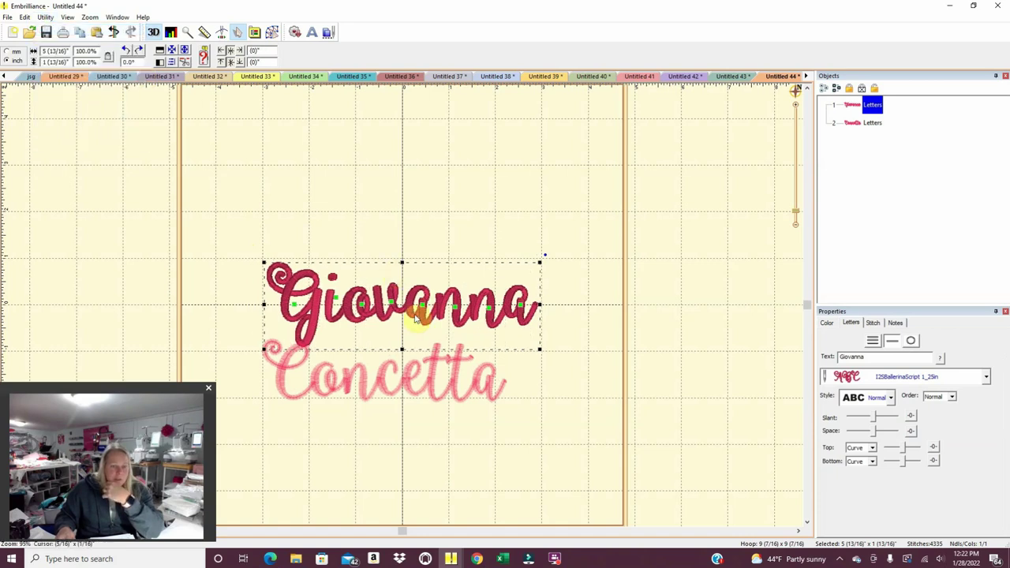
left_click_drag(418, 317, 418, 272)
Centre the second-name line and tuck it closely beneath the first.
left_click_drag(508, 439, 216, 306)
left_click(45, 17)
left_click(100, 50)
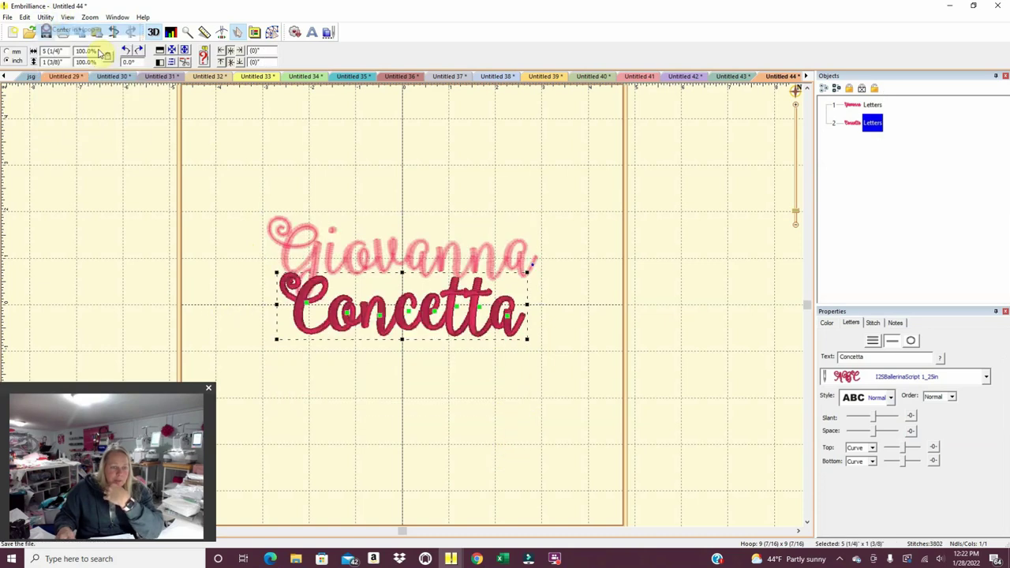
left_click_drag(436, 333, 434, 357)
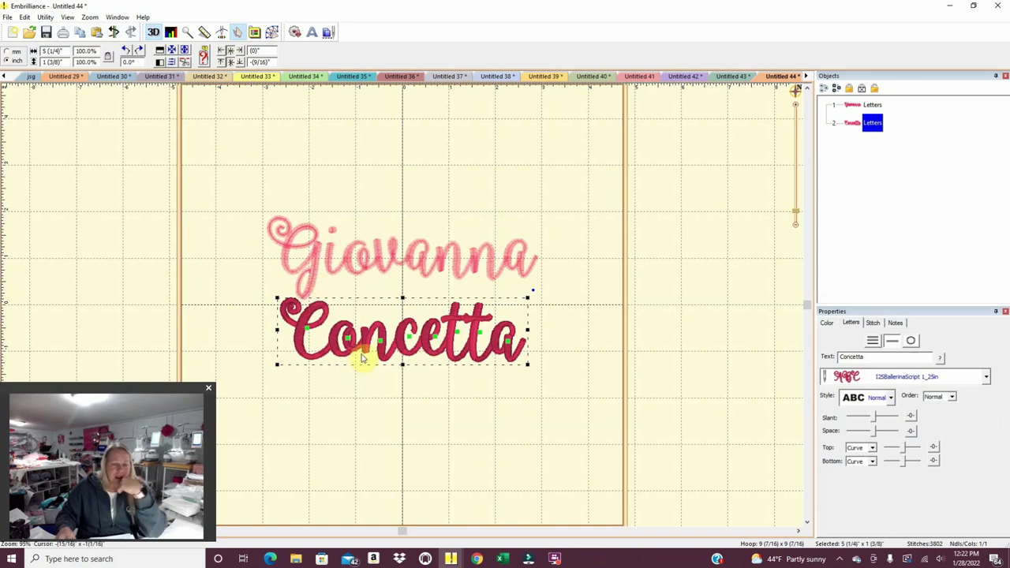
left_click_drag(363, 355, 384, 345)
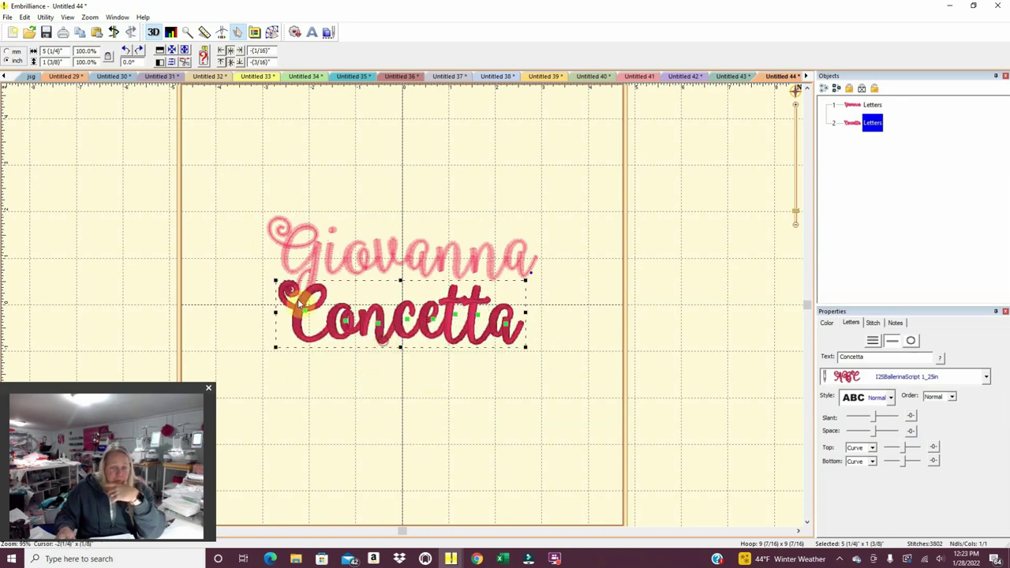
Shift the second-name line up and right so it sits staggered under the first.
left_click(359, 396)
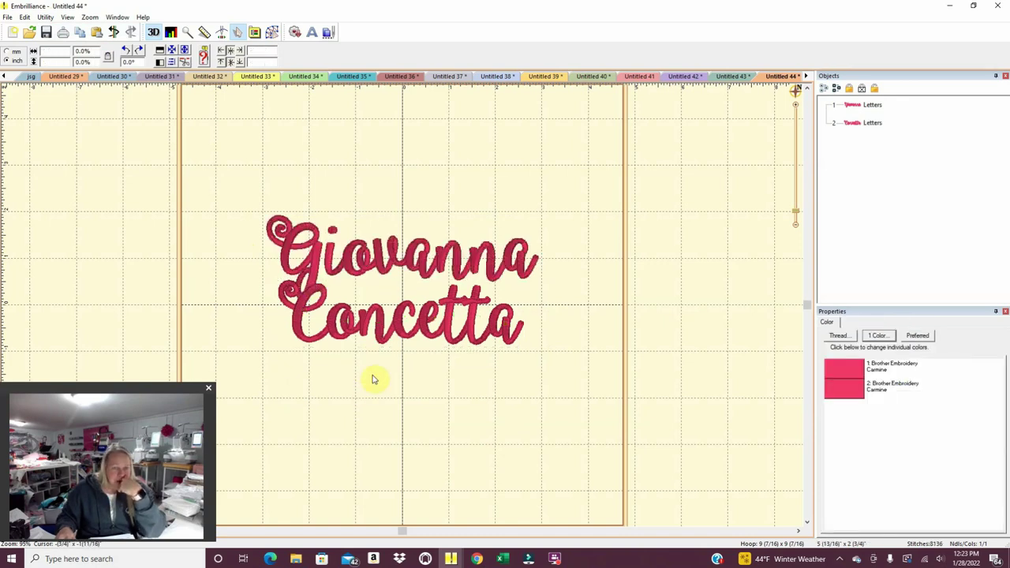
left_click_drag(382, 335, 385, 352)
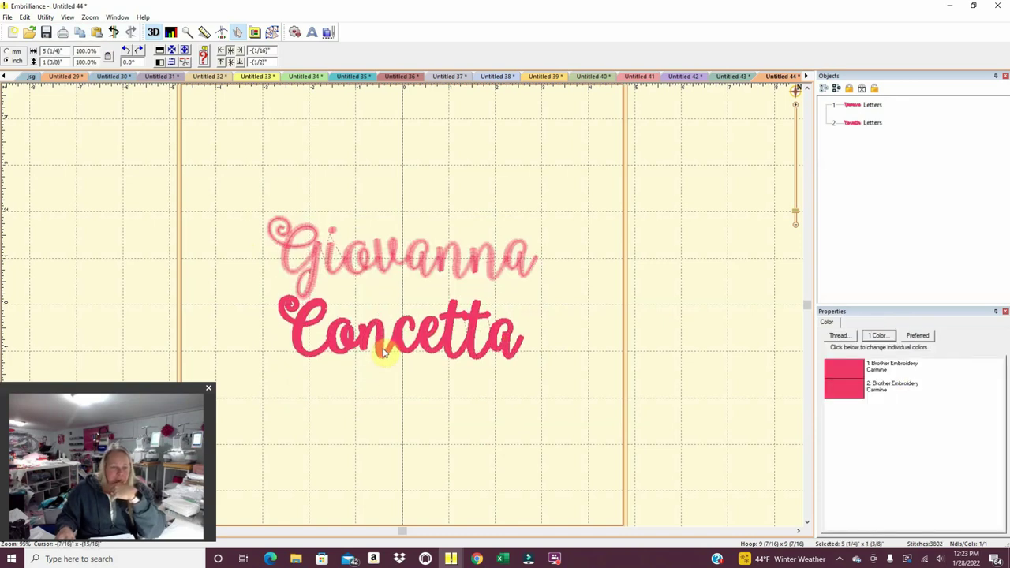
left_click(378, 424)
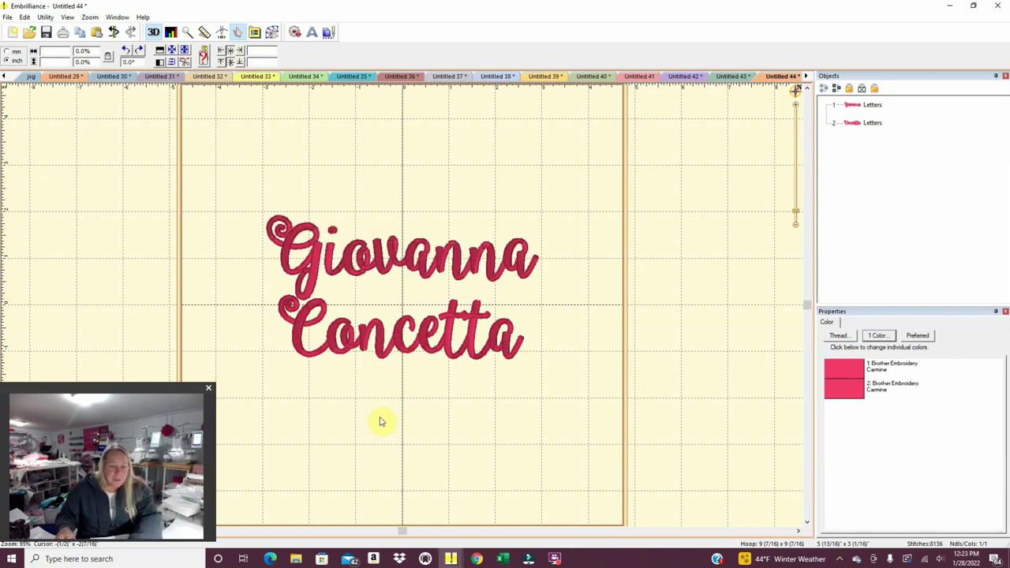
left_click(315, 309)
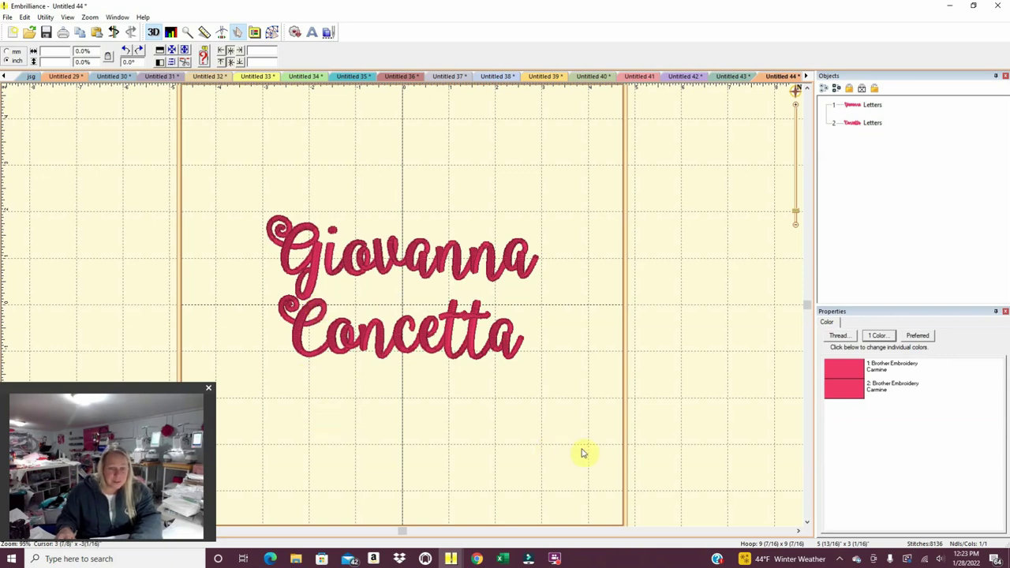
left_click_drag(455, 357, 496, 347)
left_click(447, 337)
left_click(448, 335)
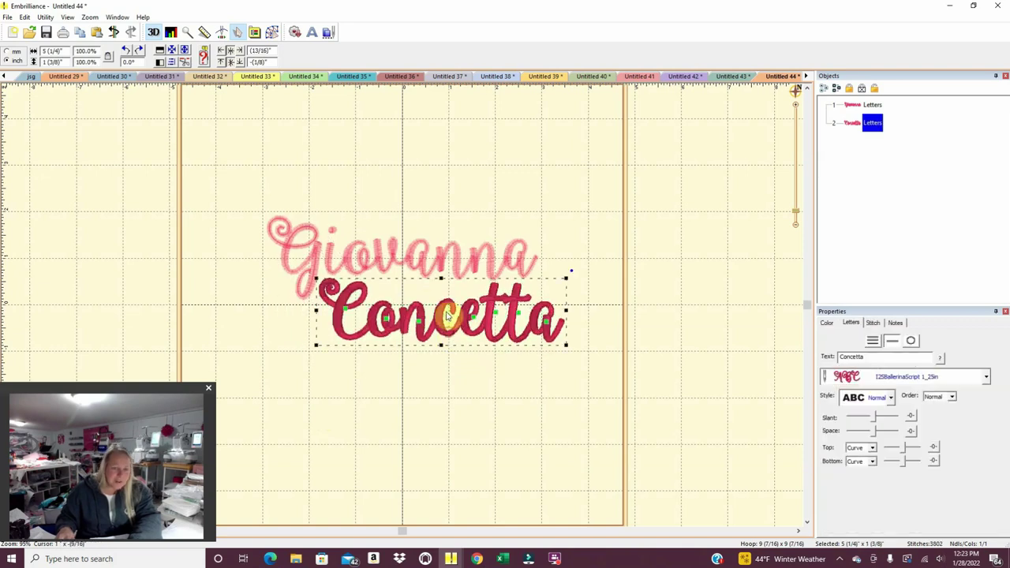
left_click(594, 178)
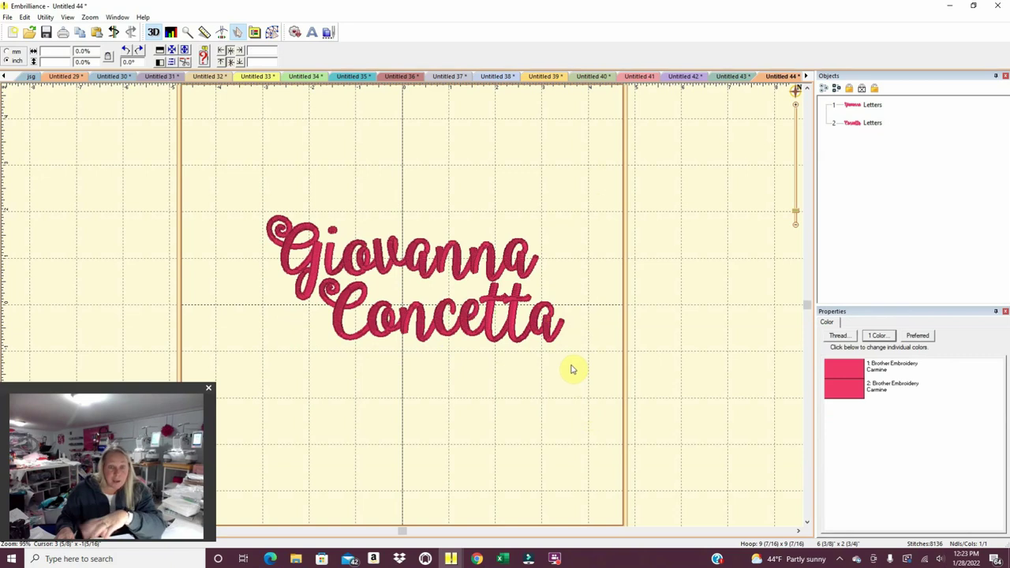
Copy and paste the two-line name, moving the copy below the original.
left_click_drag(575, 371, 241, 194)
right_click(363, 254)
right_click(395, 393)
left_click(419, 412)
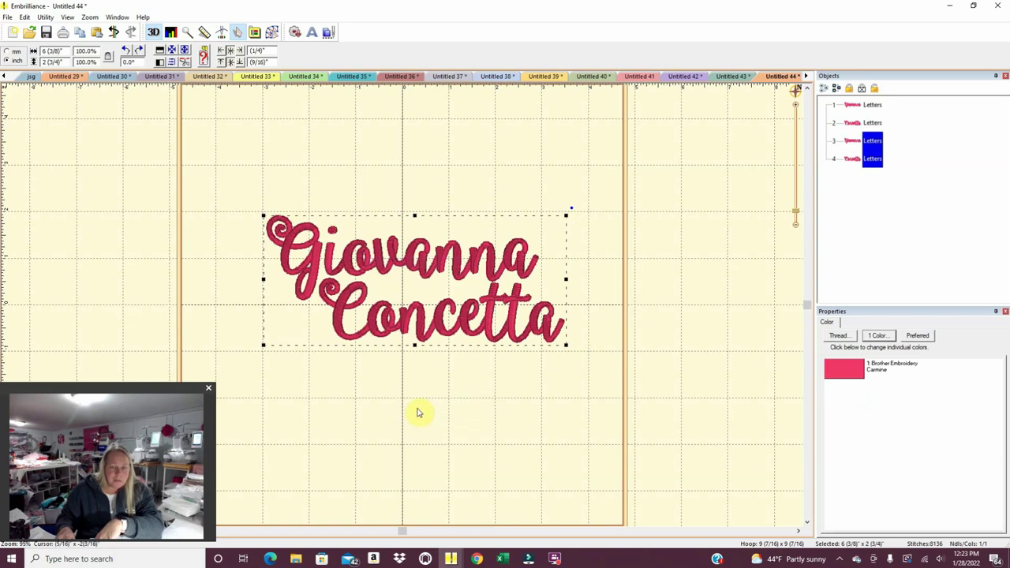
left_click_drag(424, 338, 417, 459)
Move the original two-line name pair up the hoop.
mouse_move(418, 322)
left_mouse_down()
mouse_move(417, 282)
mouse_move(418, 321)
left_mouse_up()
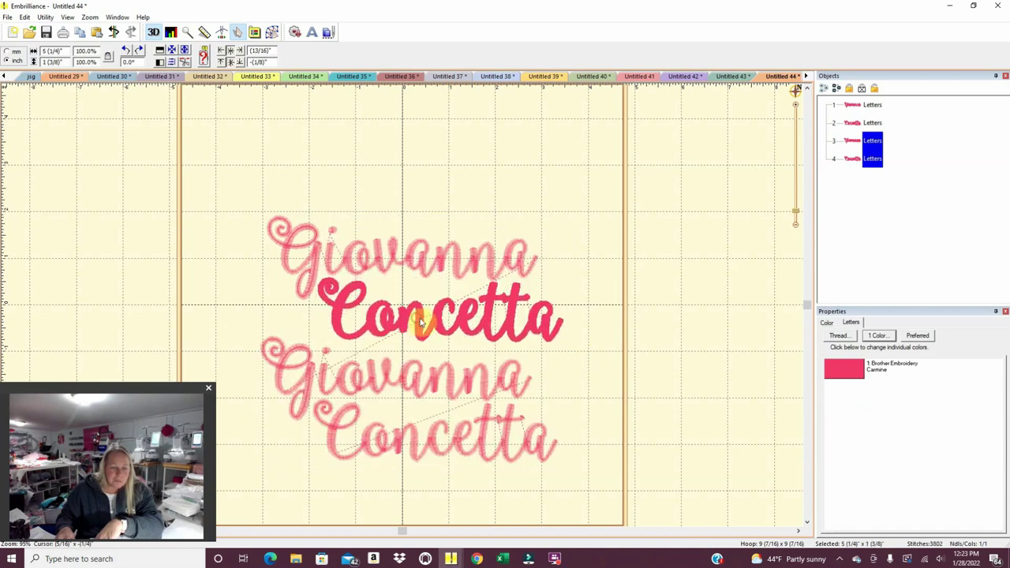
left_click(419, 322)
left_click_drag(587, 369, 192, 203)
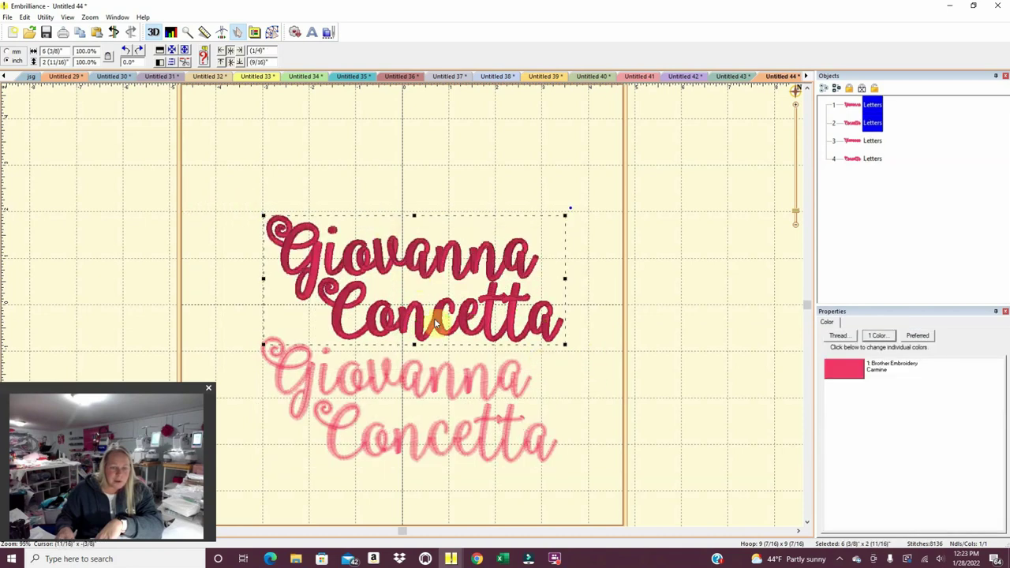
left_click_drag(423, 337, 419, 248)
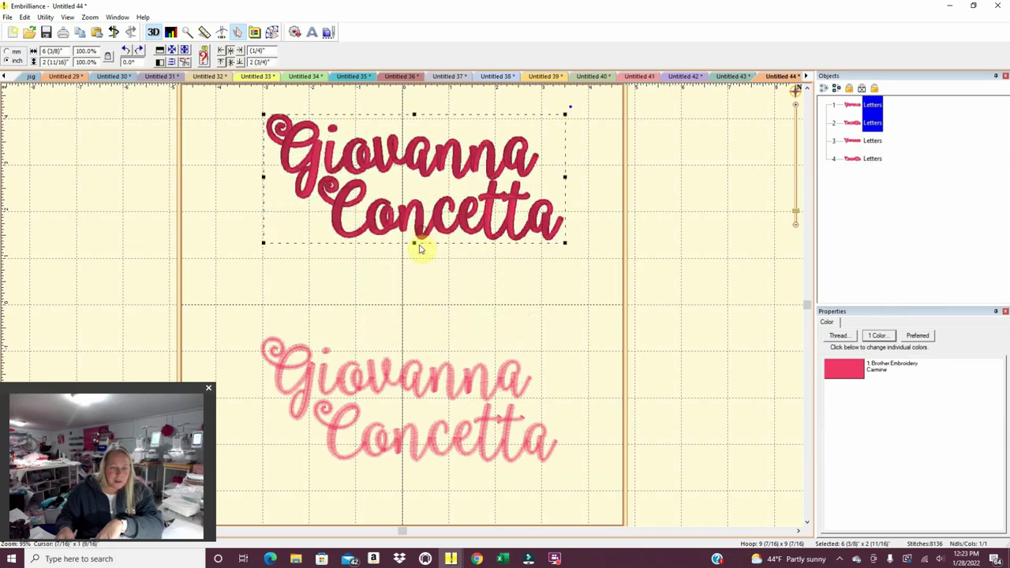
Centre both lines of the lower copy and move its second line down beneath the first.
left_click(462, 451)
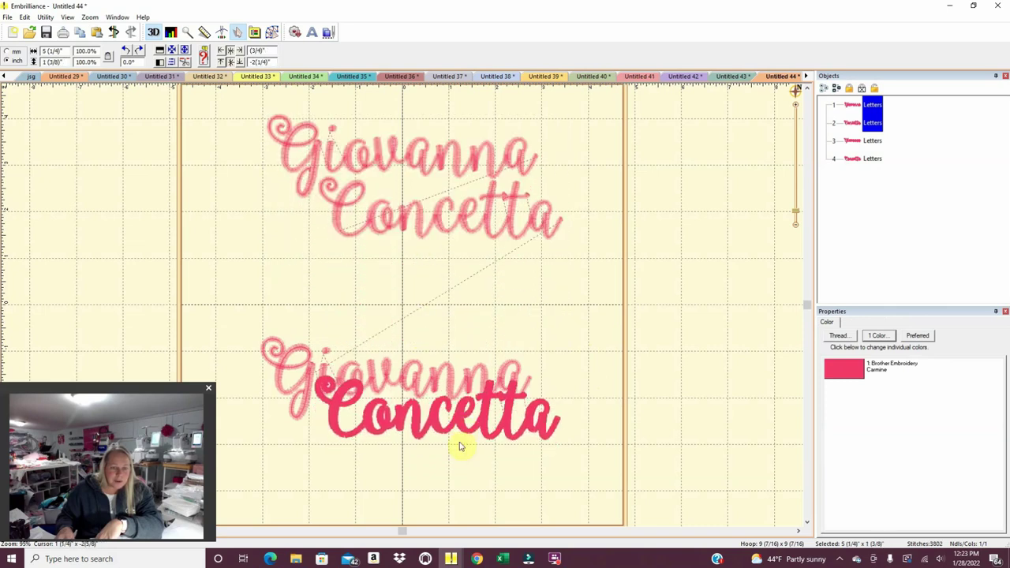
left_click(413, 396)
left_click(45, 16)
left_click(70, 26)
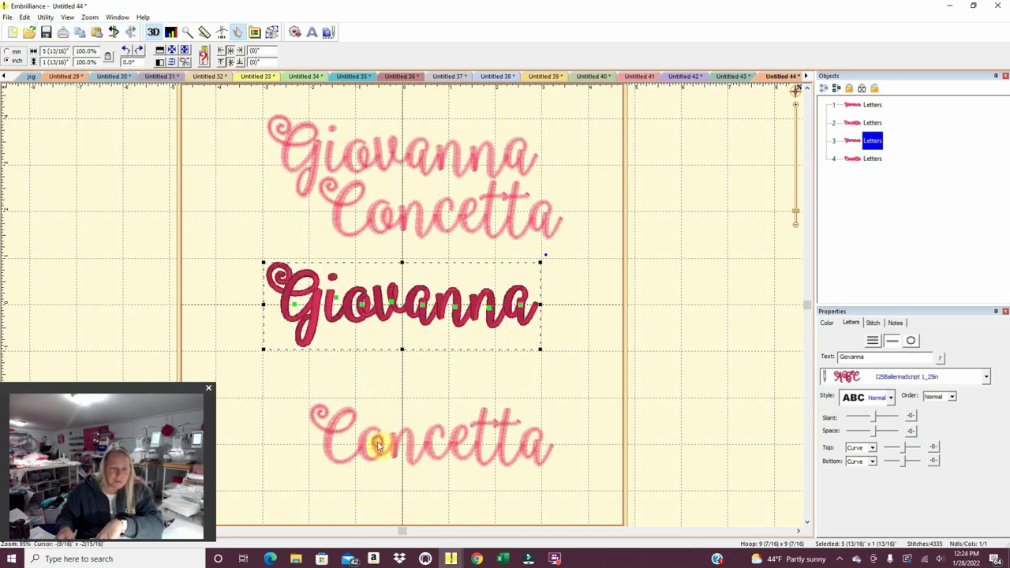
left_click(377, 444)
left_click(45, 17)
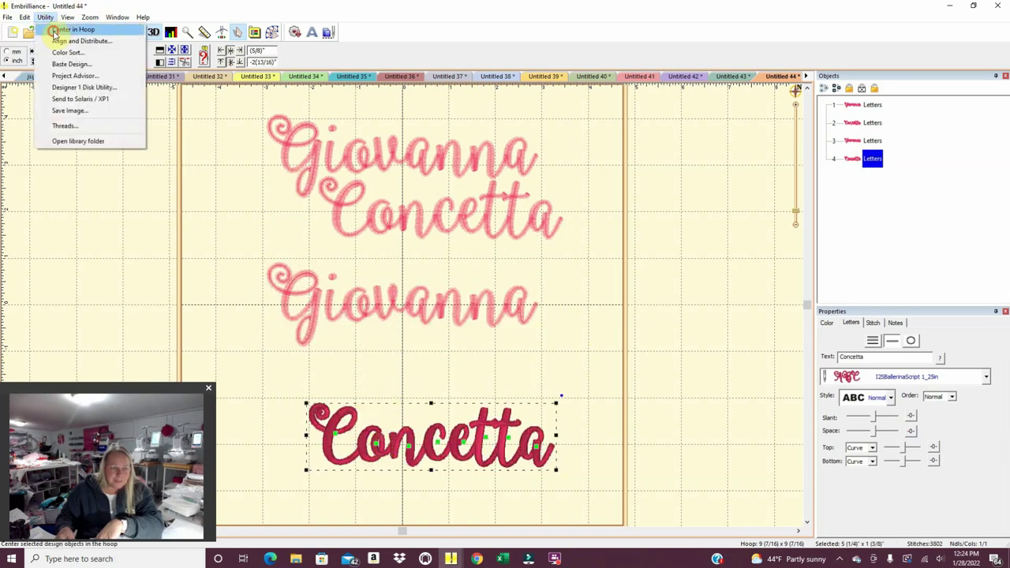
left_click(52, 26)
left_click_drag(379, 314, 382, 383)
Reposition the lower and upper name pairs, then deselect to show them solid.
left_click_drag(560, 445, 172, 228)
left_click_drag(415, 314, 443, 371)
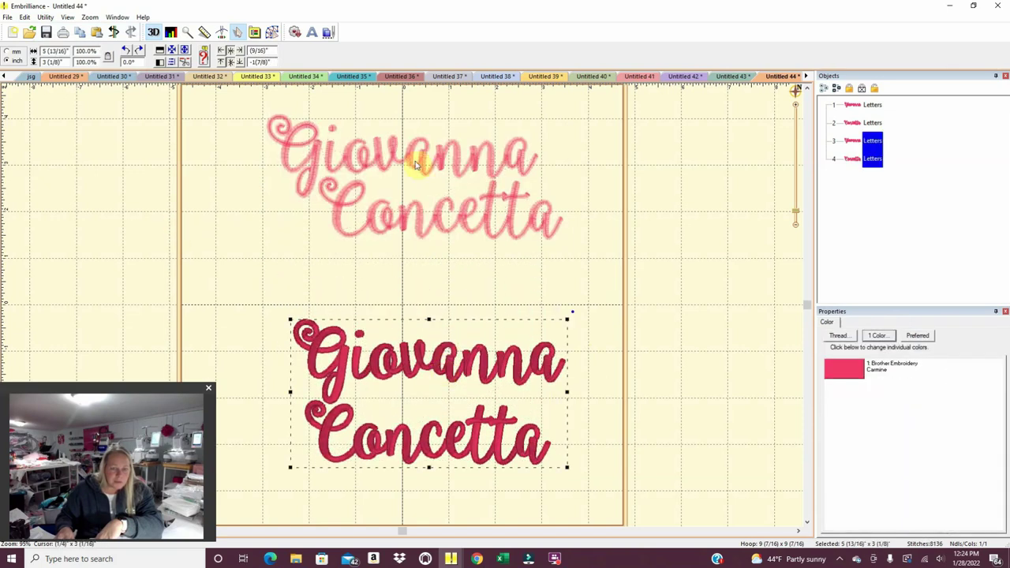
left_click_drag(592, 282, 193, 83)
left_click_drag(428, 165, 444, 198)
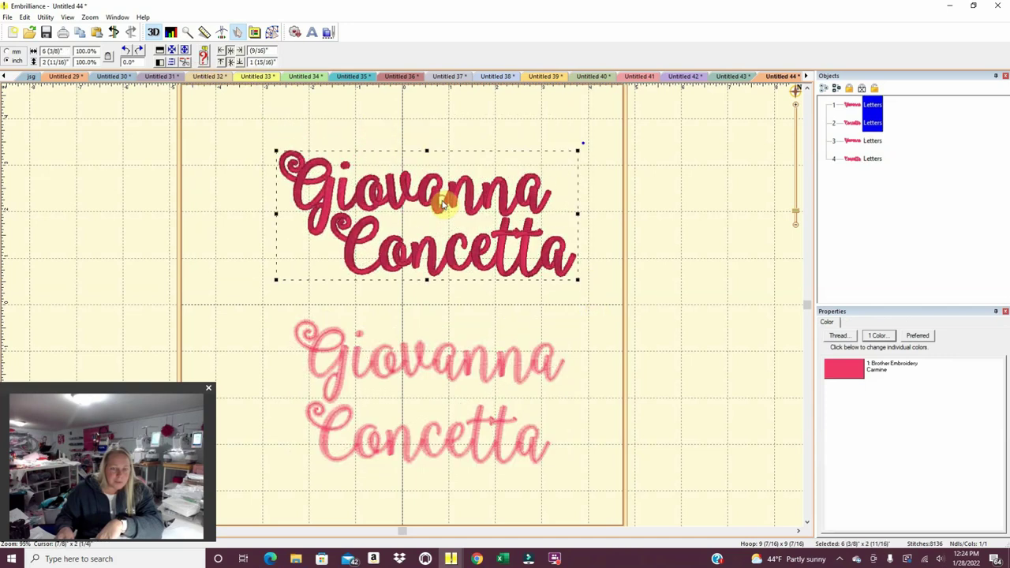
left_click(491, 130)
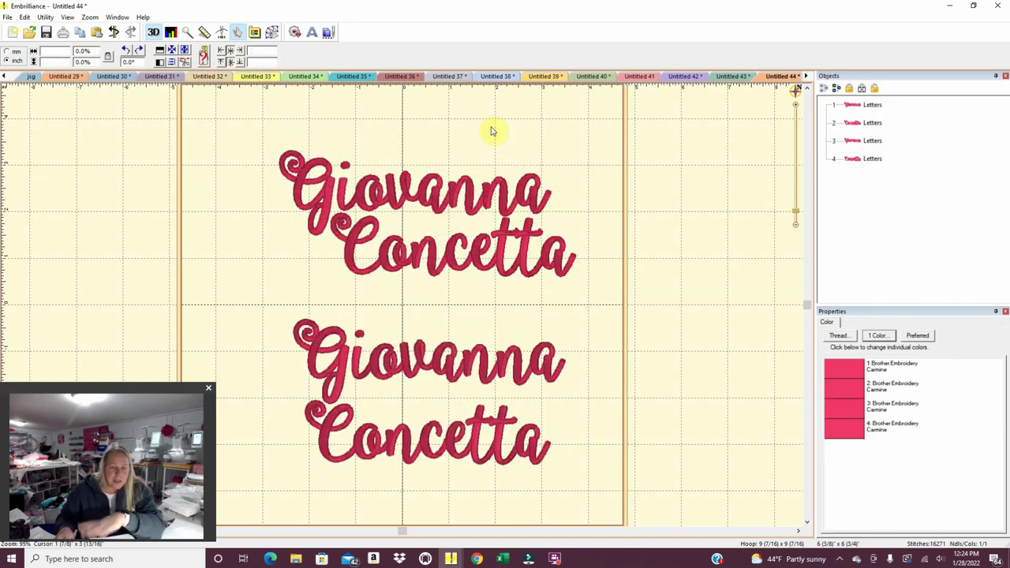
Turn off Draw Hoop and Draw Grid in the View menu.
left_click(26, 17)
mouse_move(47, 19)
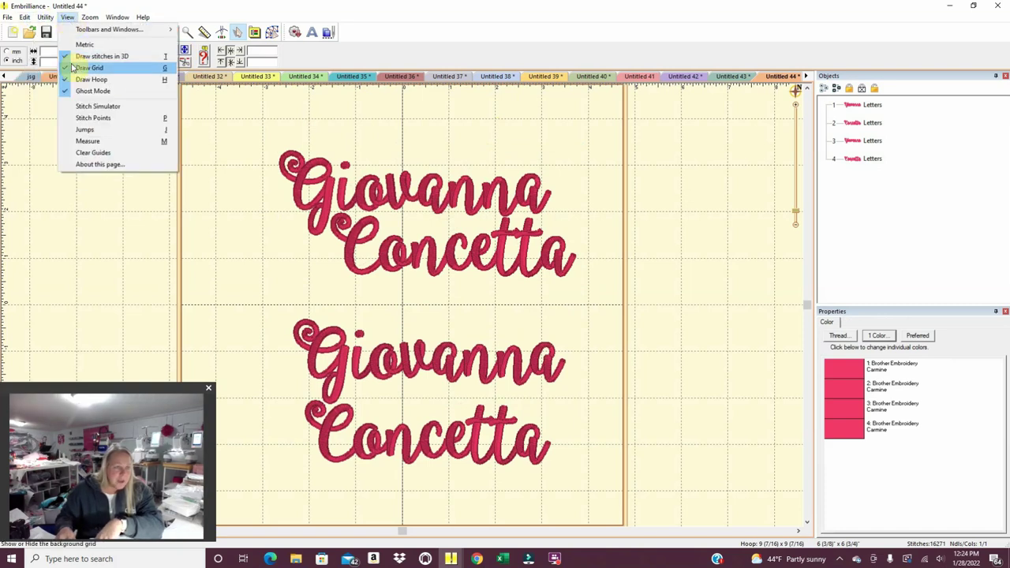
left_click(69, 80)
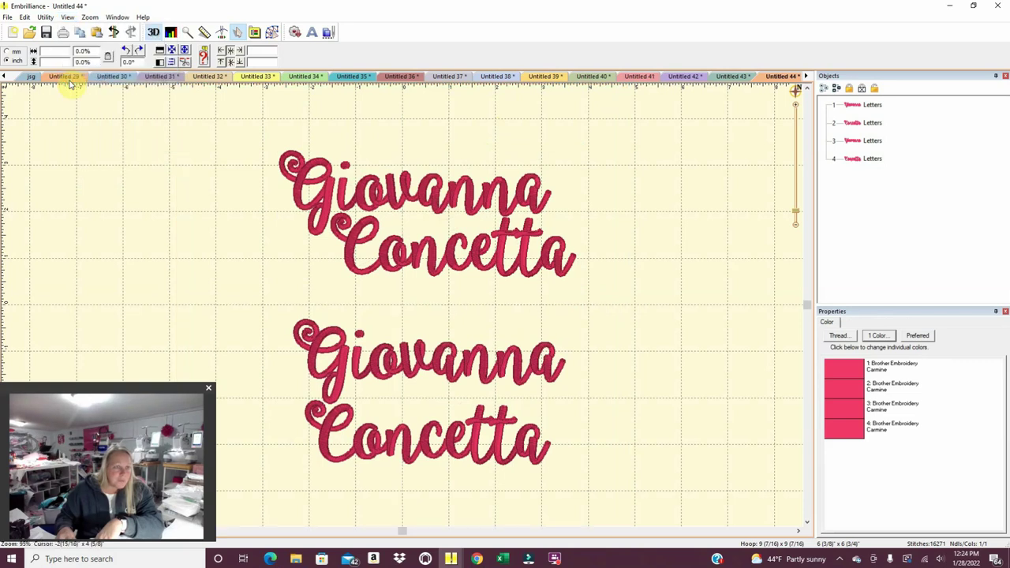
left_click(45, 18)
mouse_move(69, 19)
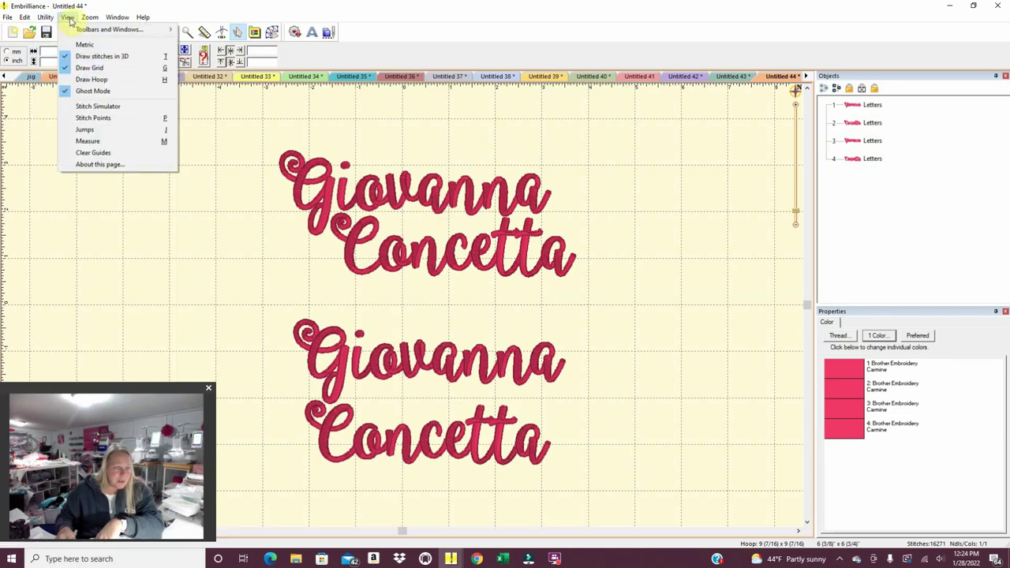
left_click(75, 68)
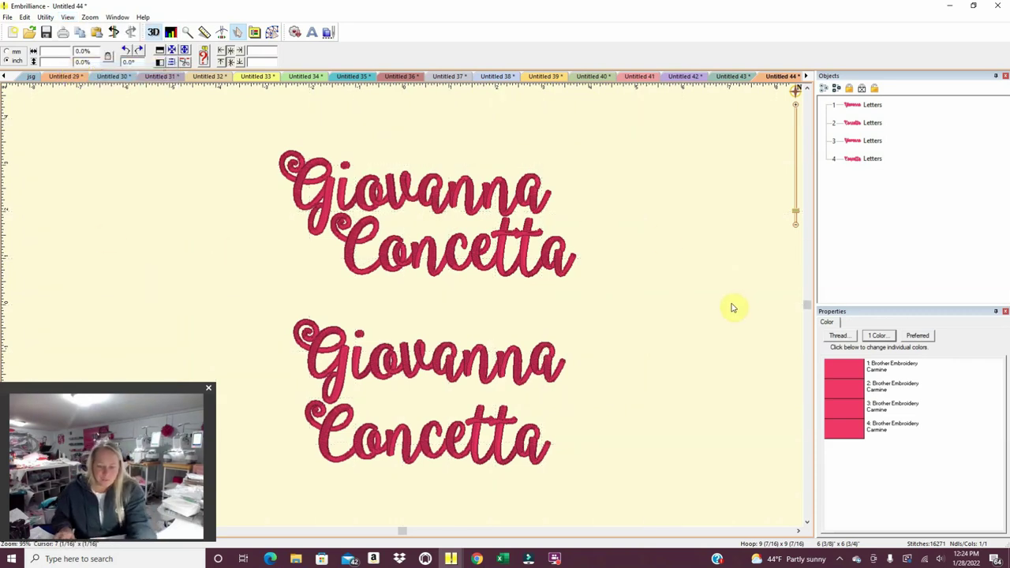
Launch PowerPoint with a blank presentation and paste the name-design screenshot.
left_click(12, 559)
left_click(250, 264)
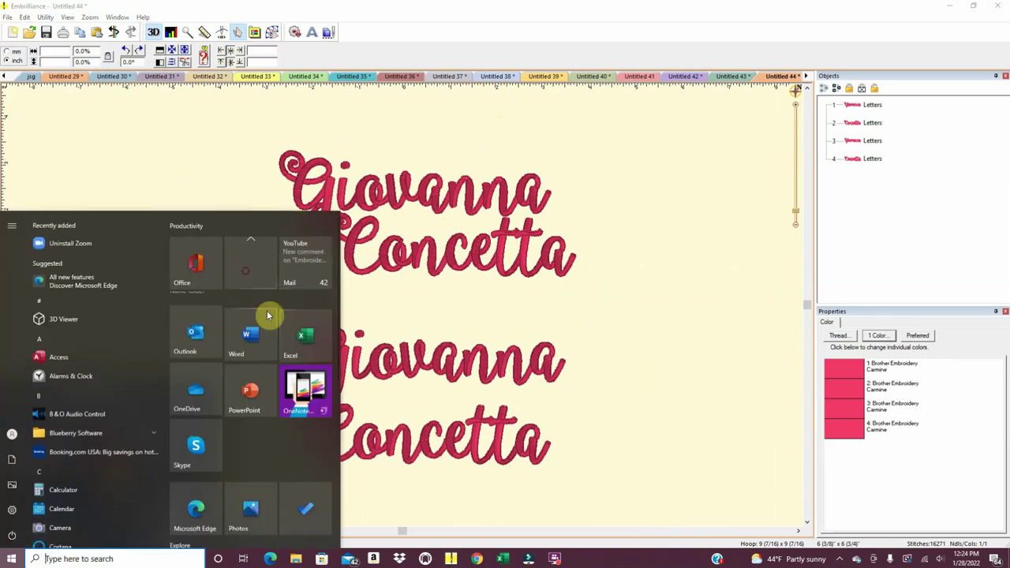
left_click(243, 377)
left_click(232, 203)
right_click(369, 225)
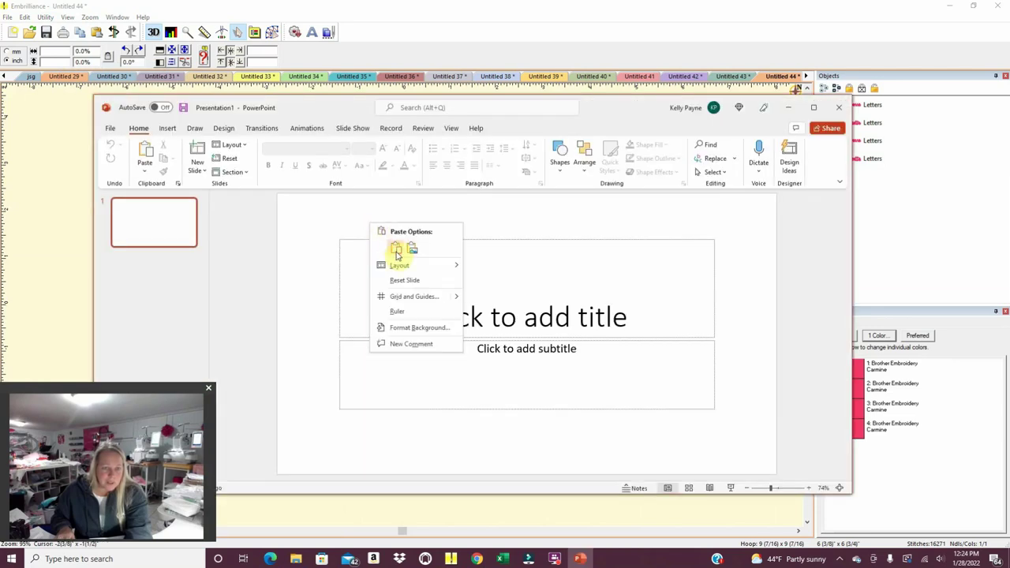
left_click(394, 255)
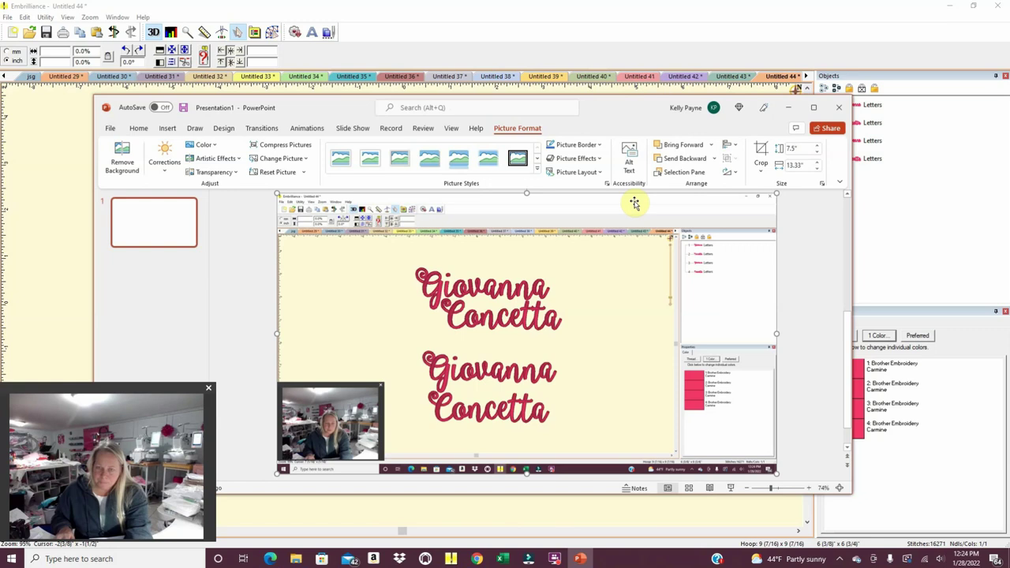
Crop the screenshot down to just the two name designs.
left_click(761, 162)
left_click_drag(281, 197, 404, 254)
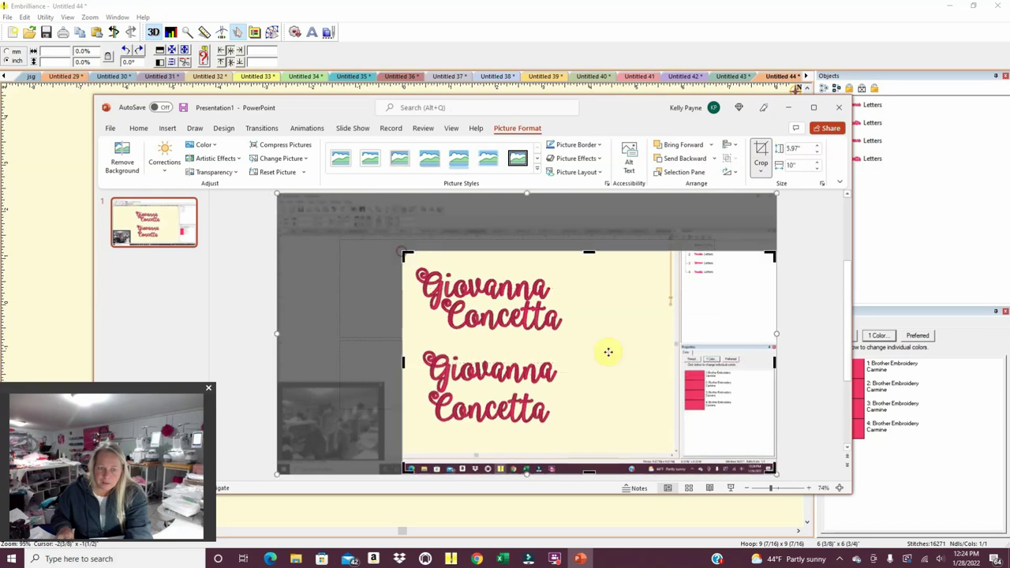
left_click_drag(769, 468, 580, 437)
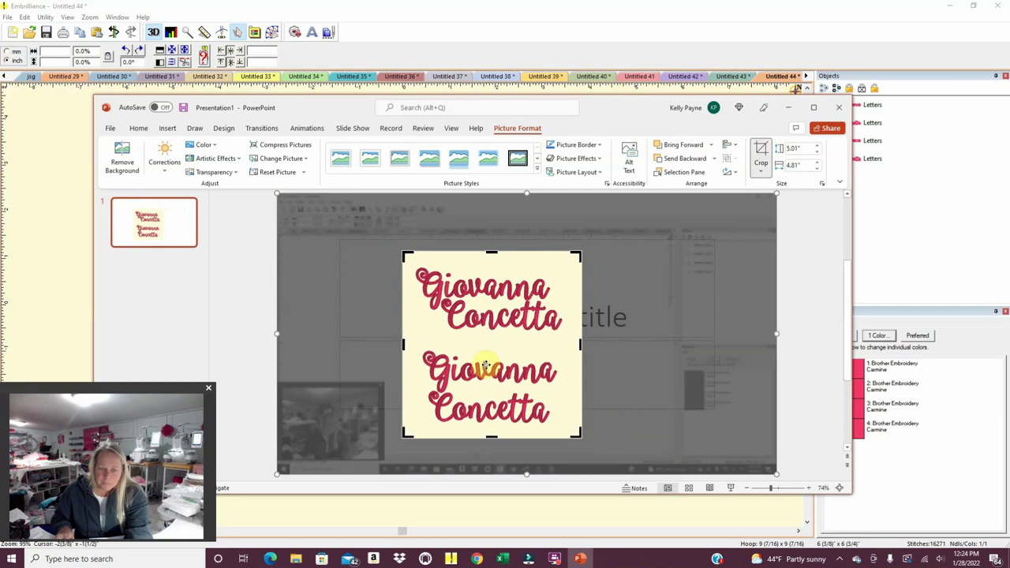
left_click(393, 302)
Save the cropped picture as an image file named after the customer's first name.
right_click(444, 309)
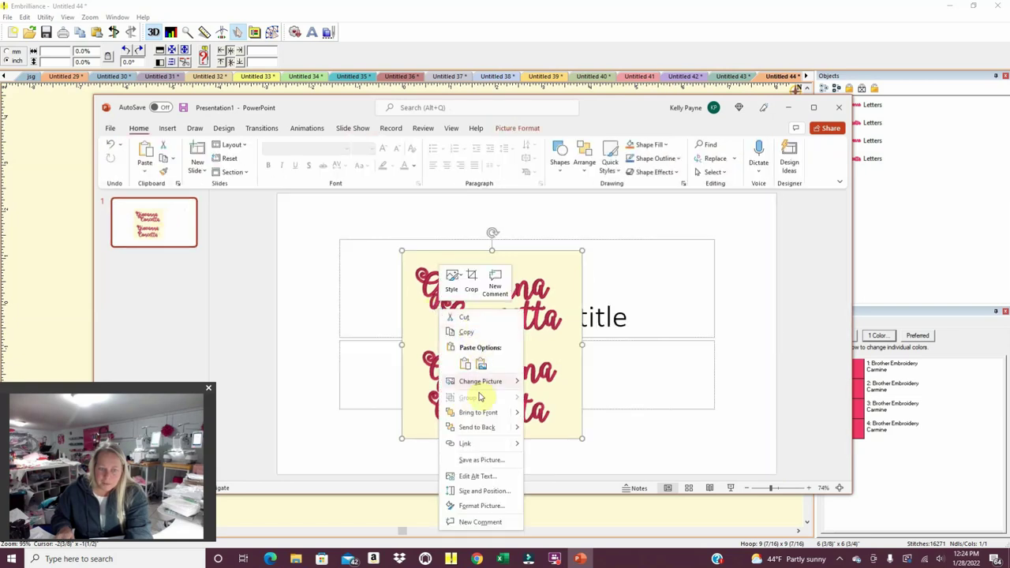
left_click(477, 461)
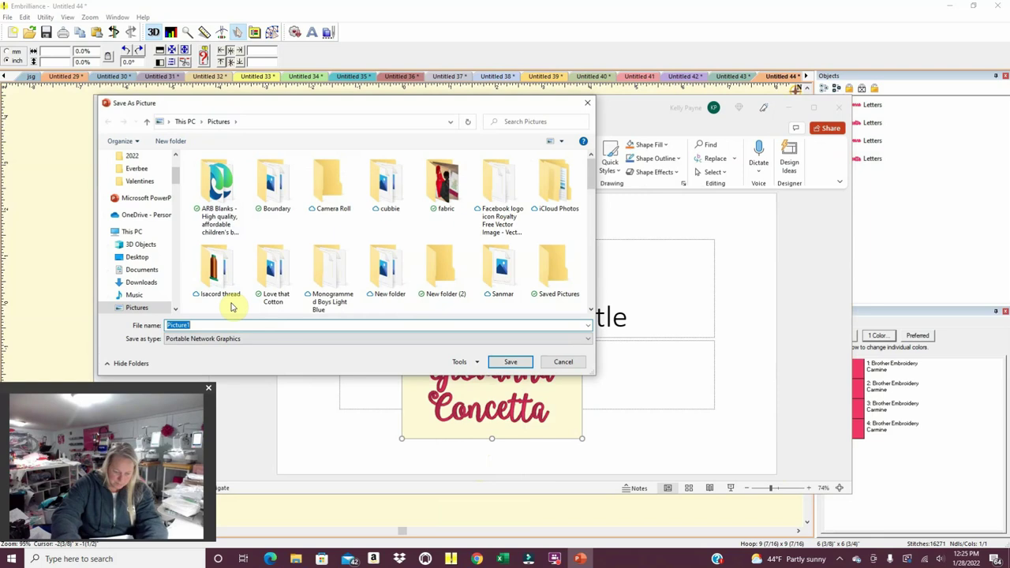
type("Gio")
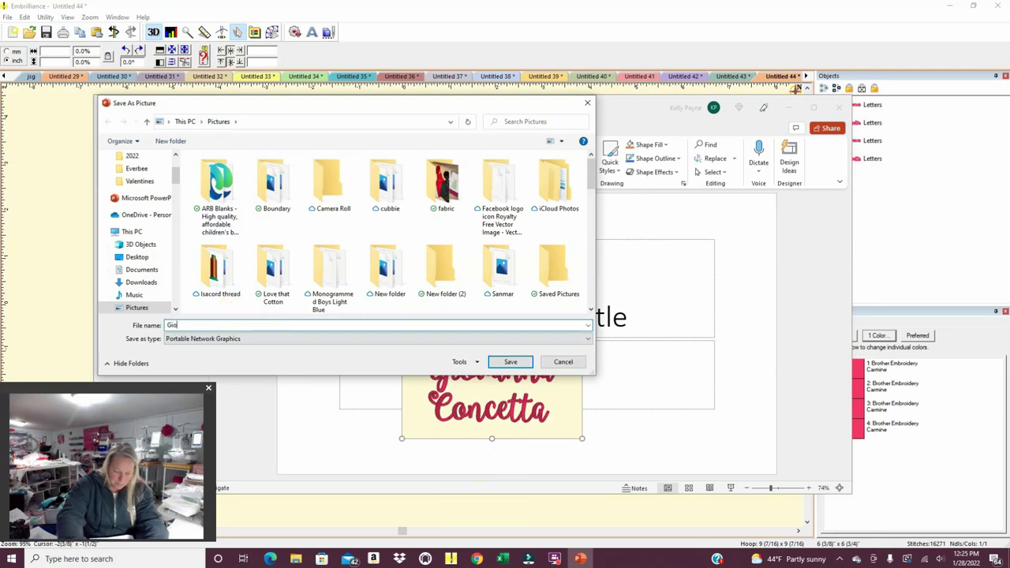
type("vanna")
key("Return")
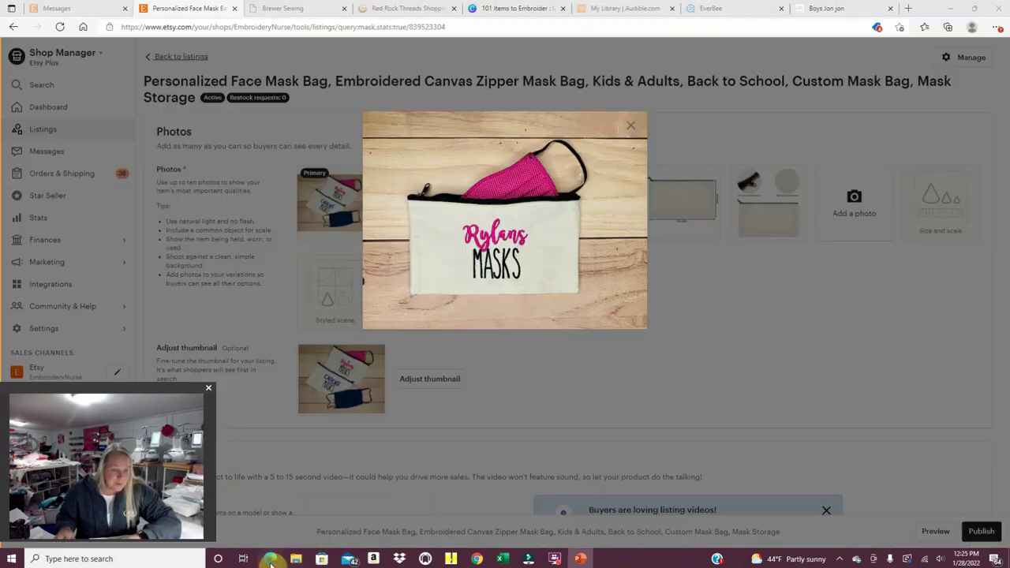
Return to the Etsy browser, close the listing photo and go to the orders page.
left_click(270, 559)
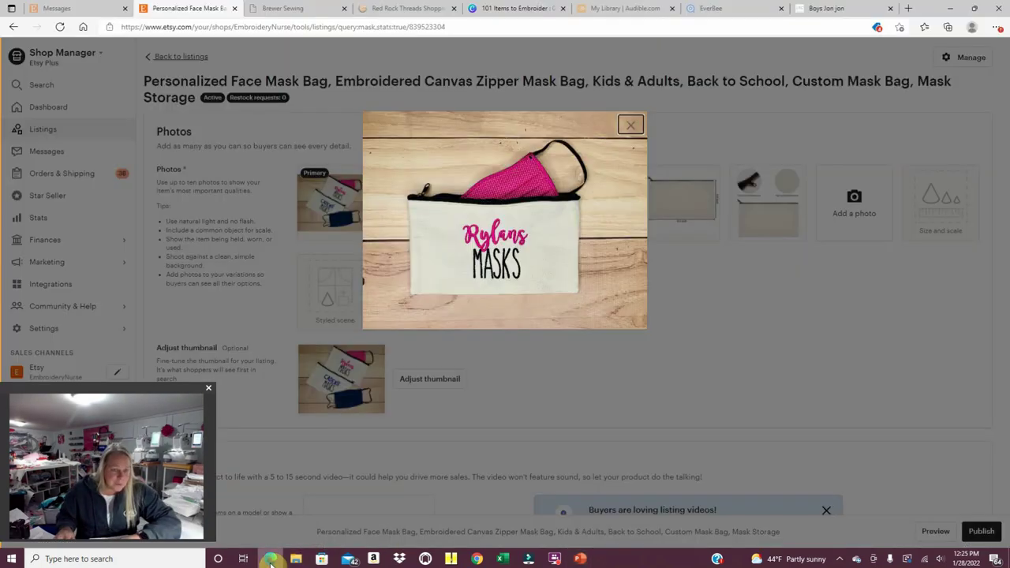
left_click(66, 175)
left_click(66, 174)
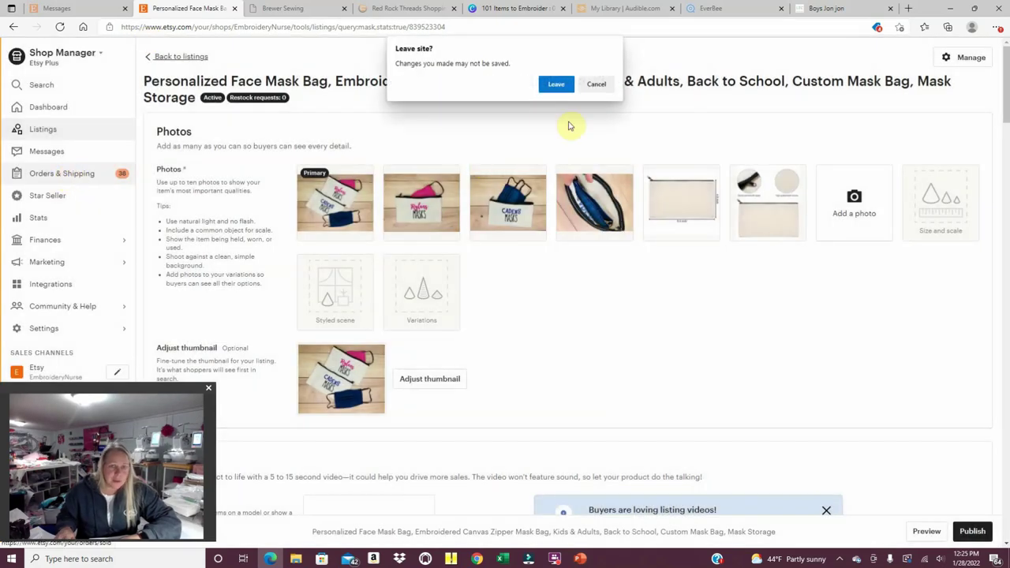
Leave the unsaved Etsy listing page and continue to the shop's orders.
left_click(545, 87)
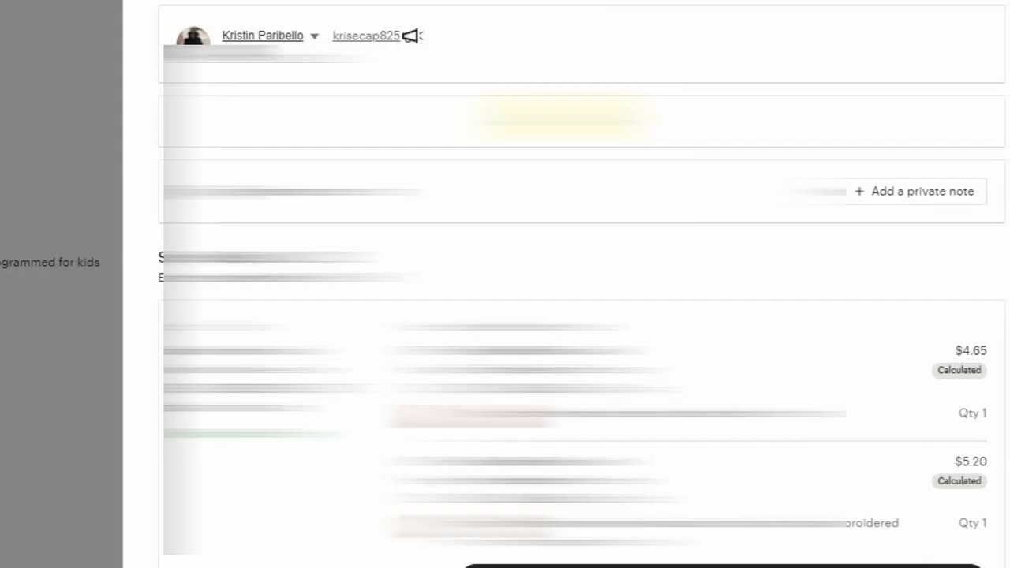
Write the buyer a reply about the bookbag mock-up asking centered or offset, signed by the seller.
left_click(299, 307)
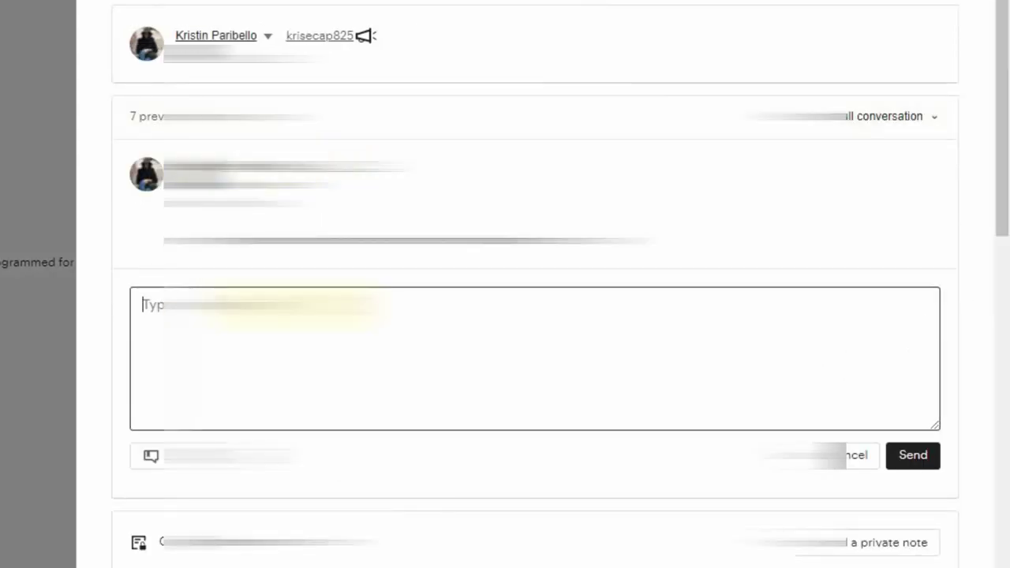
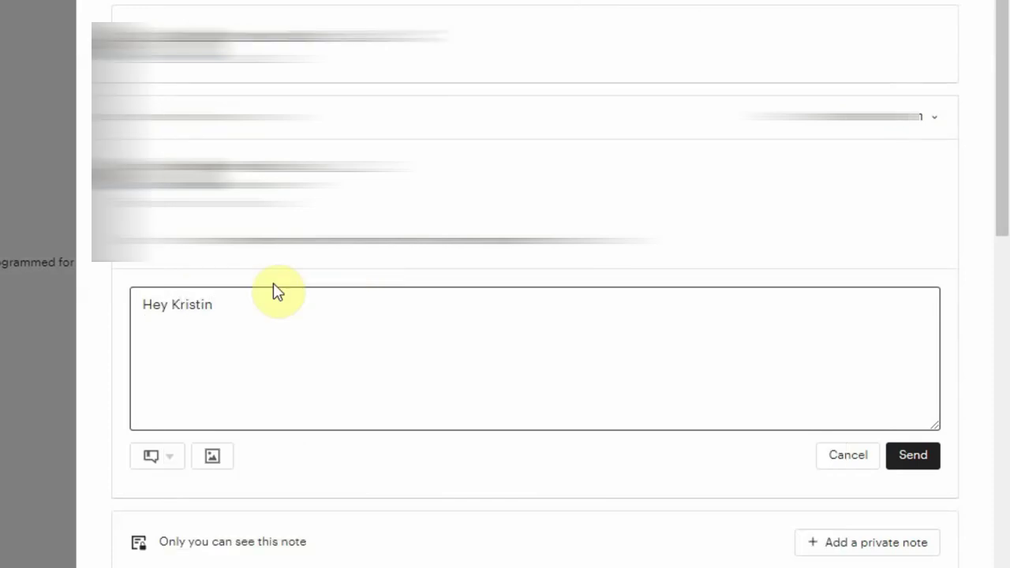
type("I am working on your daug")
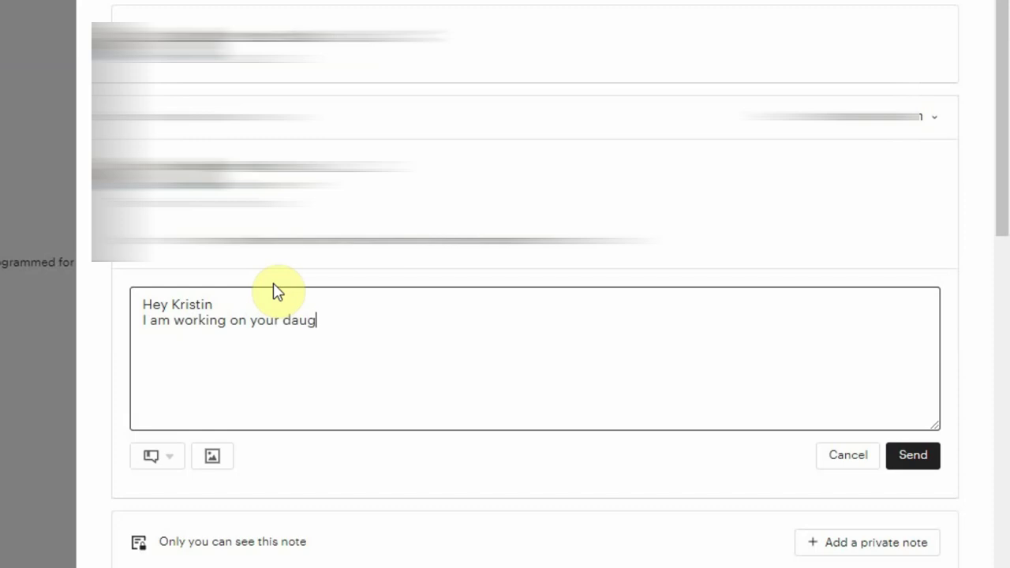
type("hters book")
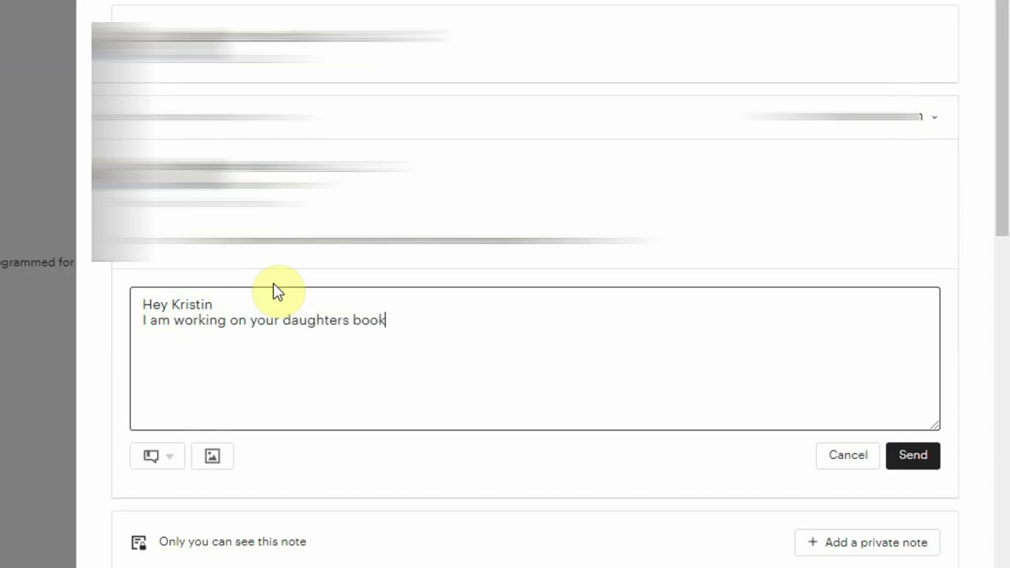
type("bag and want")
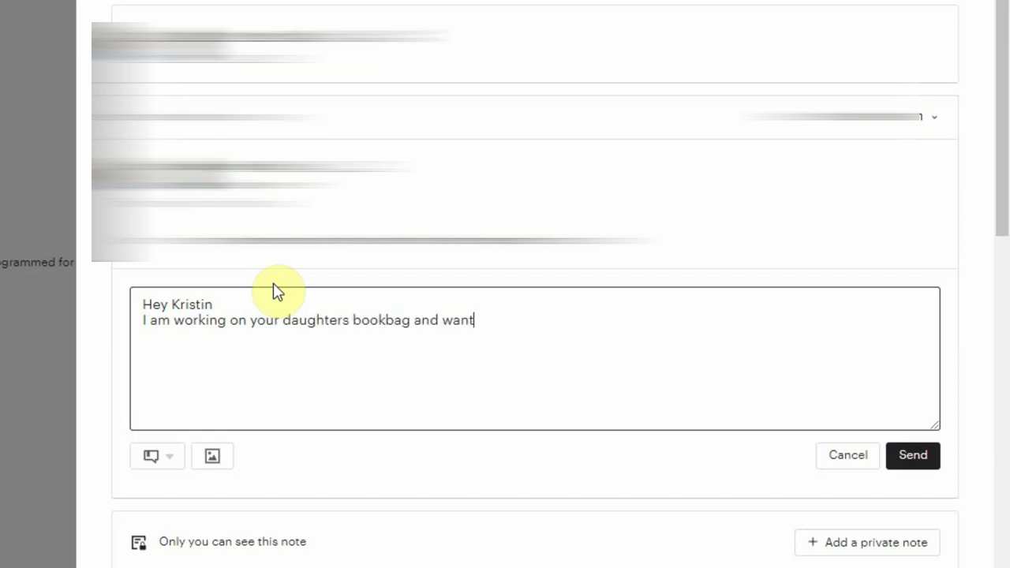
type("ed to show y")
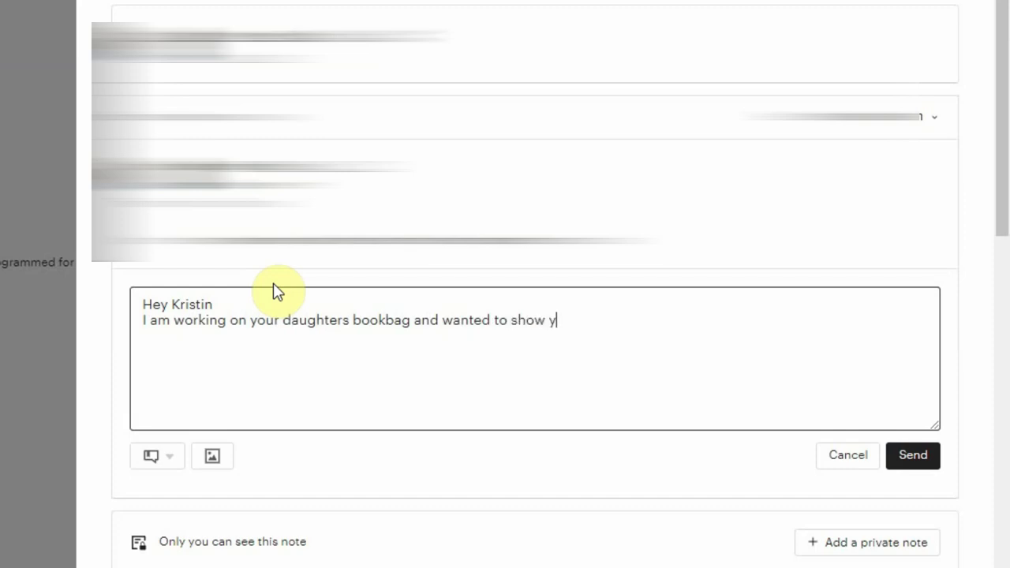
type("ou a mock u")
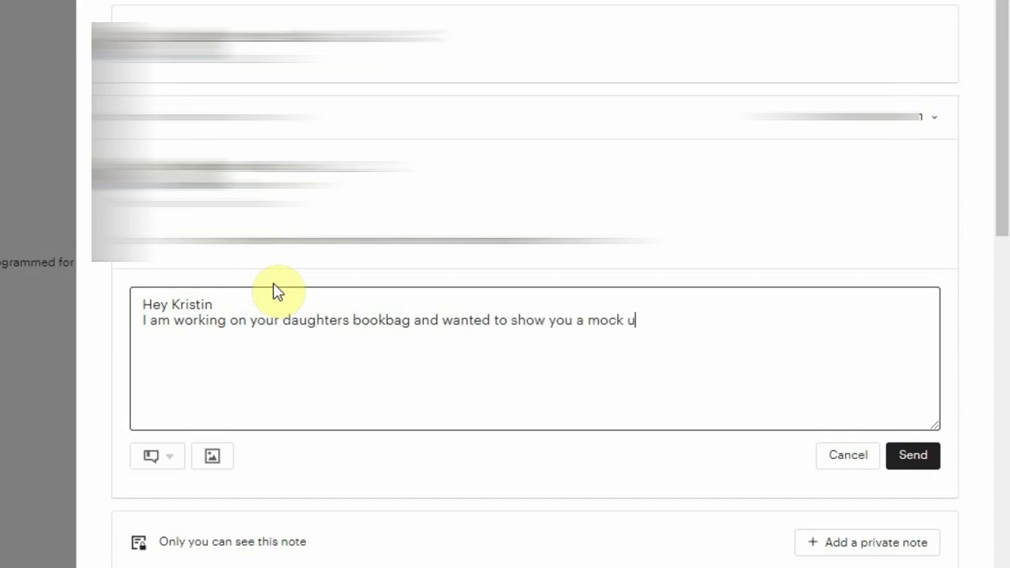
type("p of how ")
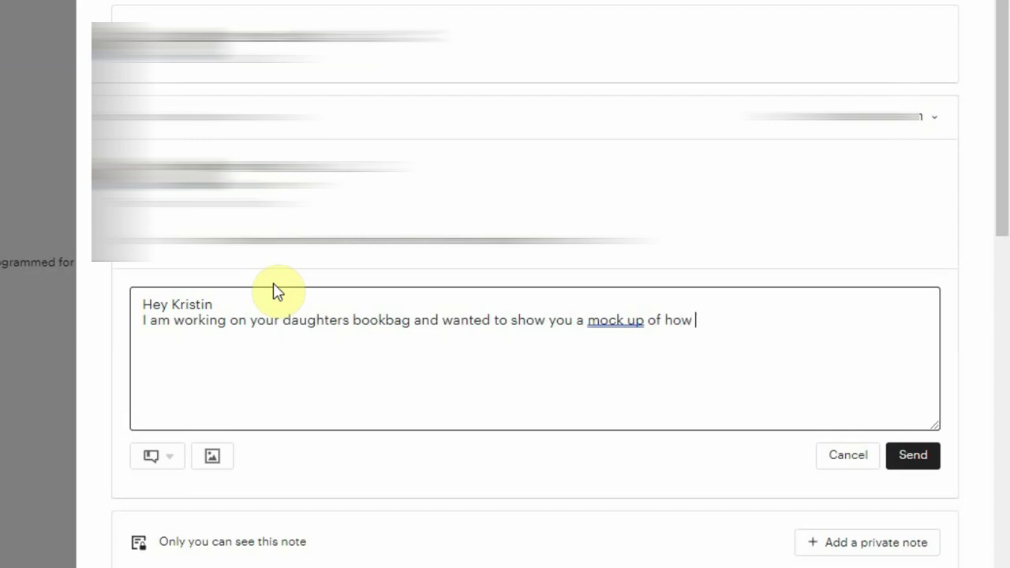
type("her name iwl")
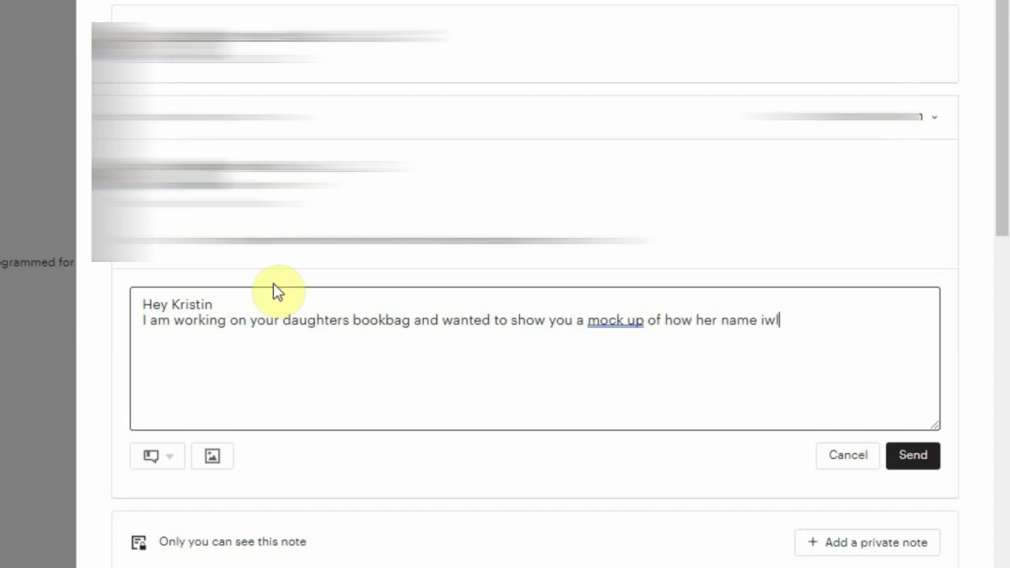
type("will ")
type("lpopo")
key("BackSpace")
key("BackSpace")
key("BackSpace")
type("ook. Let me know if you want both names centered or of ")
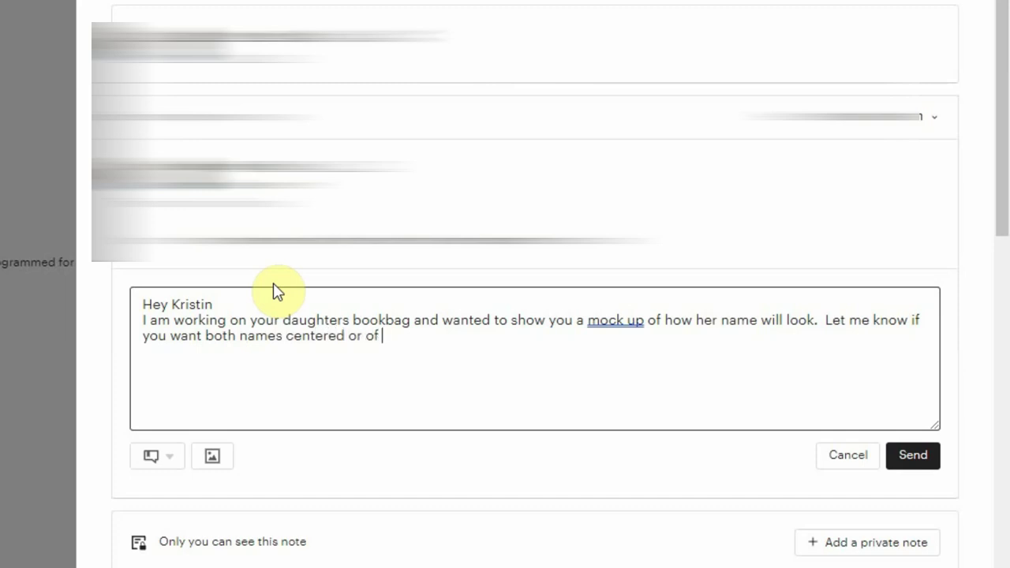
type("ou")
type(" yo")
type("prefer the offset look.  Thanks")
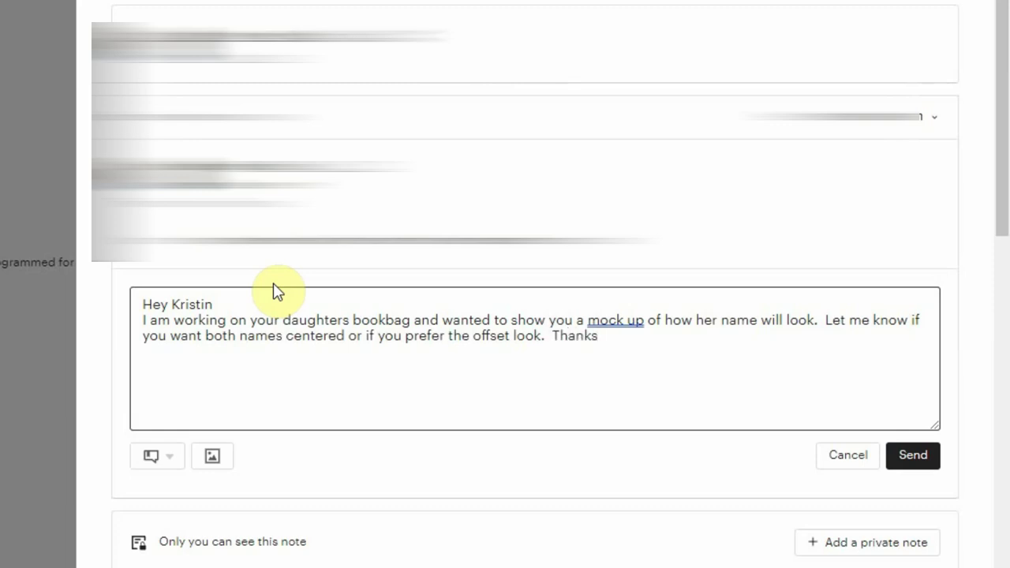
type(" - I look offorward to stiching it")
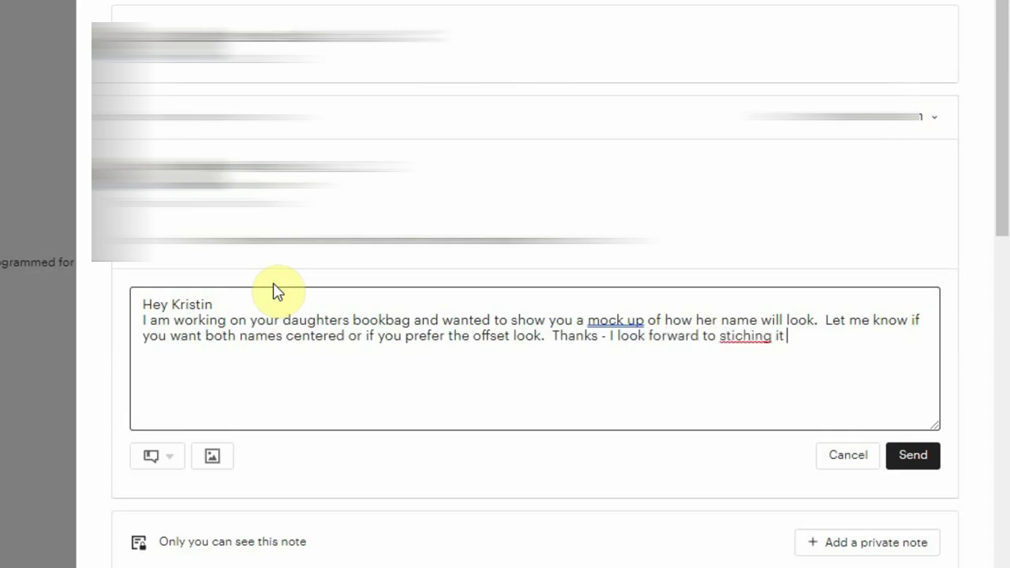
key("BackSpace")
key("BackSpace")
key("BackSpace")
key("BackSpace")
type("tching it for you.")
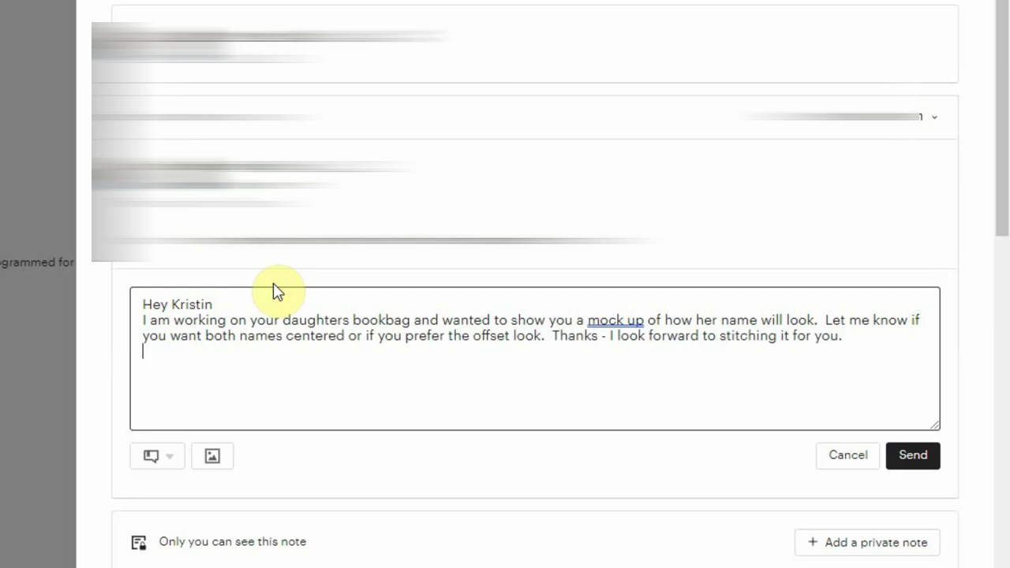
Attach Giovanna.png to the reply and send the message to the buyer.
left_click(213, 458)
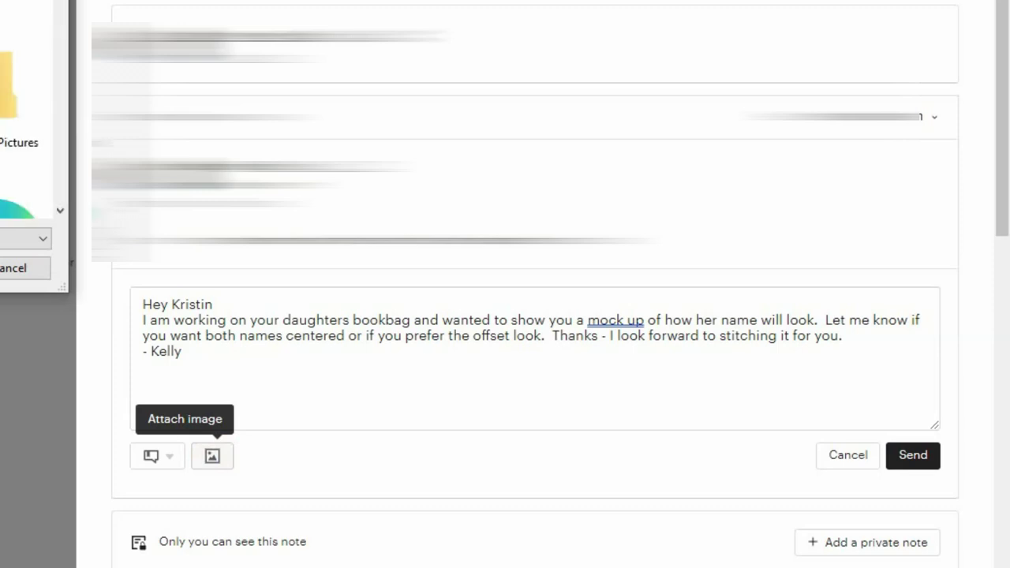
scroll(57, 16, "down", 3)
scroll(57, 16, "down", 2)
scroll(57, 16, "up", 2)
mouse_move(56, 24)
left_mouse_down()
mouse_move(56, 68)
mouse_move(57, 35)
left_mouse_up()
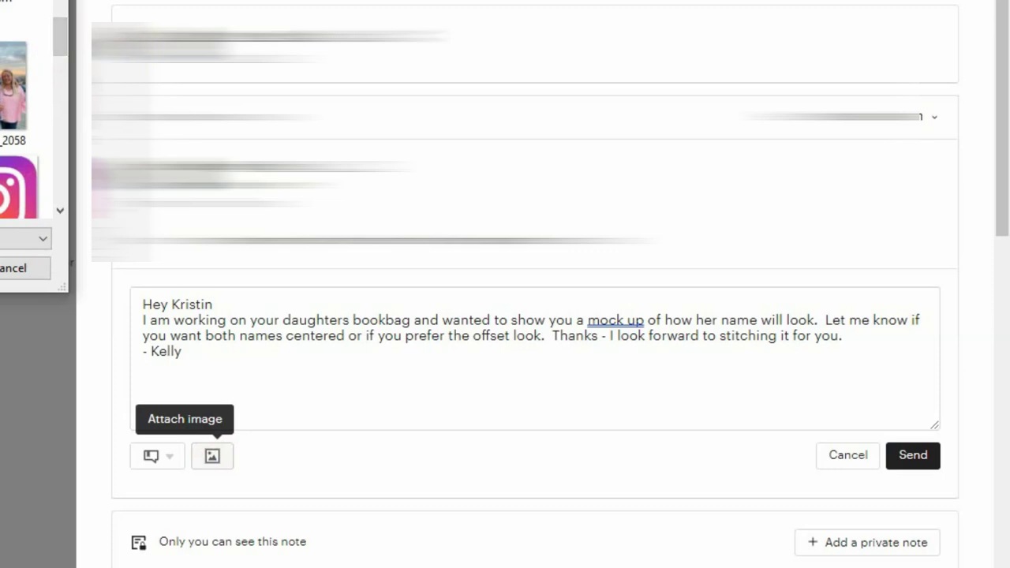
key("Return")
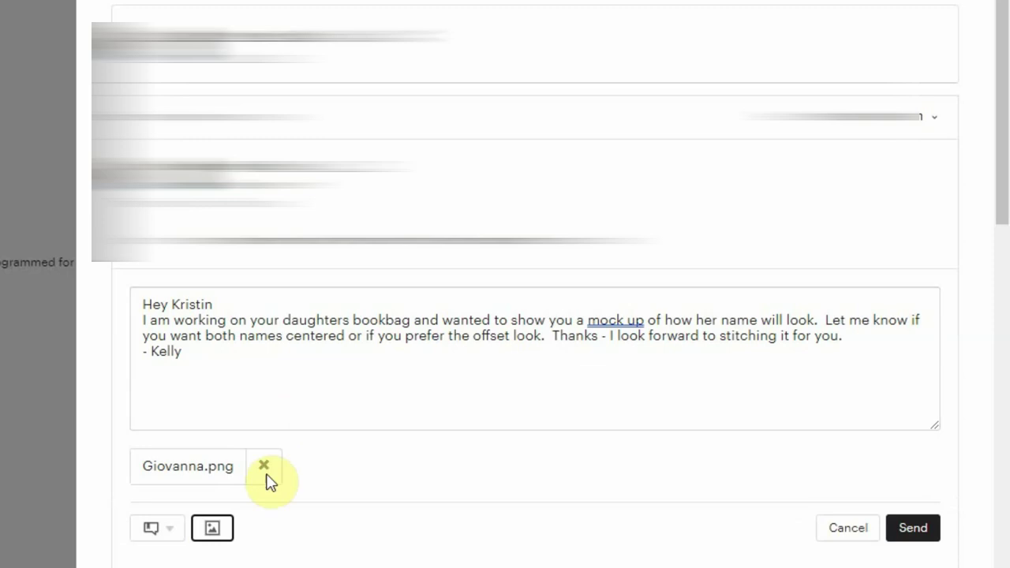
left_click(923, 530)
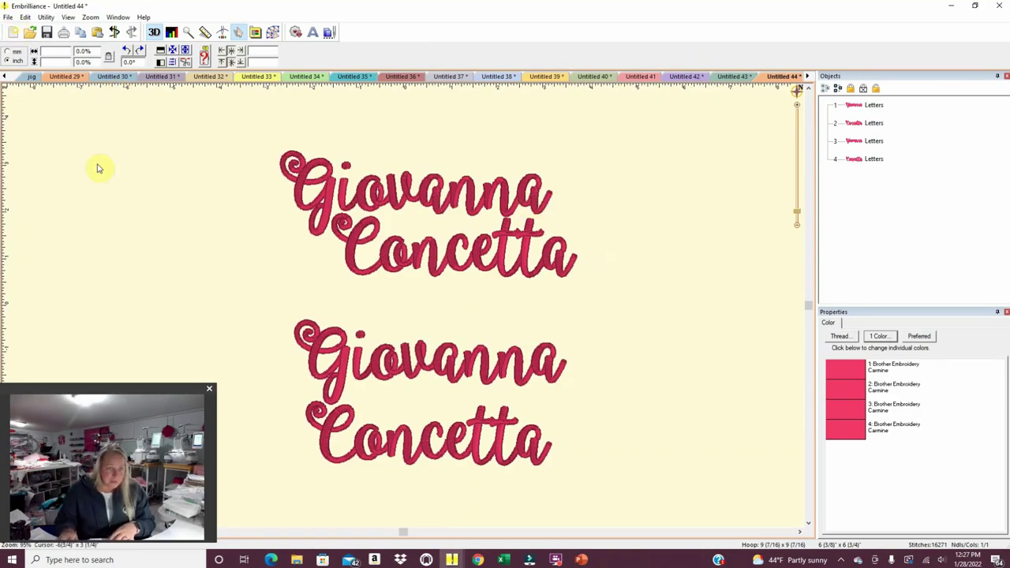
Create new lettering reading gPc in the IntertwinedVine 3_5in monogram font.
left_click(312, 32)
left_click(873, 362)
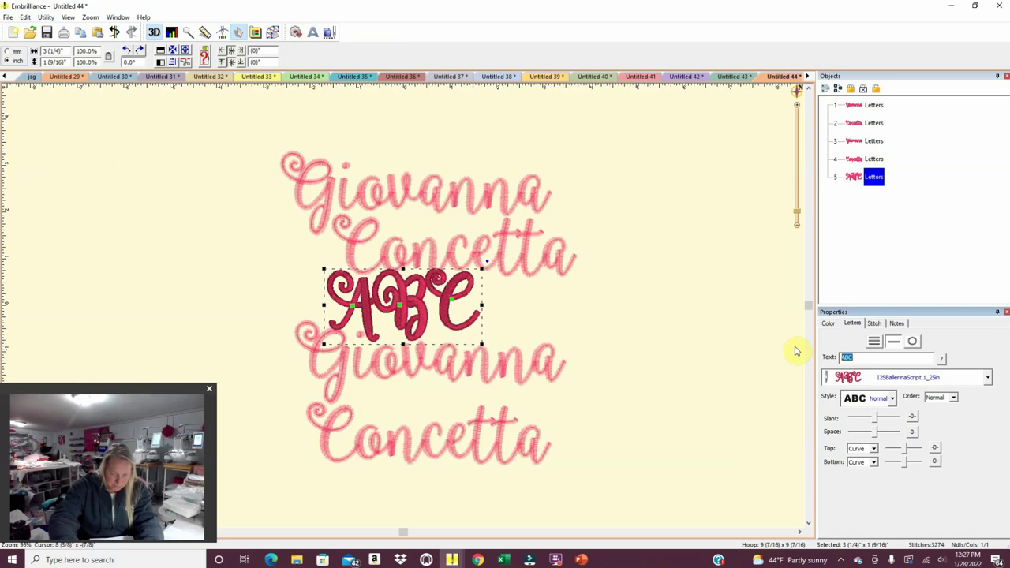
left_click(991, 382)
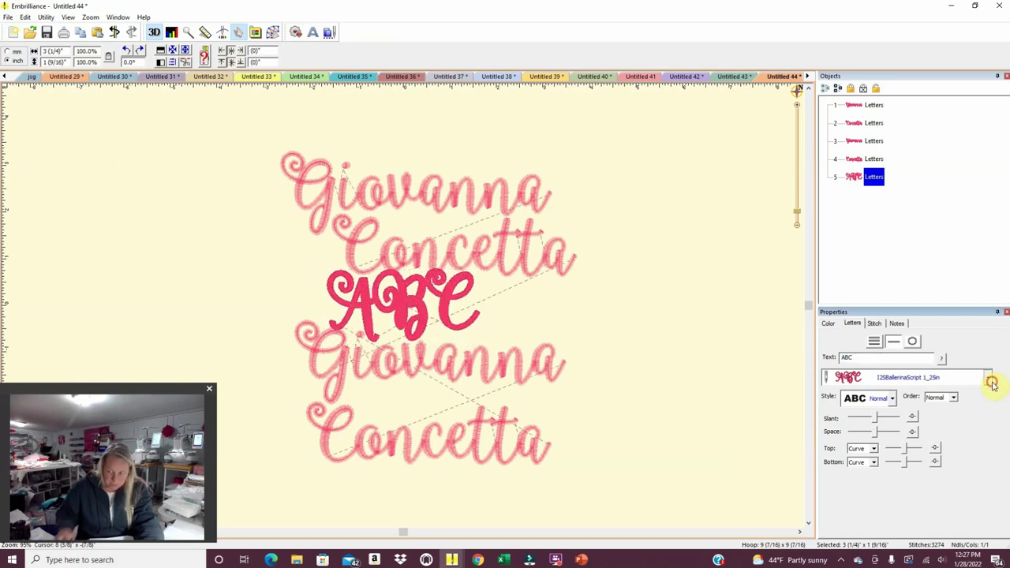
scroll(1006, 477, "down", 5)
scroll(1006, 477, "down", 5)
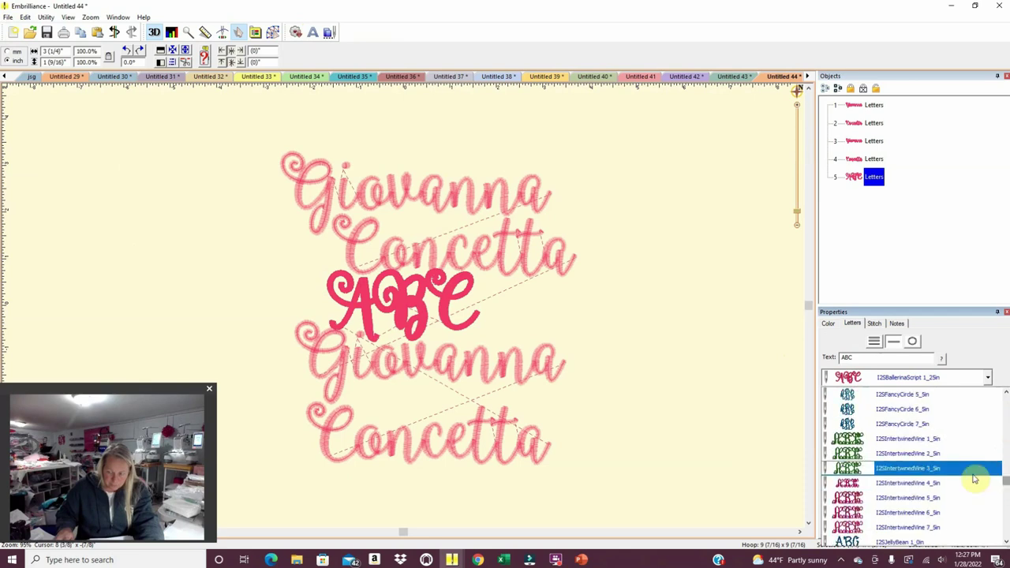
left_click(973, 472)
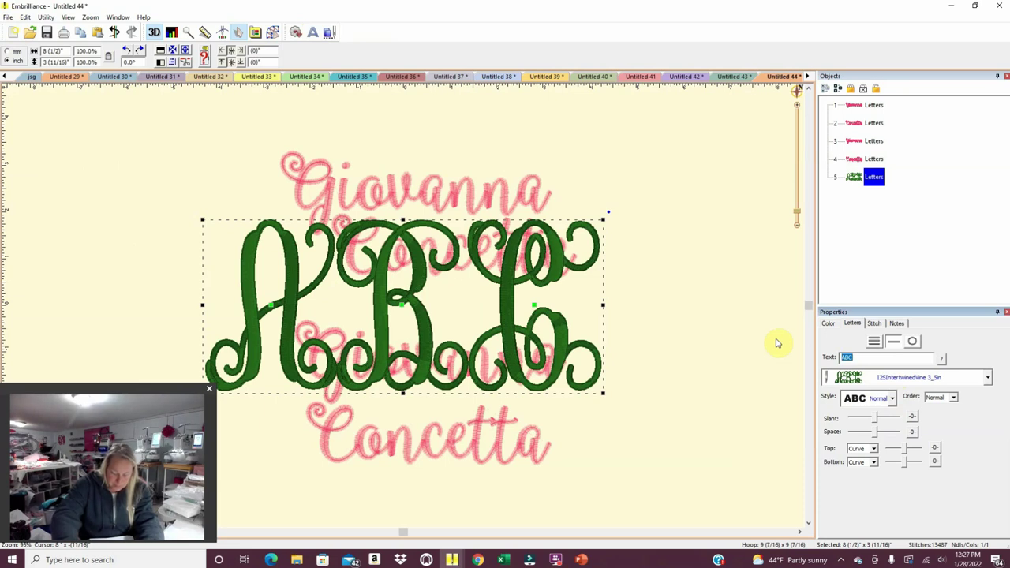
type("gP")
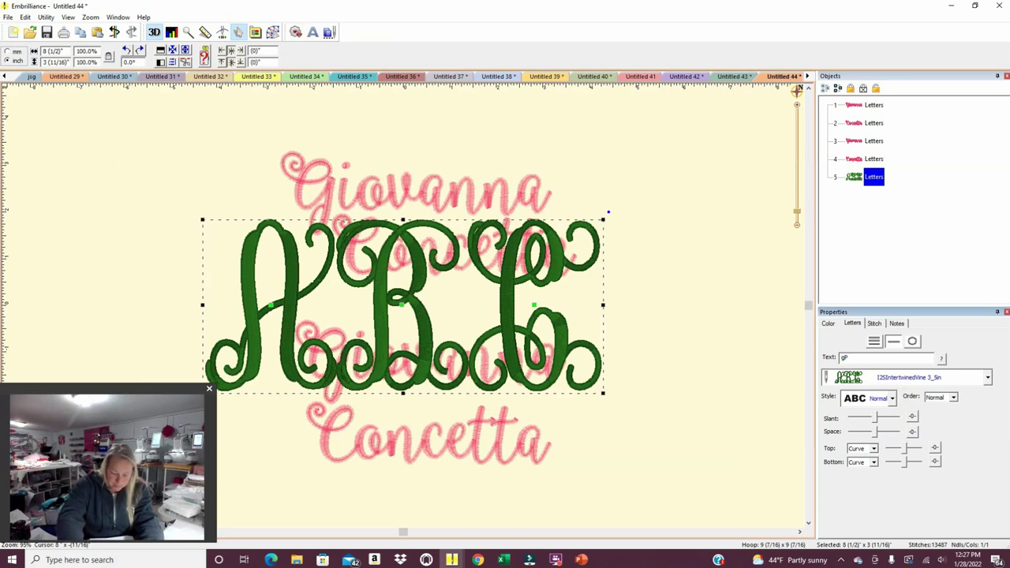
type("c")
key("Return")
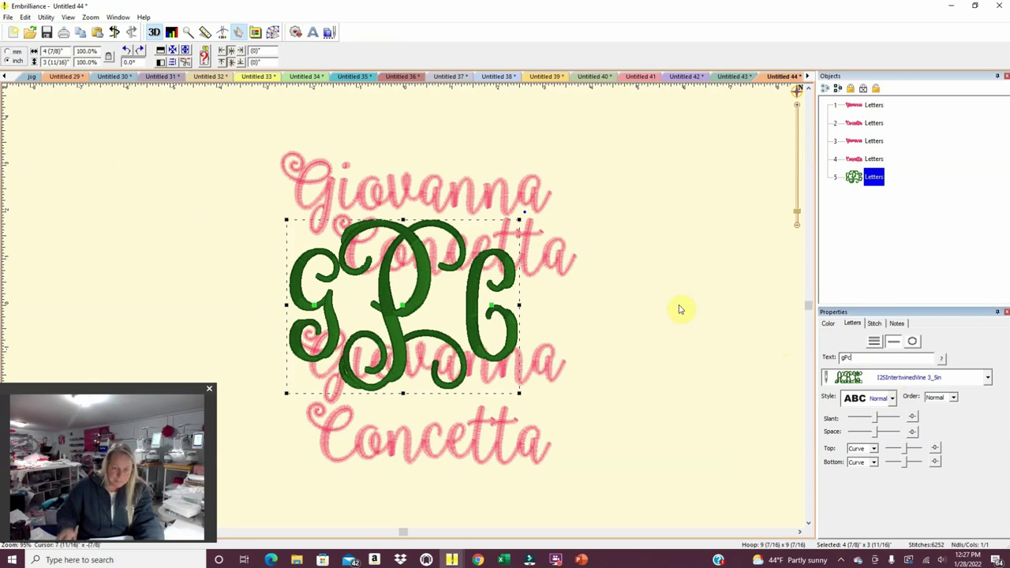
Move the gPc monogram just left of the top name and nudge the C slightly left.
left_click_drag(422, 300, 194, 213)
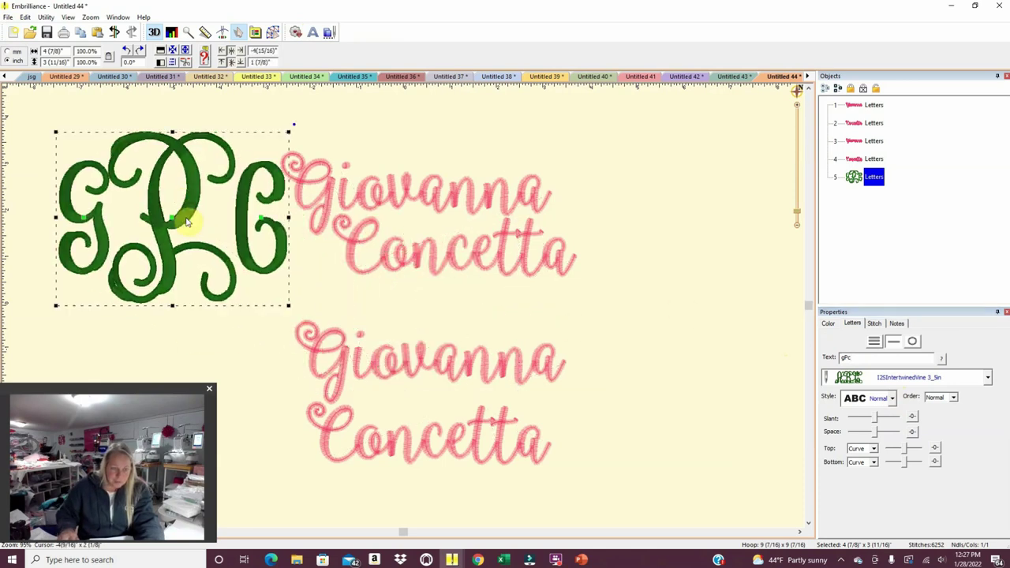
left_click_drag(263, 225, 252, 225)
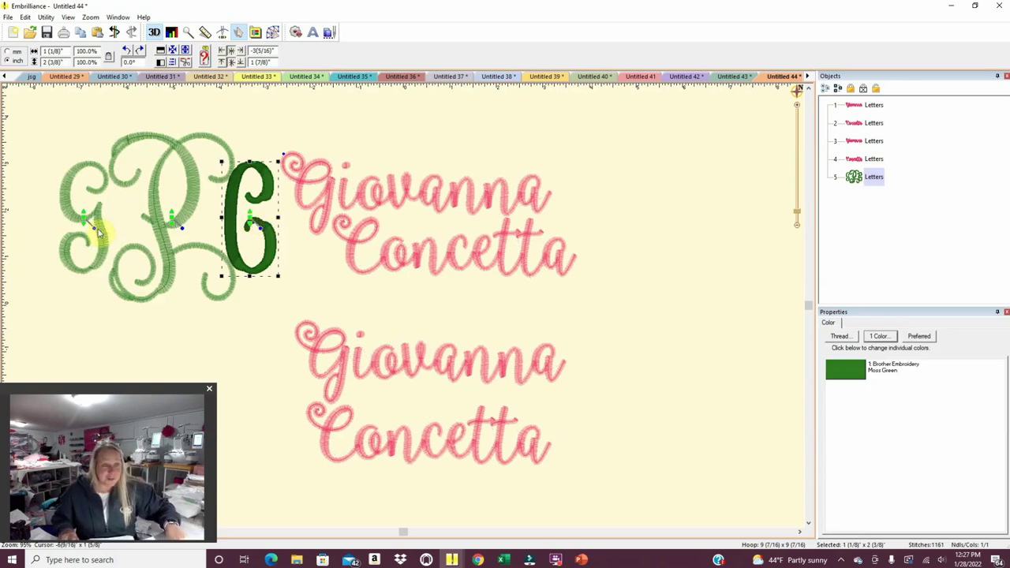
left_click(82, 222)
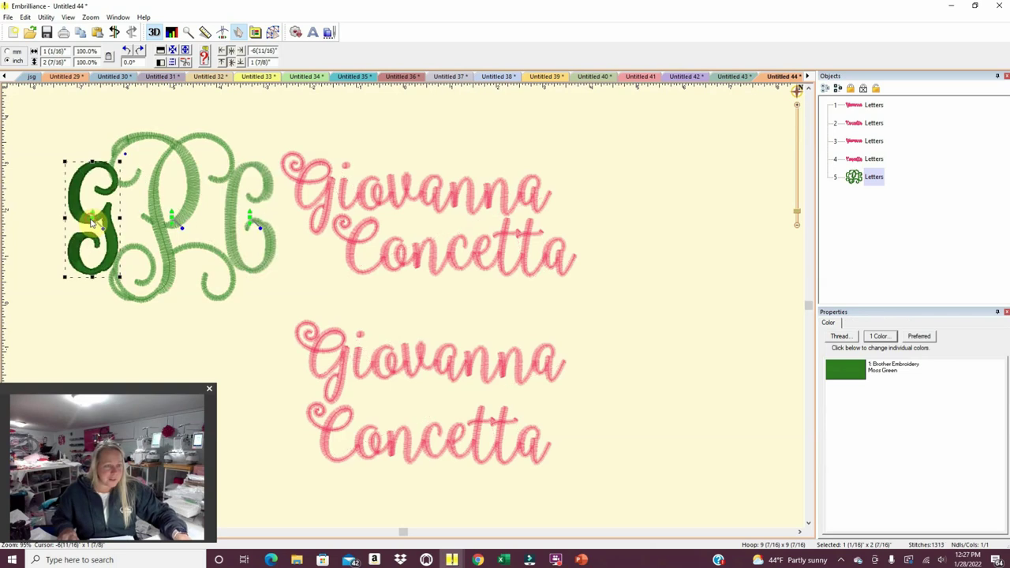
left_click(235, 322)
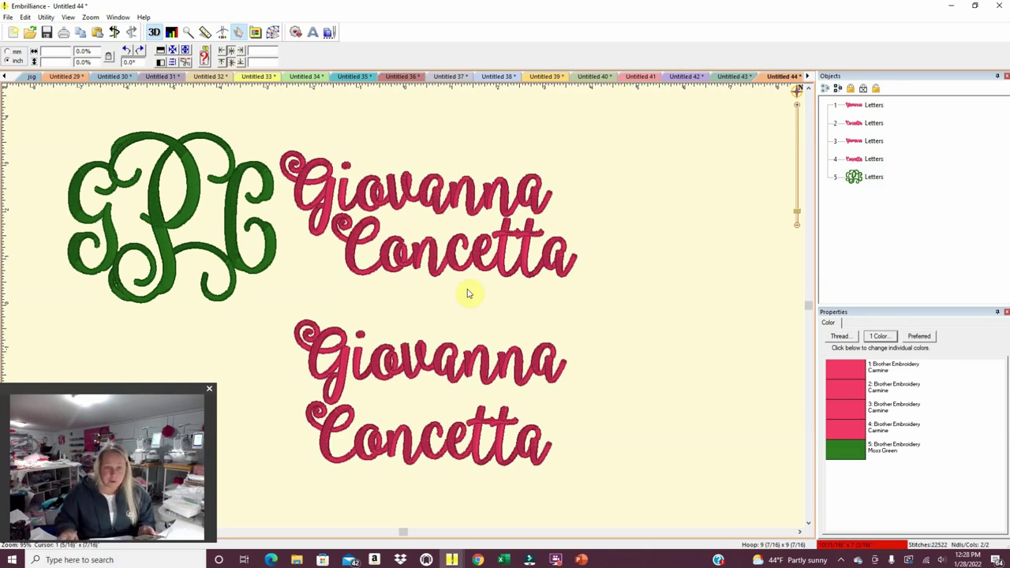
Delete the top name and position the remaining two-line name beside the gPc monogram.
left_click_drag(627, 319, 264, 116)
key("Delete")
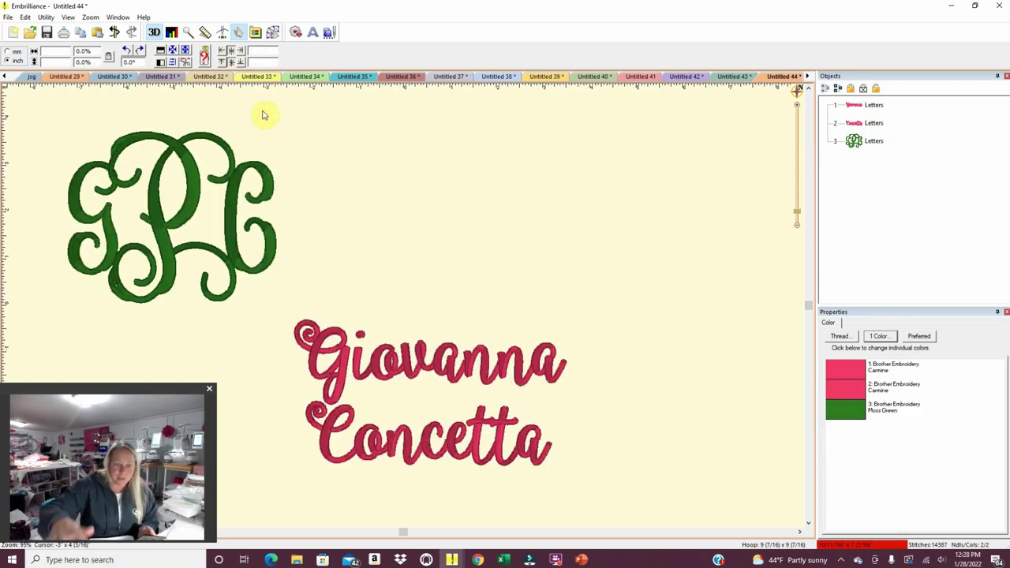
left_click_drag(568, 478, 272, 296)
left_click_drag(269, 282, 681, 504)
left_click(45, 16)
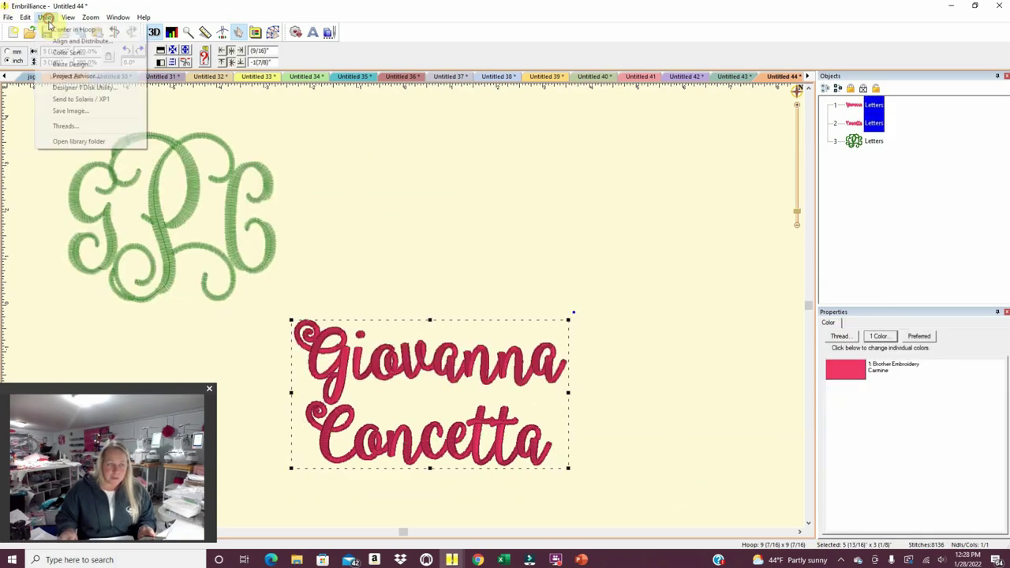
left_click(49, 26)
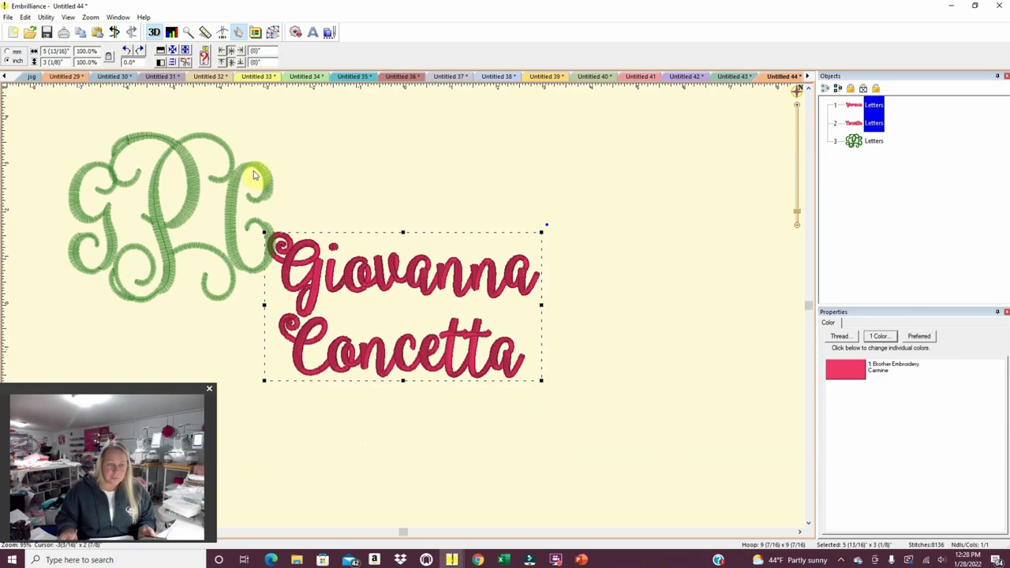
Turn on Draw Grid and Draw Hoop on the canvas.
left_click(67, 16)
left_click(87, 67)
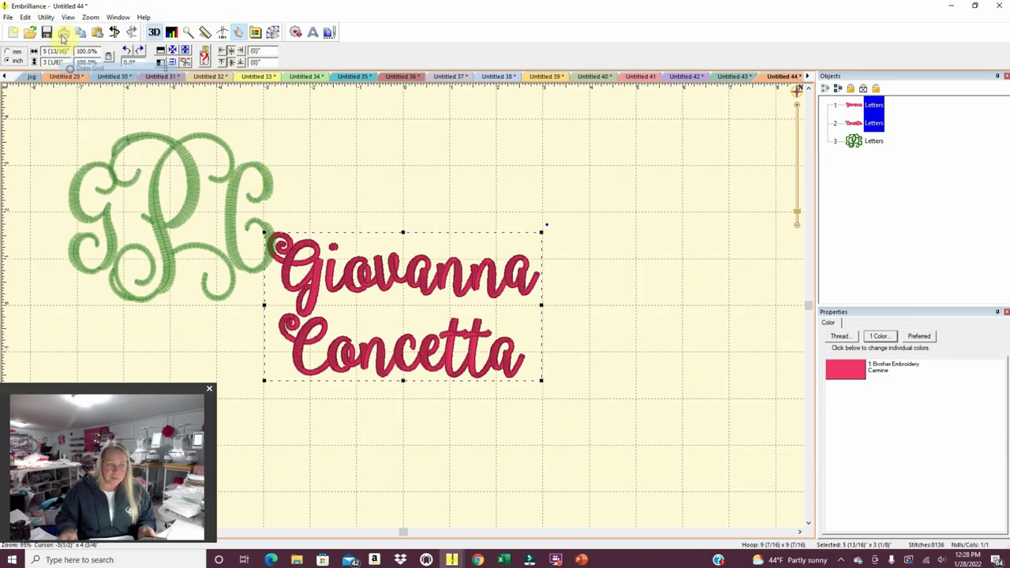
left_click(68, 16)
left_click(79, 80)
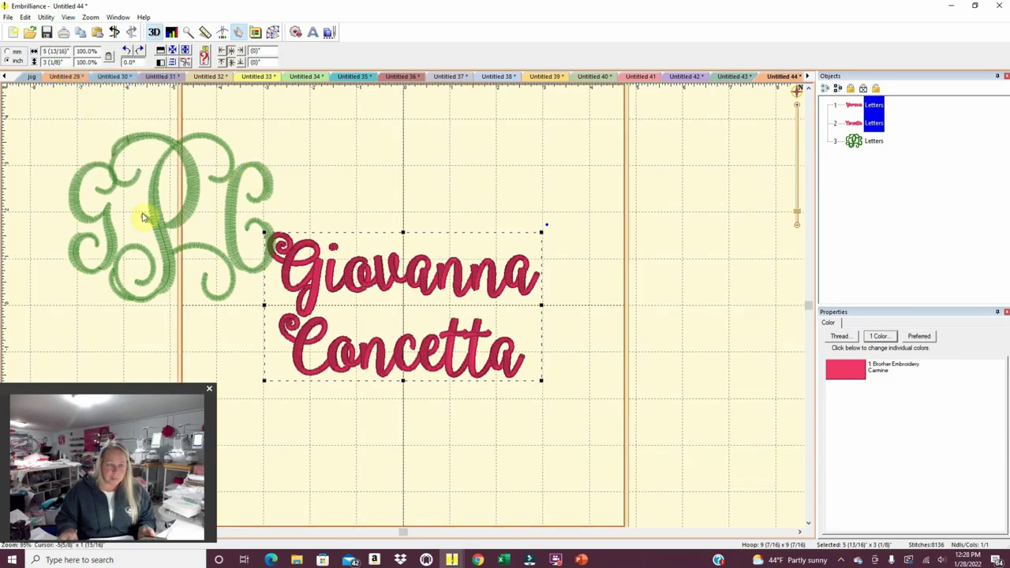
Copy the gPc monogram and paste it into a new Untitled 45 design.
left_click_drag(42, 109, 276, 292)
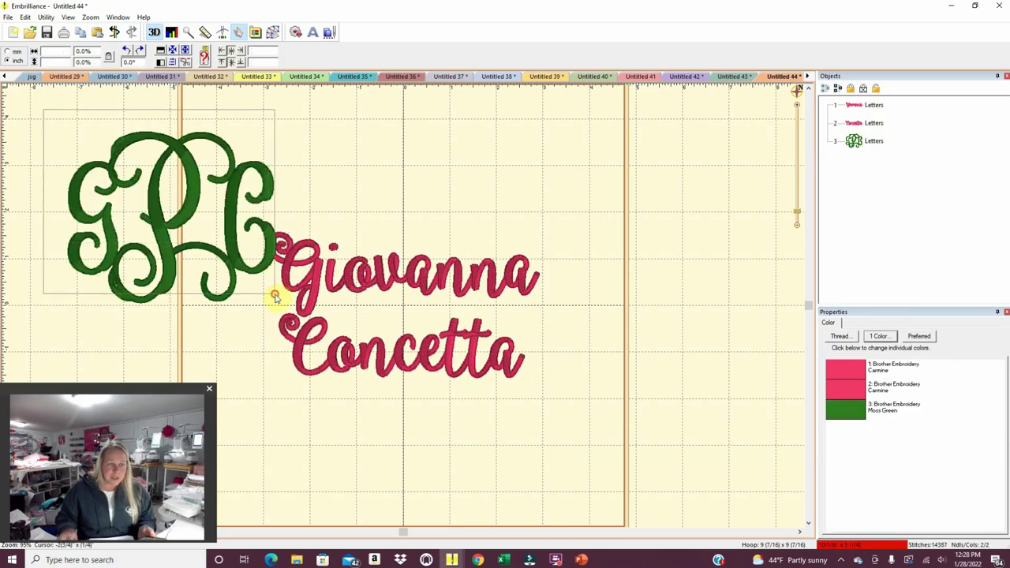
left_click_drag(39, 90, 281, 316)
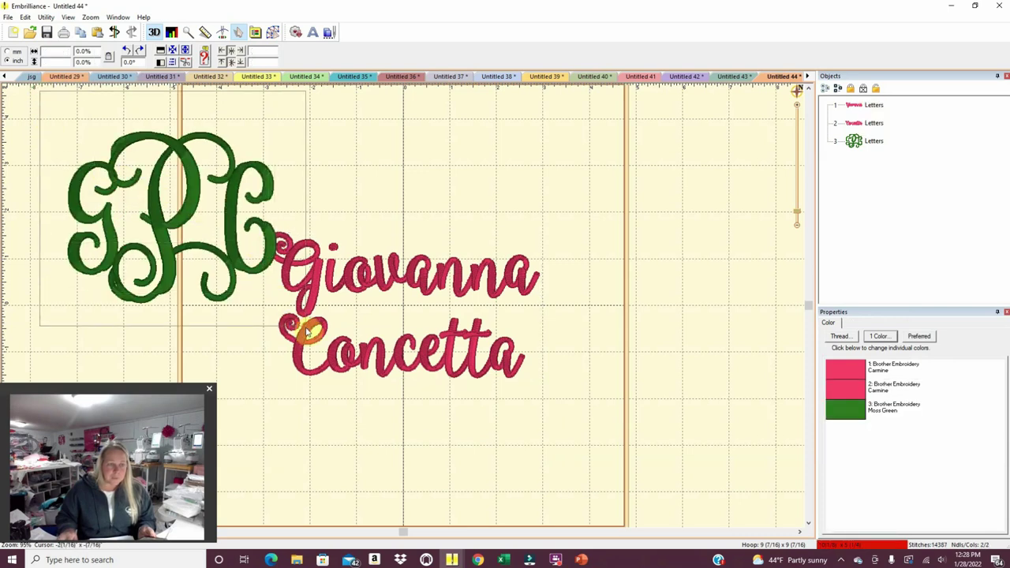
left_click(207, 218)
right_click(181, 199)
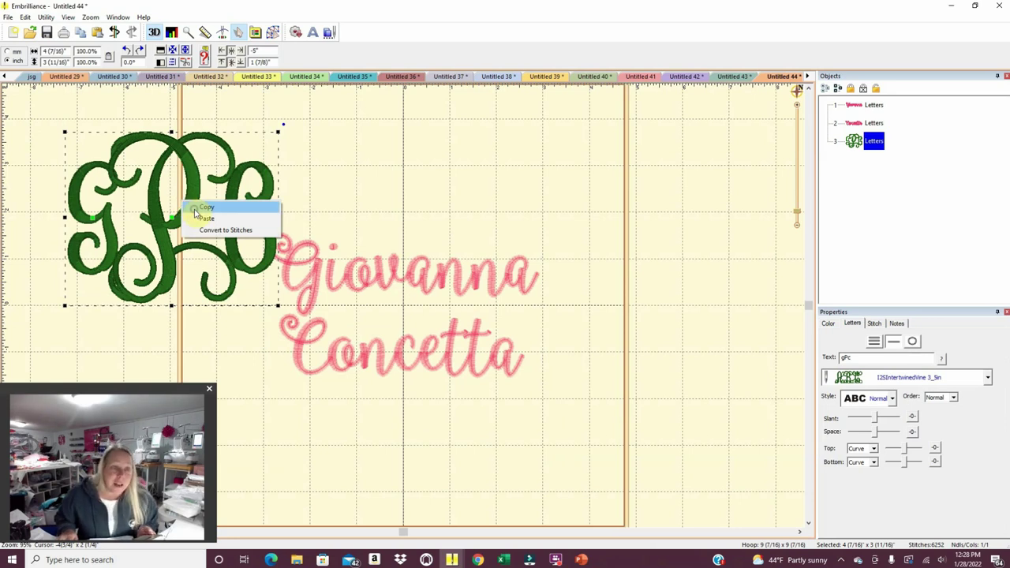
left_click(197, 208)
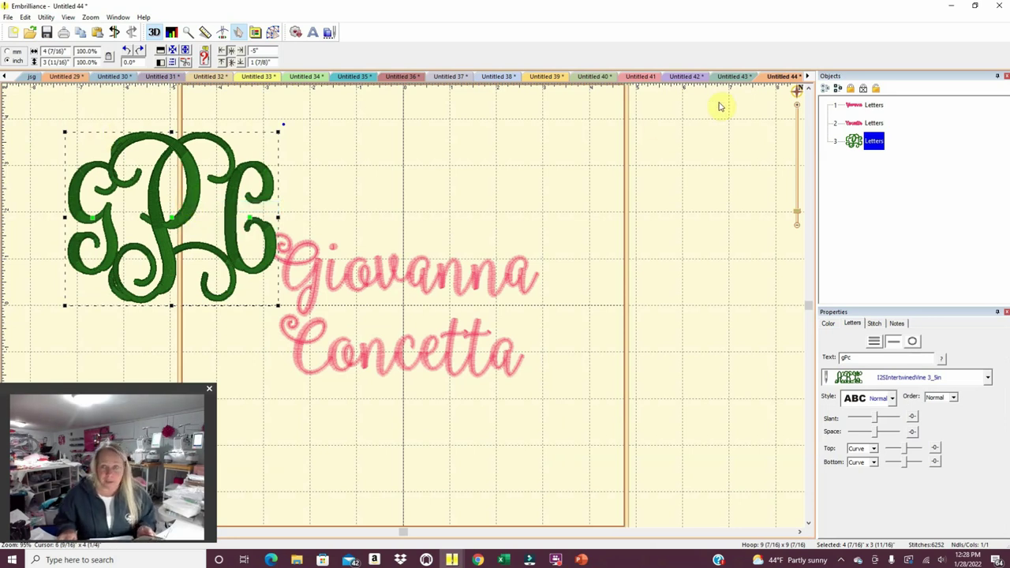
left_click(19, 37)
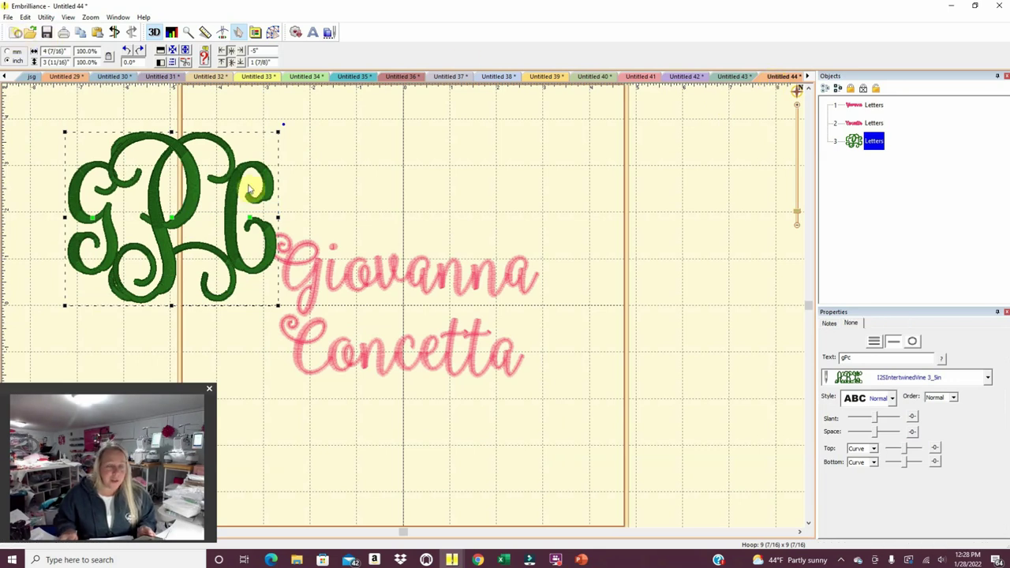
right_click(349, 251)
left_click(374, 257)
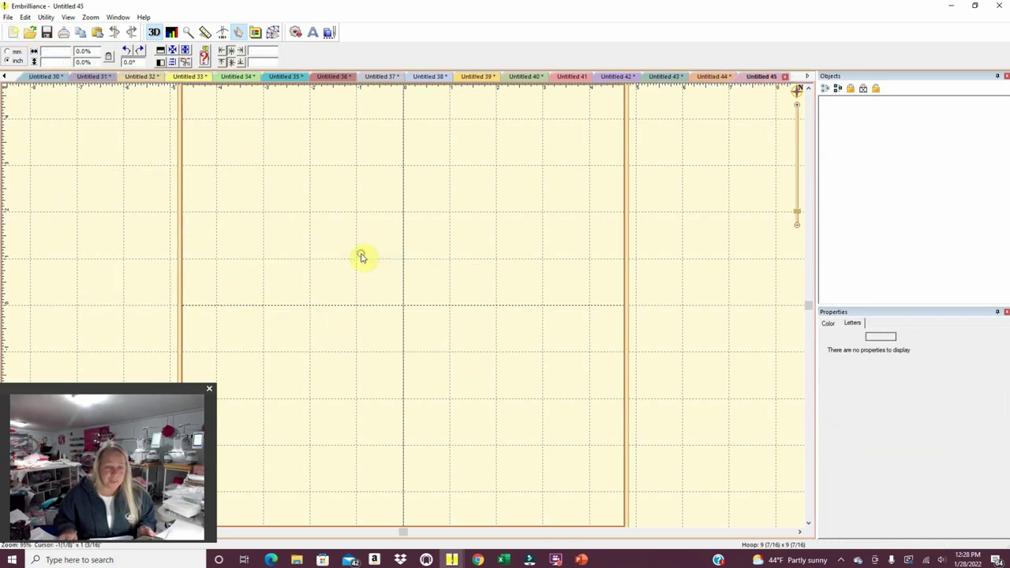
Center the gPc monogram in the hoop and print it.
left_click(46, 16)
left_click(48, 29)
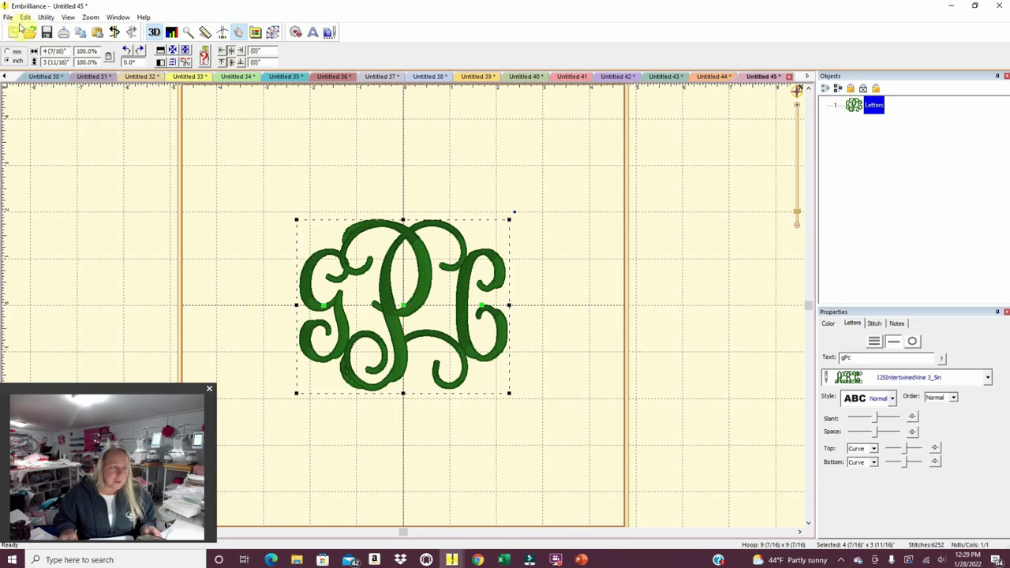
left_click(6, 16)
left_click(26, 168)
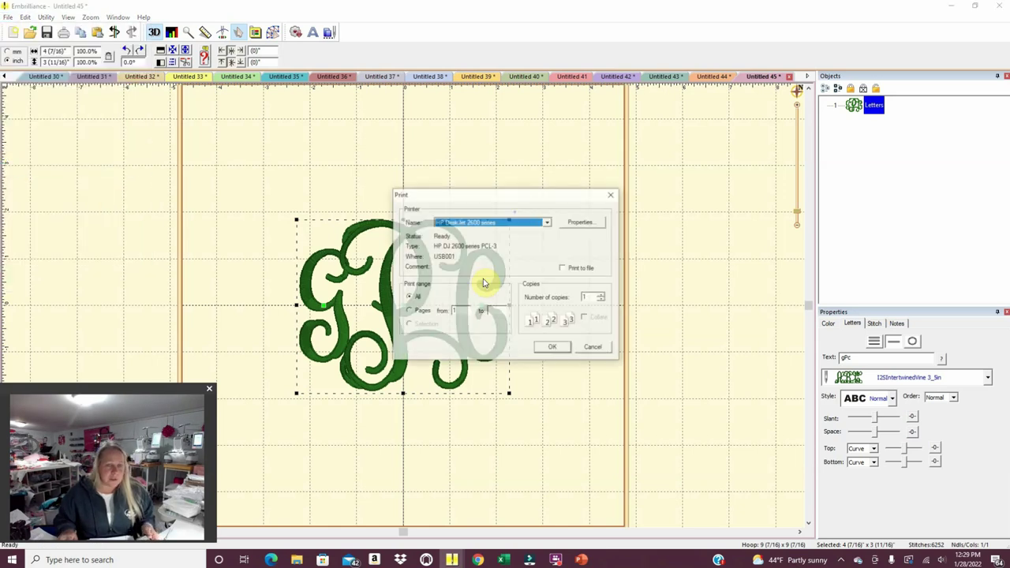
left_click(543, 348)
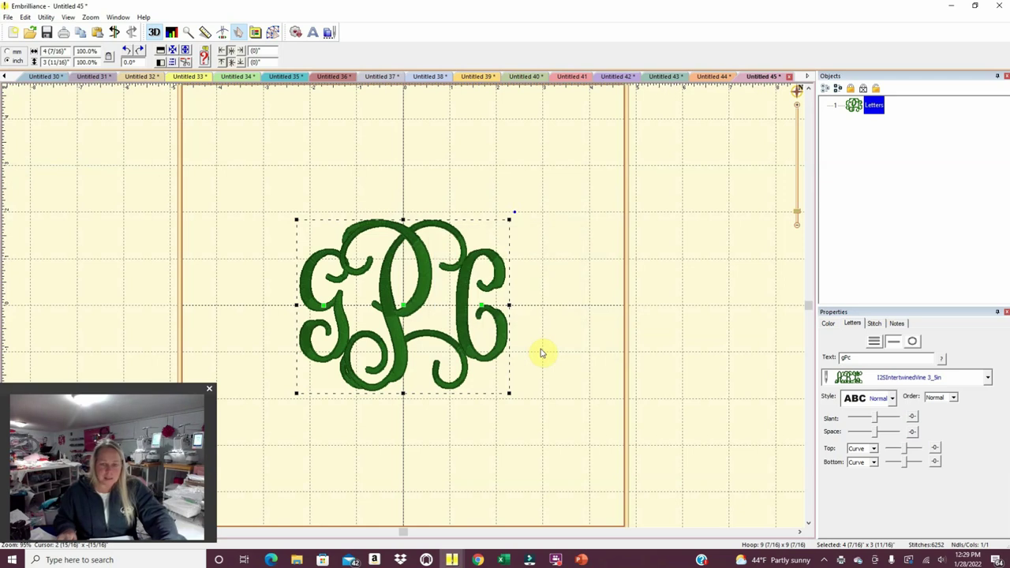
In Untitled 44, delete the monogram and print the two-line name alone.
left_click(712, 76)
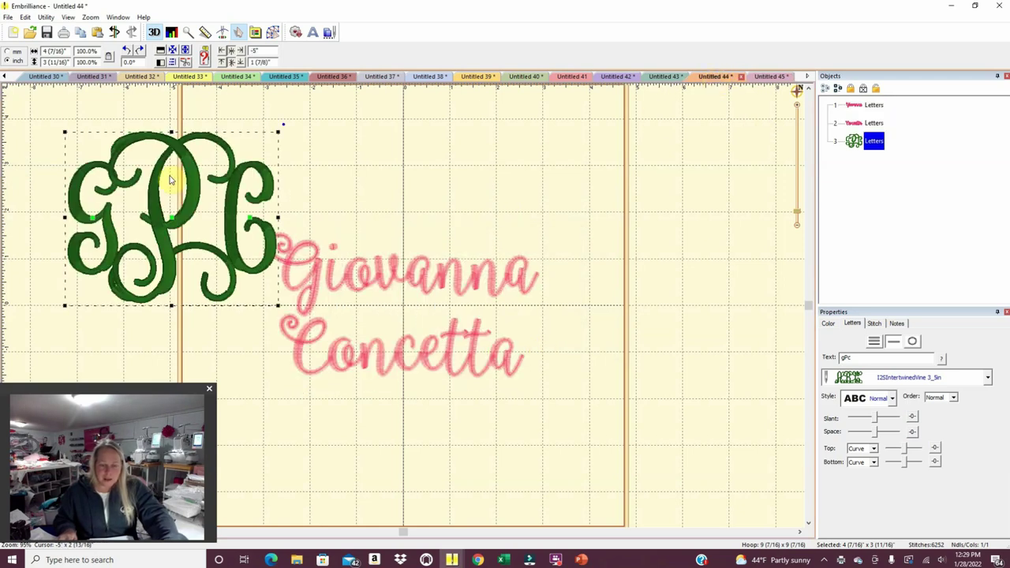
key("Delete")
left_click(6, 17)
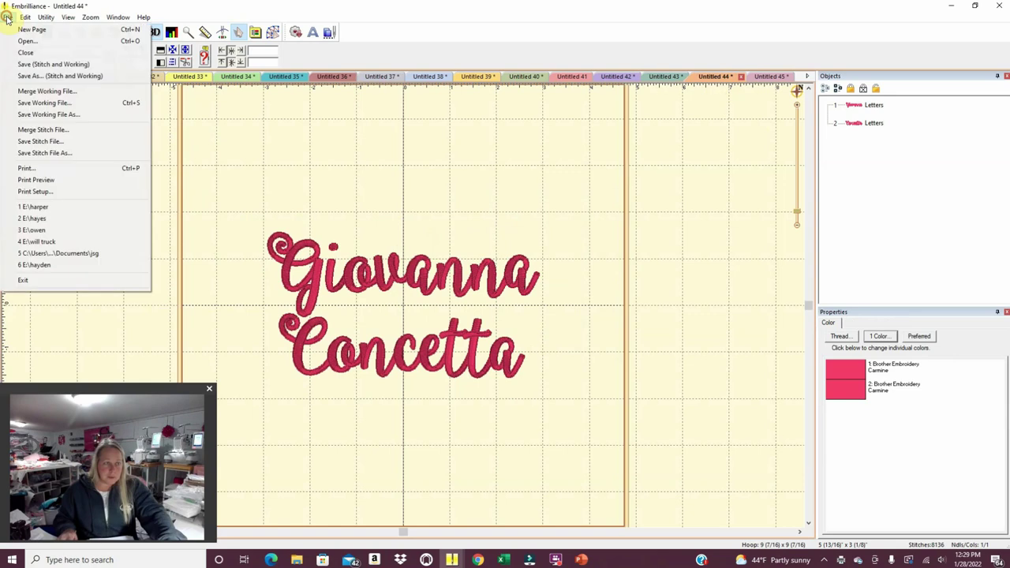
left_click(27, 168)
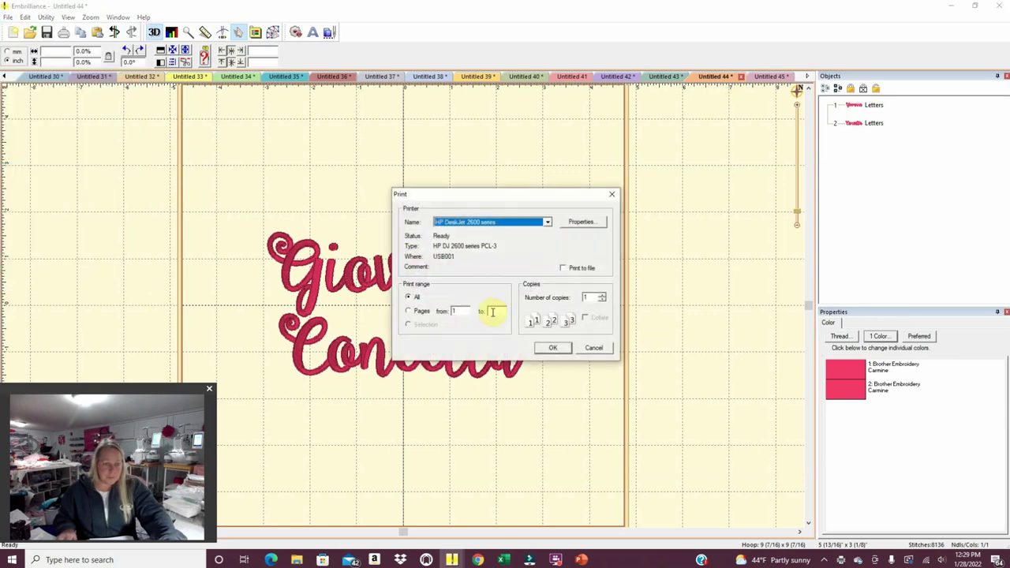
left_click(552, 347)
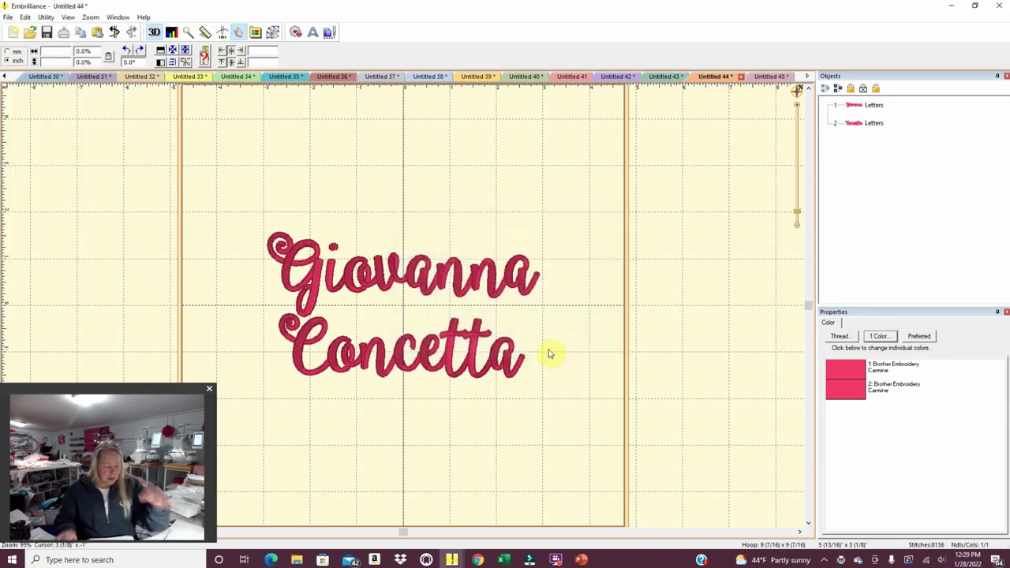
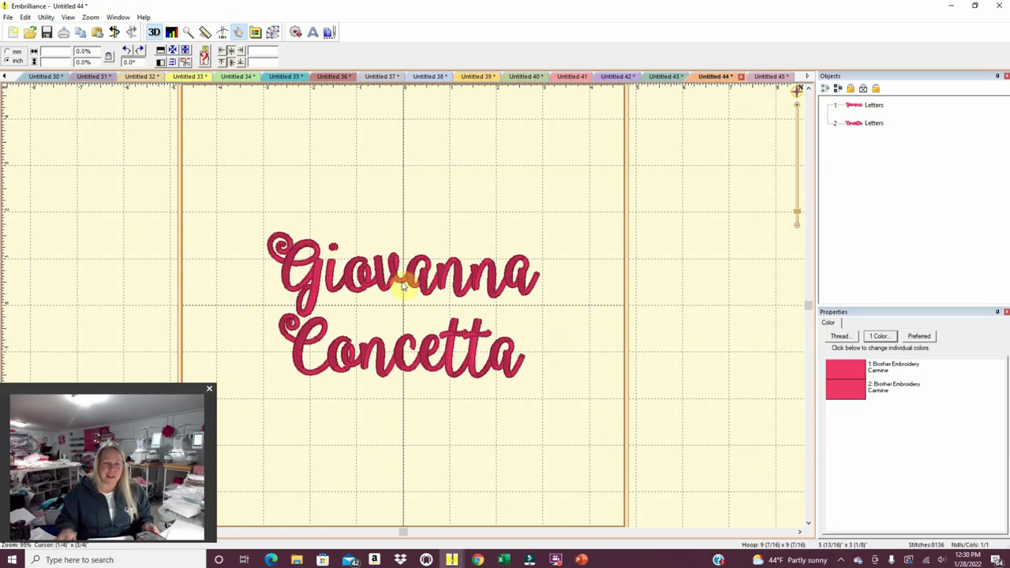
View the gPc monogram in Untitled 45, then start a blank Untitled 46 design.
left_click(761, 76)
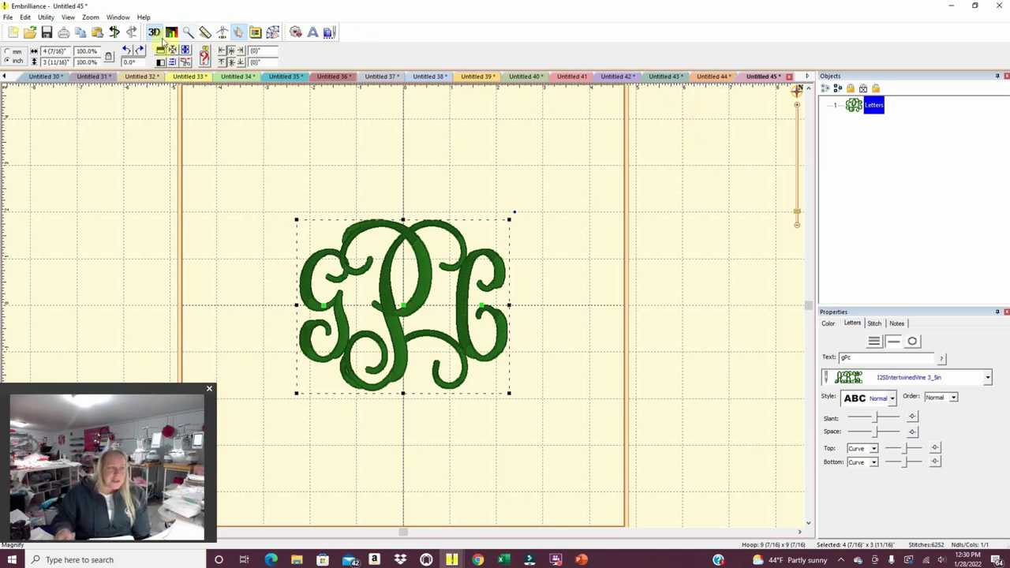
left_click(13, 34)
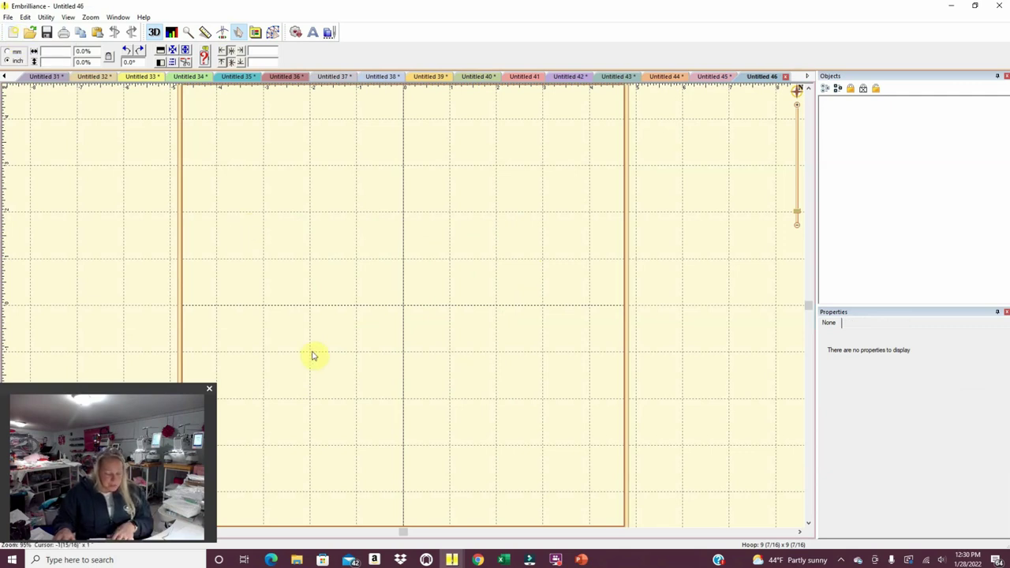
left_click(296, 559)
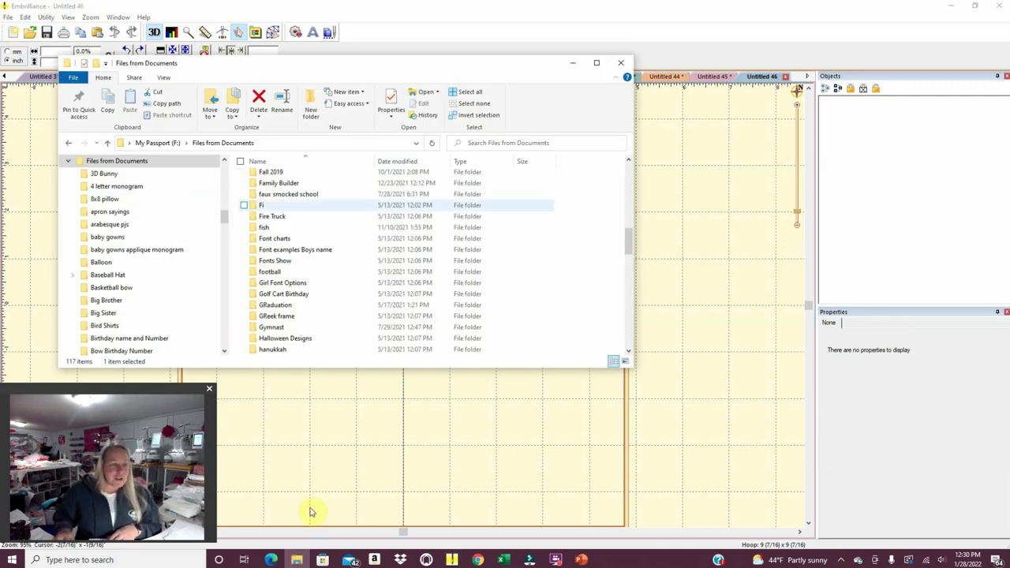
mouse_move(296, 560)
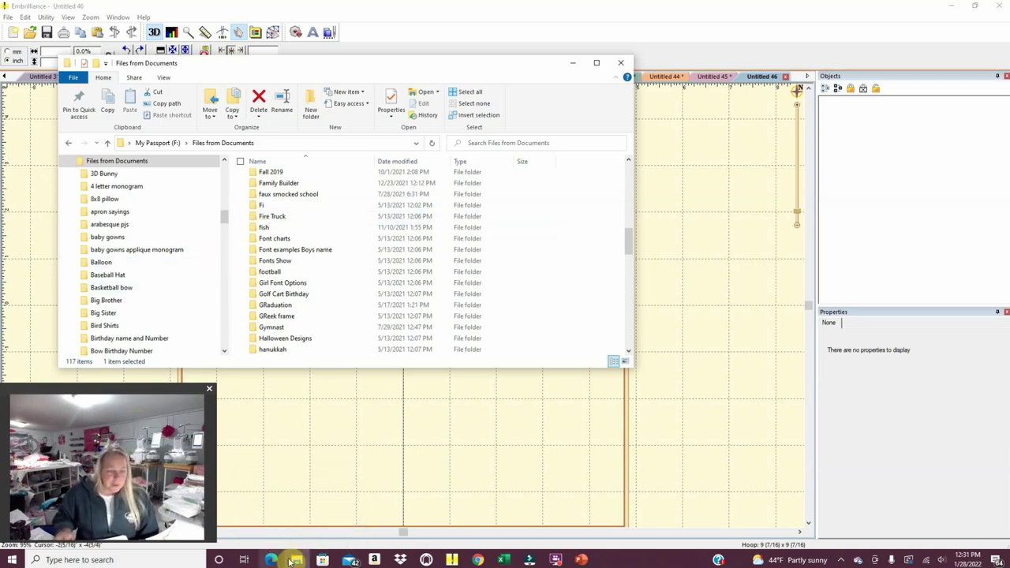
left_click(296, 559)
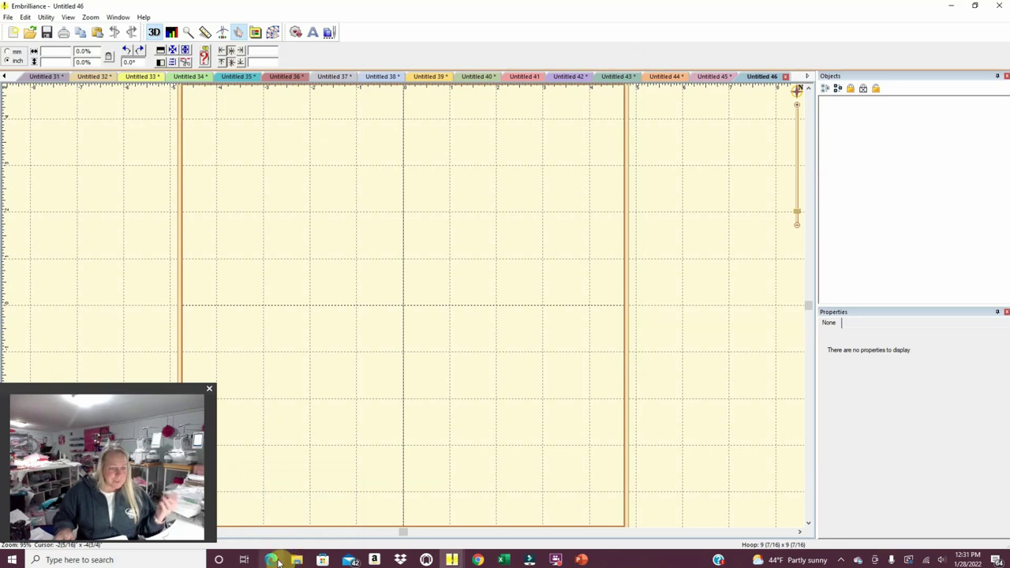
In Etsy Orders & Shipping, read the buyer's Big Sister Little Sister message thread for the name.
left_click(271, 560)
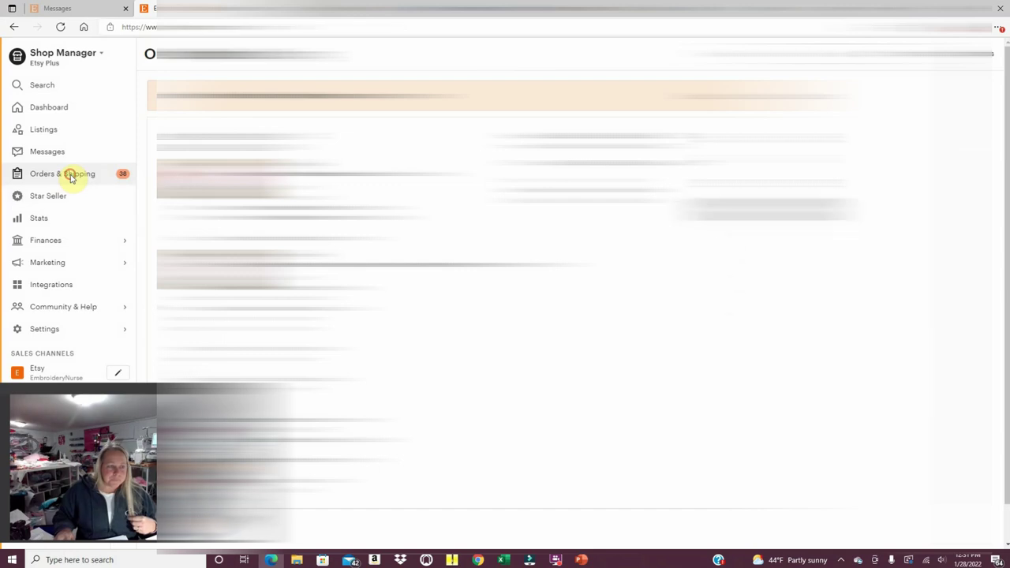
left_click(69, 175)
scroll(379, 274, "down", 5)
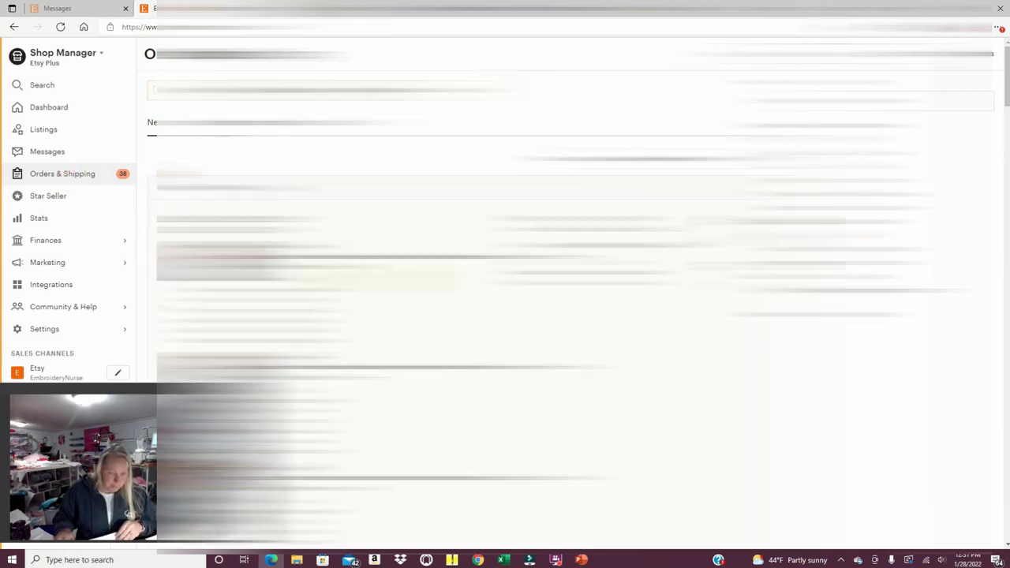
scroll(581, 294, "down", 10)
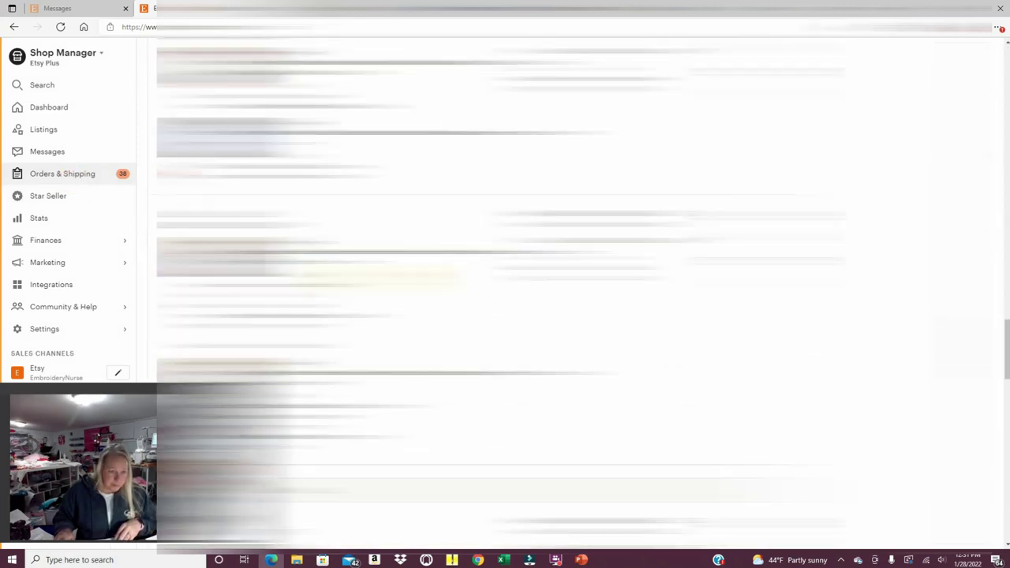
scroll(505, 291, "down", 6)
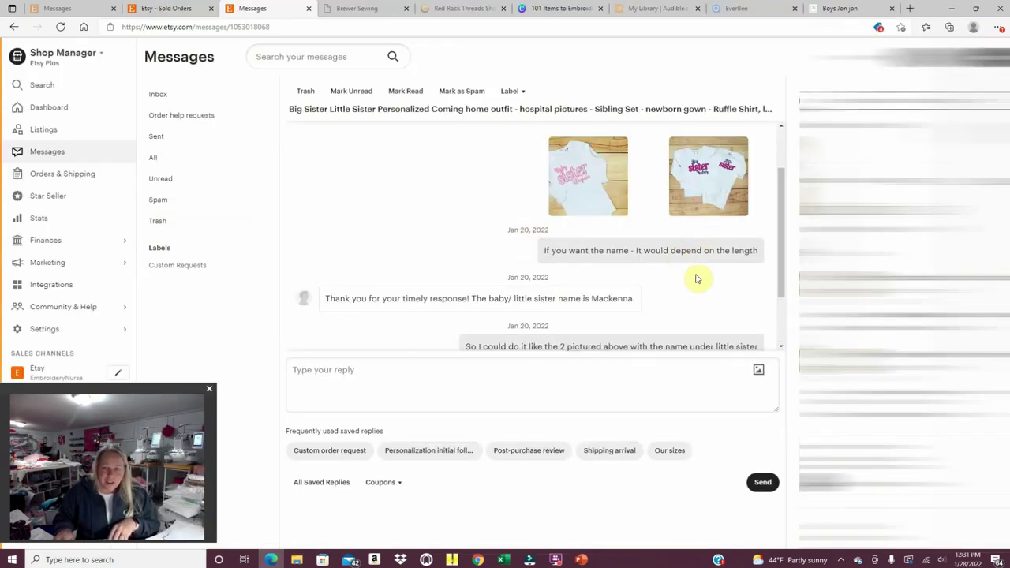
scroll(715, 300, "up", 3)
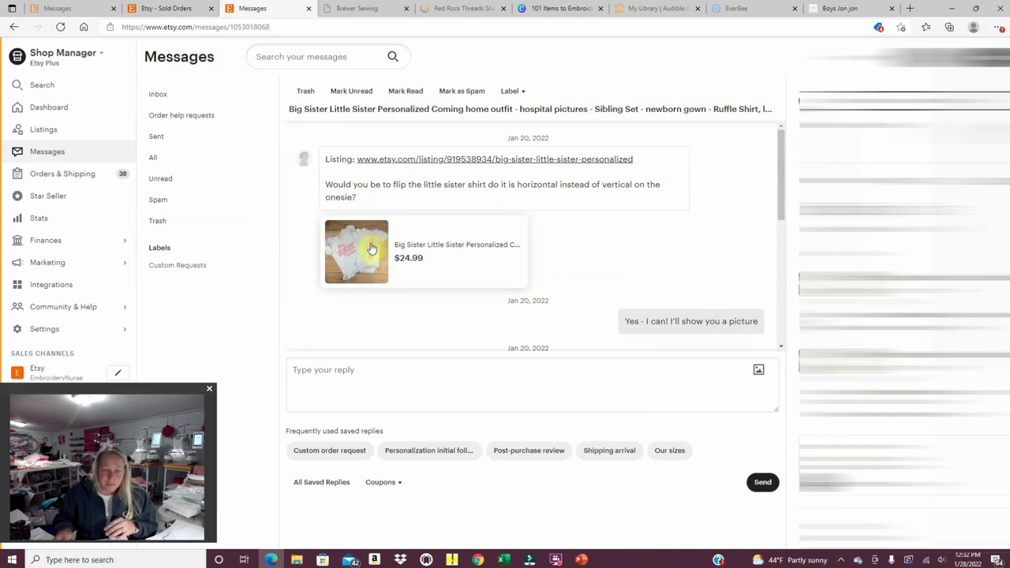
scroll(609, 245, "down", 1)
scroll(609, 245, "down", 1)
scroll(639, 271, "down", 2)
scroll(641, 272, "up", 2)
scroll(641, 272, "up", 2)
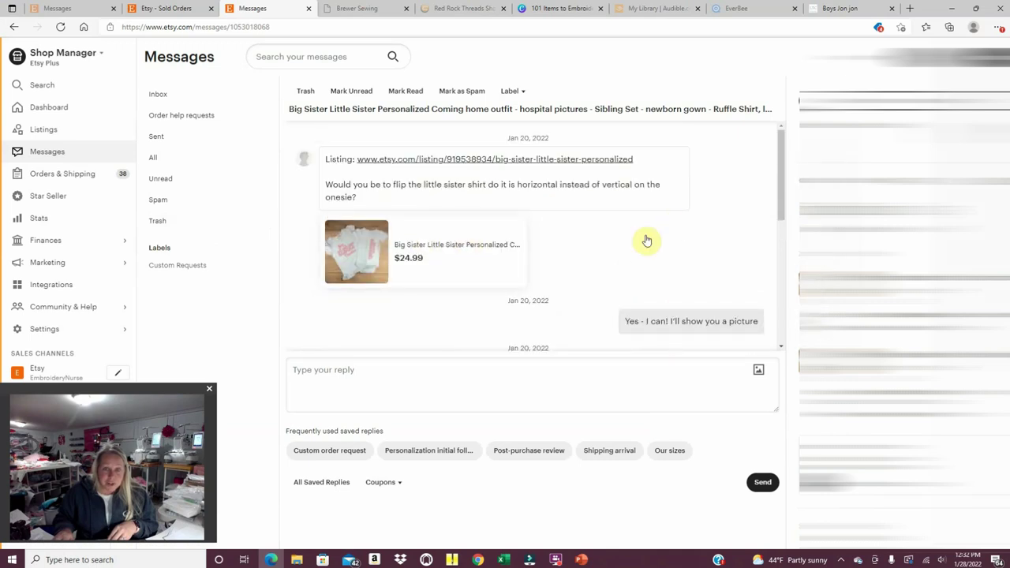
scroll(660, 263, "down", 3)
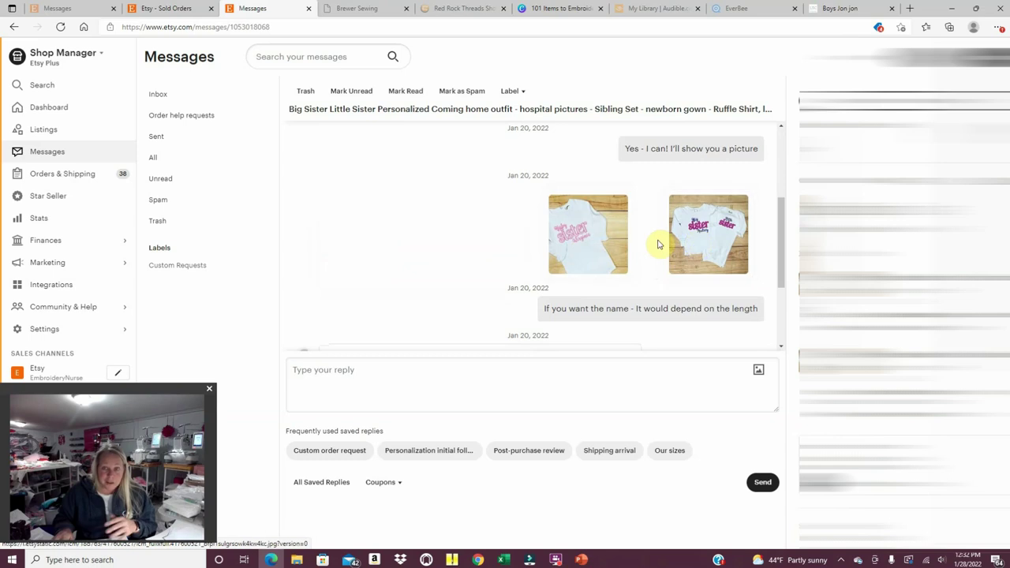
scroll(659, 245, "down", 1)
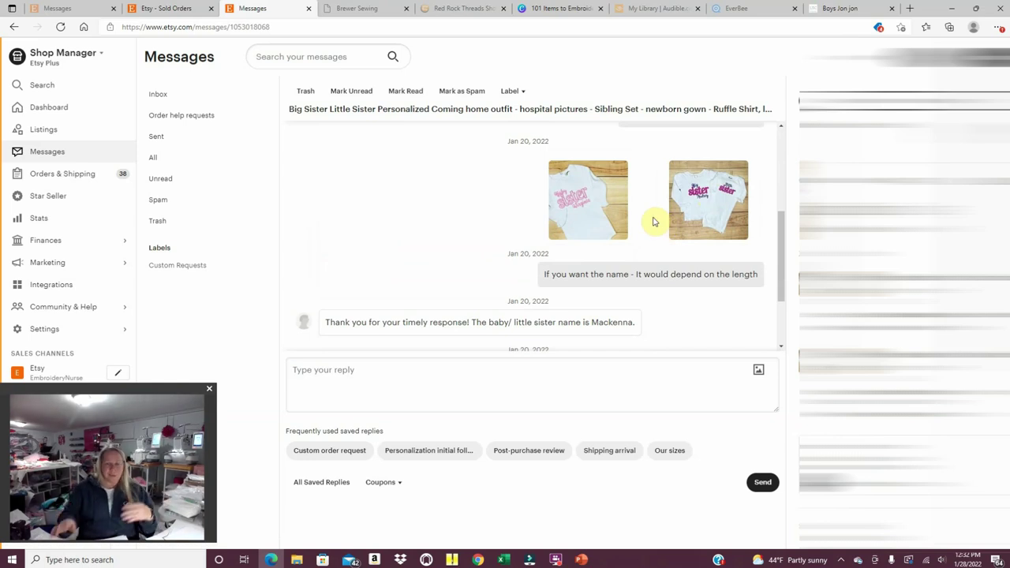
scroll(665, 218, "down", 2)
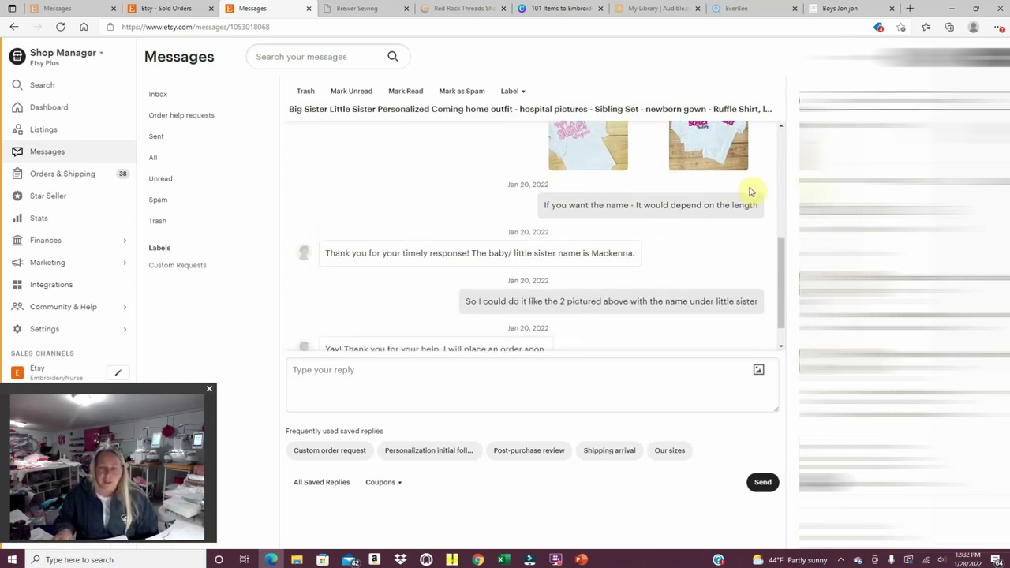
scroll(695, 169, "up", 1)
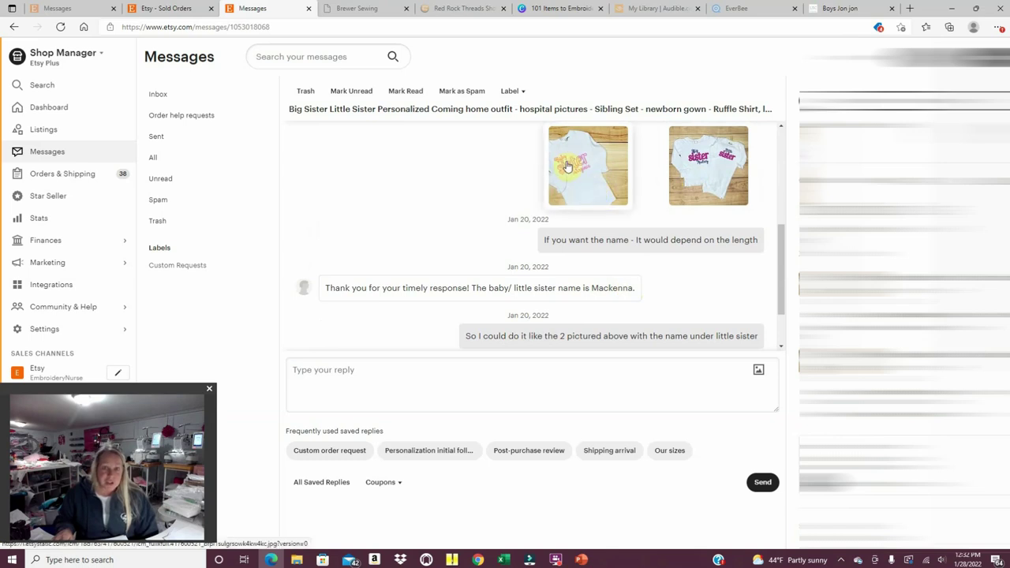
scroll(541, 292, "down", 2)
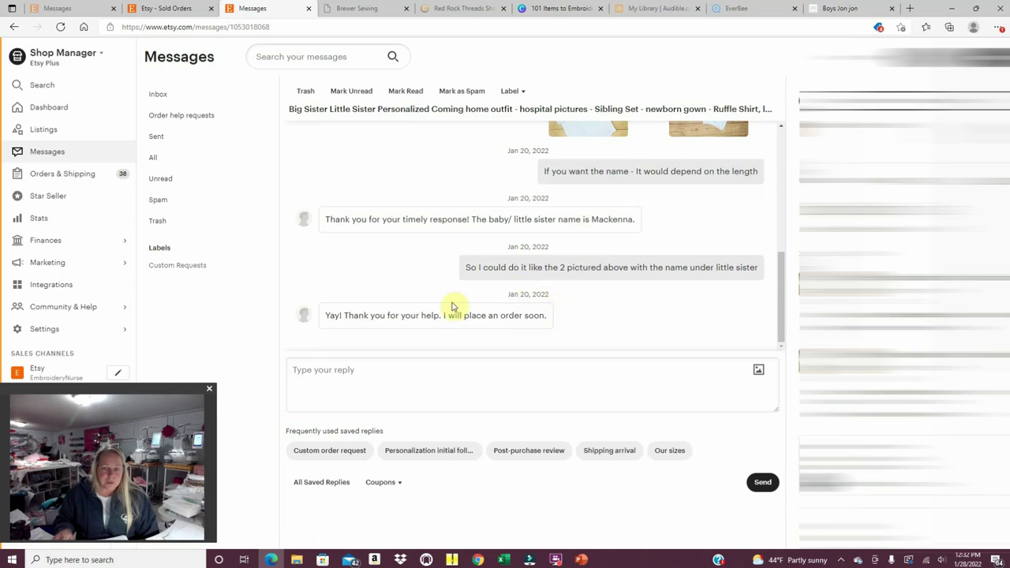
left_click(612, 371)
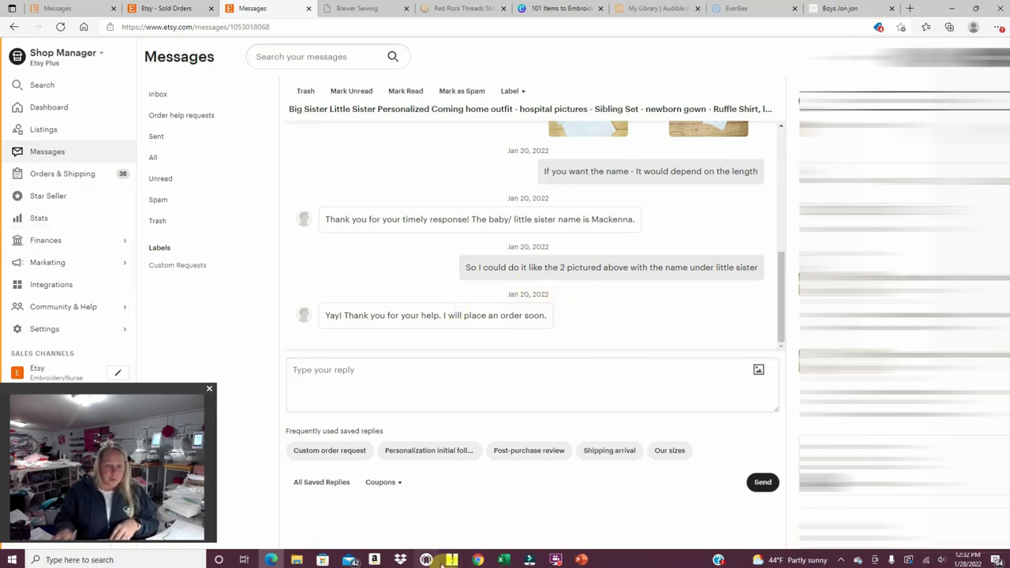
Drag the saved big sister name file from the Big Sister folder onto Untitled 46.
mouse_move(451, 559)
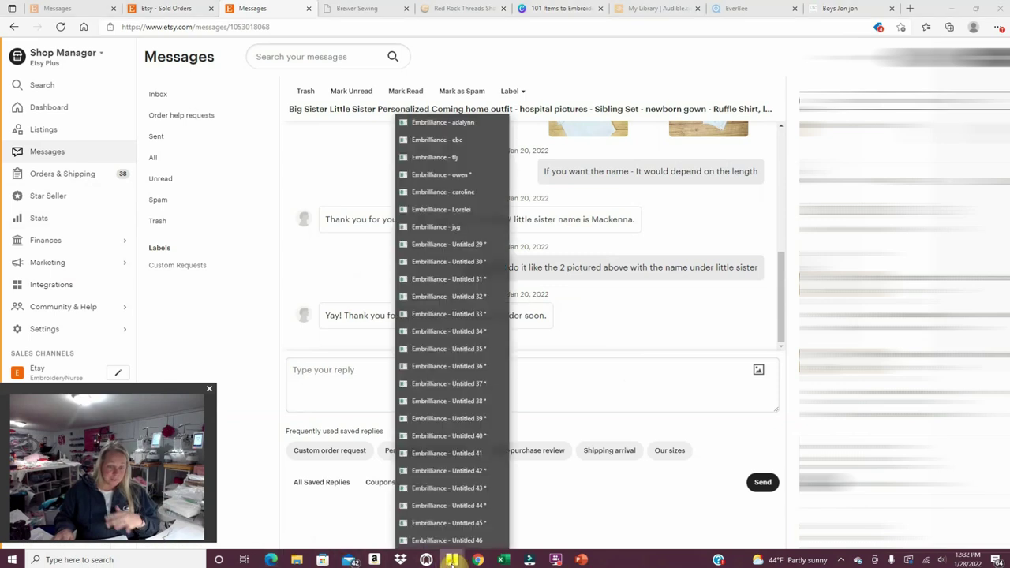
left_click(453, 539)
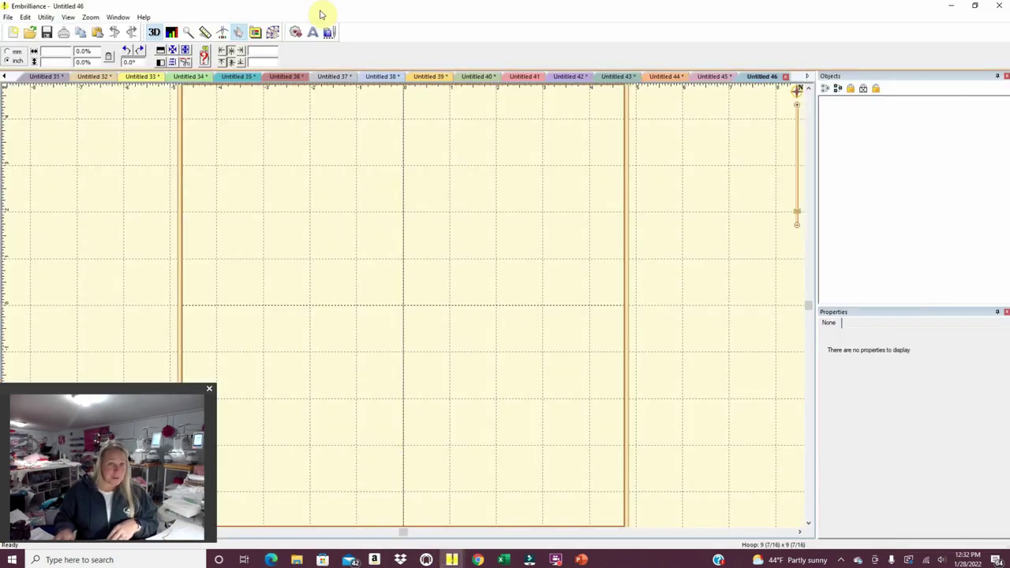
left_click(297, 559)
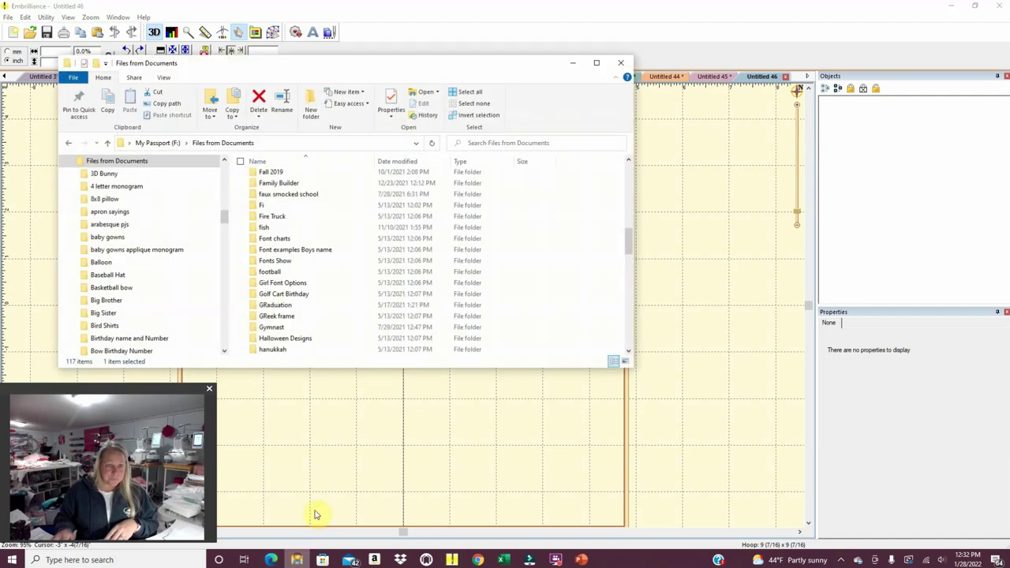
scroll(277, 253, "down", 3)
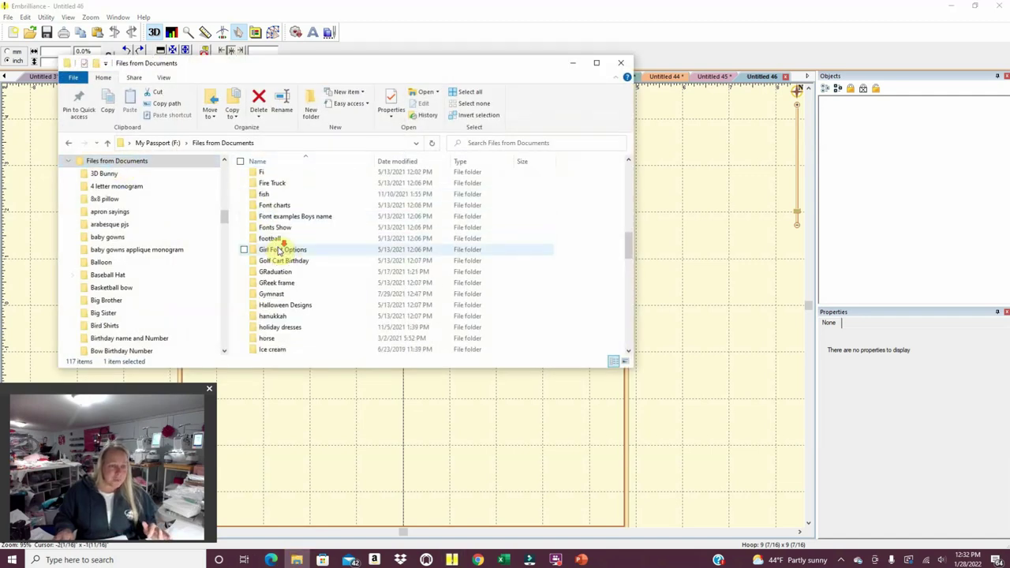
scroll(277, 251, "up", 12)
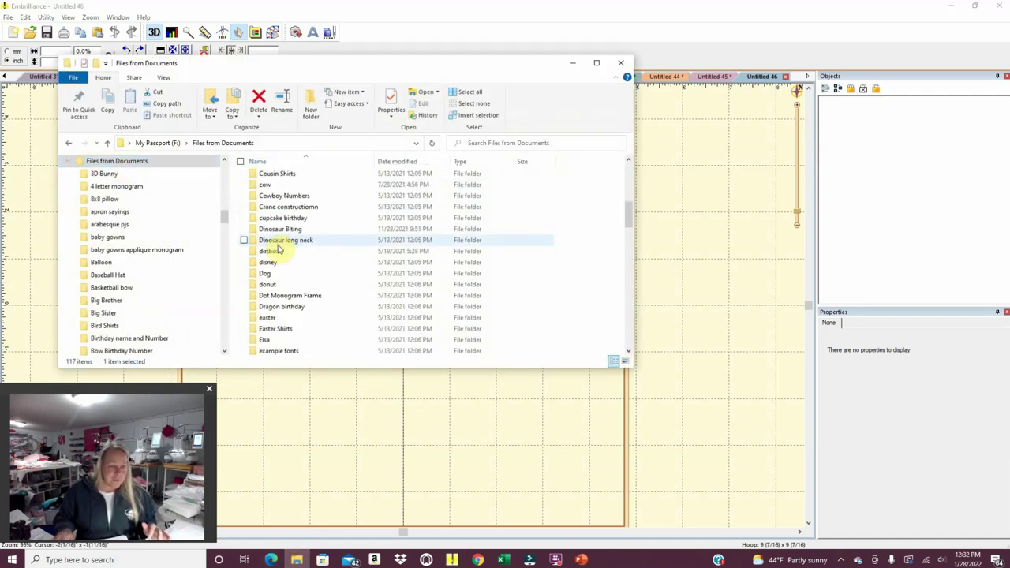
scroll(272, 268, "up", 2)
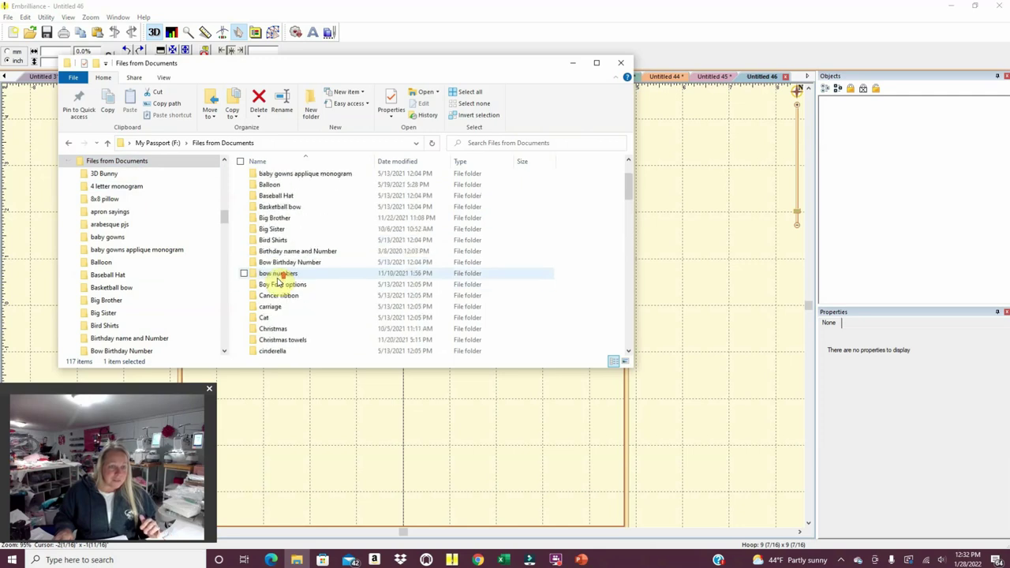
double_click(271, 228)
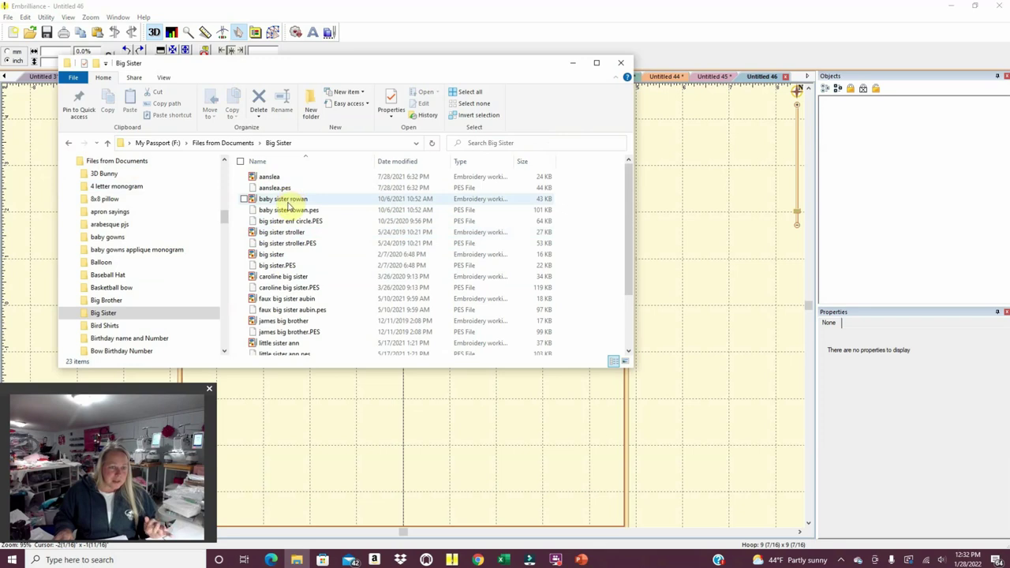
left_click(286, 277)
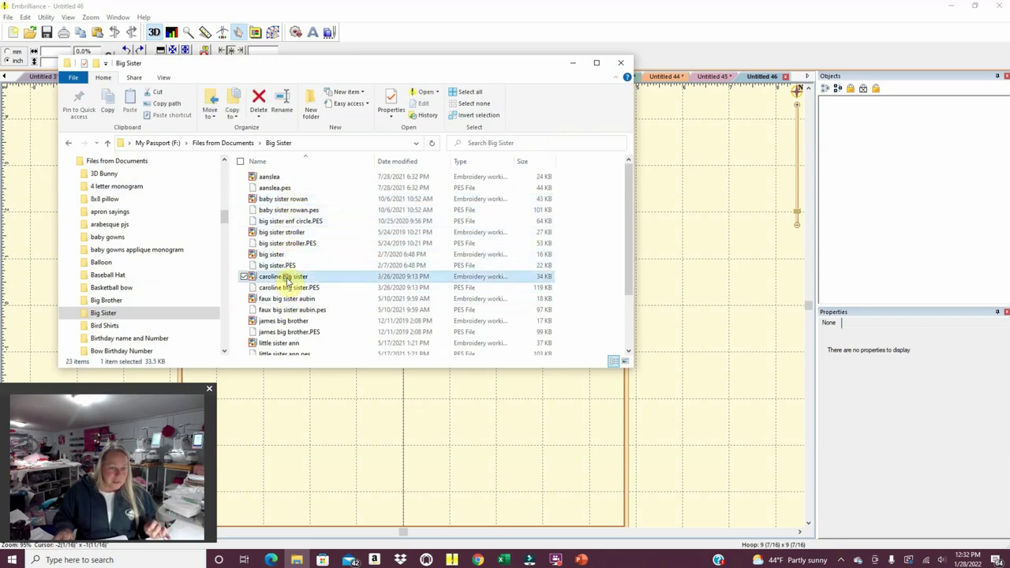
left_click_drag(287, 278, 315, 389)
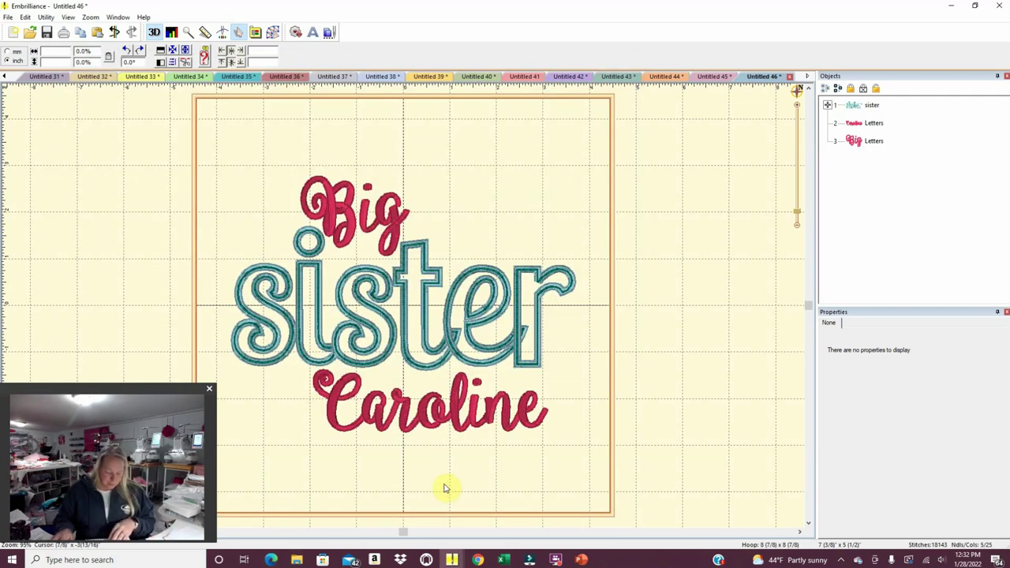
Replace the name under sister with the requested big sister's name.
left_click(412, 430)
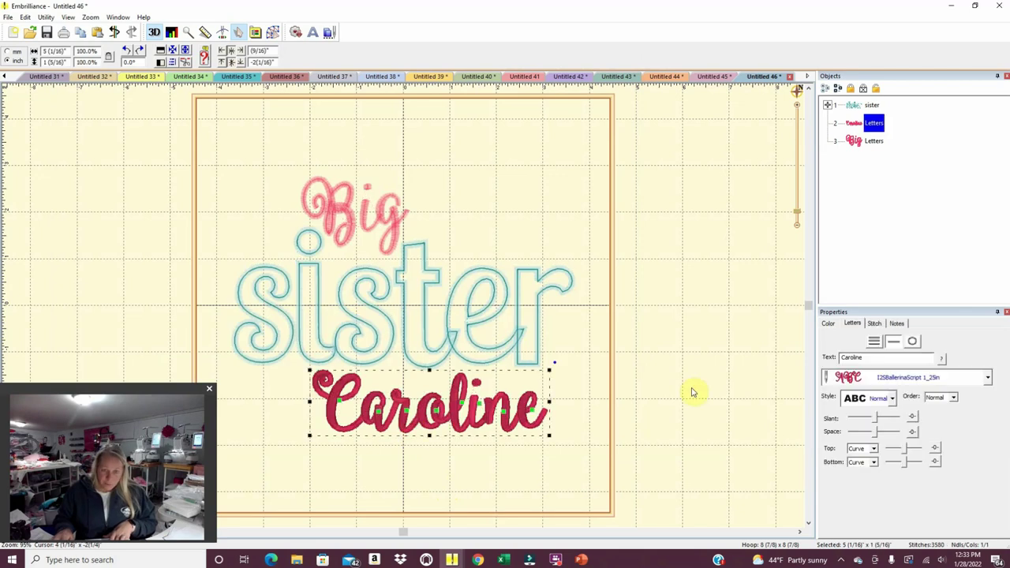
left_click(863, 358)
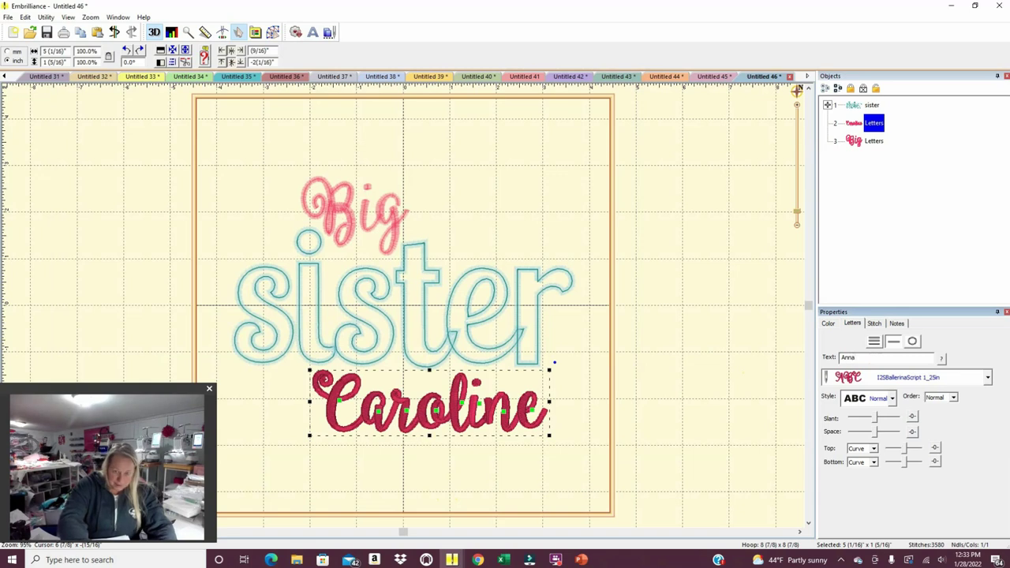
type("Annabelle")
key("Return")
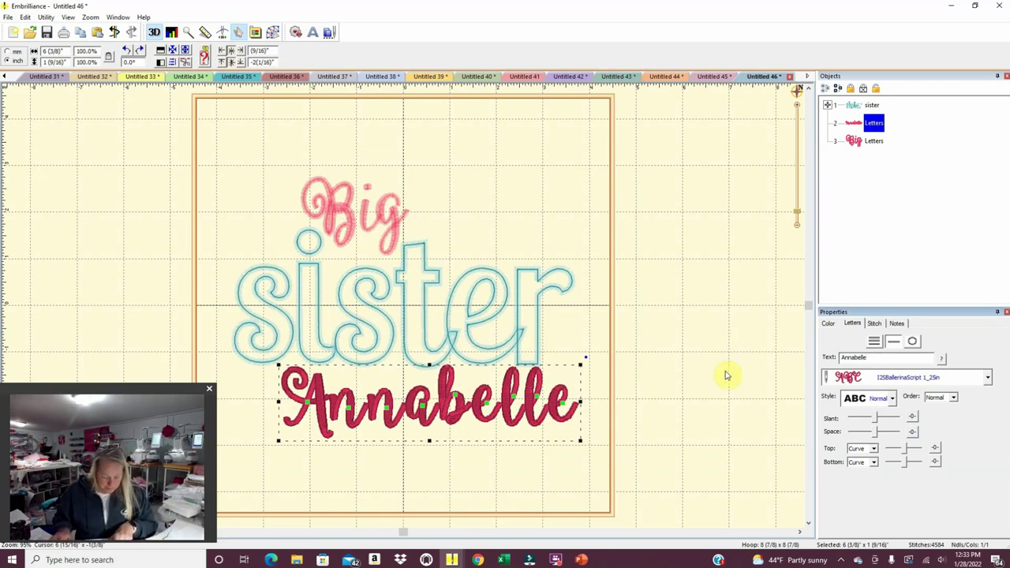
left_click(386, 410)
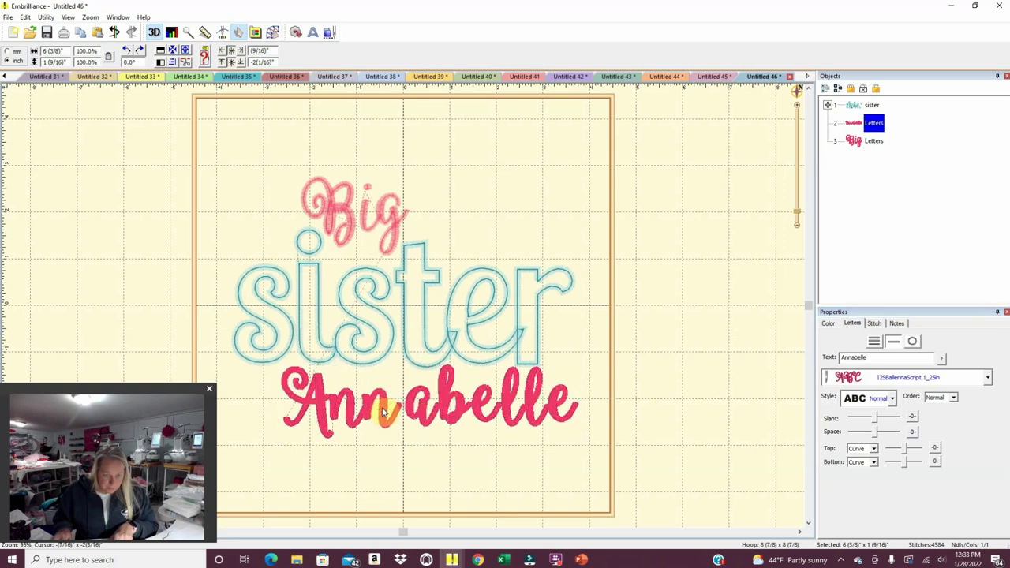
Tighten the spacing between the name's letters and shift the whole name right under sister.
left_click(384, 411)
left_click(420, 406)
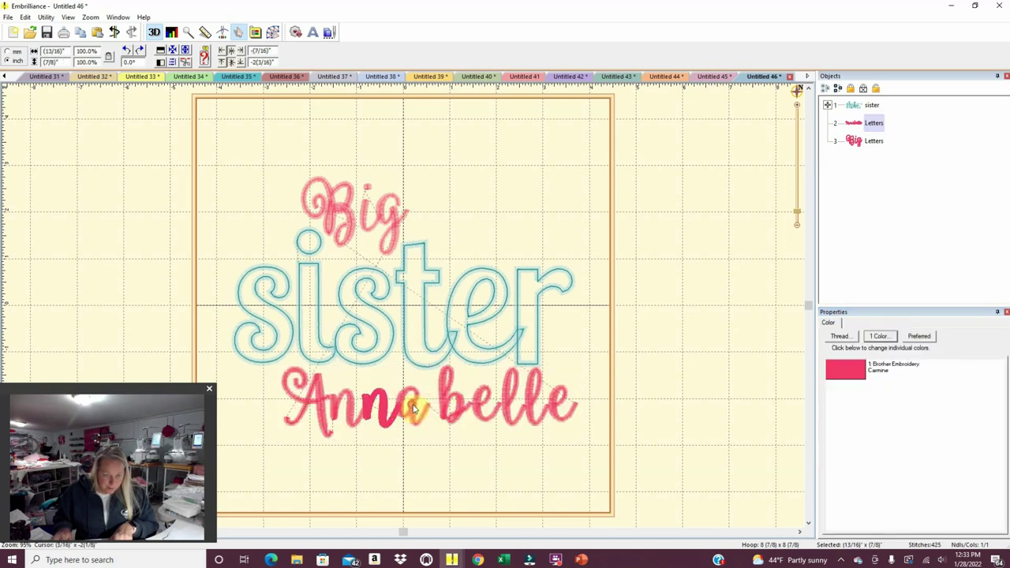
left_click(412, 406)
left_click(442, 404)
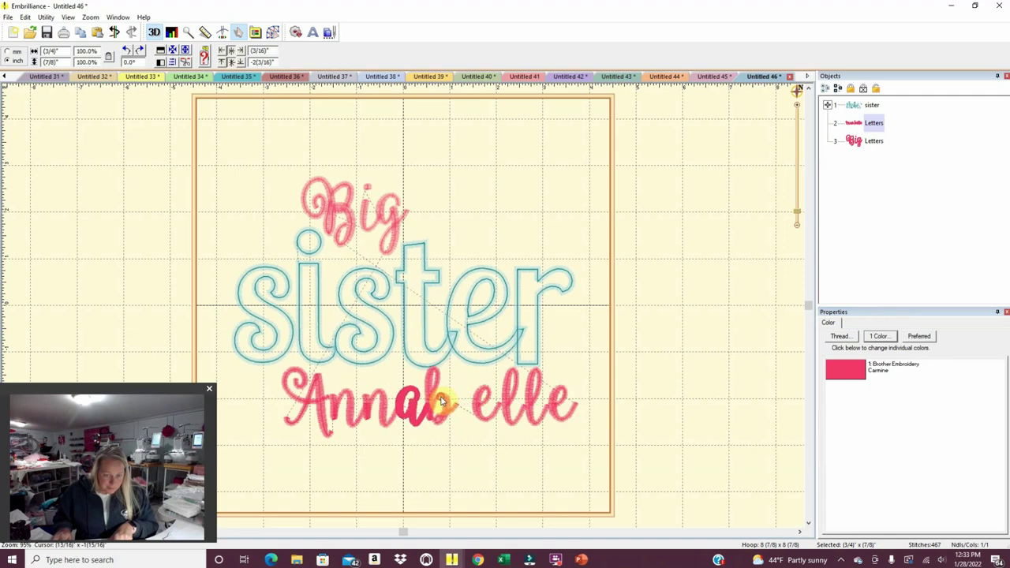
left_click(439, 404)
left_click_drag(488, 405, 535, 407)
left_click(513, 400)
left_click(525, 402)
left_click(563, 407)
left_click(564, 458)
left_click_drag(563, 457, 262, 356)
left_click_drag(422, 415, 451, 418)
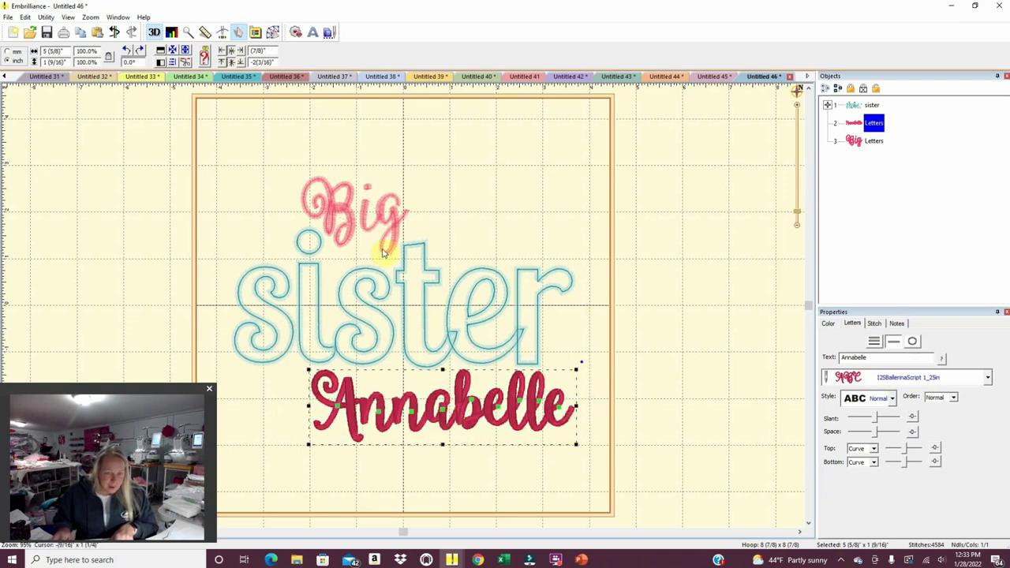
left_click(496, 200)
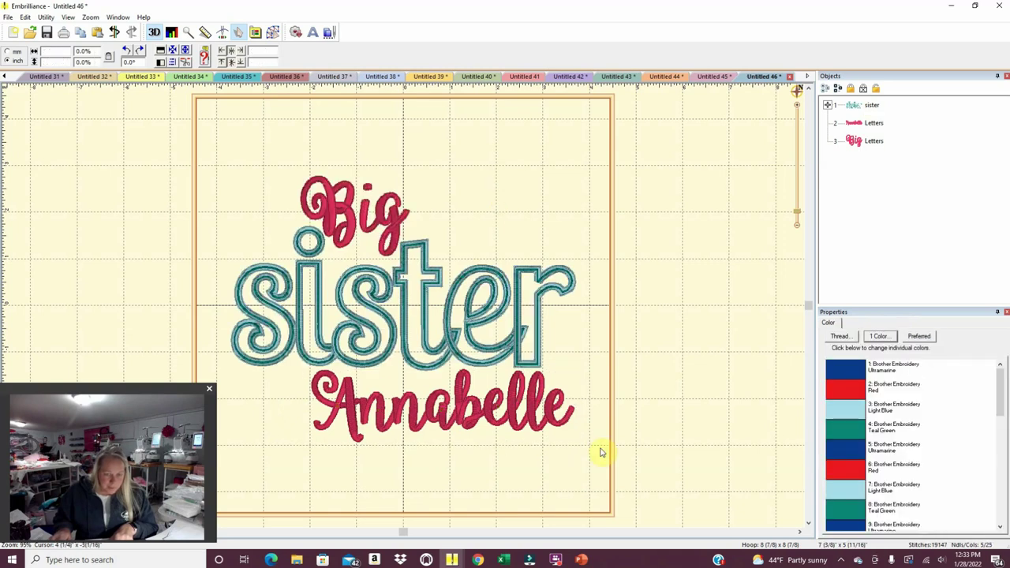
Print the Big sister design to the HP DeskJet 2600, page 1 only.
left_click(8, 17)
left_click(24, 167)
left_click(499, 312)
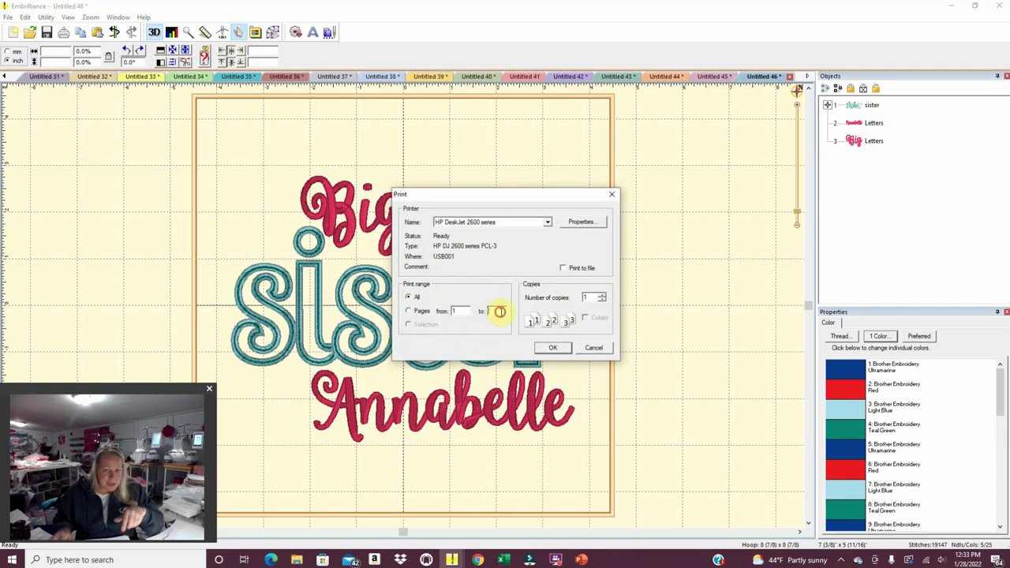
left_click(550, 349)
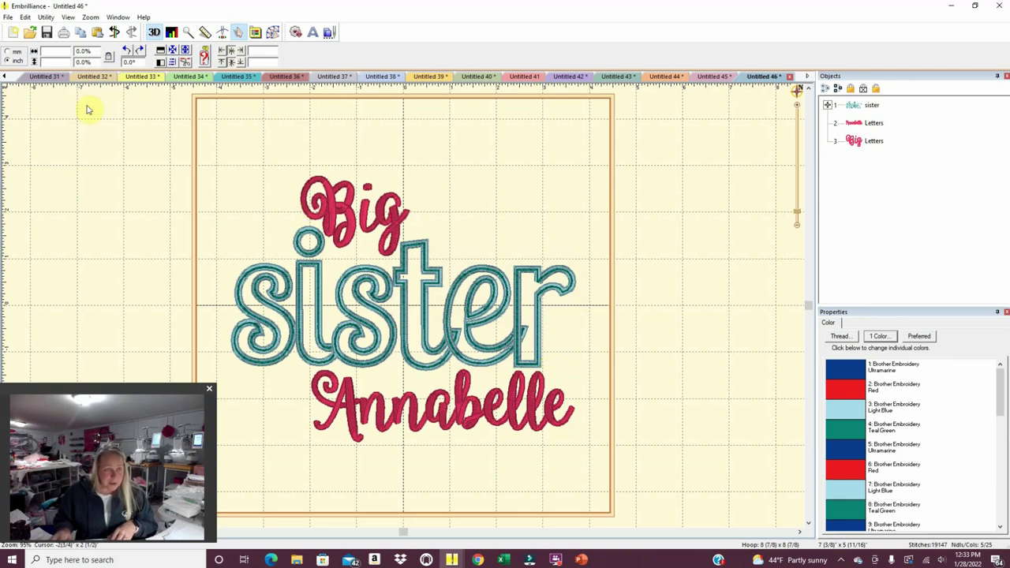
Start a new design and load the saved little sister file onto its canvas.
left_click(15, 36)
left_click(298, 558)
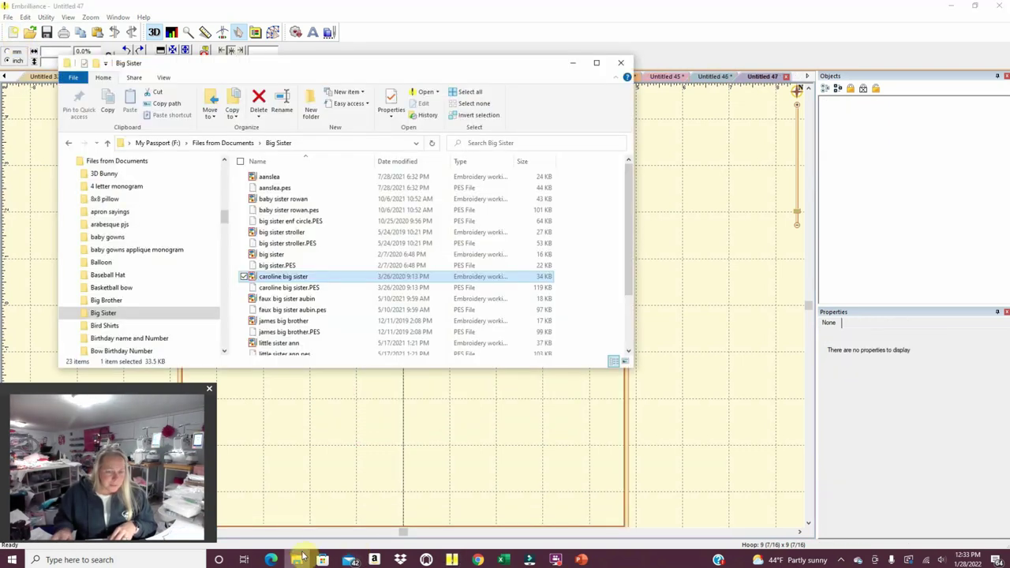
scroll(304, 329, "down", 2)
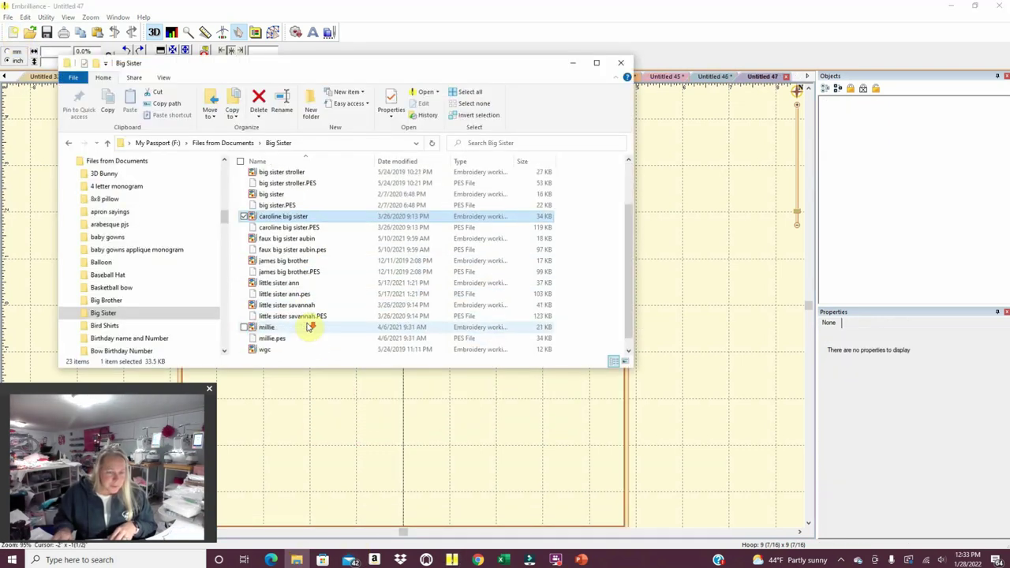
left_click(291, 282)
scroll(308, 340, "down", 1)
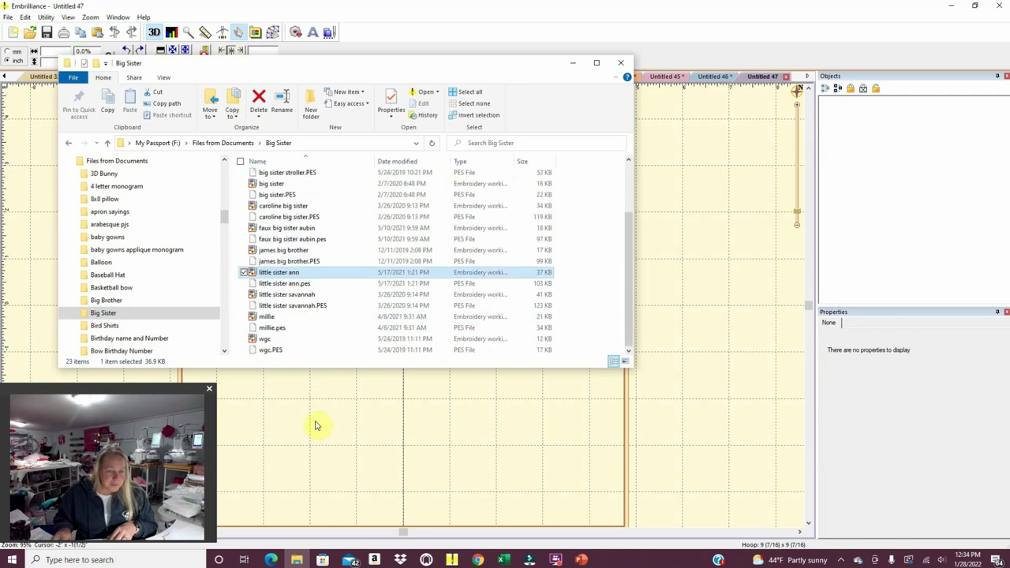
left_click_drag(314, 426, 313, 420)
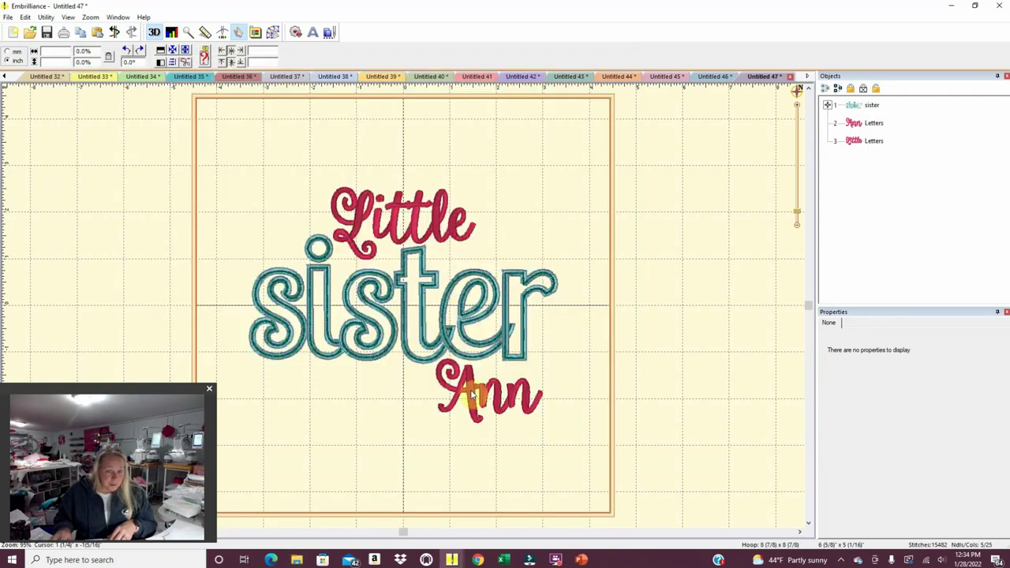
Replace the existing name with the requested little sister's name in the Text field.
left_click(460, 402)
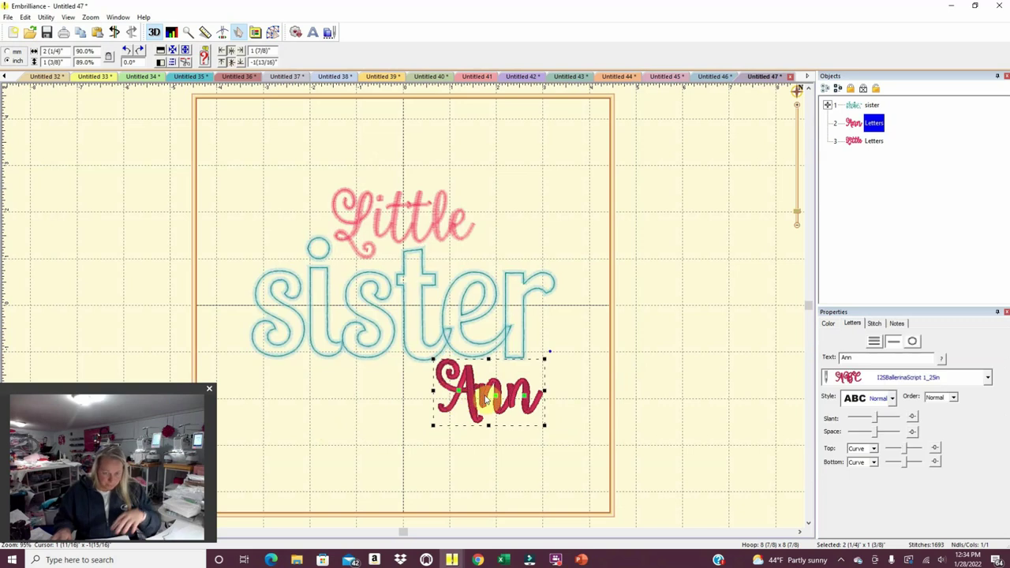
double_click(867, 357)
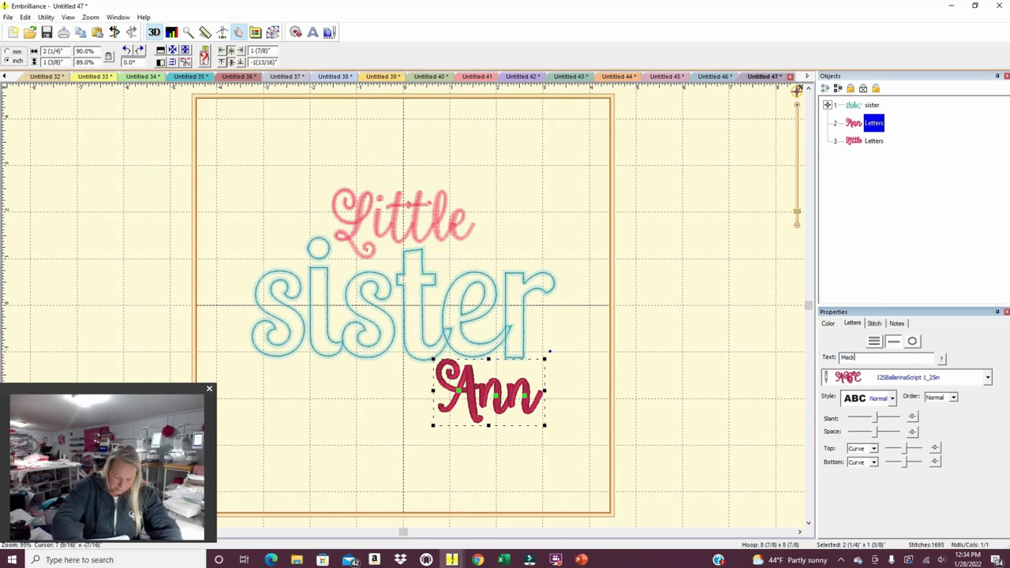
type("Mackenna")
key("Return")
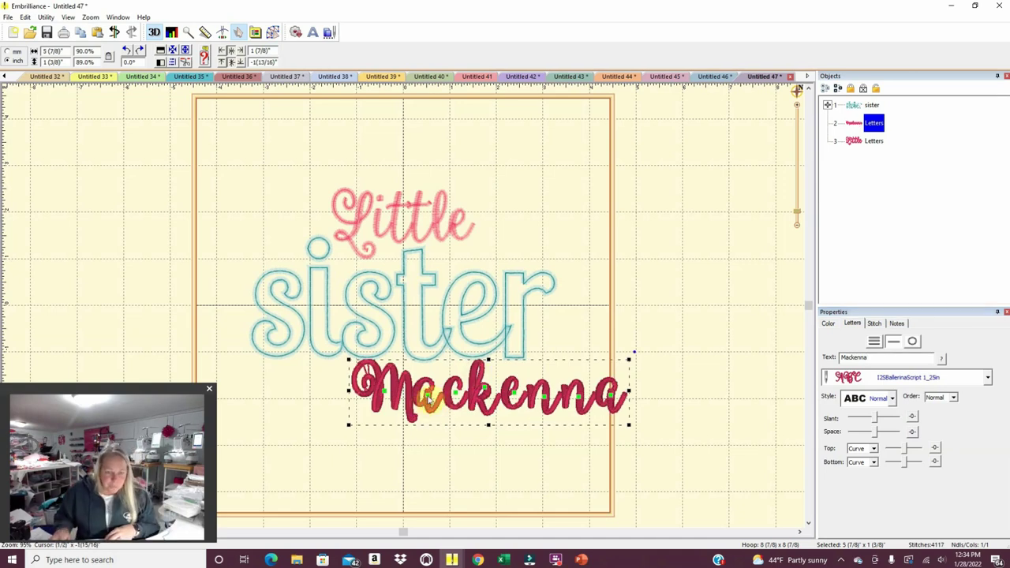
Nudge the letters of the little sister's name closer together.
left_click(431, 400)
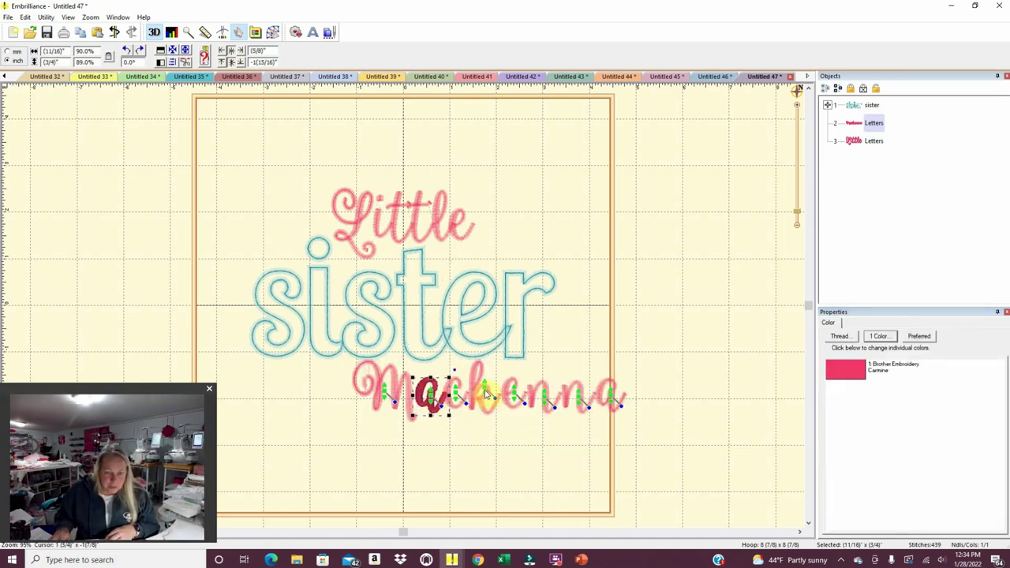
left_click(485, 392)
left_click(484, 392)
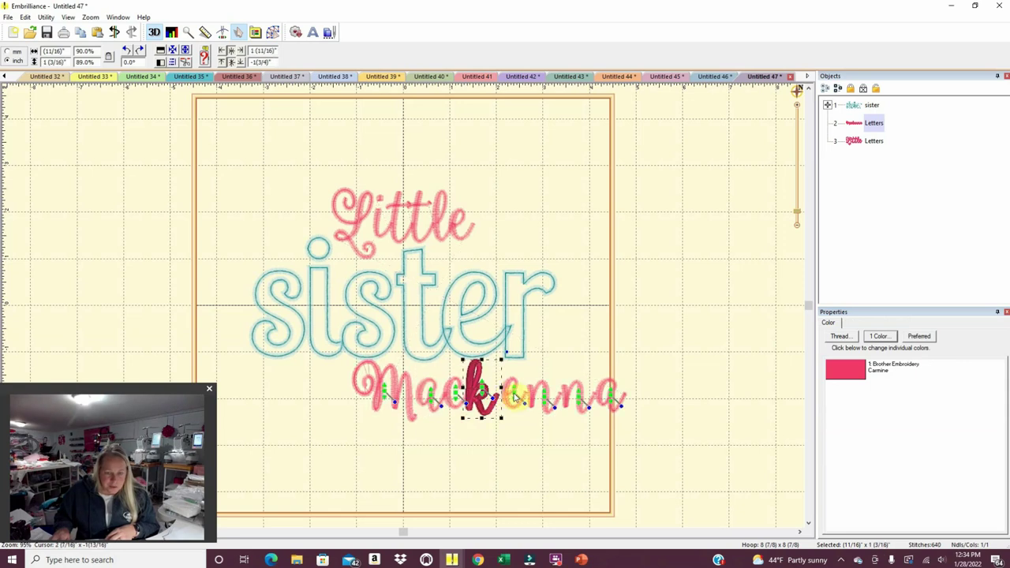
left_click(509, 398)
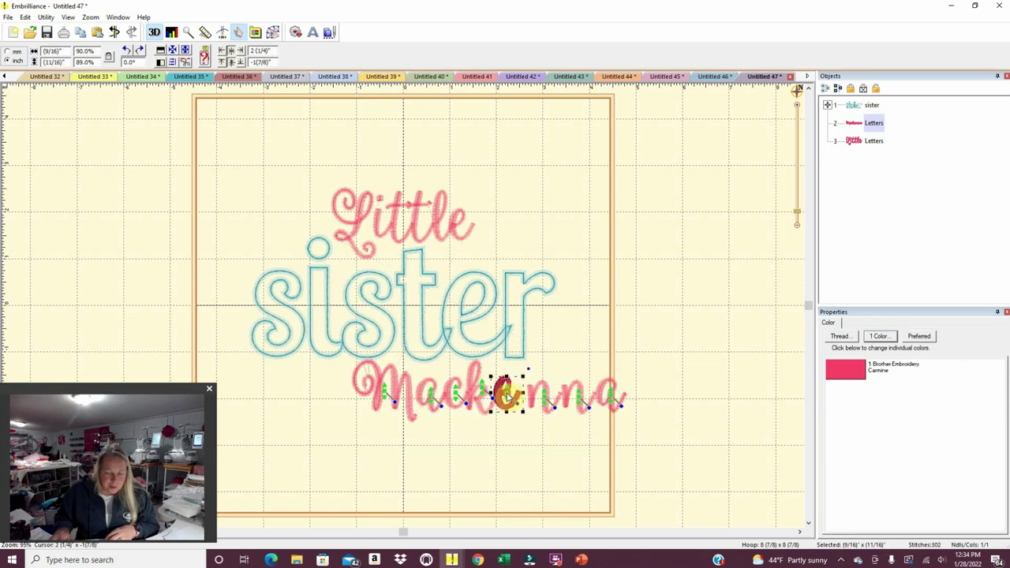
left_click(534, 399)
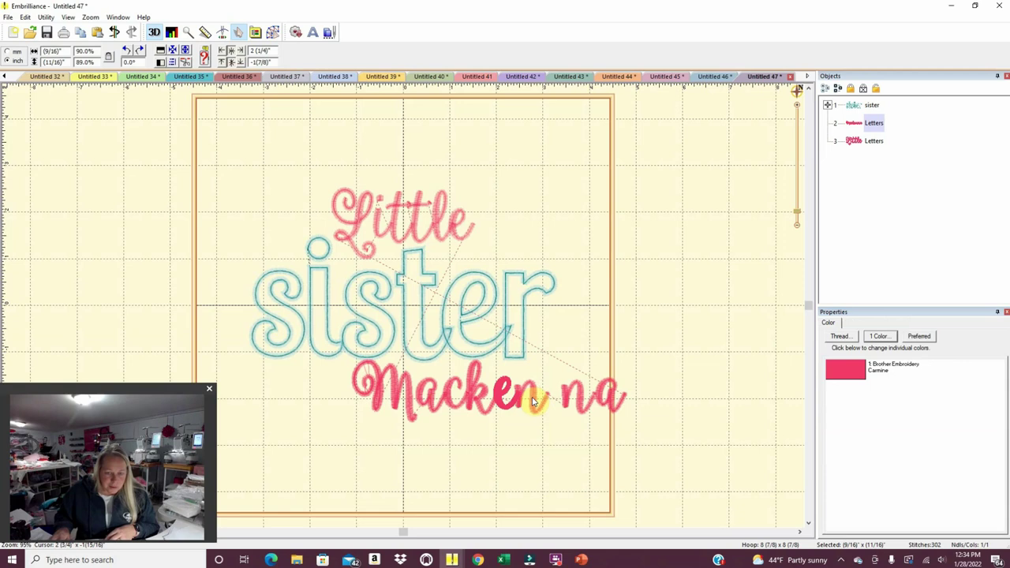
left_click(583, 400)
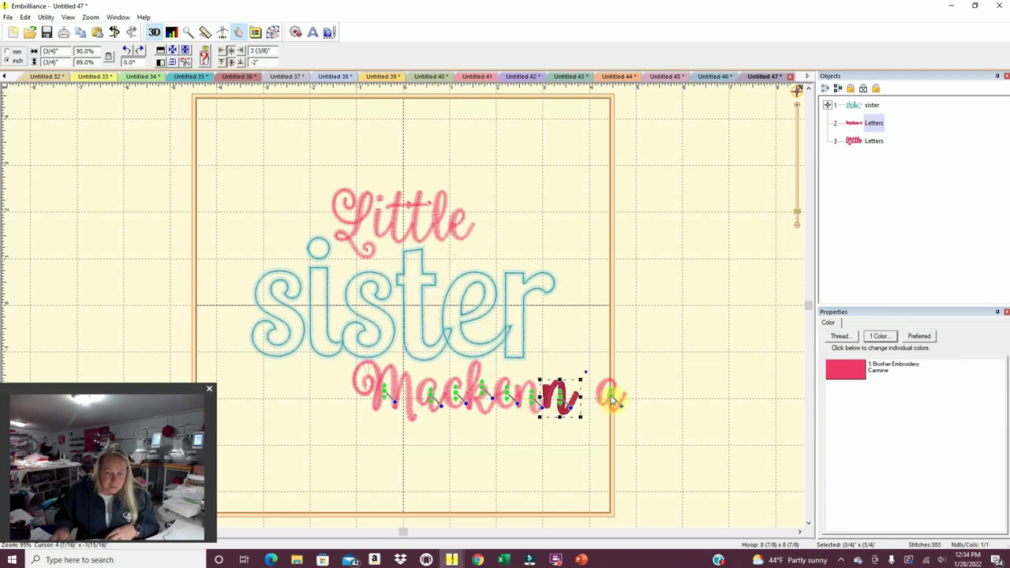
key("Left")
left_click(590, 400)
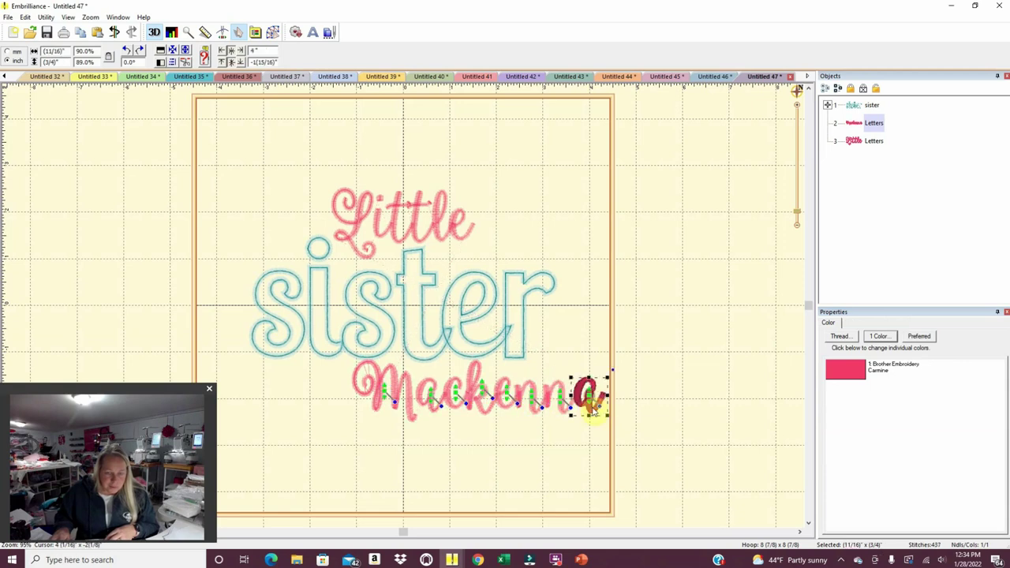
left_click(580, 440)
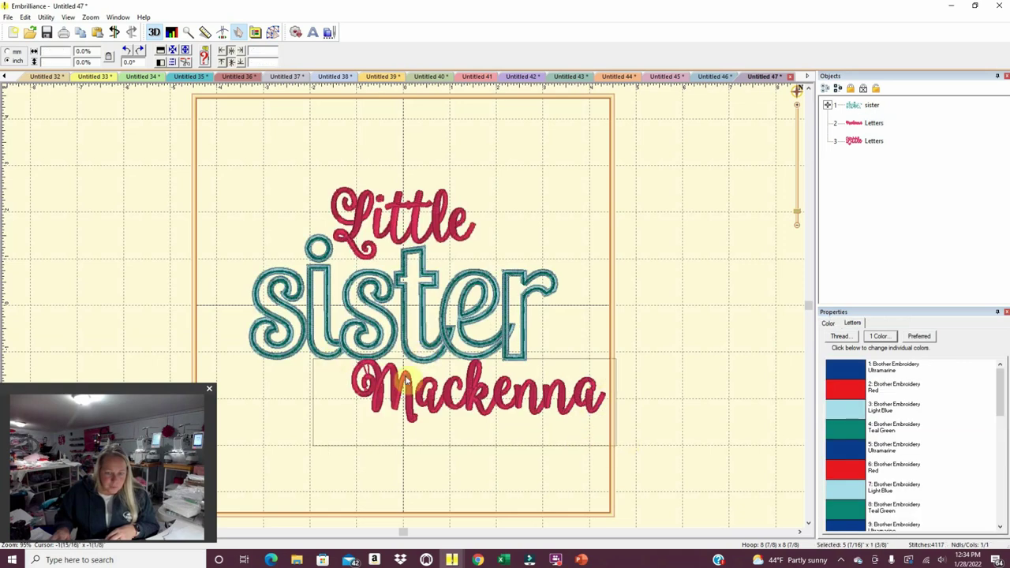
Slide the name left under sister and move Little left to balance the layout.
left_click(426, 402)
left_click_drag(430, 409, 379, 408)
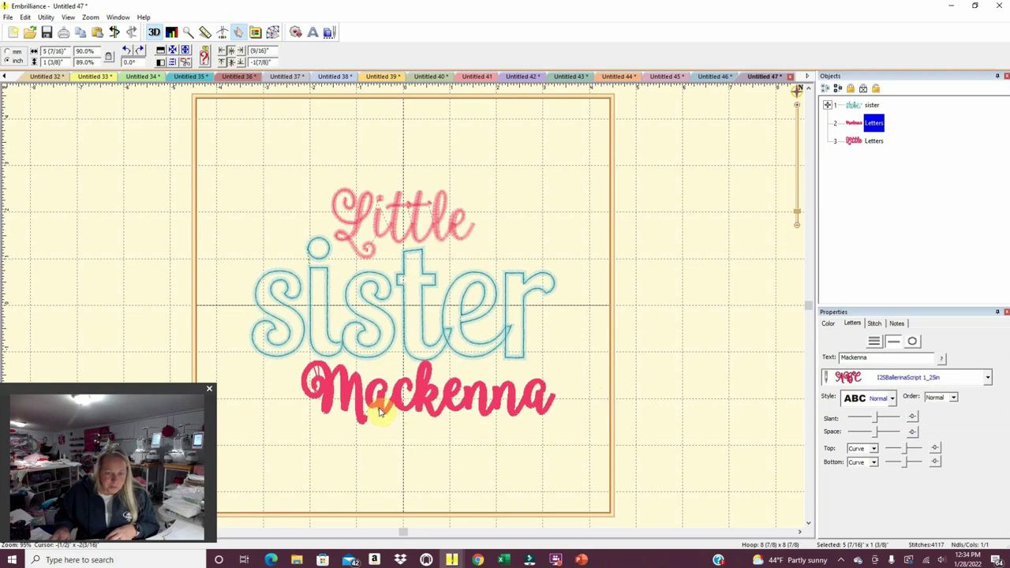
left_click(439, 463)
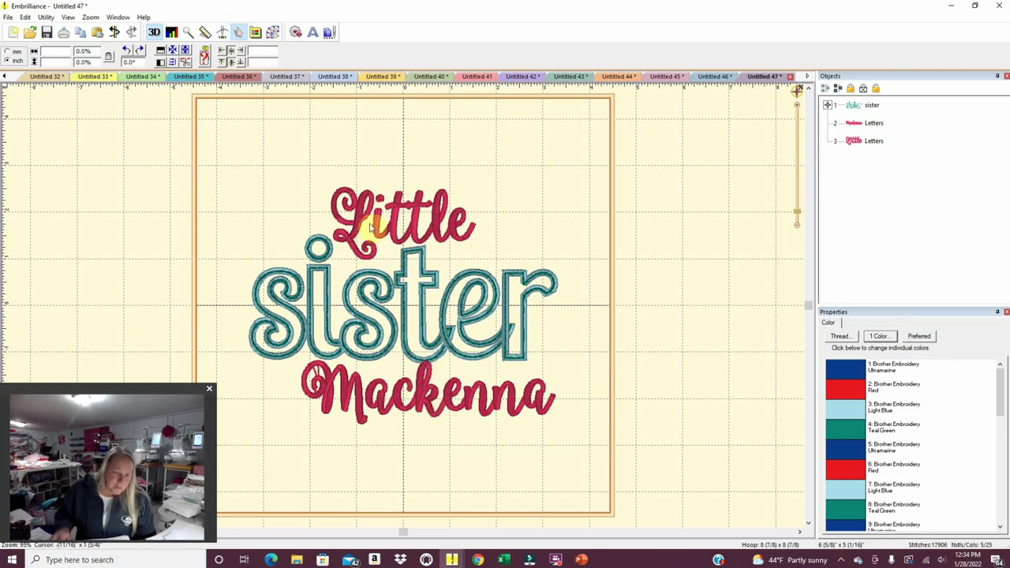
mouse_move(383, 237)
left_mouse_down()
mouse_move(306, 231)
mouse_move(395, 228)
mouse_move(385, 241)
left_mouse_up()
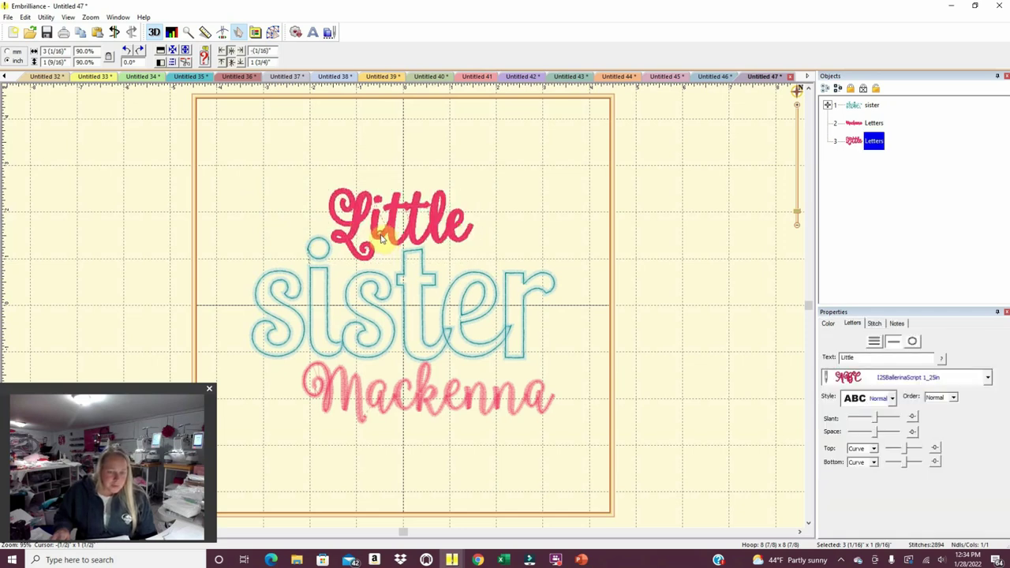
left_click(541, 214)
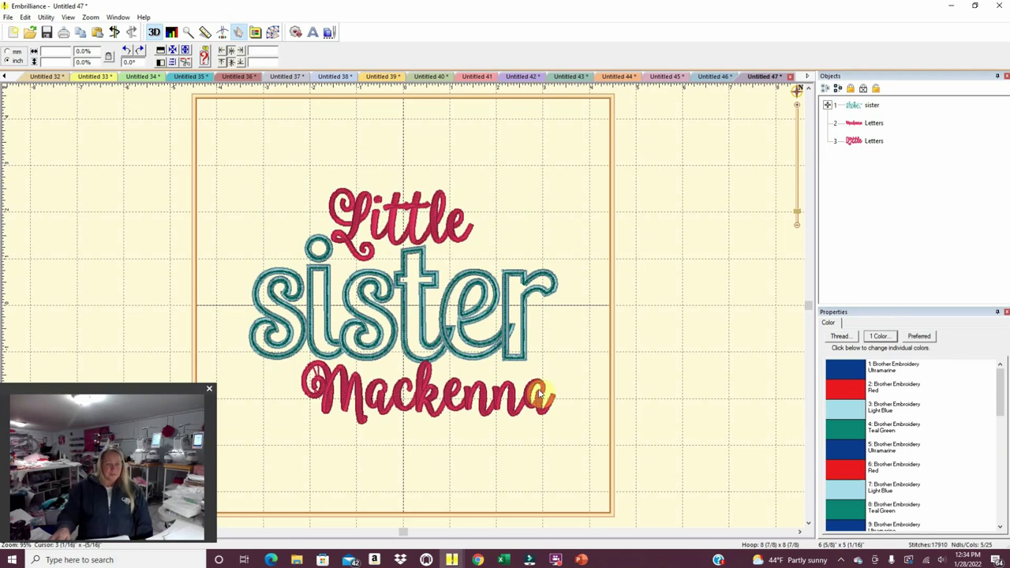
left_click(712, 76)
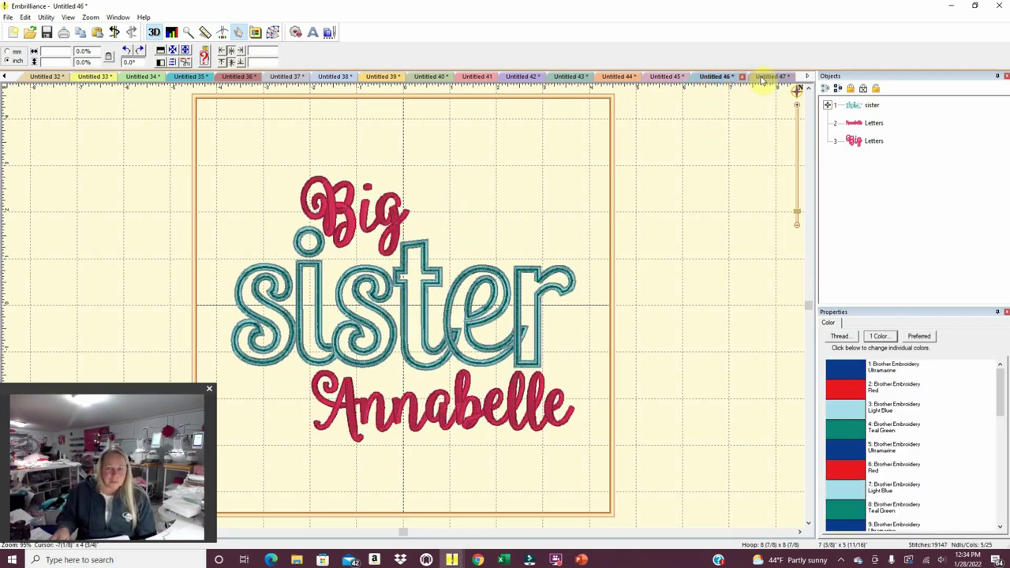
left_click(763, 76)
left_click(715, 79)
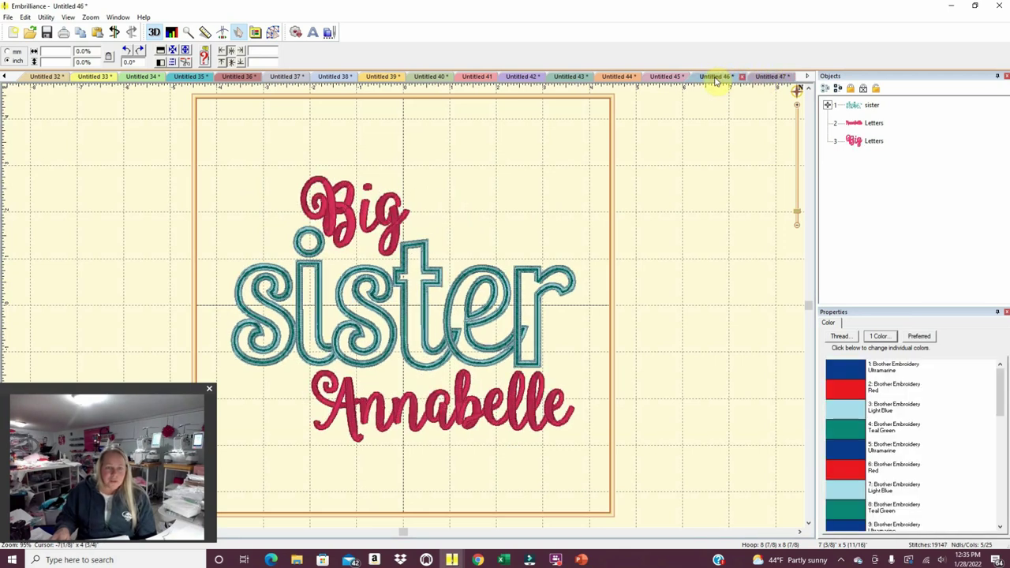
left_click(764, 77)
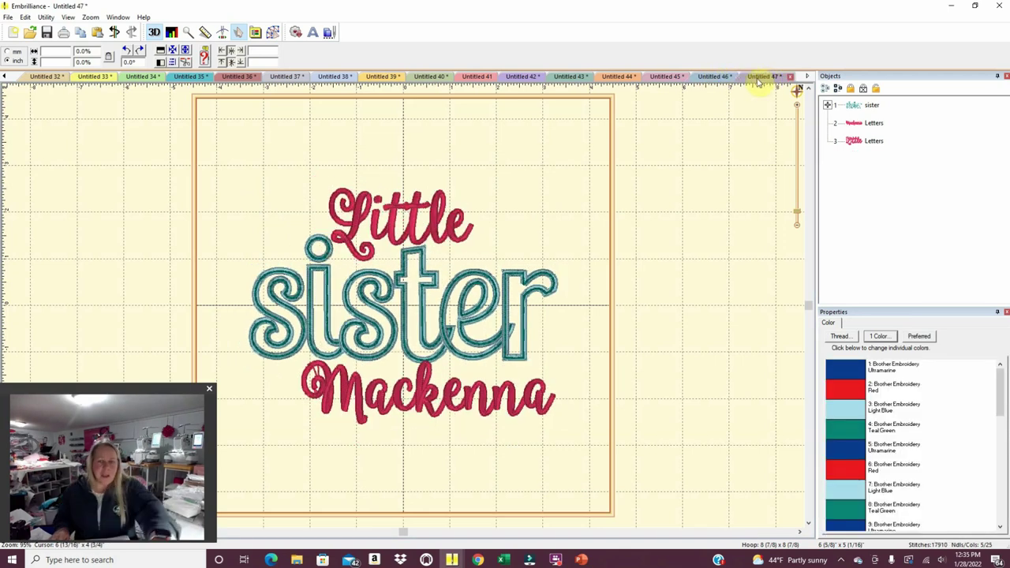
left_click(715, 78)
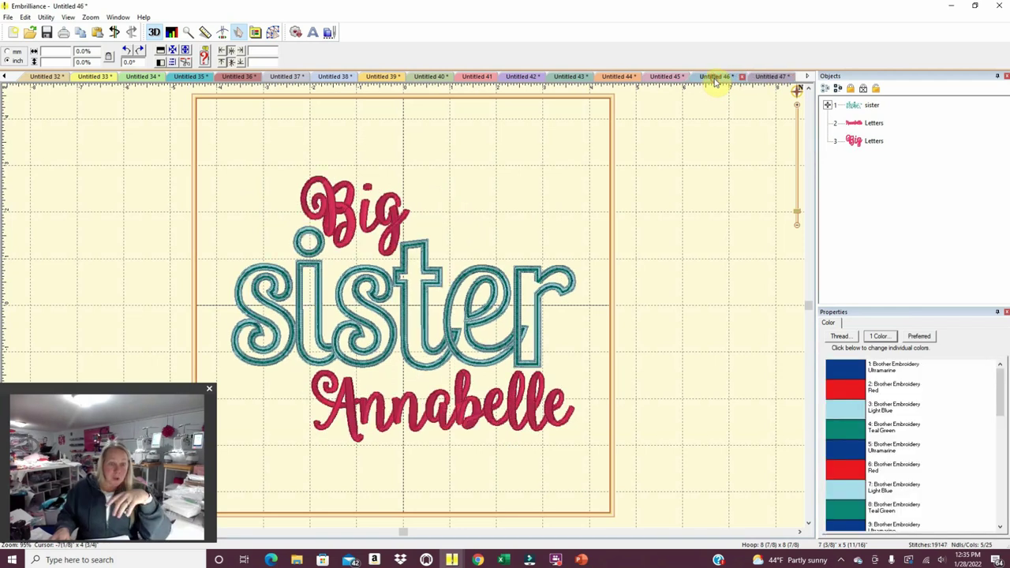
left_click(769, 78)
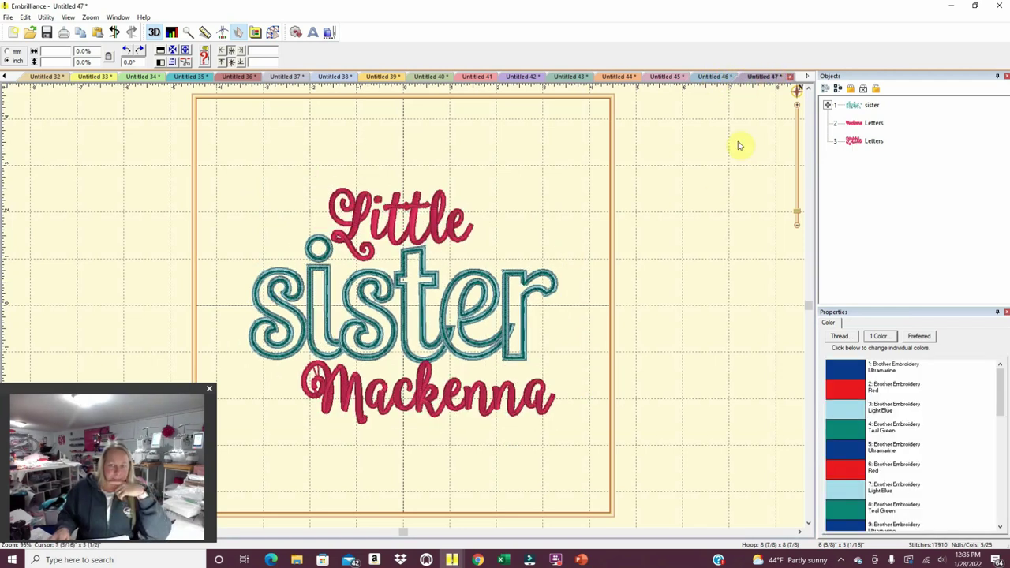
left_click(710, 78)
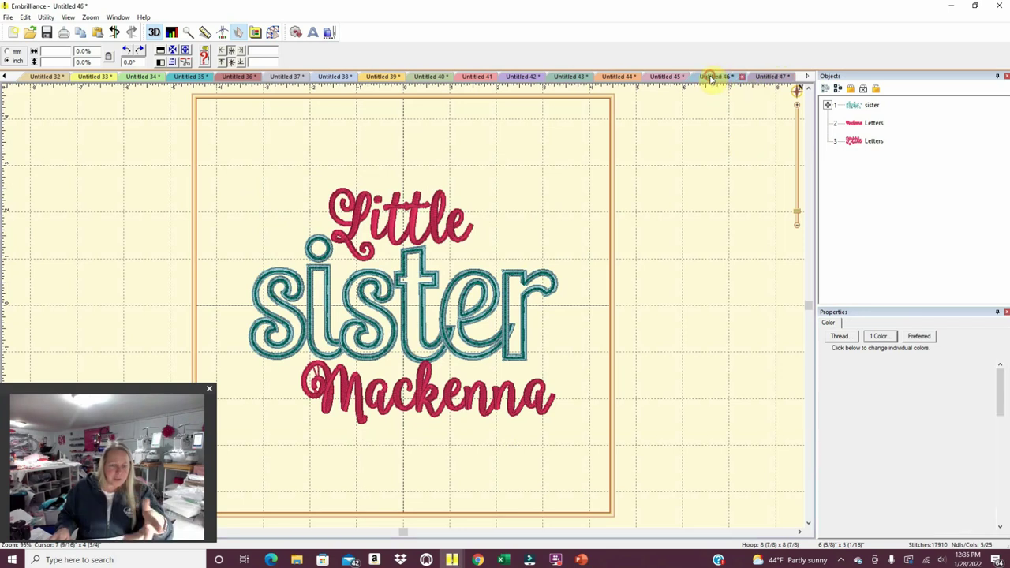
left_click(757, 78)
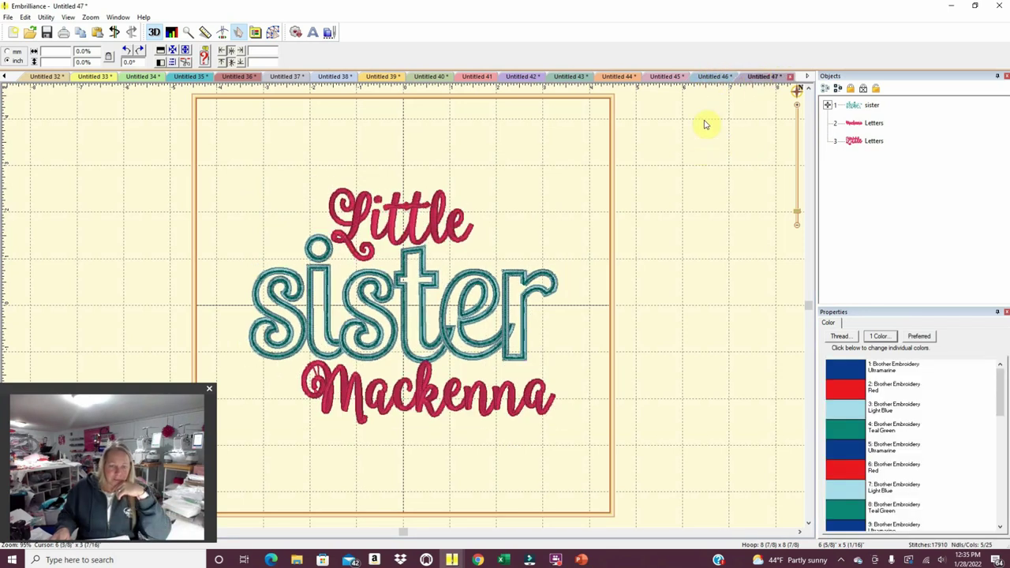
left_click(713, 78)
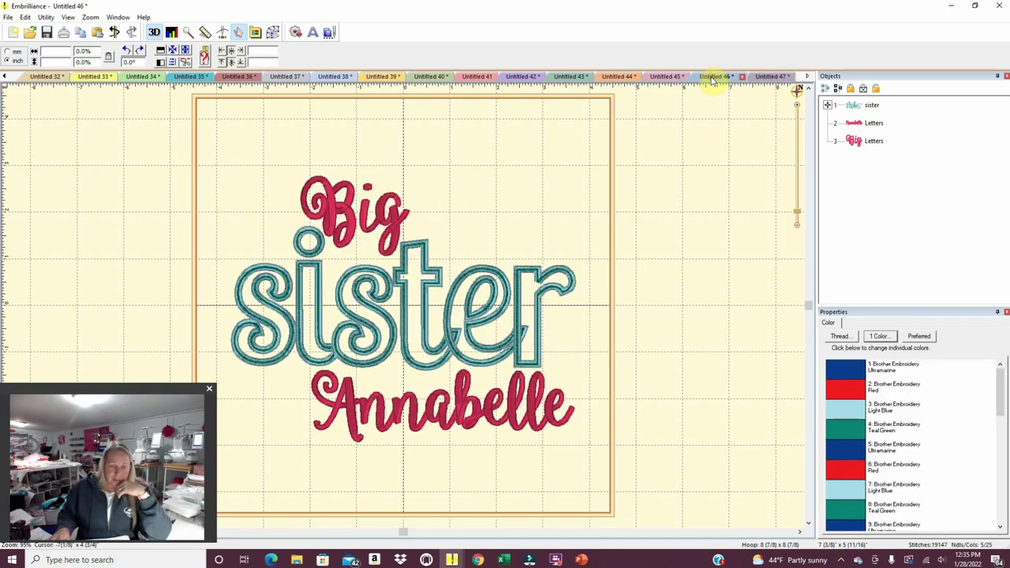
left_click(757, 78)
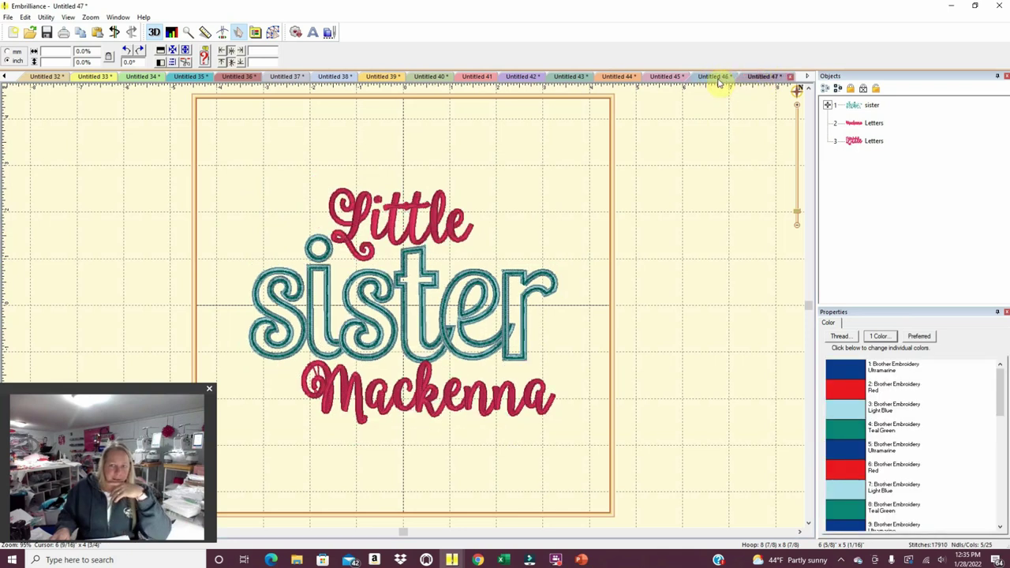
left_click(715, 78)
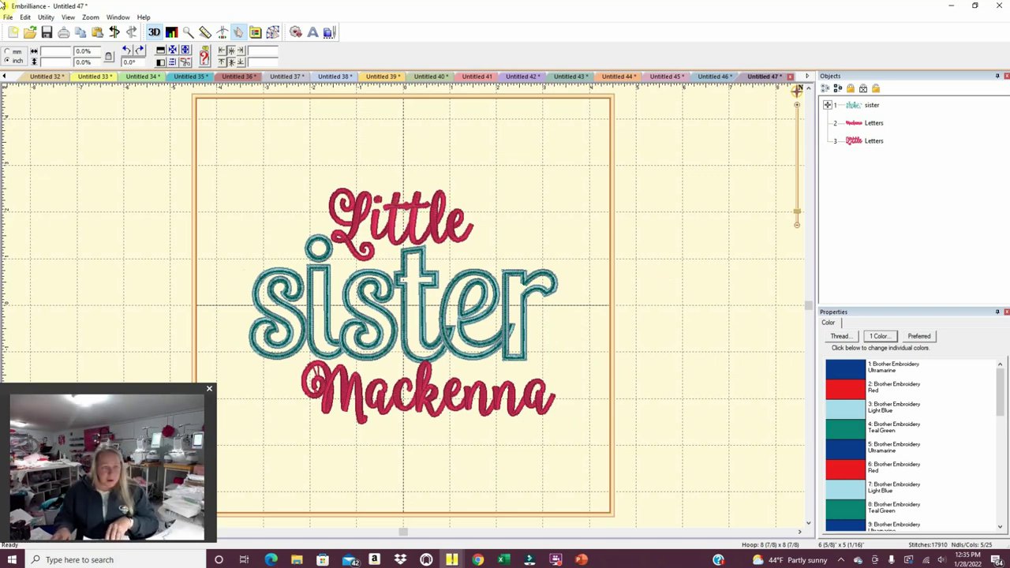
Print the Little sister design with the page range set to 1 to 1.
left_click(8, 17)
left_click(51, 169)
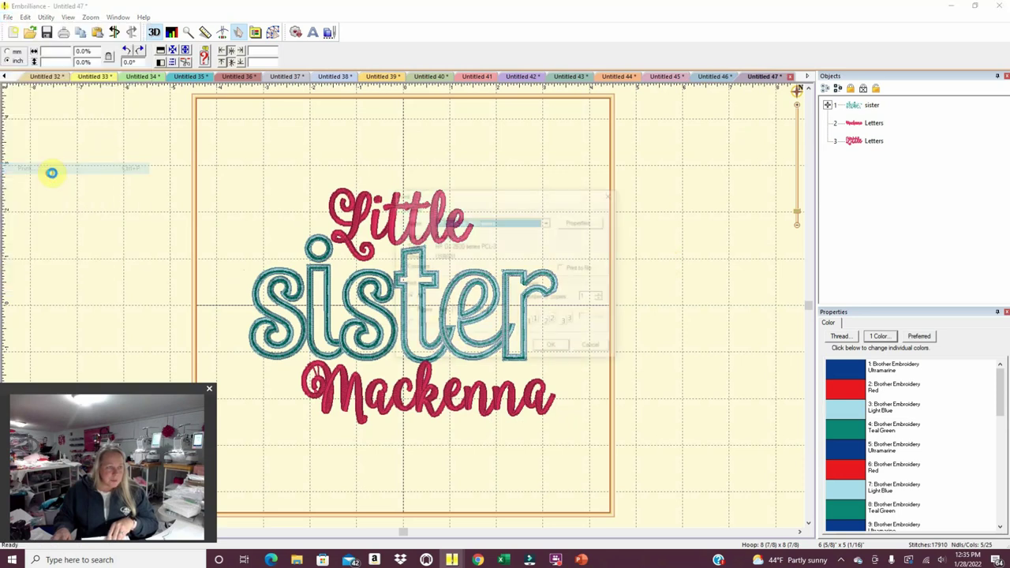
left_click(491, 311)
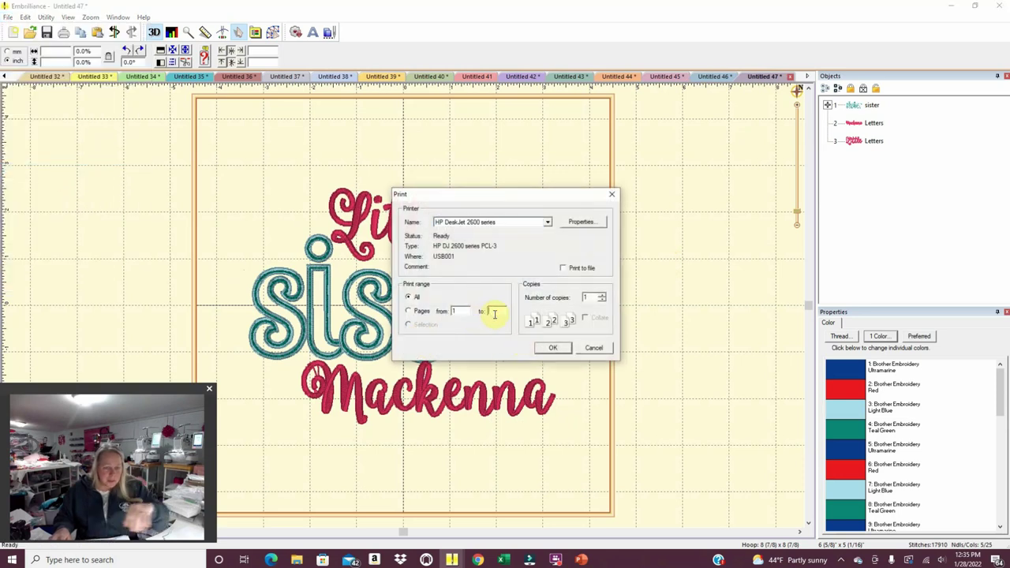
left_click(555, 347)
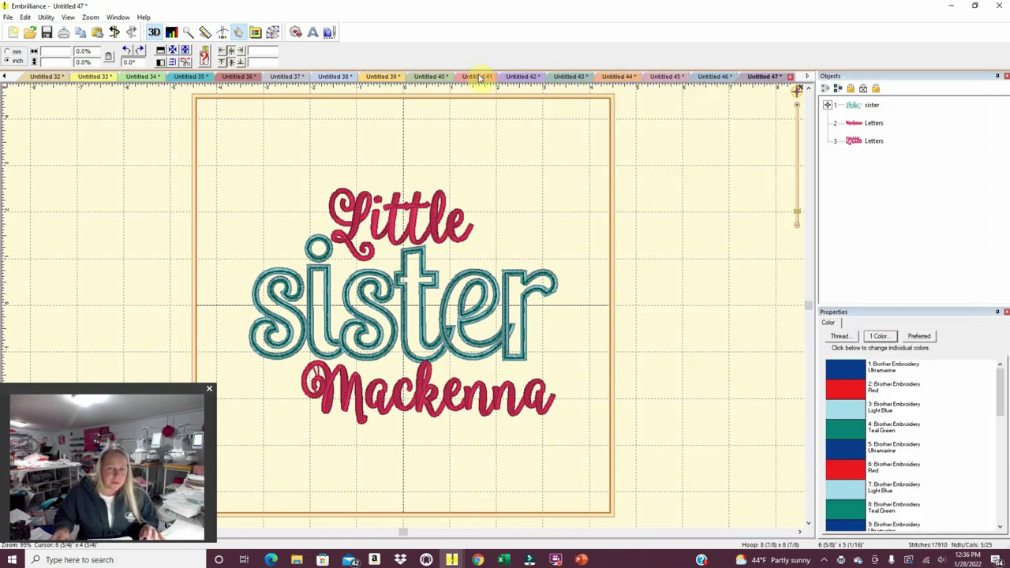
Copy the heart truck design from its earlier tab and paste it into new Untitled 48.
left_click(5, 75)
left_click_drag(5, 75, 5, 76)
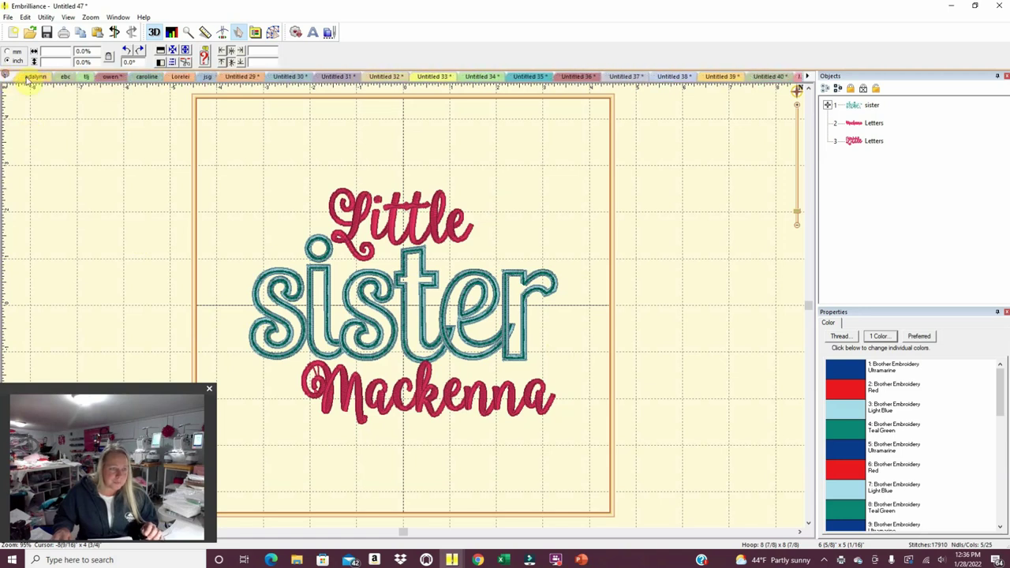
left_click(110, 76)
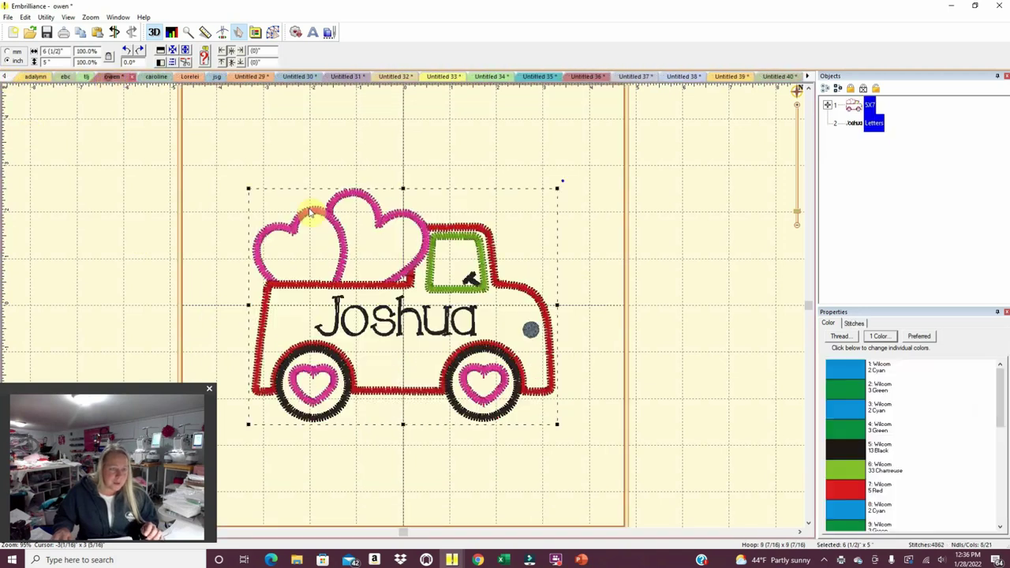
right_click(362, 330)
left_click(375, 333)
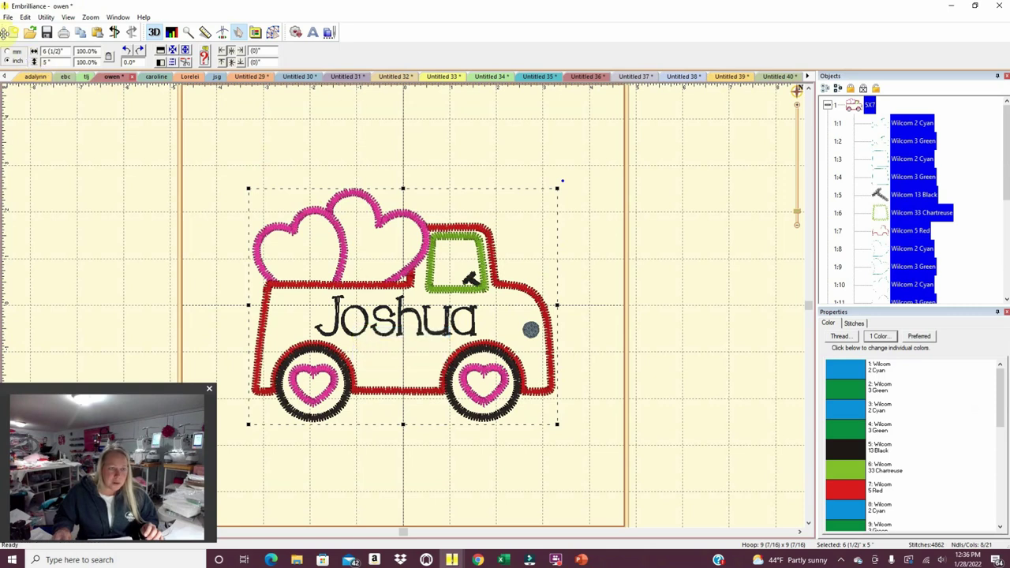
left_click(16, 35)
right_click(331, 255)
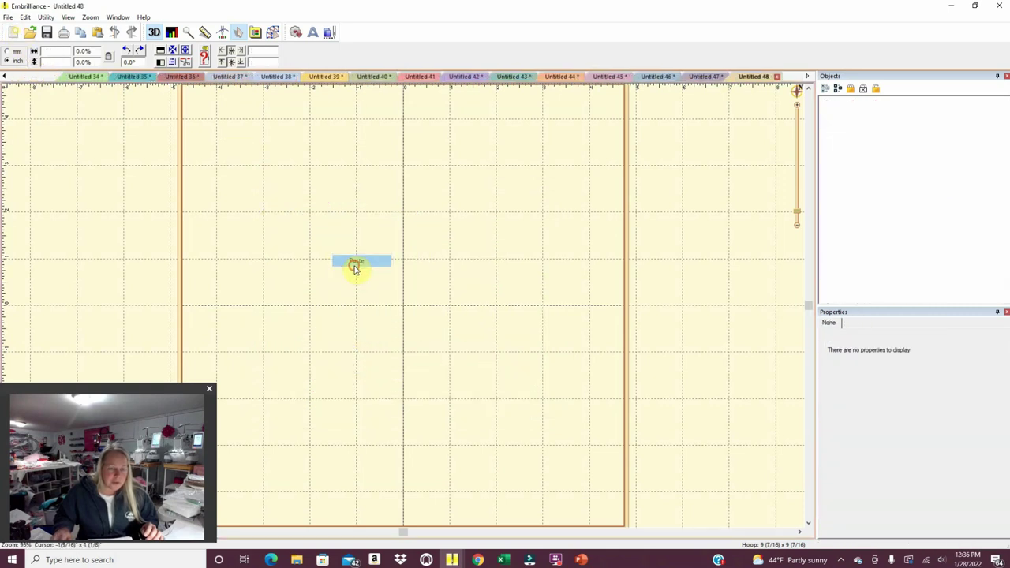
left_click(355, 266)
left_click(582, 450)
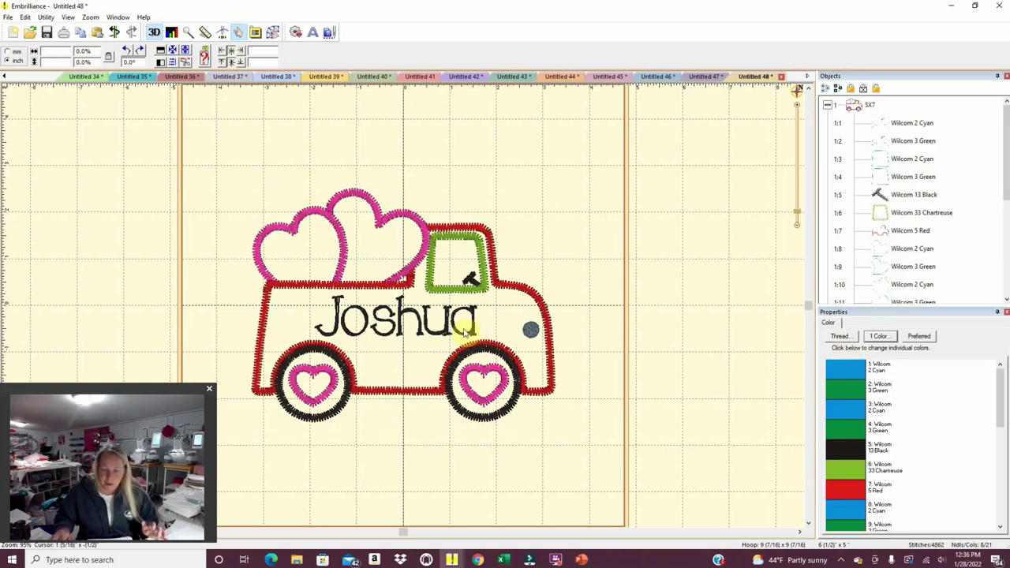
Retype the truck's name lettering to the new child's name and lower it slightly.
left_click(473, 333)
double_click(857, 358)
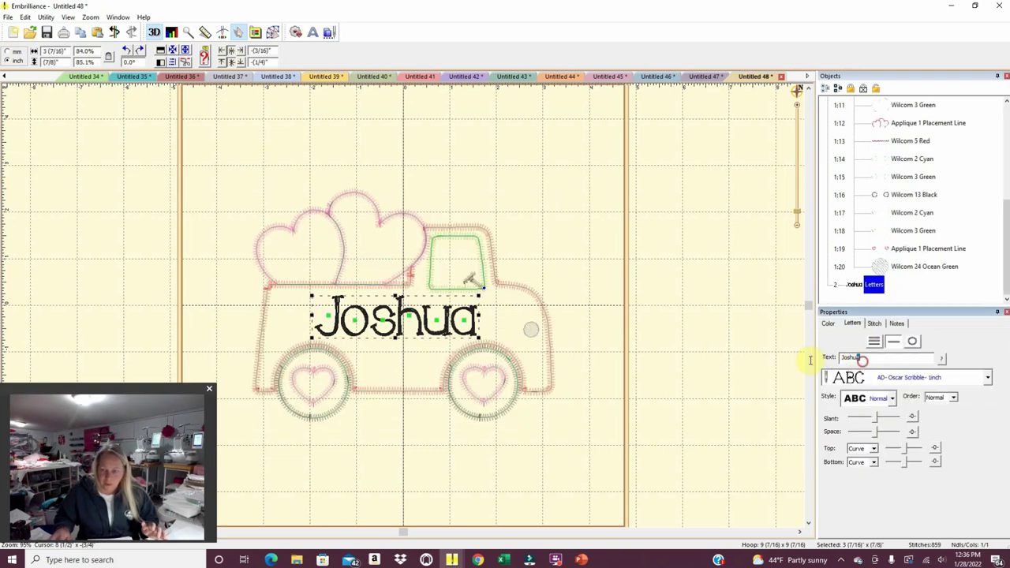
type("Lukw")
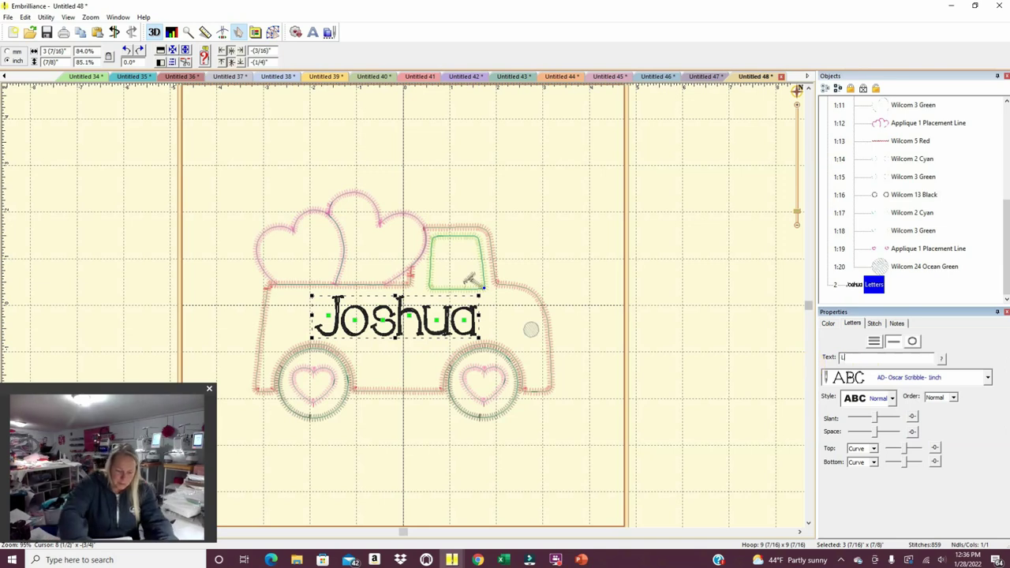
key("Return")
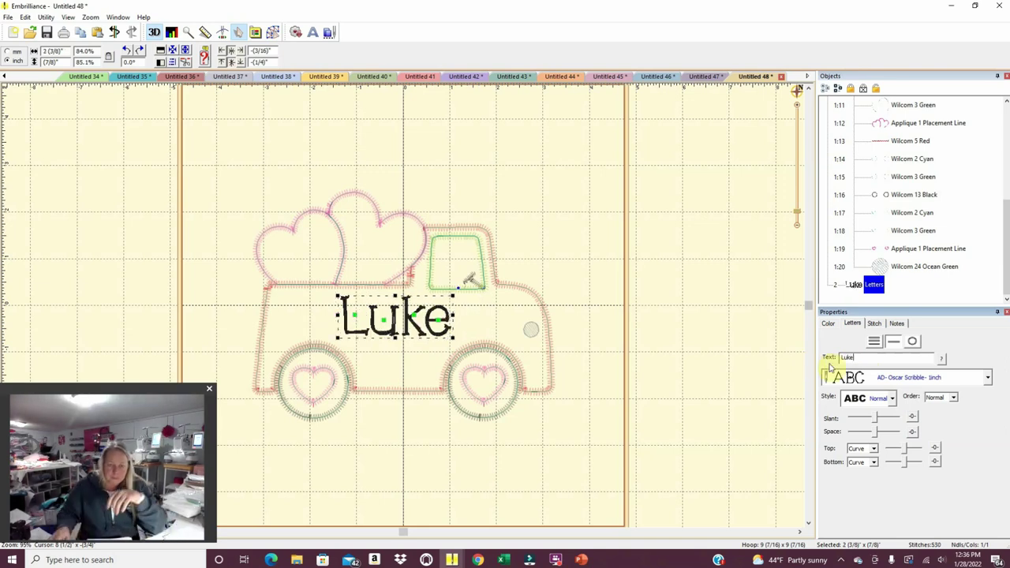
left_click_drag(421, 331, 419, 347)
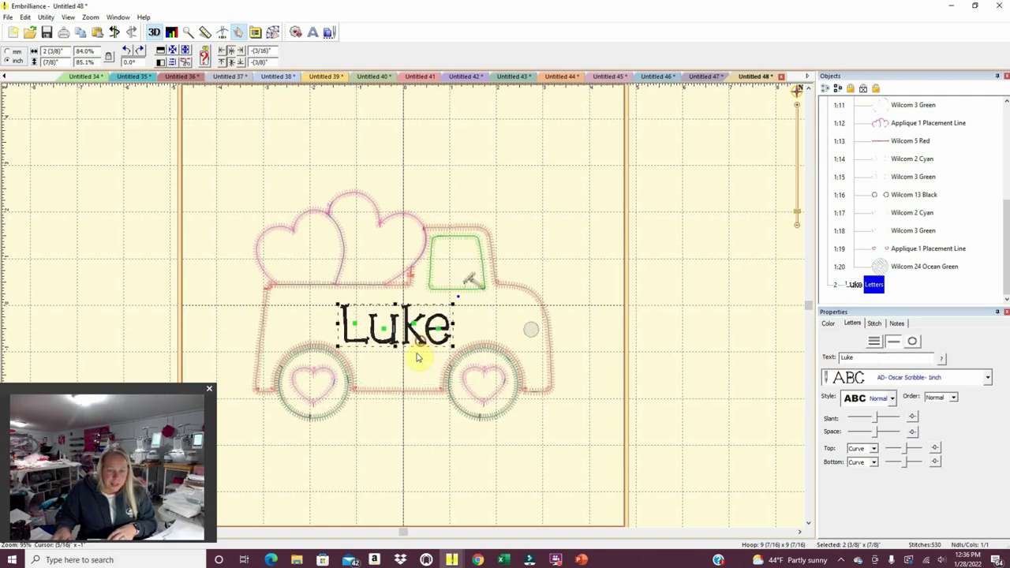
Print the truck design with the page range limited to page 1.
left_click(9, 18)
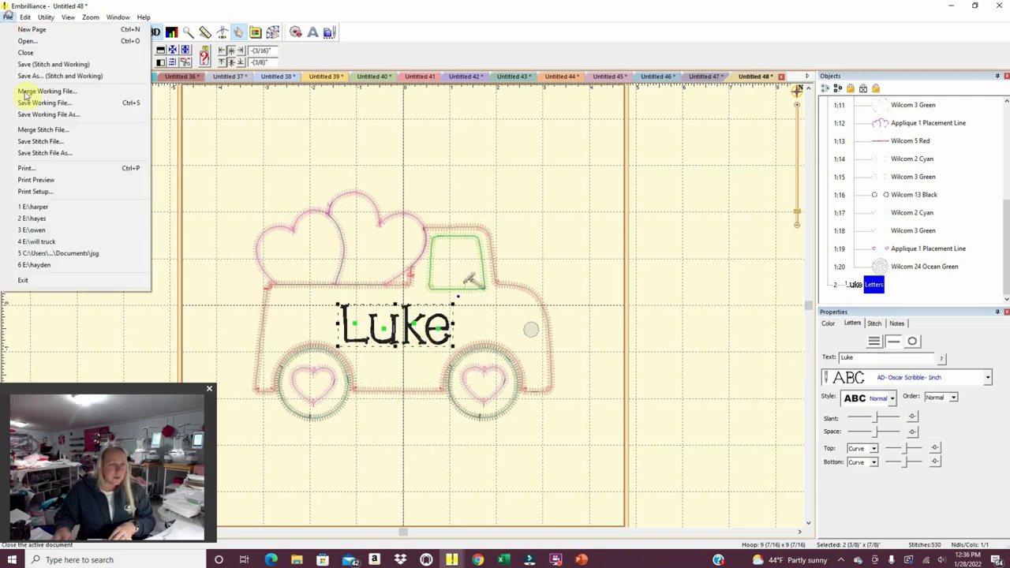
left_click(31, 166)
left_click(493, 311)
type("1")
left_click(554, 347)
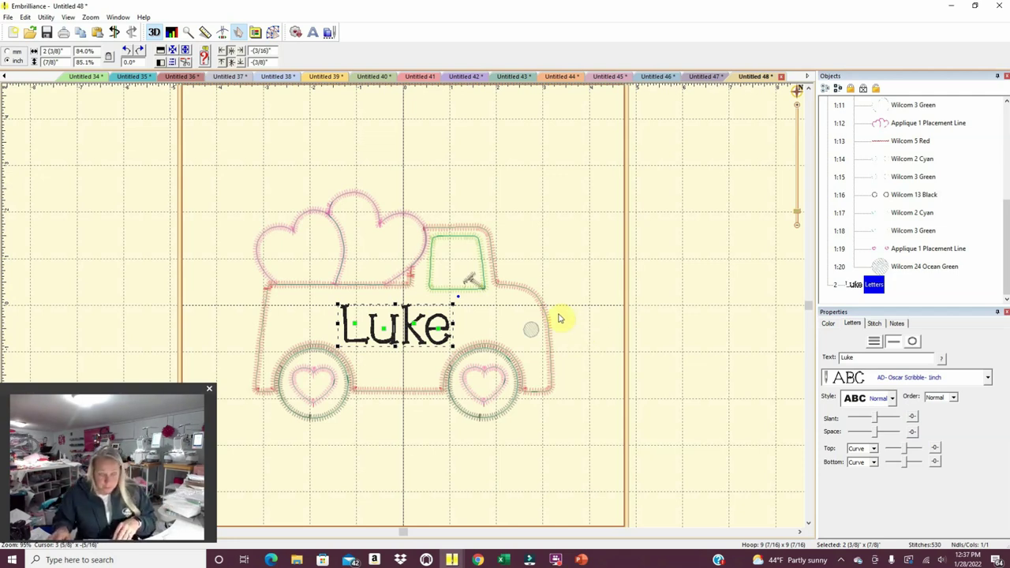
Create Untitled 49 and close the empty Untitled 41 document.
left_click(13, 32)
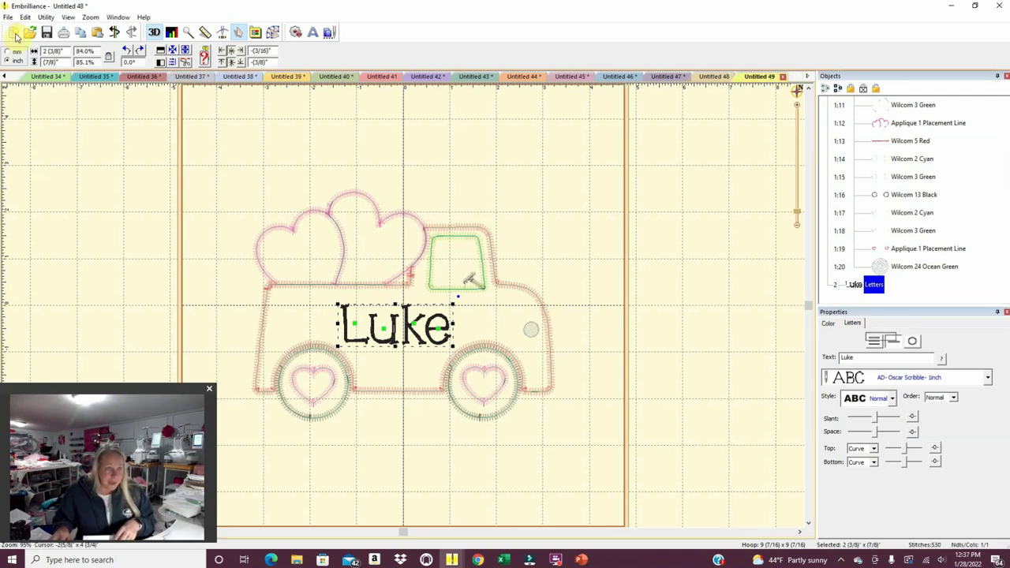
left_click(657, 76)
left_click(608, 77)
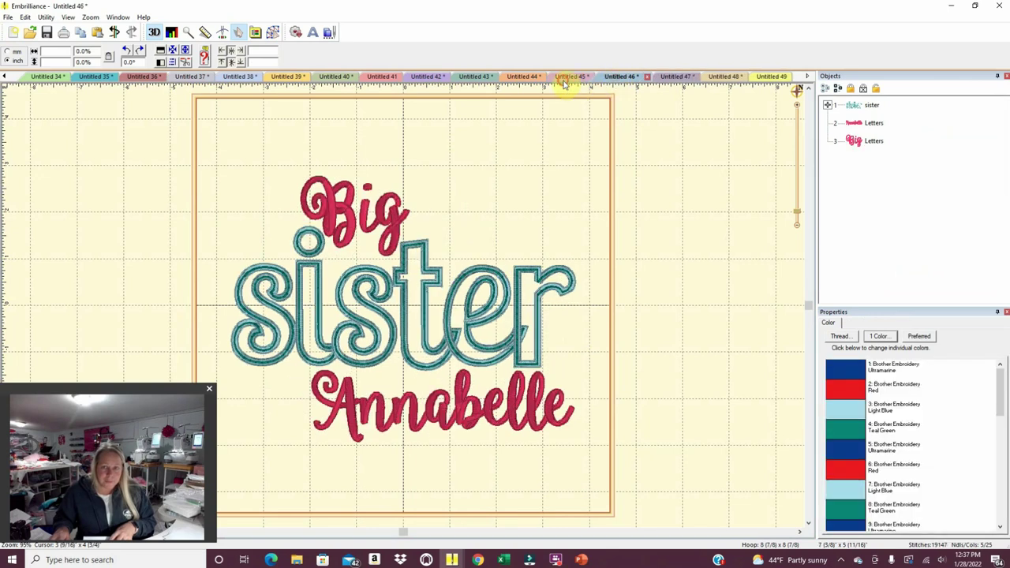
left_click(567, 77)
left_click(521, 77)
left_click(473, 77)
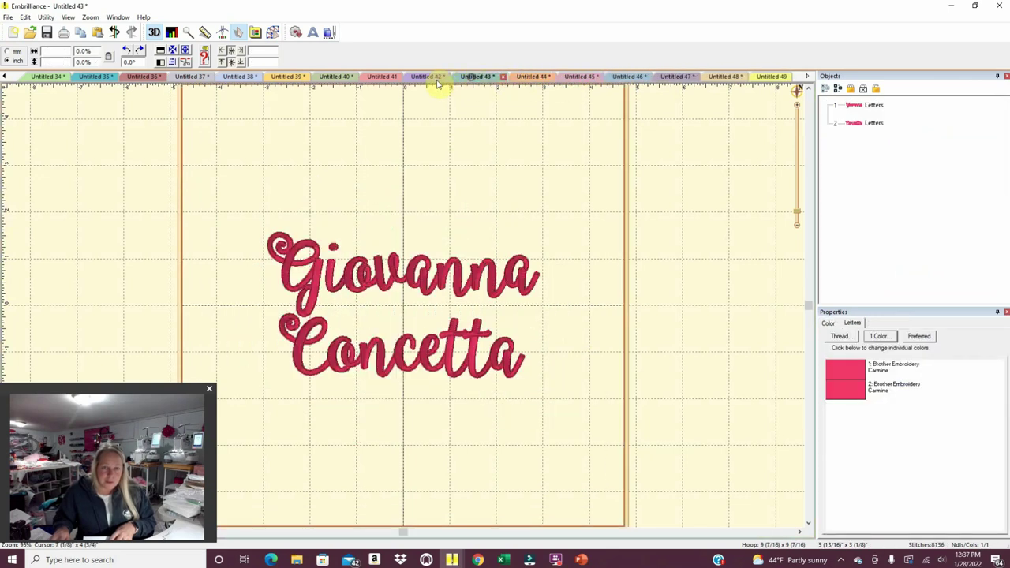
left_click(418, 77)
left_click(381, 77)
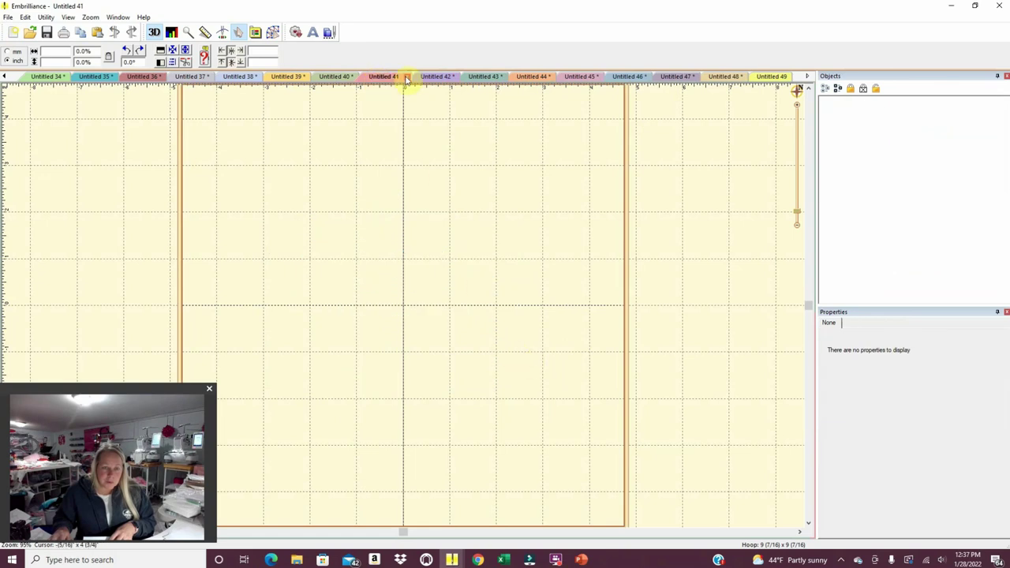
left_click(406, 77)
Copy the name lettering from Untitled 40 into Untitled 49 and retype the requested child's name.
left_click(328, 77)
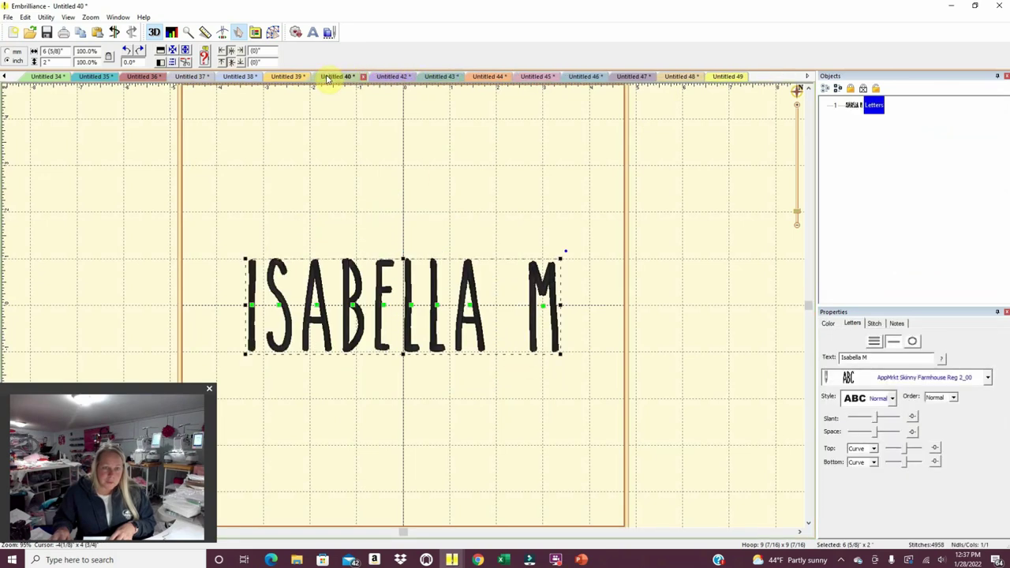
left_click_drag(597, 413, 118, 176)
left_click(187, 195)
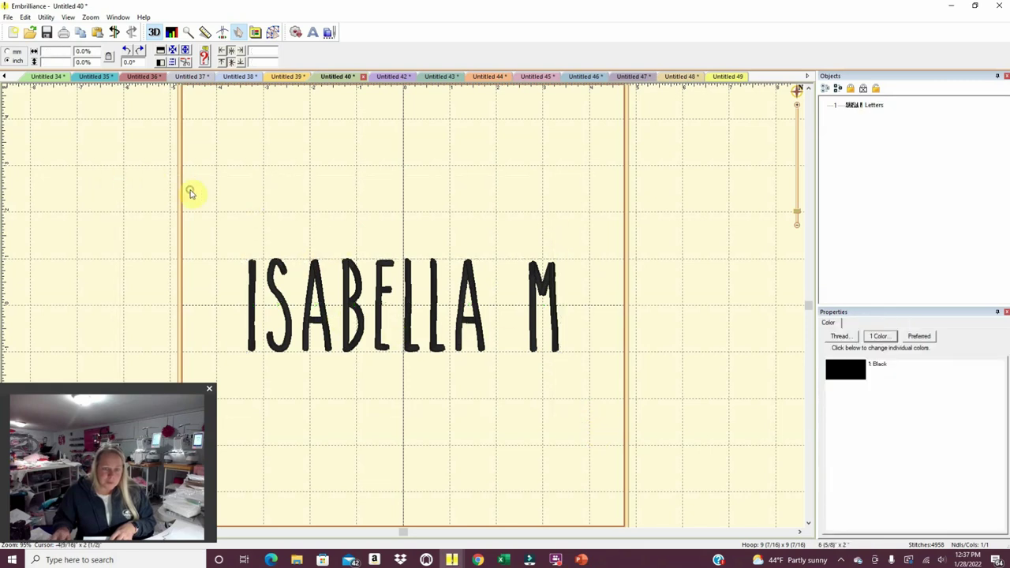
left_click_drag(210, 191, 650, 396)
right_click(483, 347)
left_click(505, 351)
left_click(720, 77)
right_click(402, 180)
left_click(419, 188)
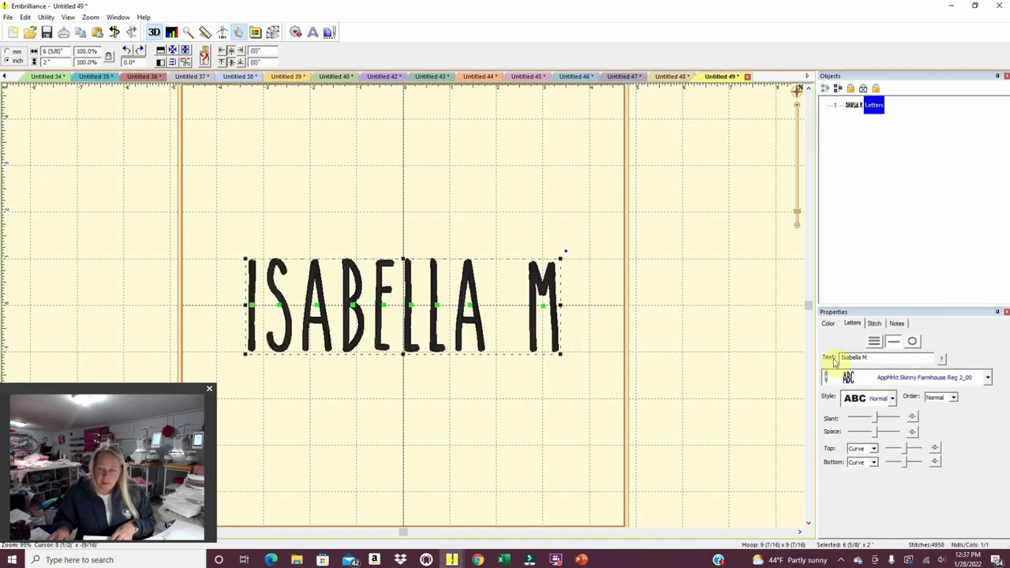
left_click_drag(830, 357, 870, 357)
type("Aruuke")
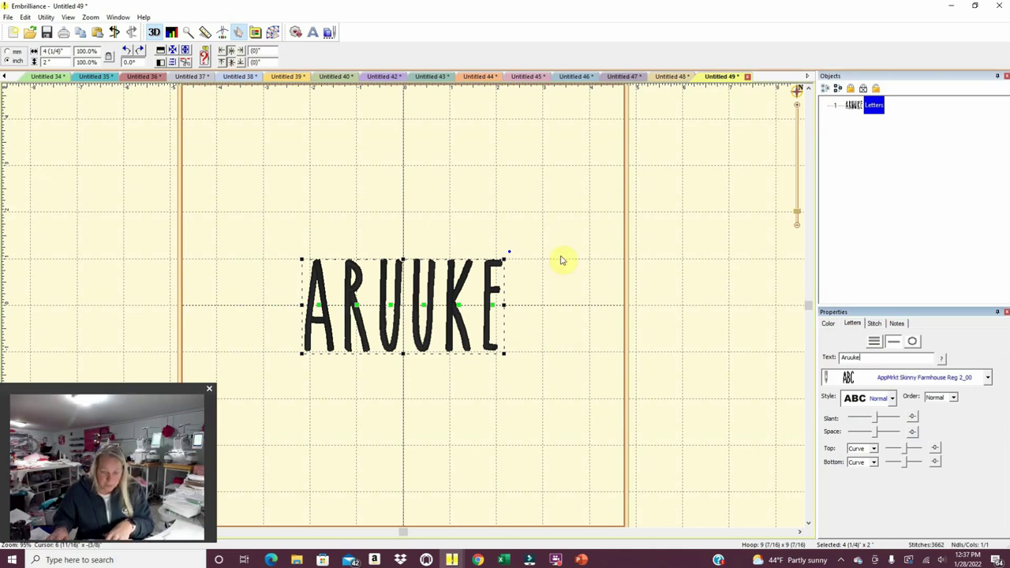
Print the name-lettering design on the HP DeskJet 2600 printer.
left_click(8, 17)
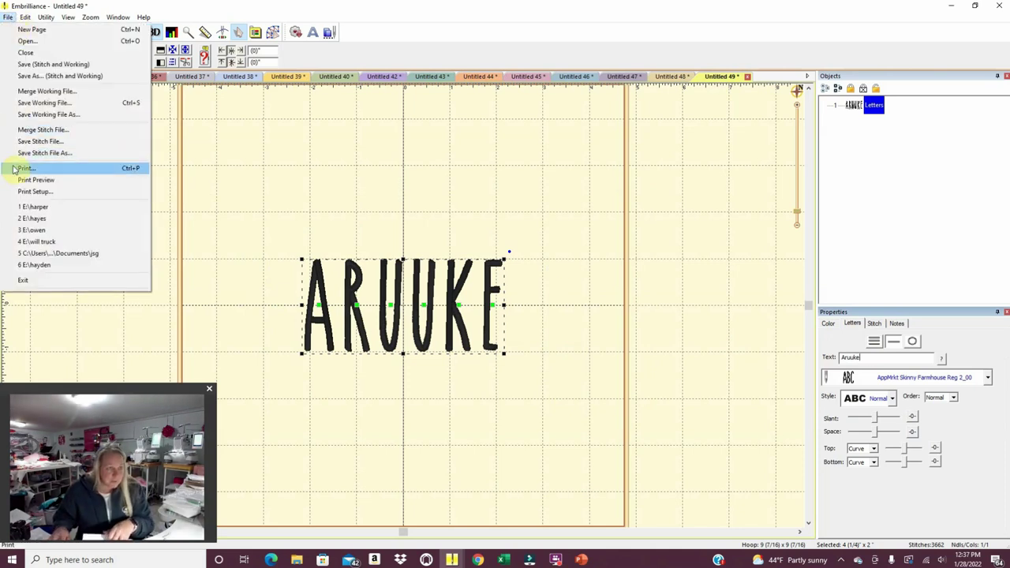
left_click(23, 168)
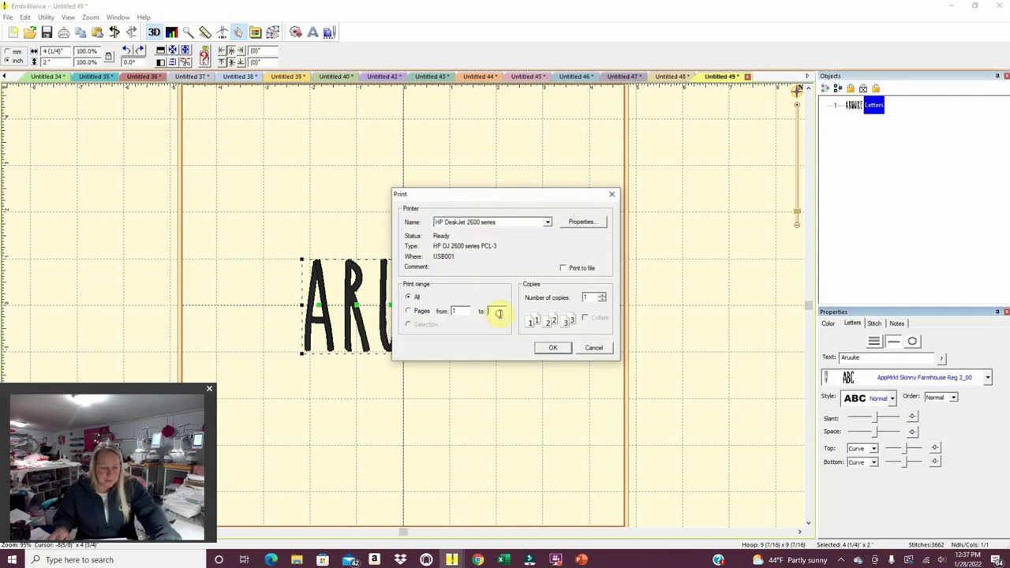
left_click(537, 347)
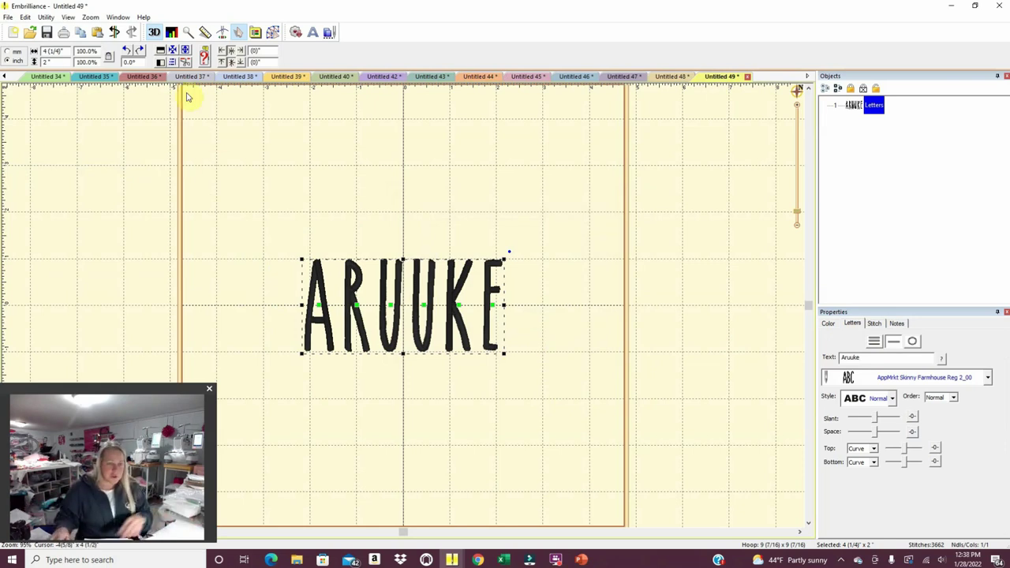
Start a new design and browse File Explorer to Applique Heart > heart > heart100mm.
left_click(12, 33)
scroll(285, 247, "down", 8)
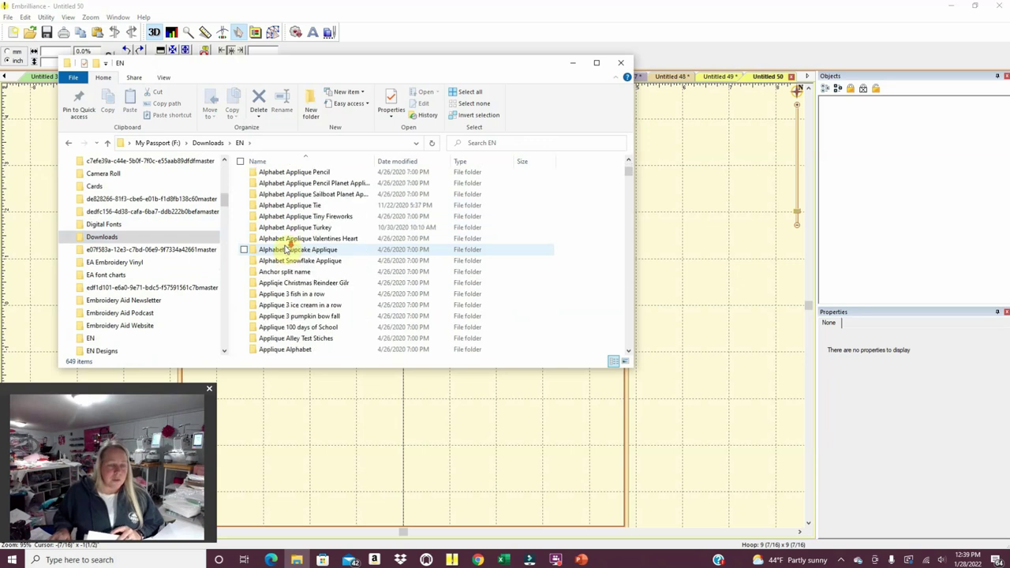
scroll(286, 247, "down", 20)
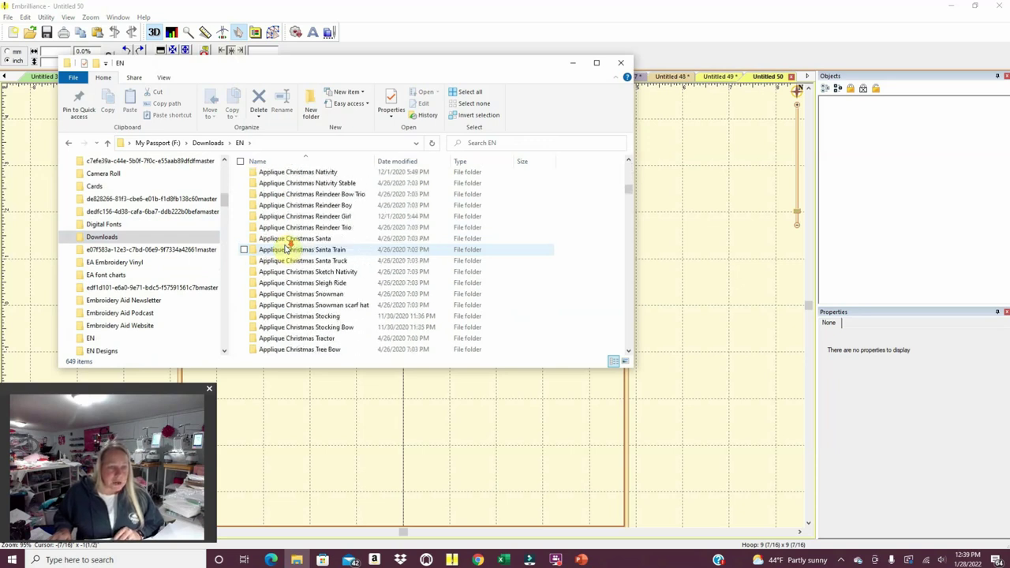
scroll(285, 248, "down", 10)
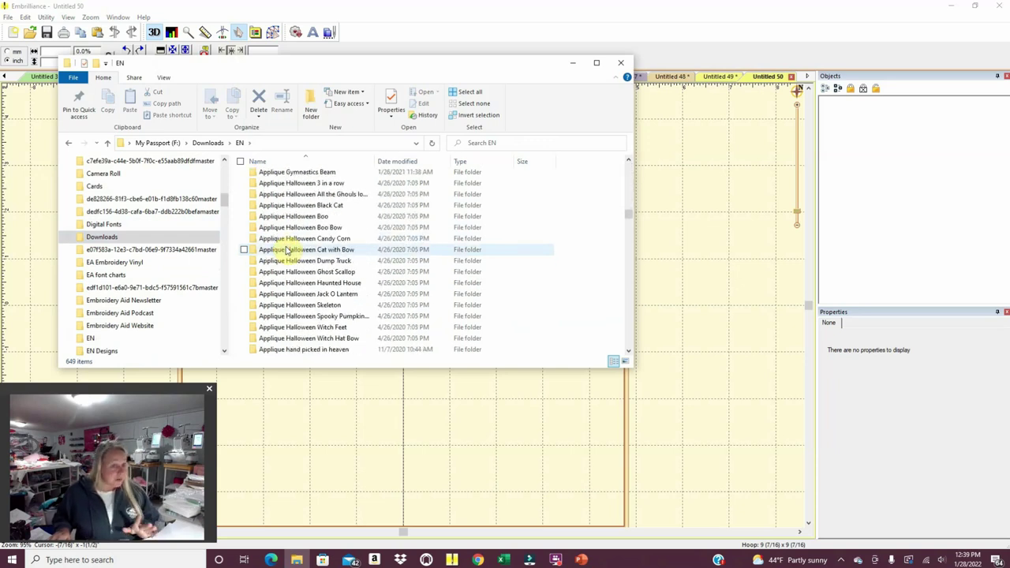
scroll(286, 249, "down", 3)
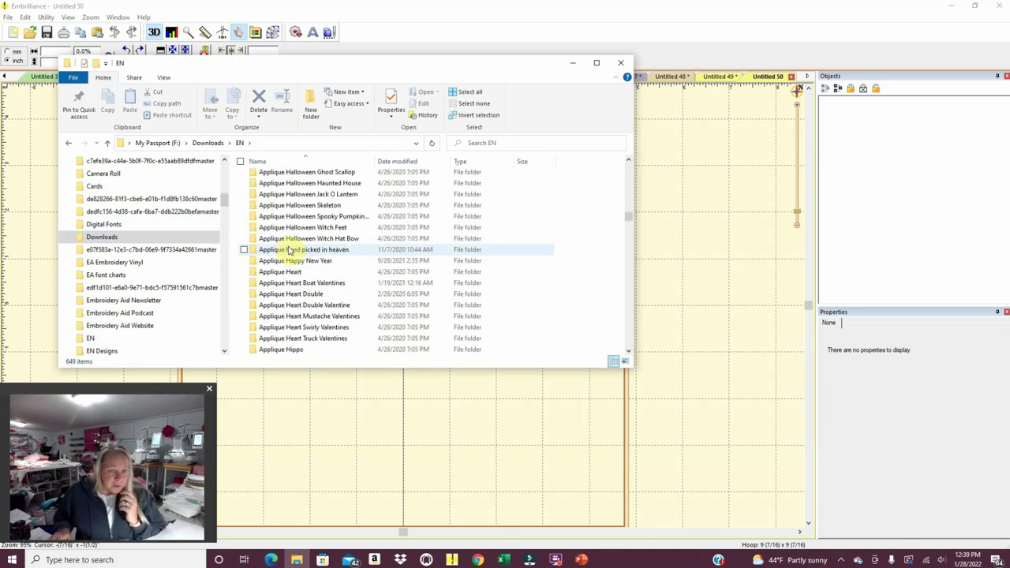
double_click(328, 276)
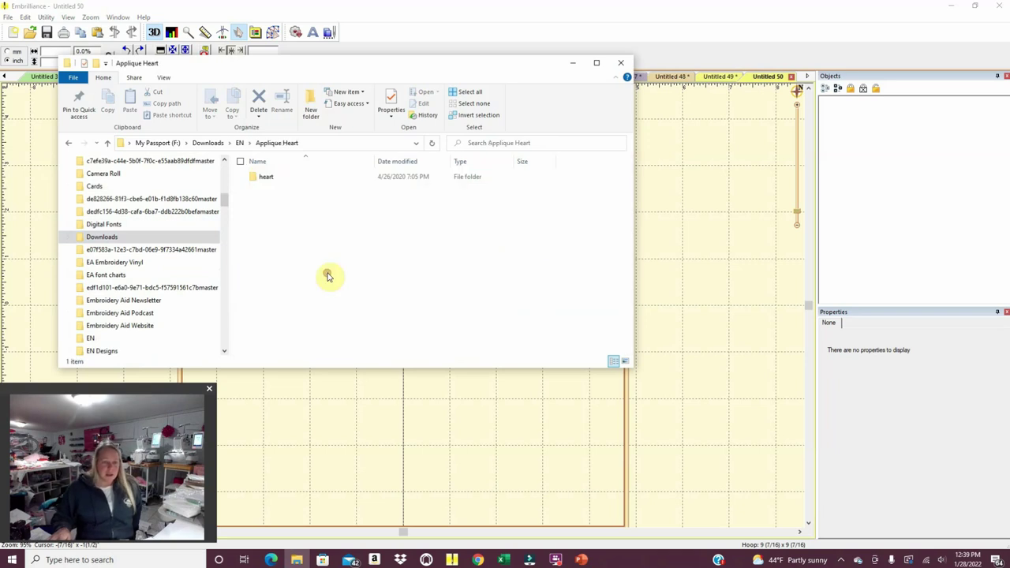
double_click(296, 182)
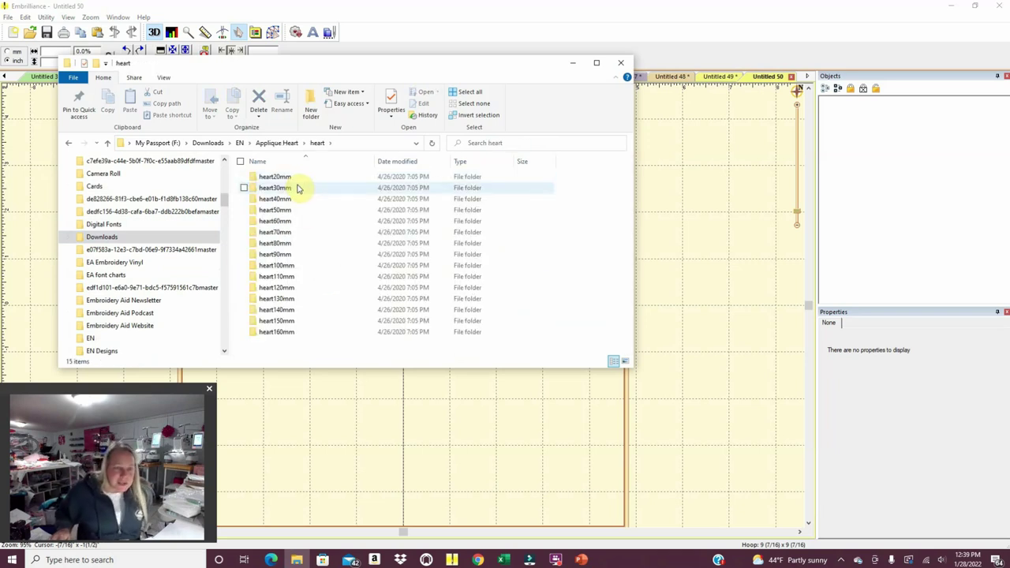
double_click(295, 269)
Add heart100mm.PES to the new design canvas.
left_click(298, 270)
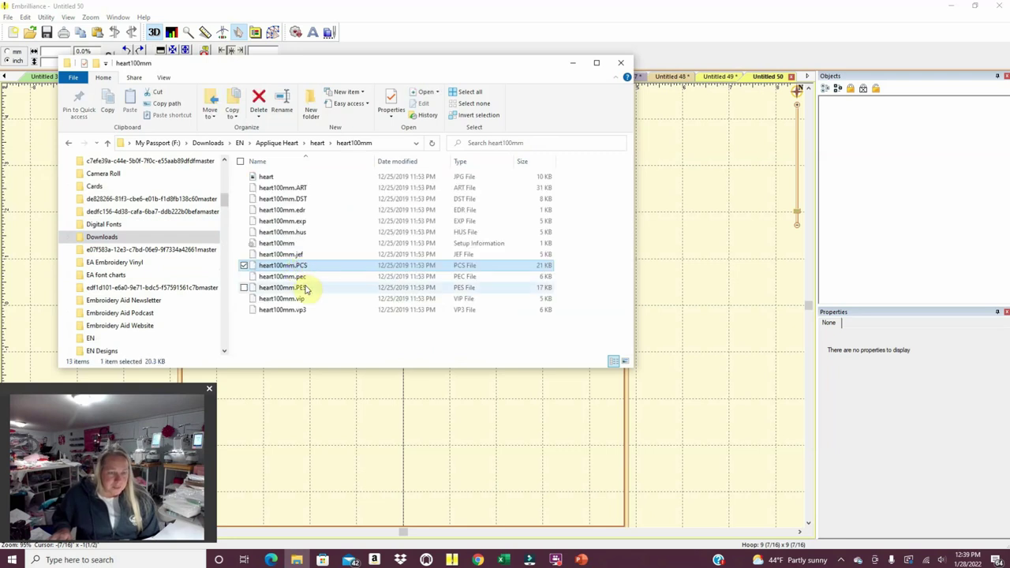
left_click(305, 287)
left_click_drag(304, 287, 335, 435)
left_click(335, 434)
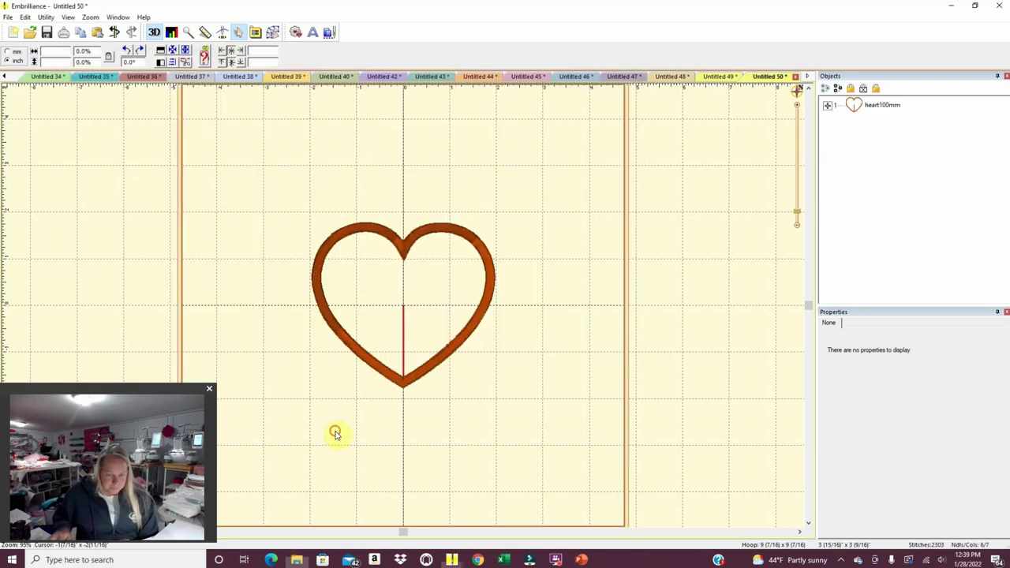
Add heart140mm.PES from the heart140mm folder to the canvas.
left_click(296, 560)
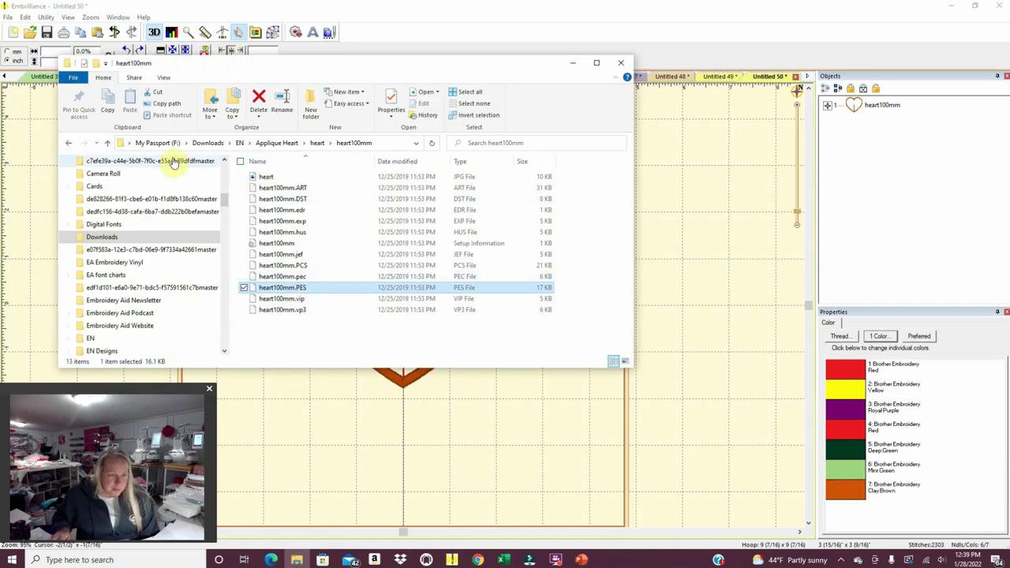
left_click(108, 142)
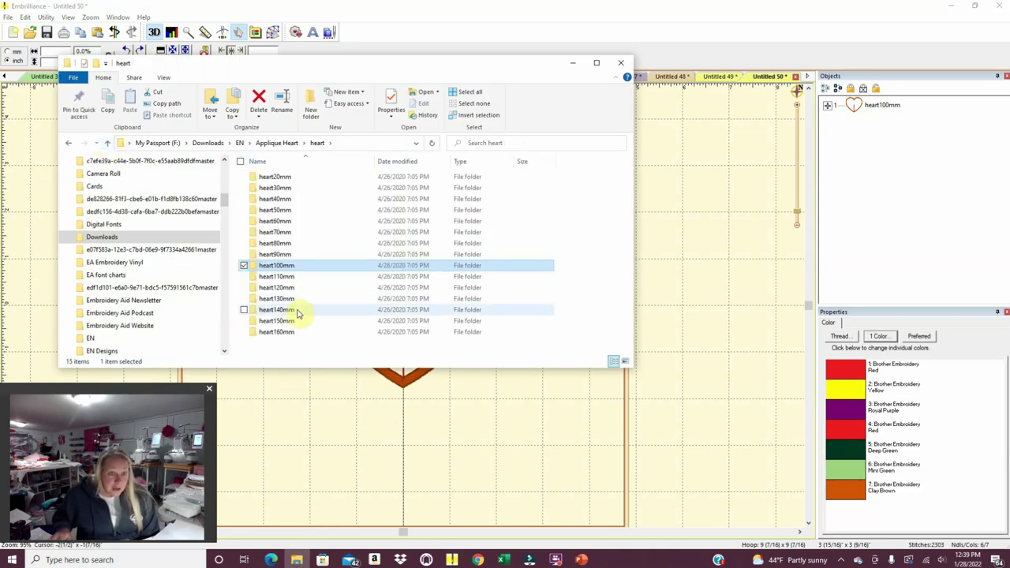
left_click(292, 311)
double_click(292, 310)
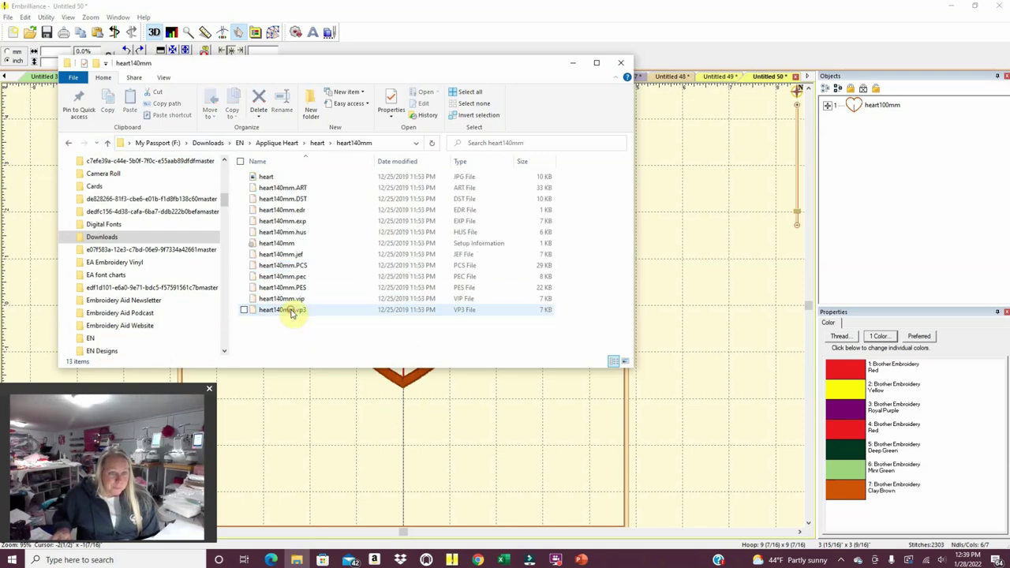
double_click(292, 288)
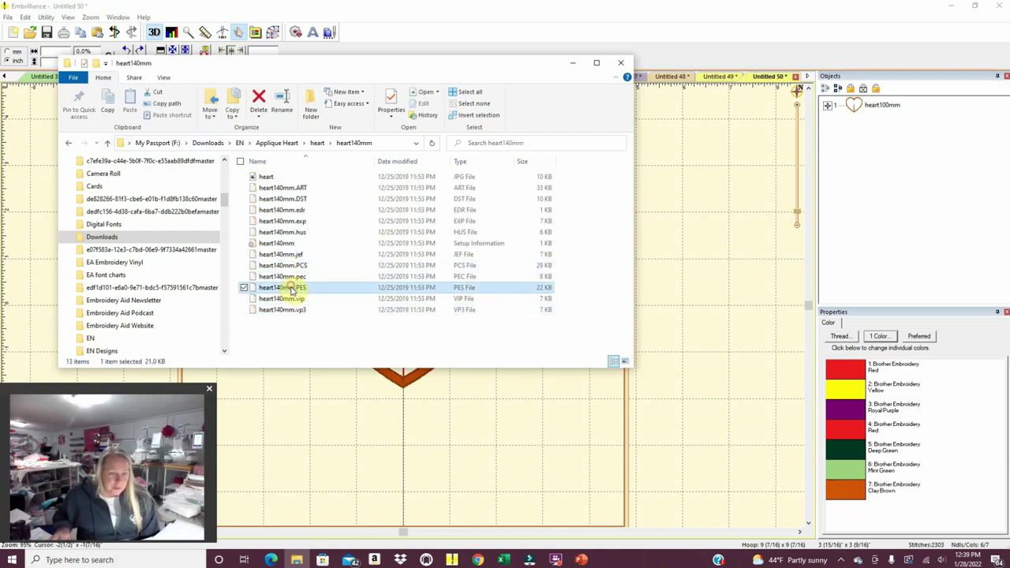
key("Escape")
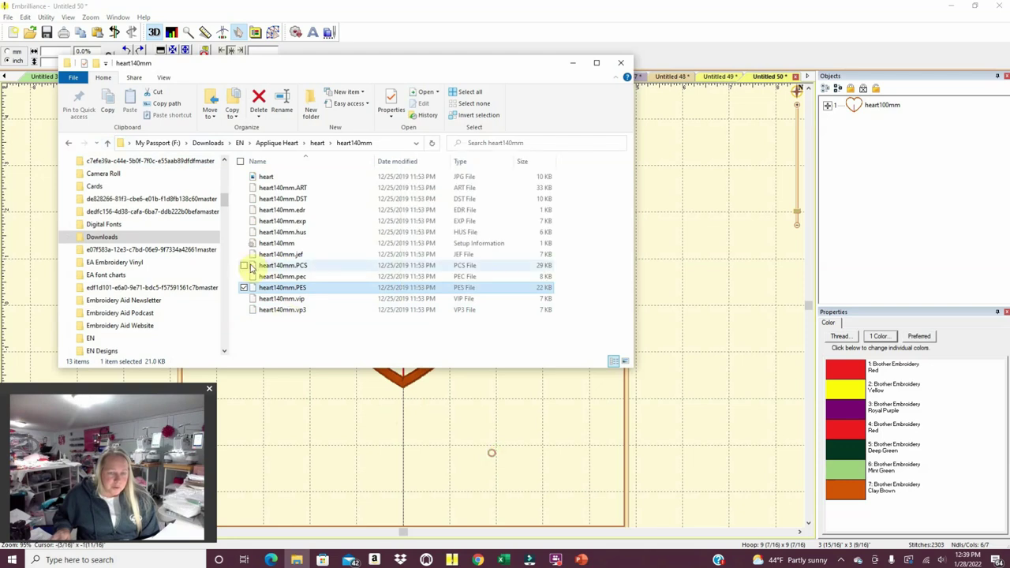
left_click_drag(268, 289, 292, 404)
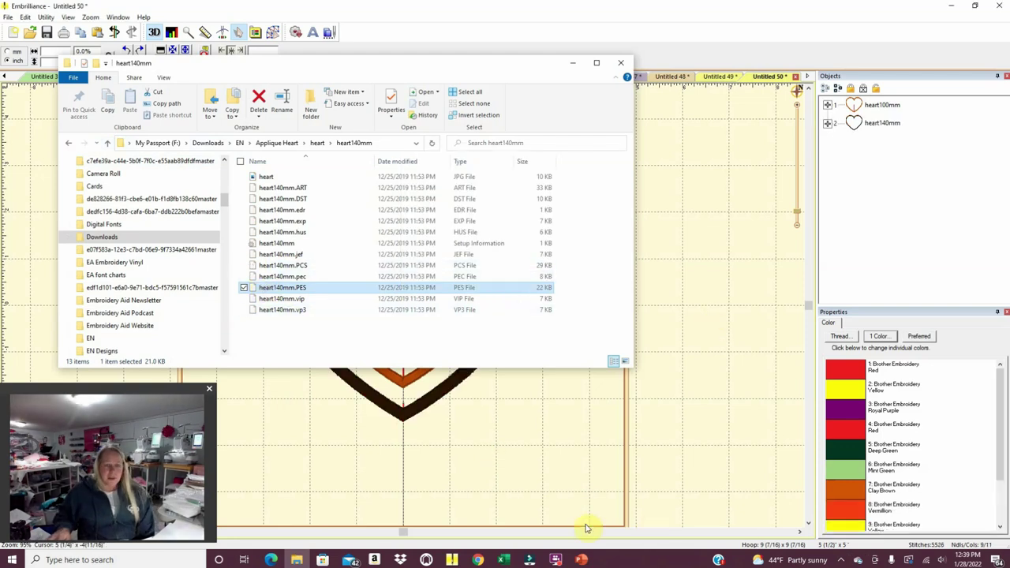
Delete the inner 100 mm heart, leaving the 140 mm heart.
left_click(548, 493)
left_click(455, 230)
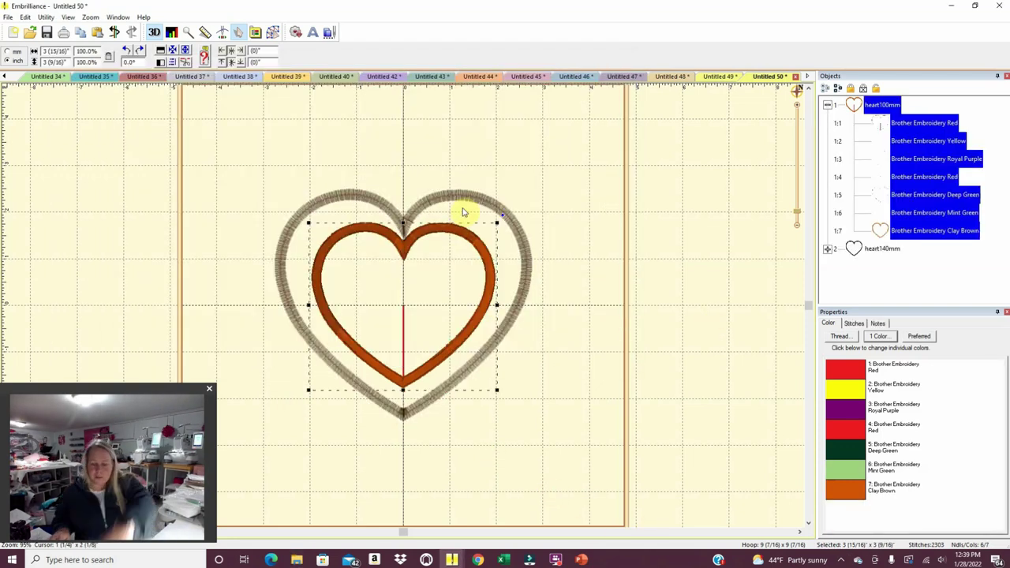
key("Delete")
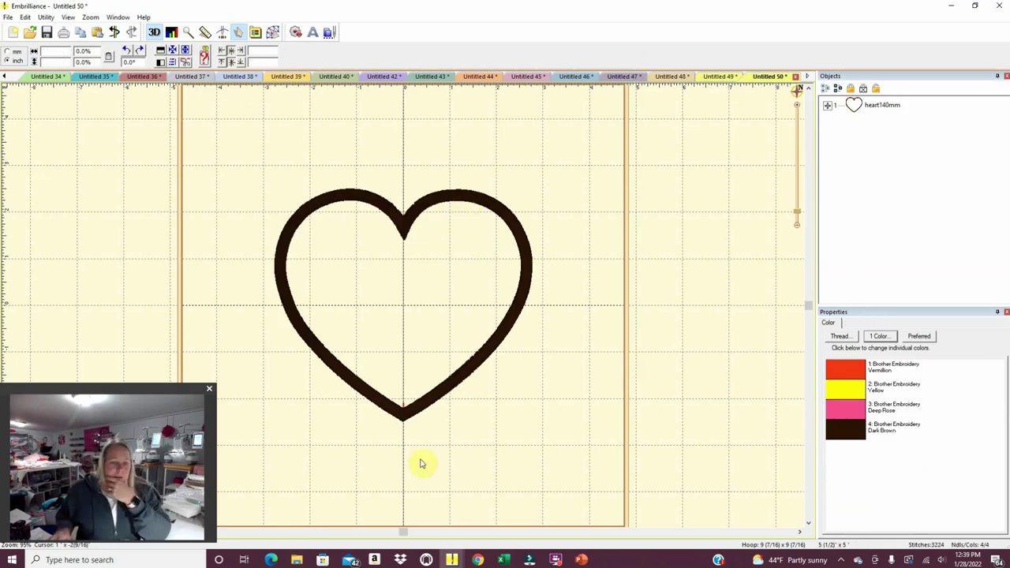
Add heart160mm.PES from the heart160mm folder and delete the heart140mm object.
left_click(296, 560)
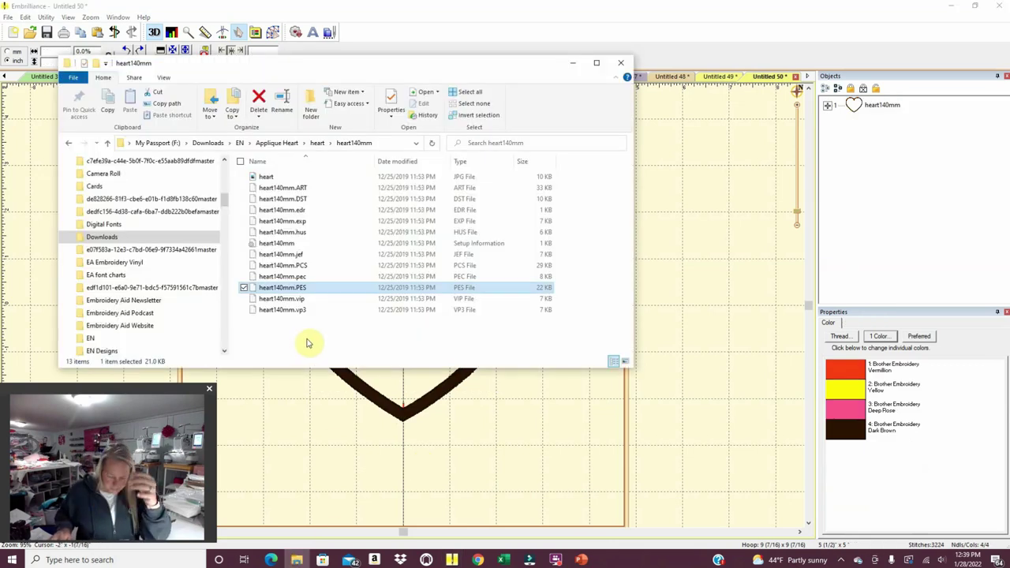
left_click(110, 145)
left_click(290, 332)
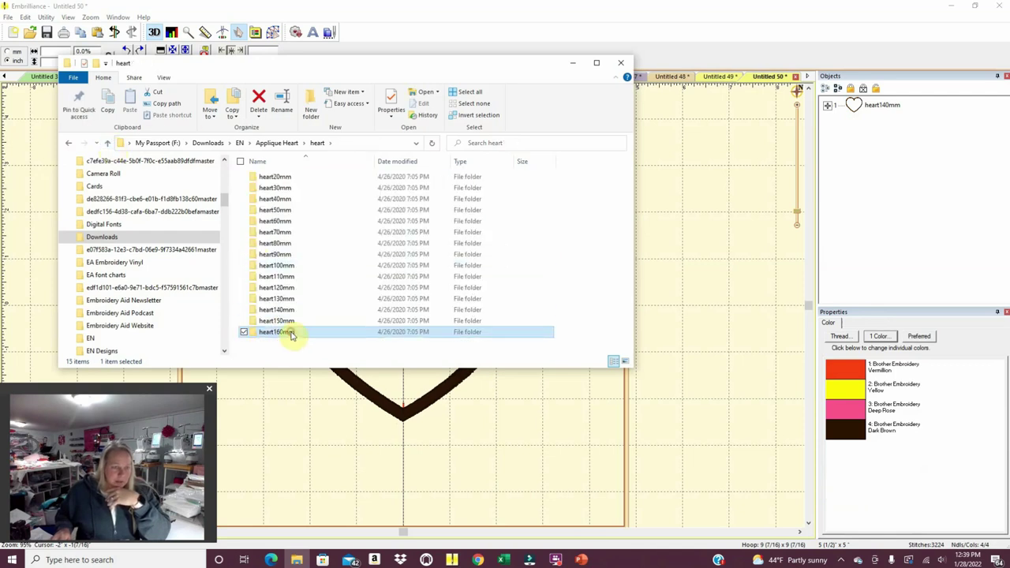
double_click(290, 332)
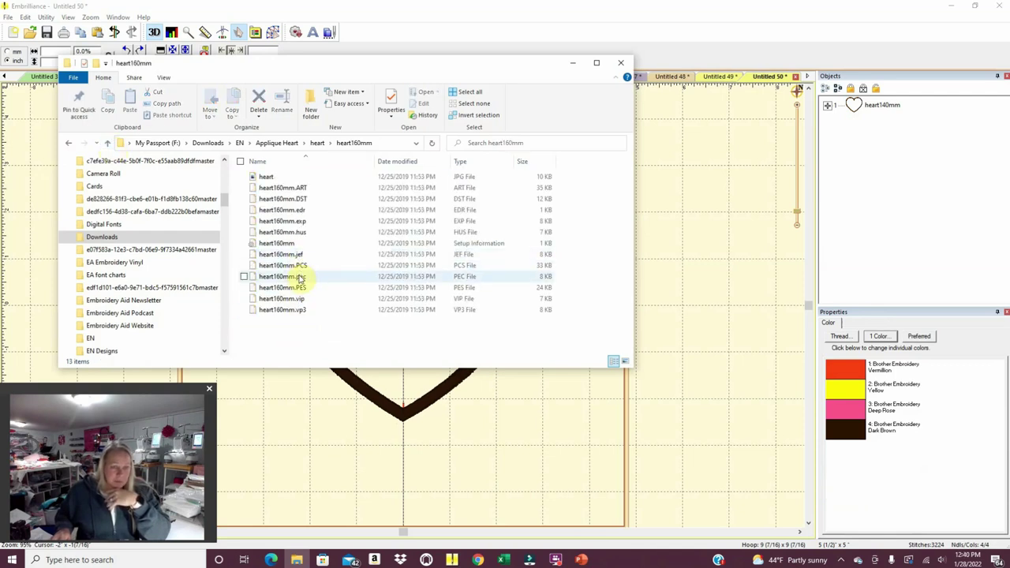
left_click(300, 287)
double_click(300, 287)
left_click_drag(323, 289, 471, 449)
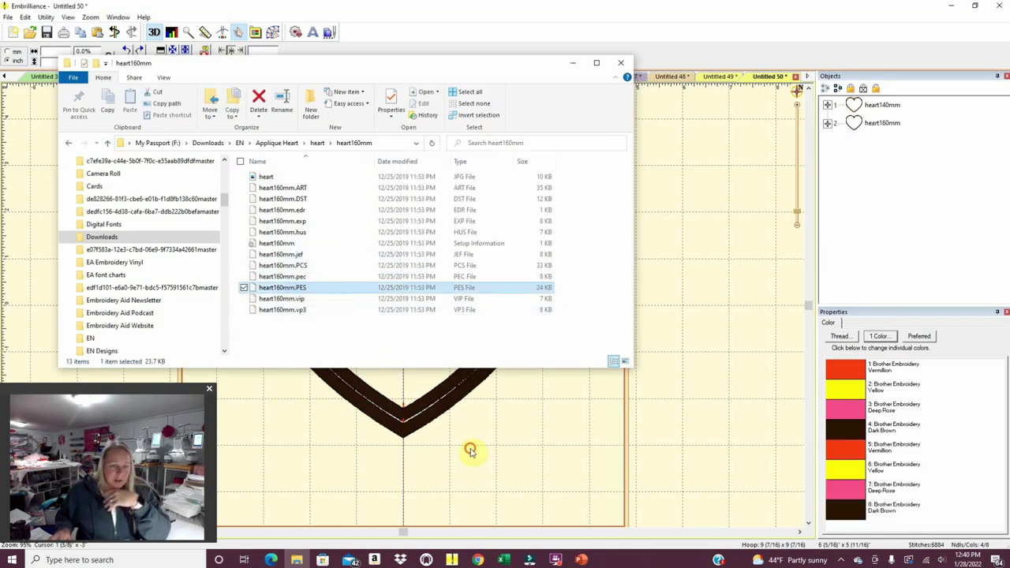
left_click(864, 111)
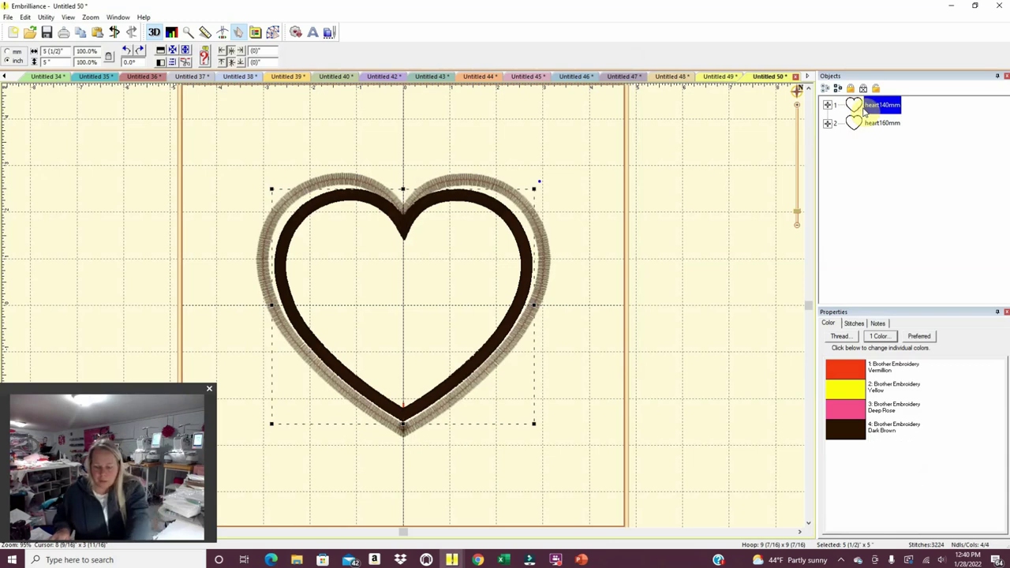
key("Delete")
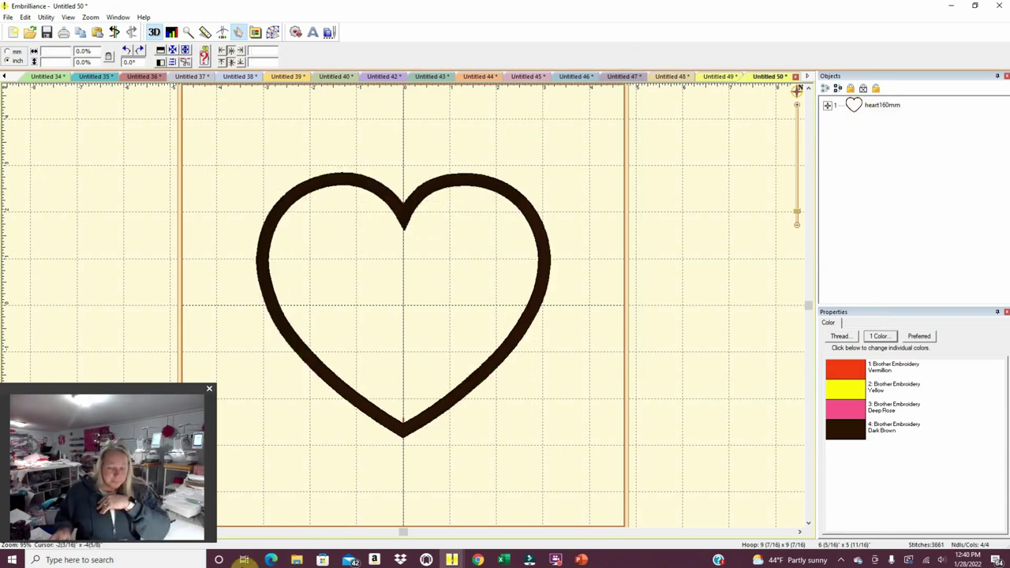
Search the Etsy shop's listings for 'hear' to find the heart listings.
mouse_move(271, 560)
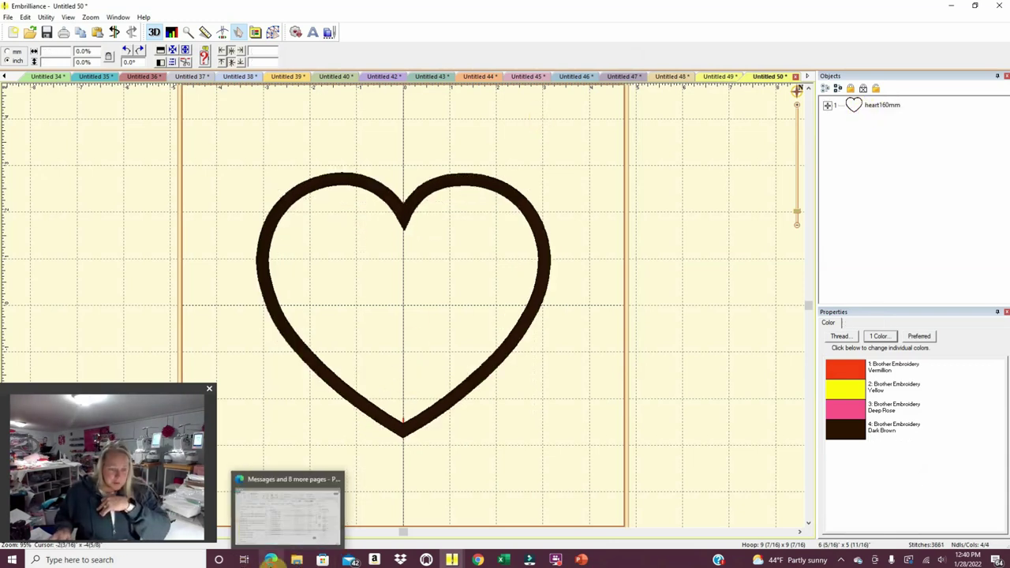
left_click(288, 509)
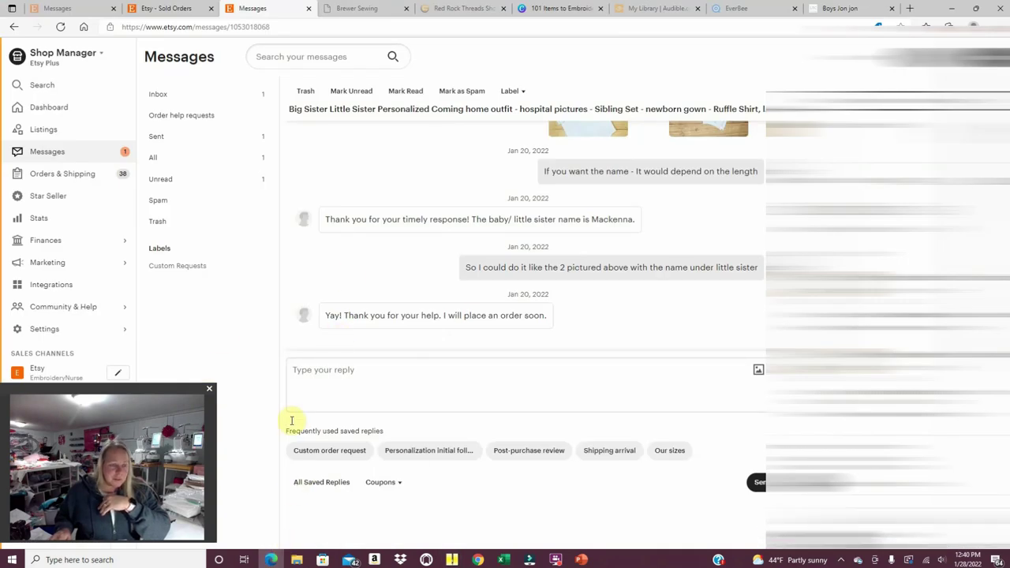
left_click(63, 134)
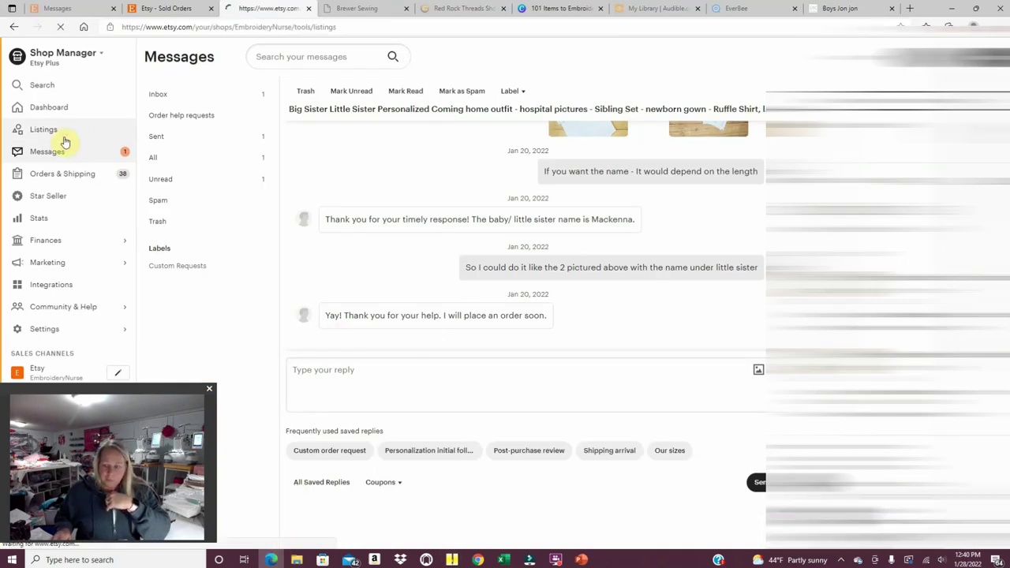
left_click(779, 55)
type("heart")
key("Return")
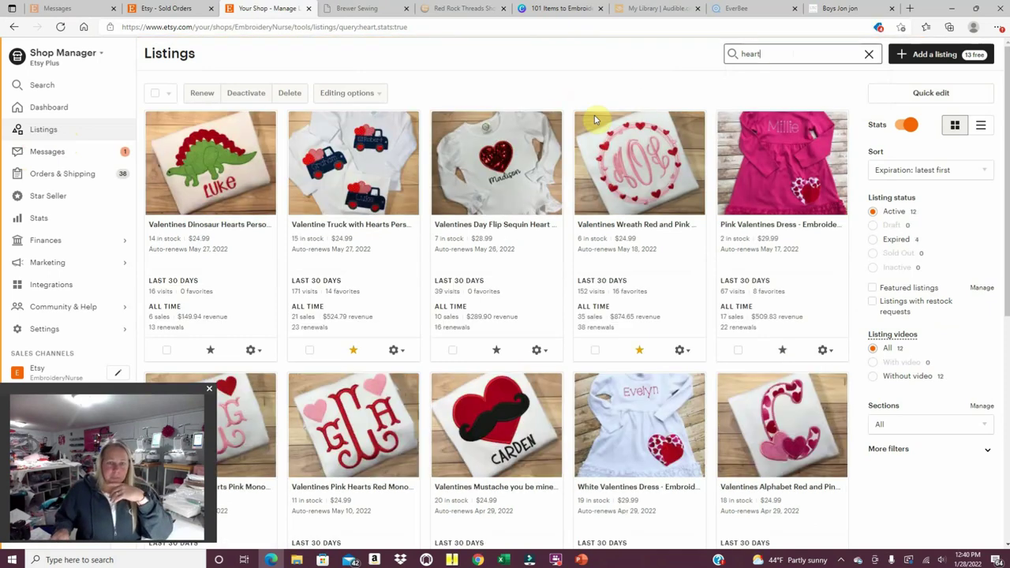
Open the Valentines Day Flip Sequin Heart Shirt listing and review its seven photos.
left_click(493, 224)
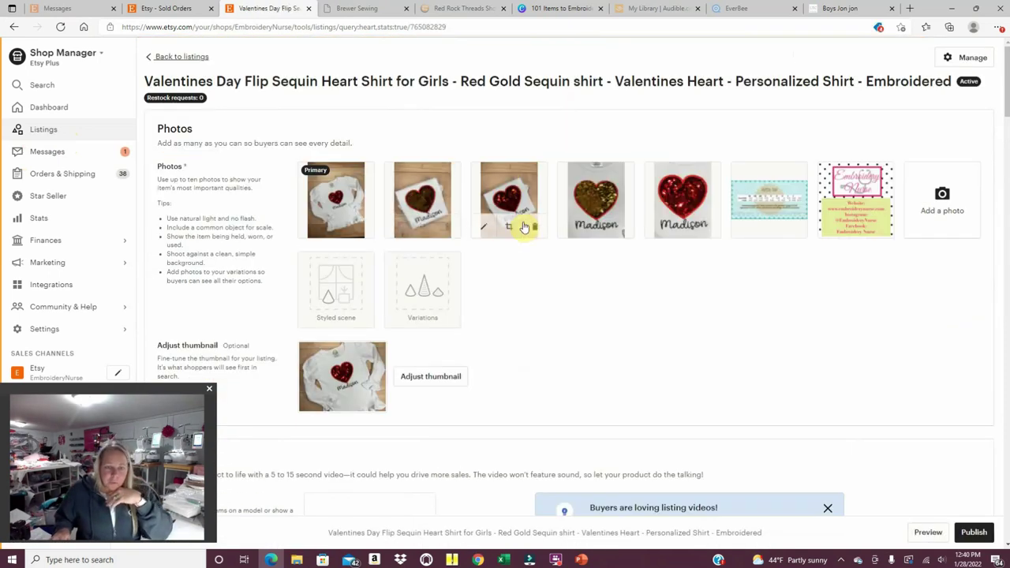
mouse_move(483, 207)
mouse_move(608, 198)
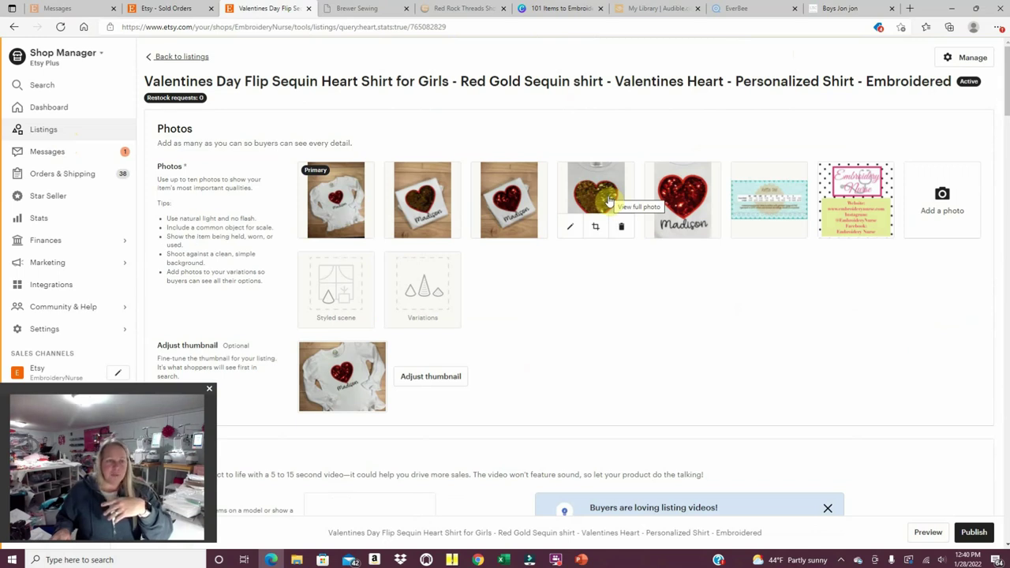
mouse_move(688, 194)
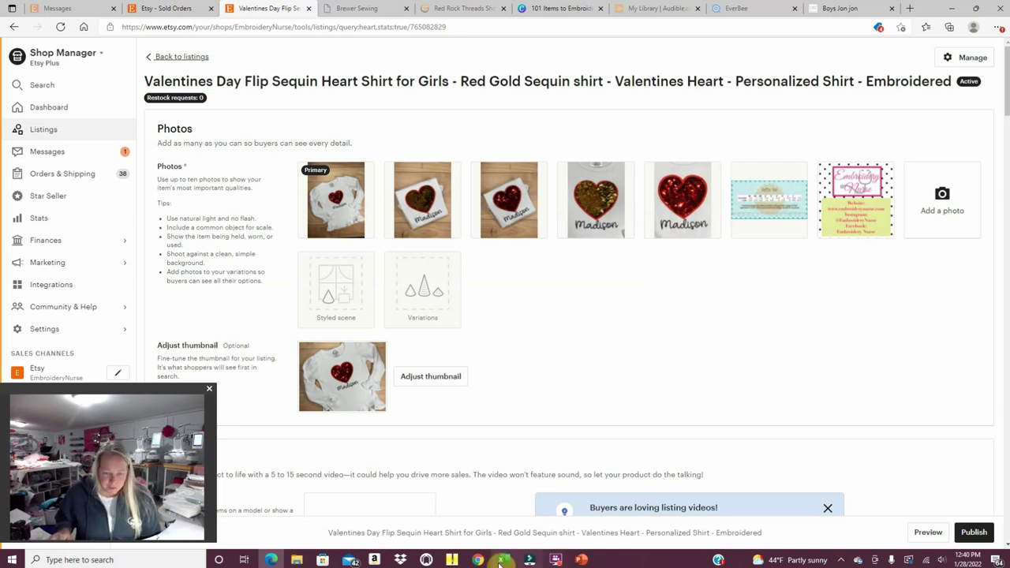
left_click(450, 560)
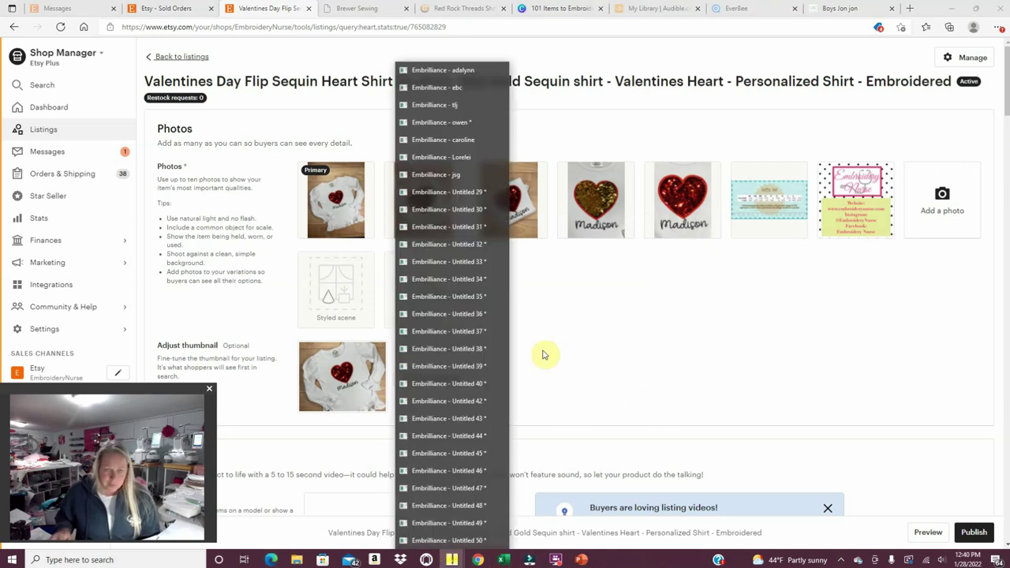
Switch the heart design's lettering font to EB-VanillaCupcakeAlpha - 1.5 in.
left_click(448, 540)
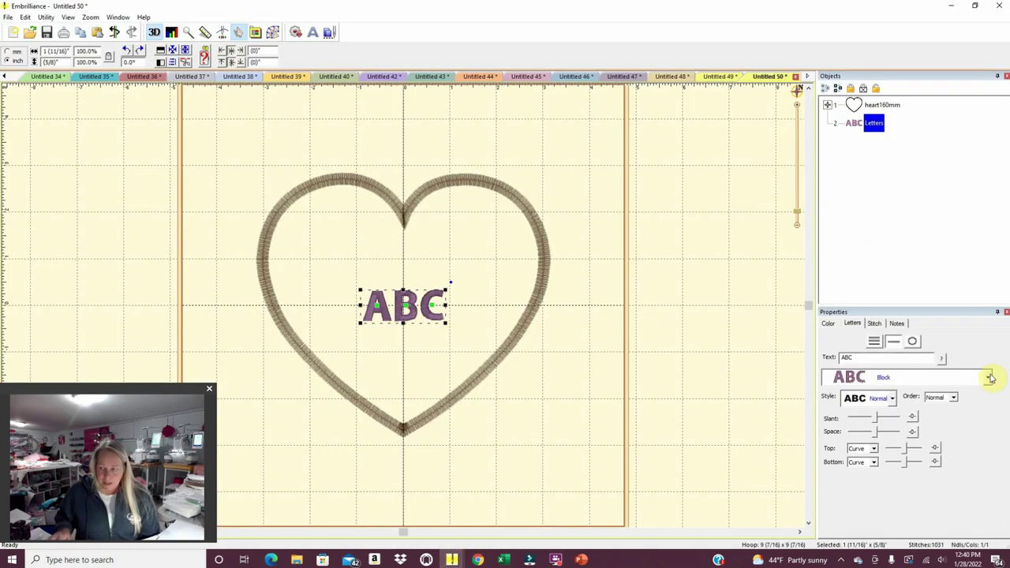
left_click(987, 377)
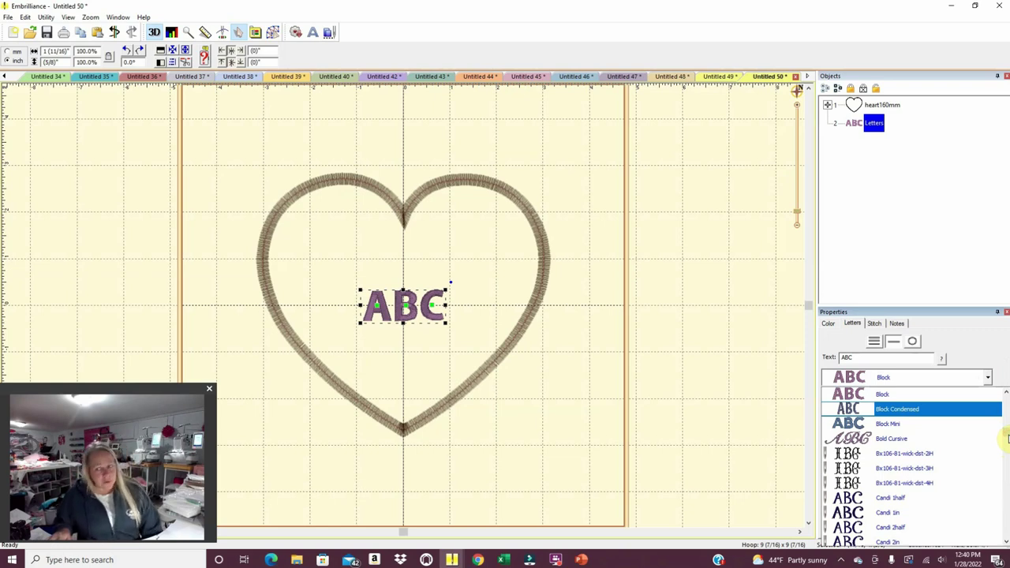
left_click(1006, 439)
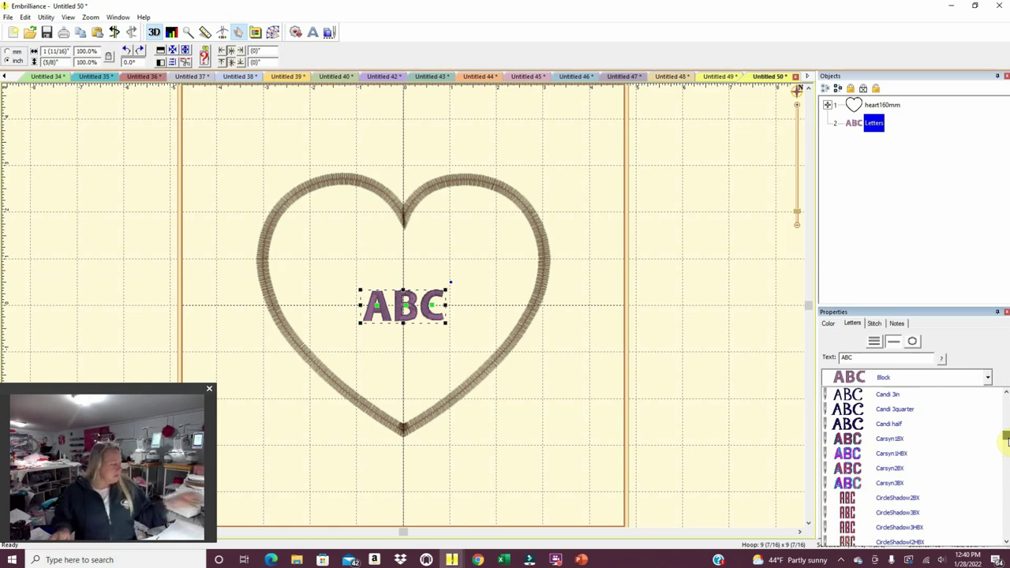
left_click_drag(1007, 439, 1006, 446)
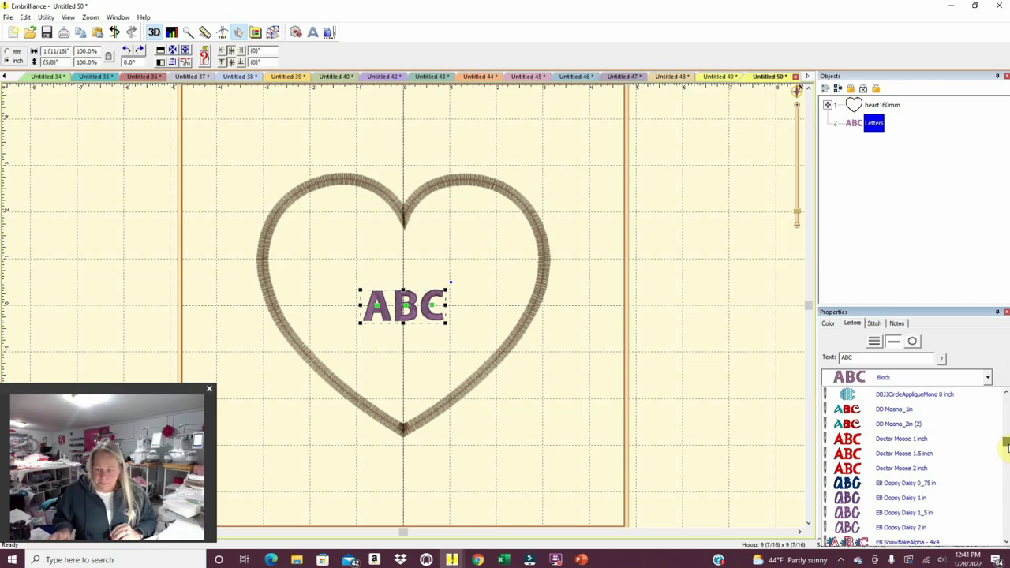
scroll(1006, 456, "down", 2)
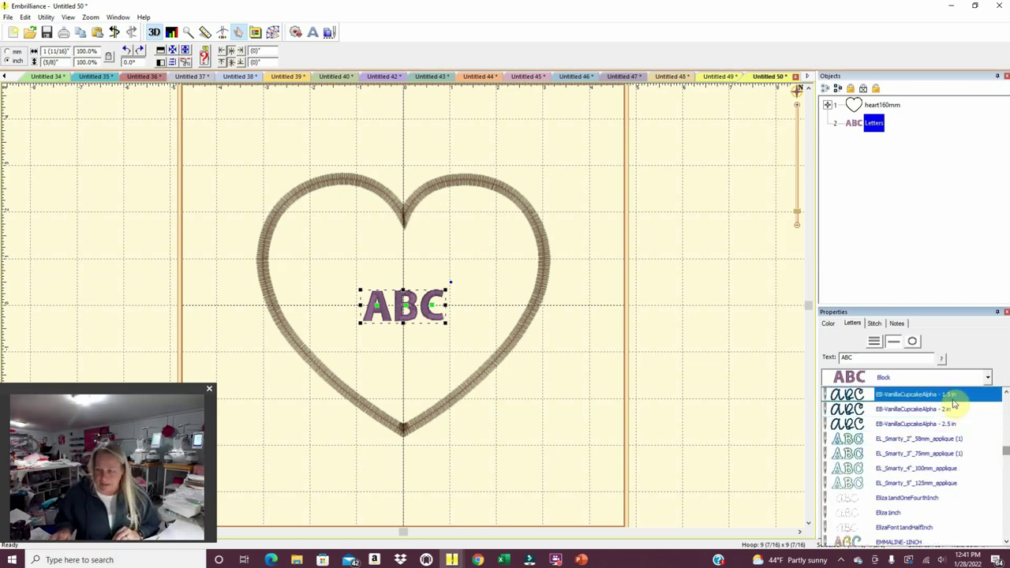
left_click(952, 397)
Type the child's name into the Text field, checking it against the Etsy listing.
double_click(857, 357)
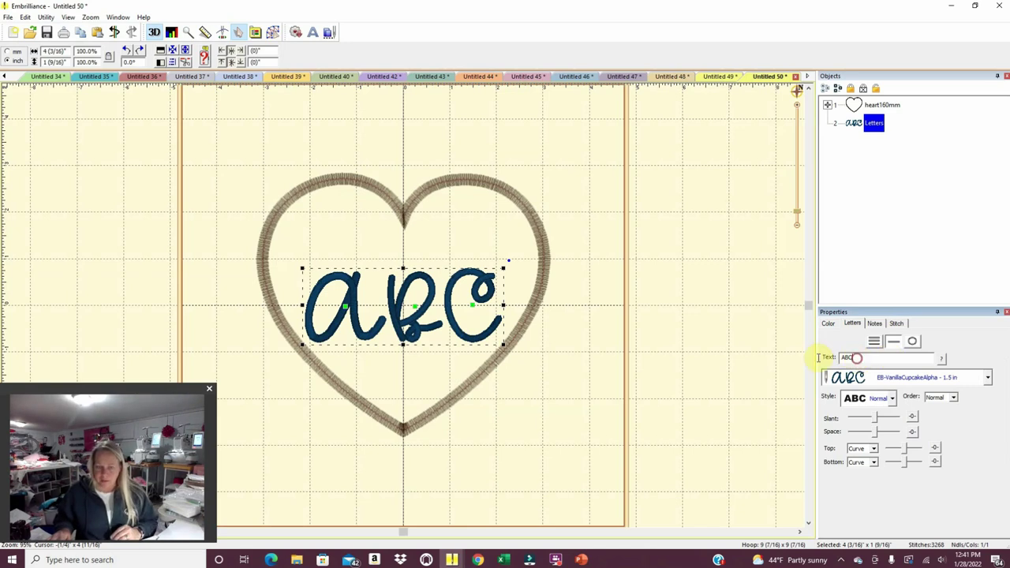
type("Moll")
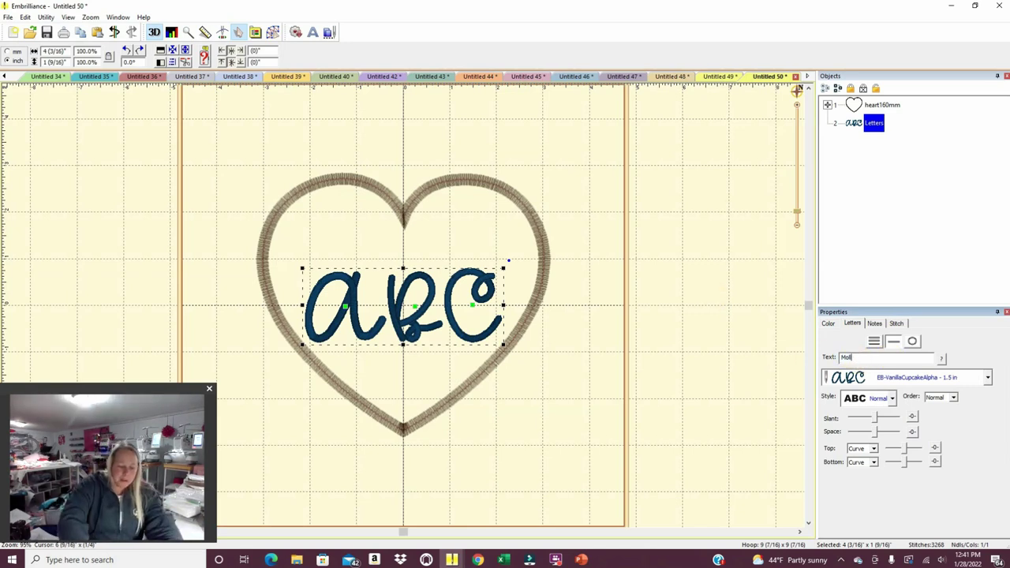
type("y")
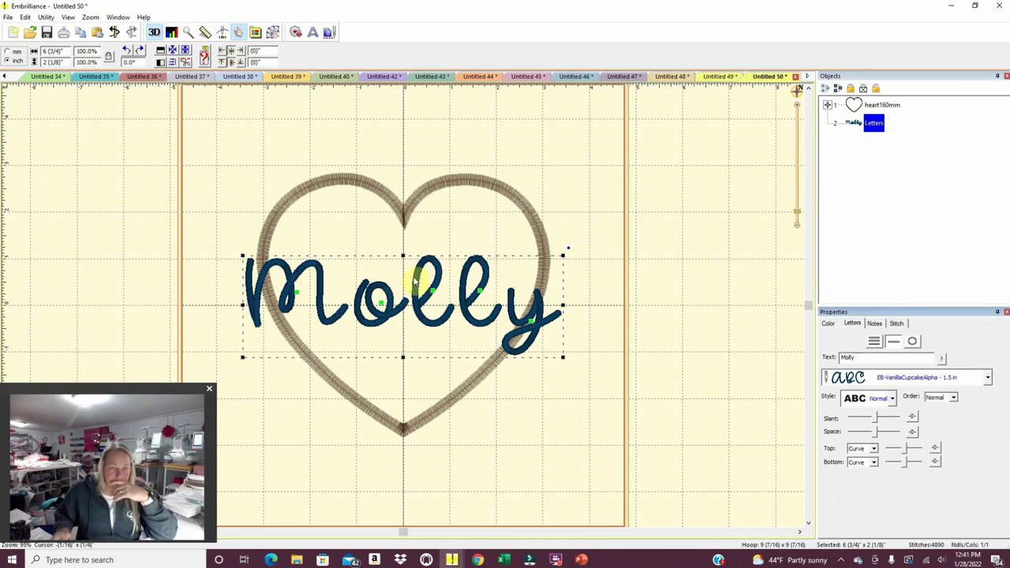
left_click(271, 560)
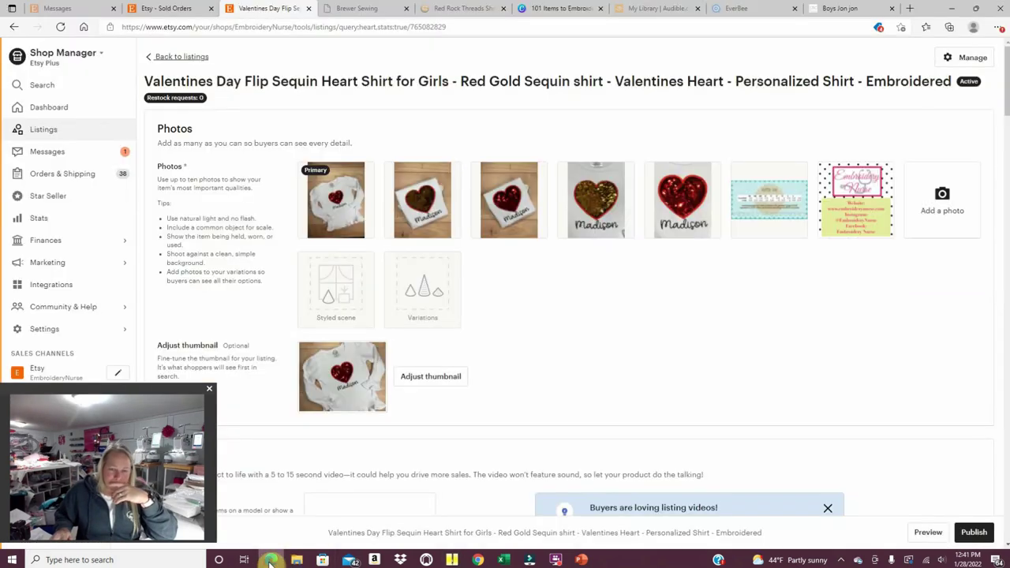
left_click(271, 560)
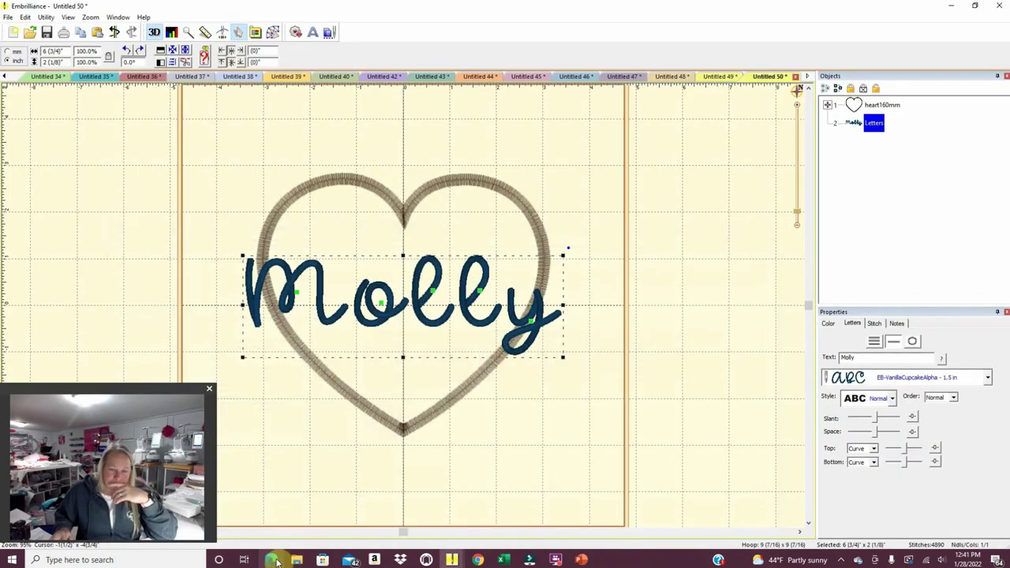
double_click(858, 357)
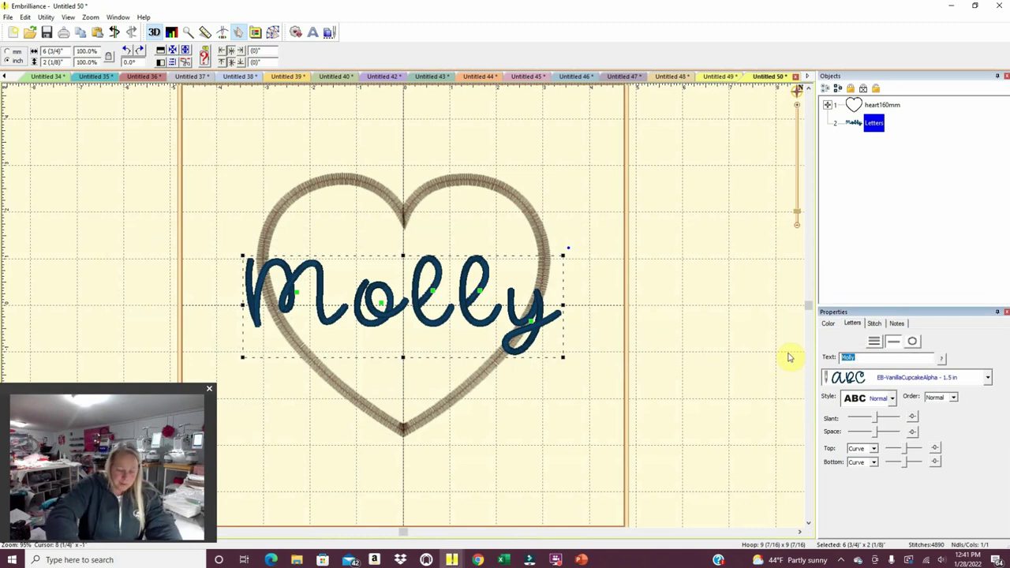
type("Madison")
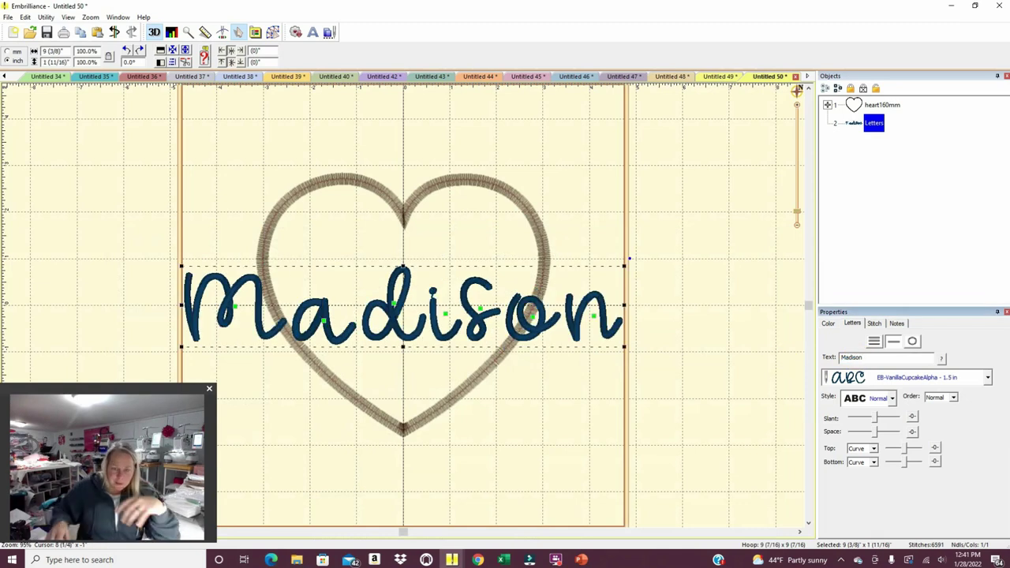
Correct the name, apply it, and drag the lettering down toward the heart's bottom.
left_click(299, 560)
left_click(300, 561)
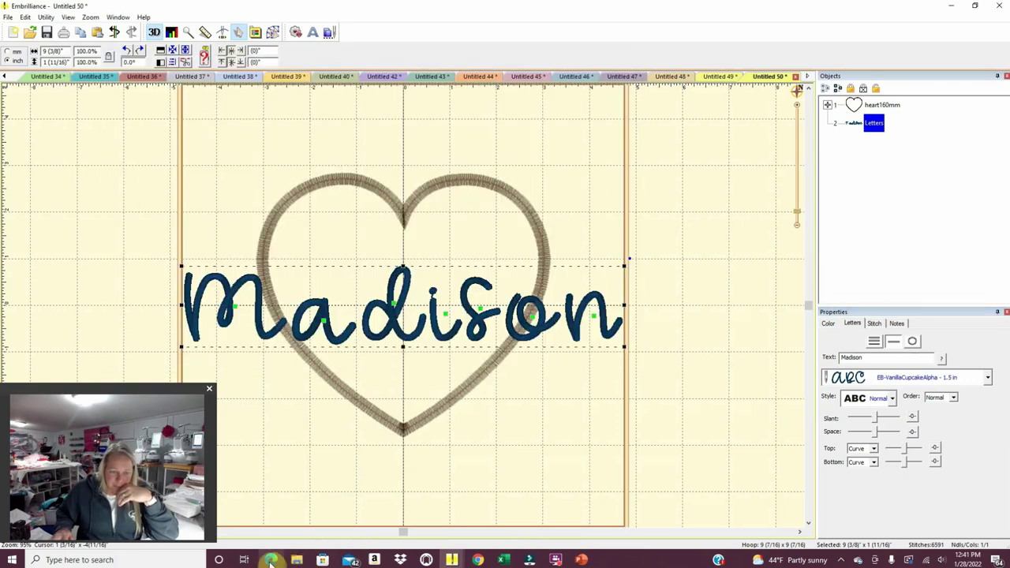
left_click(271, 560)
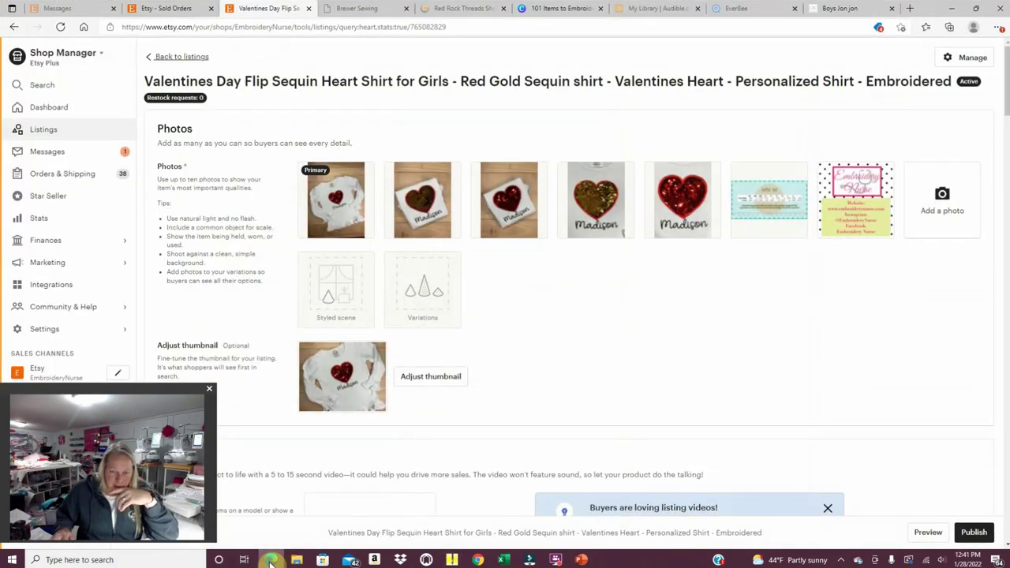
left_click(271, 560)
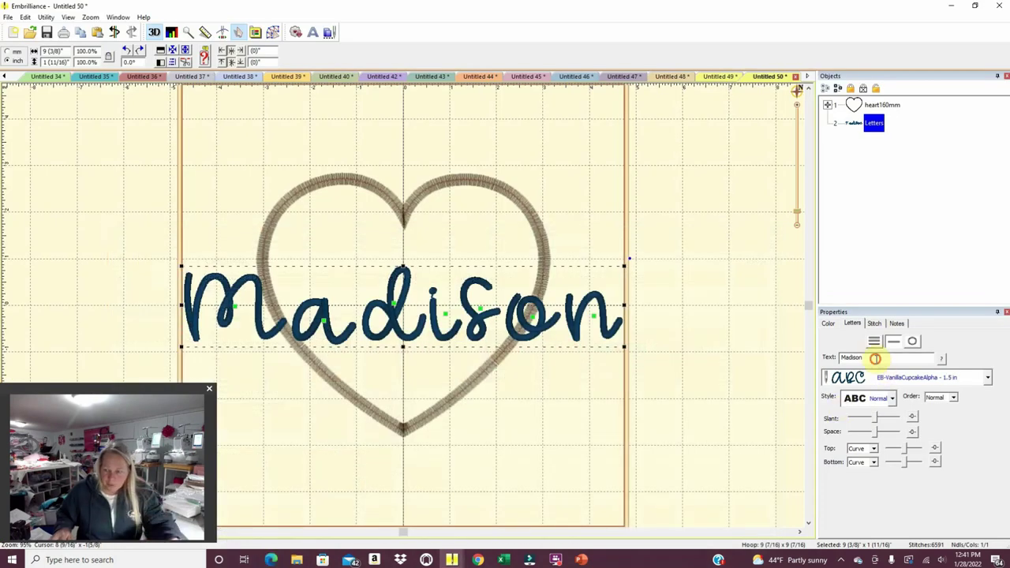
left_click_drag(935, 357, 815, 323)
type("Molly")
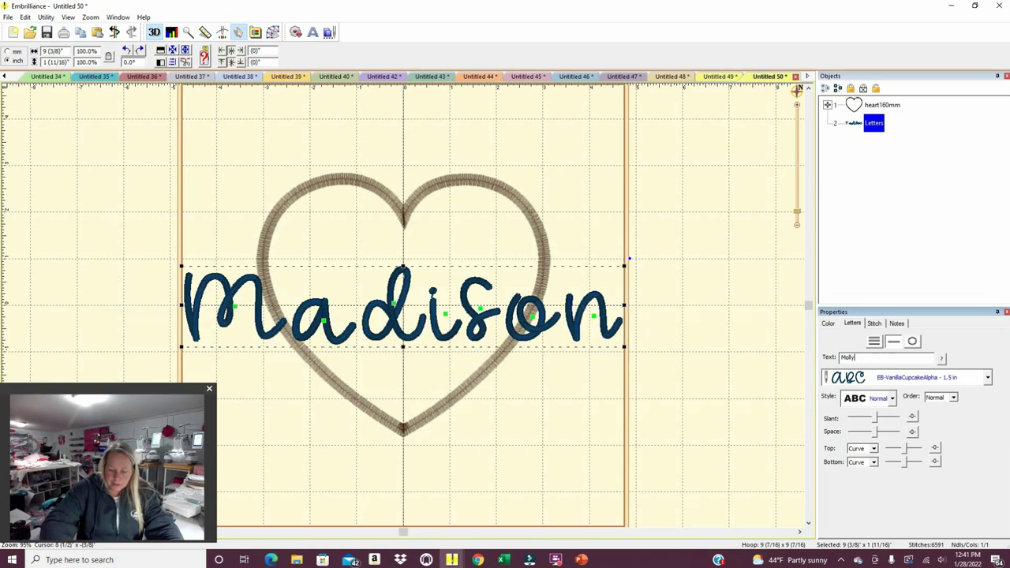
key("Return")
left_click_drag(491, 322, 490, 453)
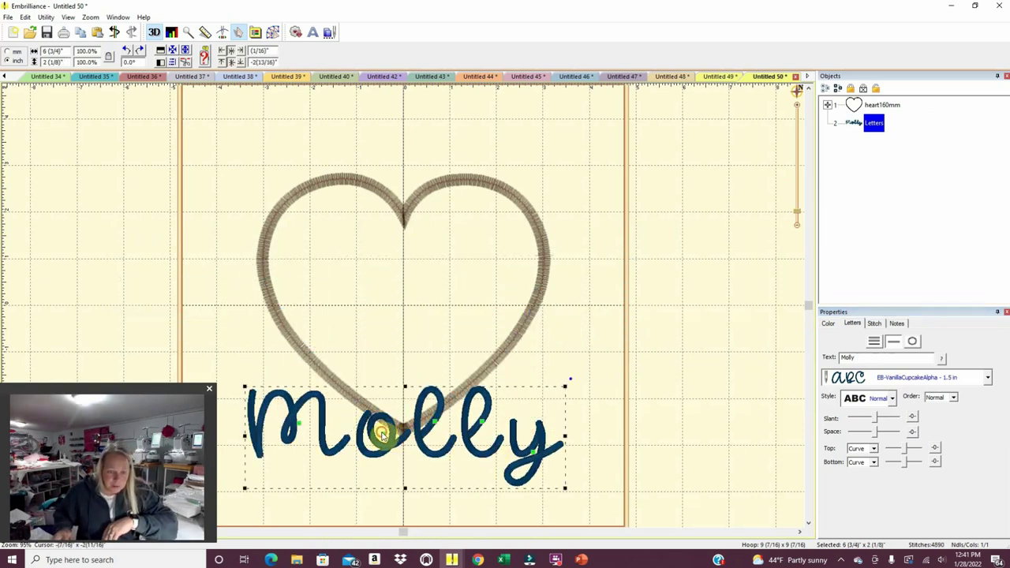
Tighten the name's letter spacing by dragging the l's and y closer together.
left_click(373, 431)
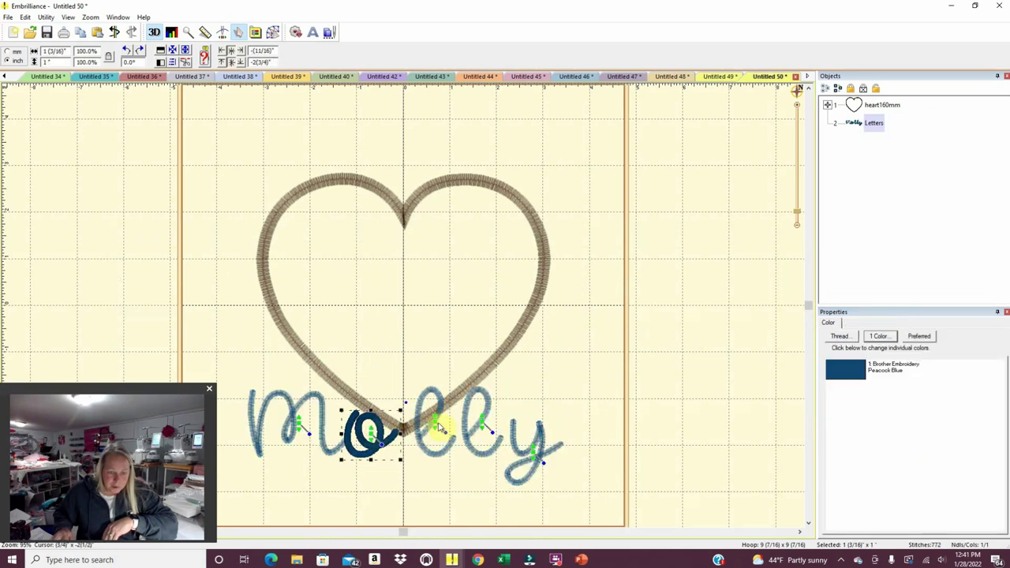
left_click_drag(436, 426, 418, 425)
left_click_drag(480, 426, 451, 426)
left_click_drag(520, 462, 490, 458)
left_click(555, 506)
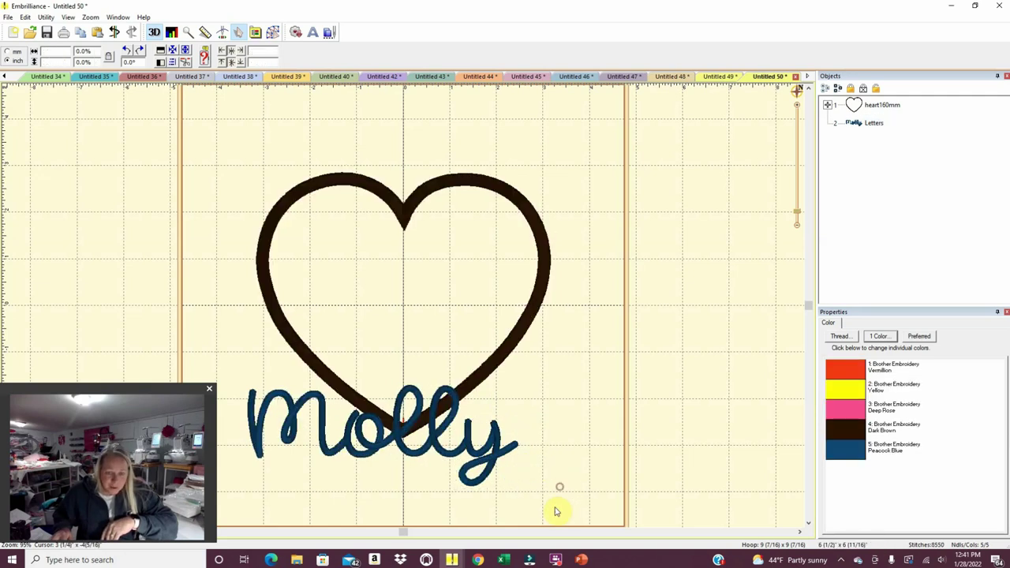
Center the name in the hoop, place it below the heart, then center the whole design.
left_click_drag(355, 477, 223, 335)
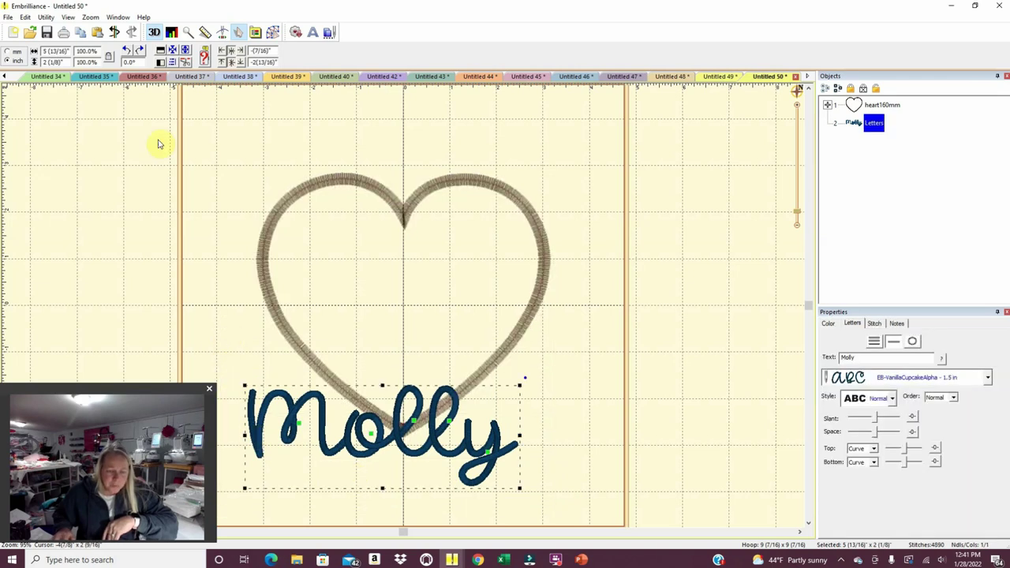
left_click(45, 16)
left_click(55, 31)
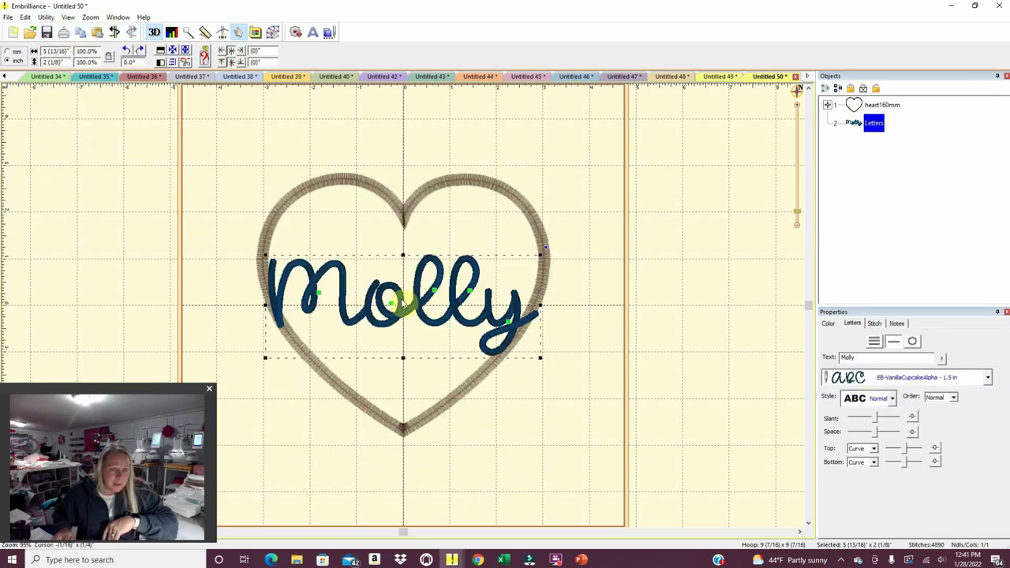
left_click_drag(434, 324, 441, 496)
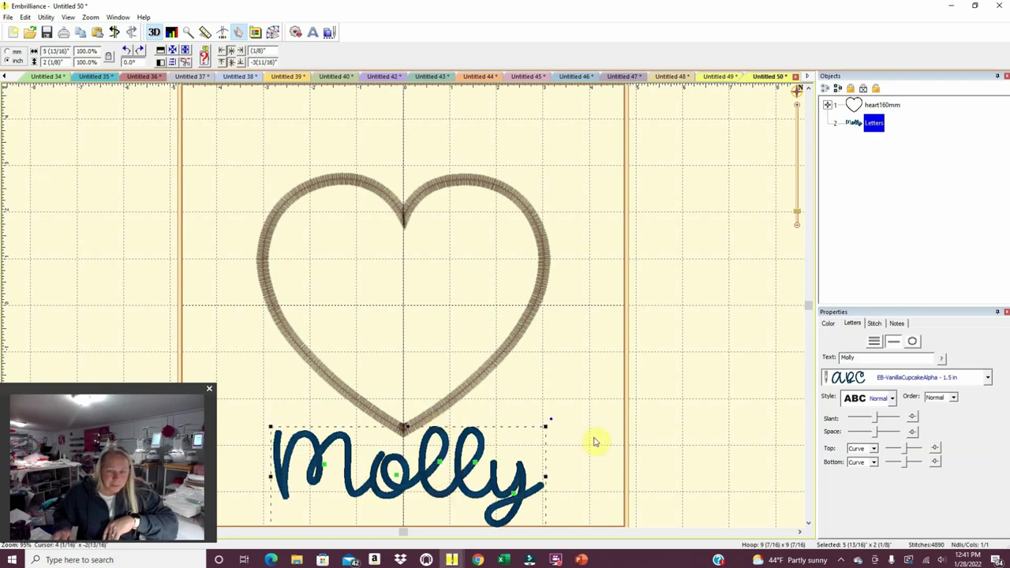
mouse_move(180, 120)
left_mouse_down()
mouse_move(654, 433)
mouse_move(678, 512)
mouse_move(671, 505)
left_mouse_up()
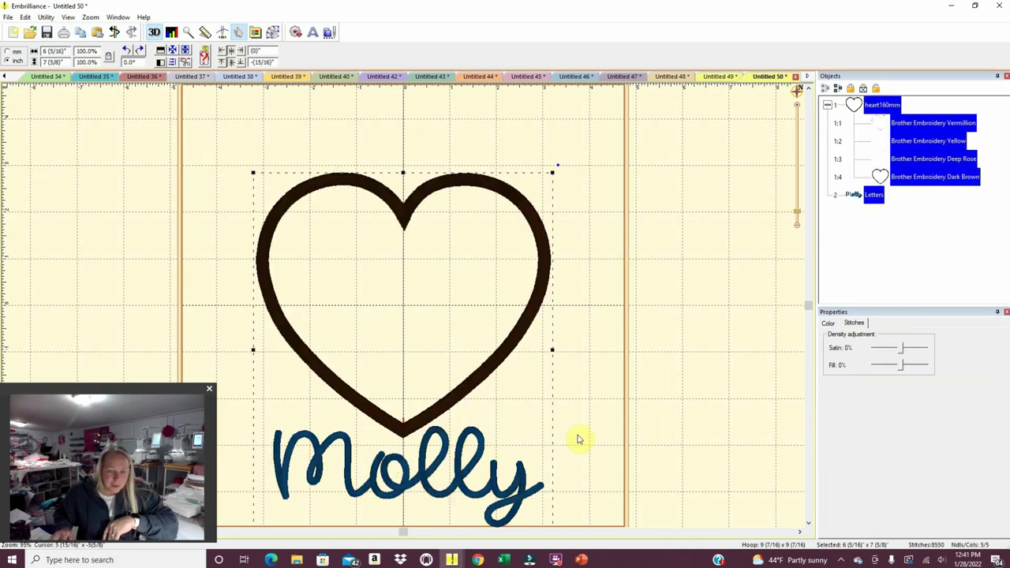
left_click(45, 17)
left_click(47, 29)
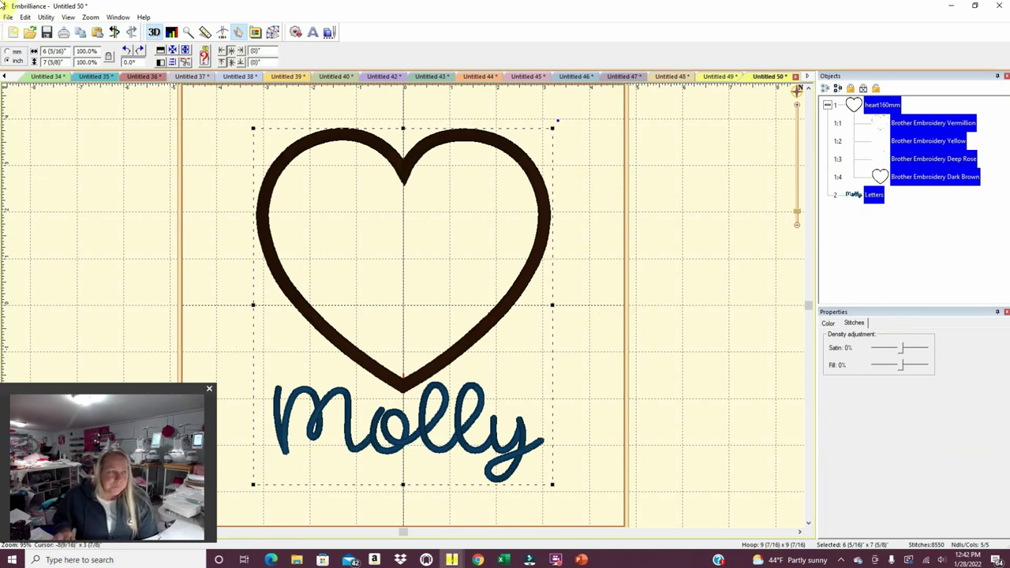
Print pages 1 to 1 of the heart-and-name design and dismiss the low cartridge notice.
left_click(7, 17)
left_click(36, 168)
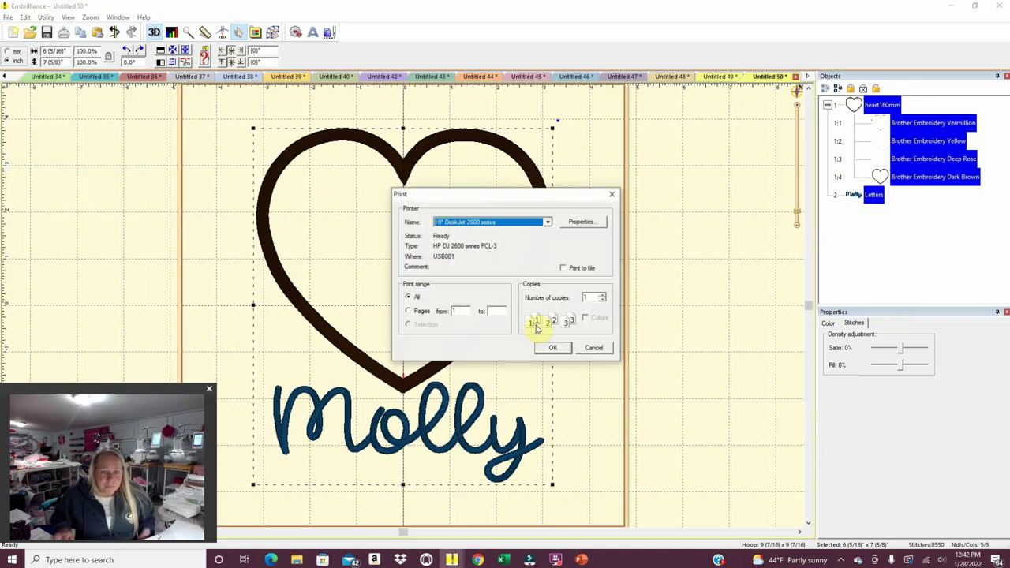
left_click(503, 312)
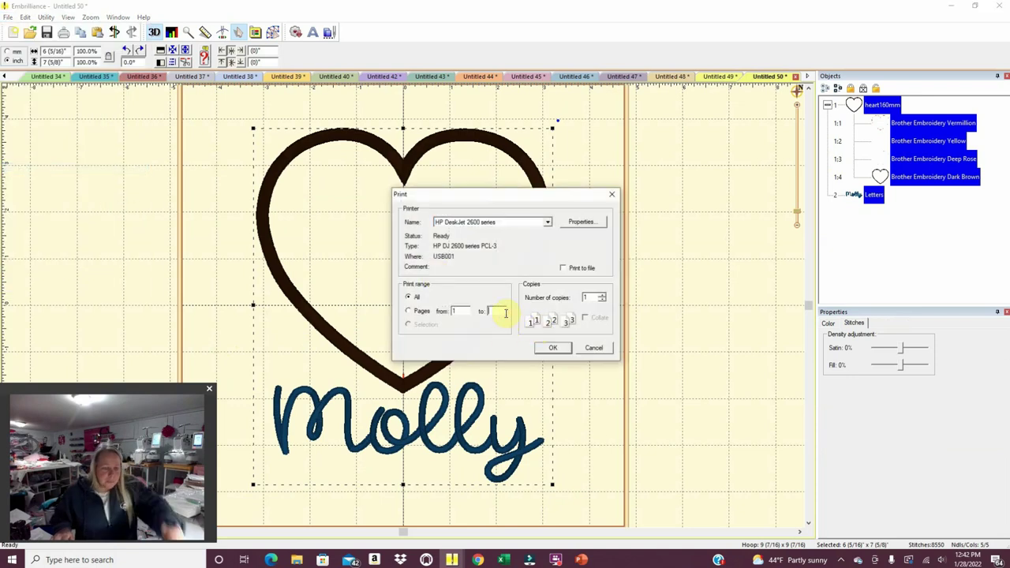
left_click(552, 349)
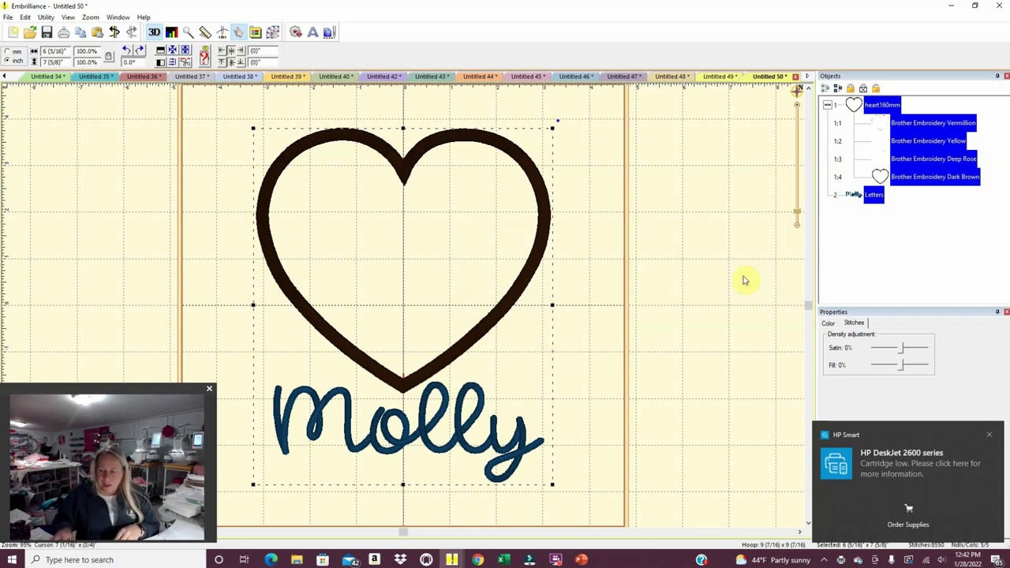
left_click(990, 435)
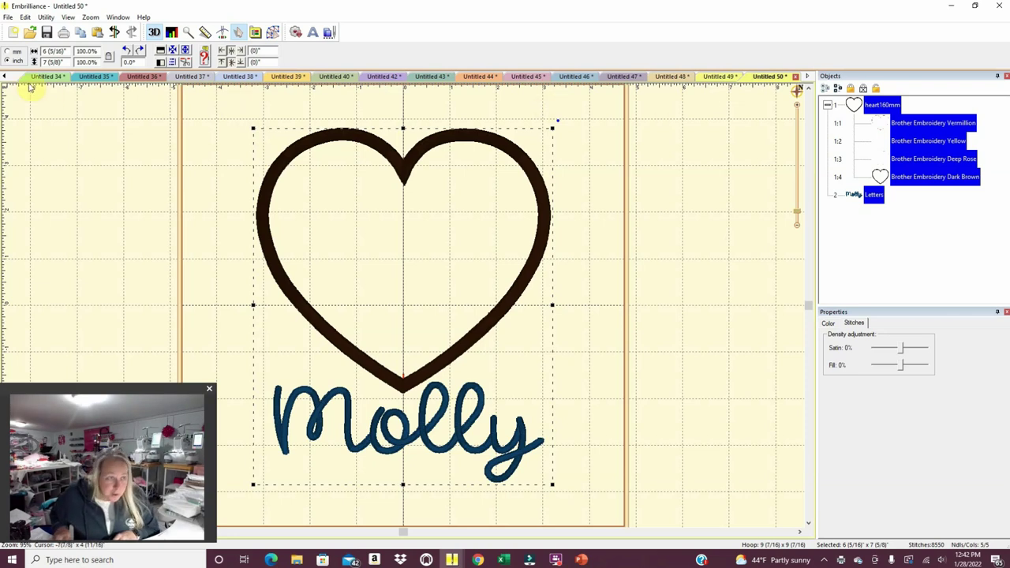
Copy the heart truck design from an earlier open design.
left_click(4, 76)
left_click(4, 77)
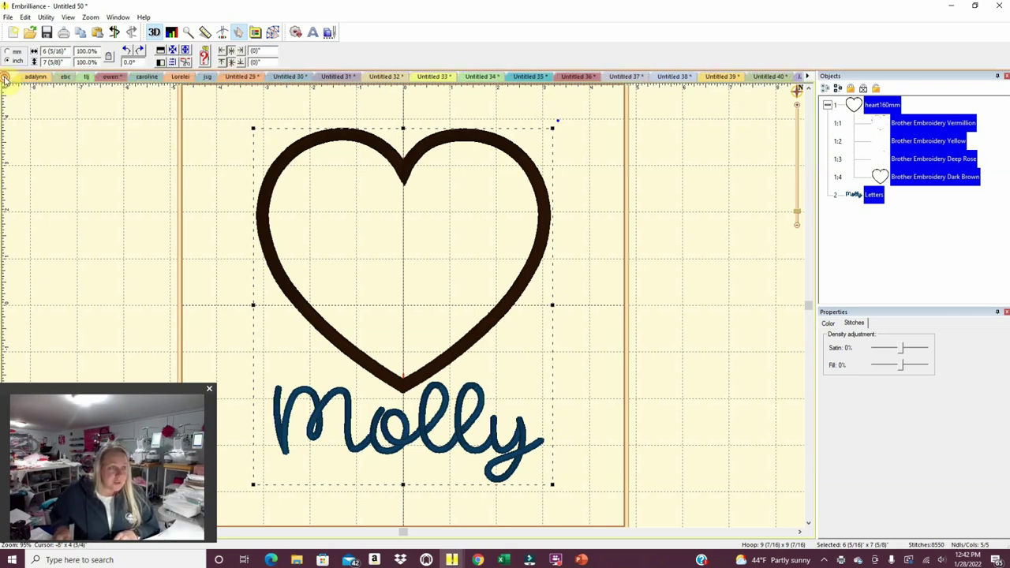
left_click(112, 77)
right_click(300, 273)
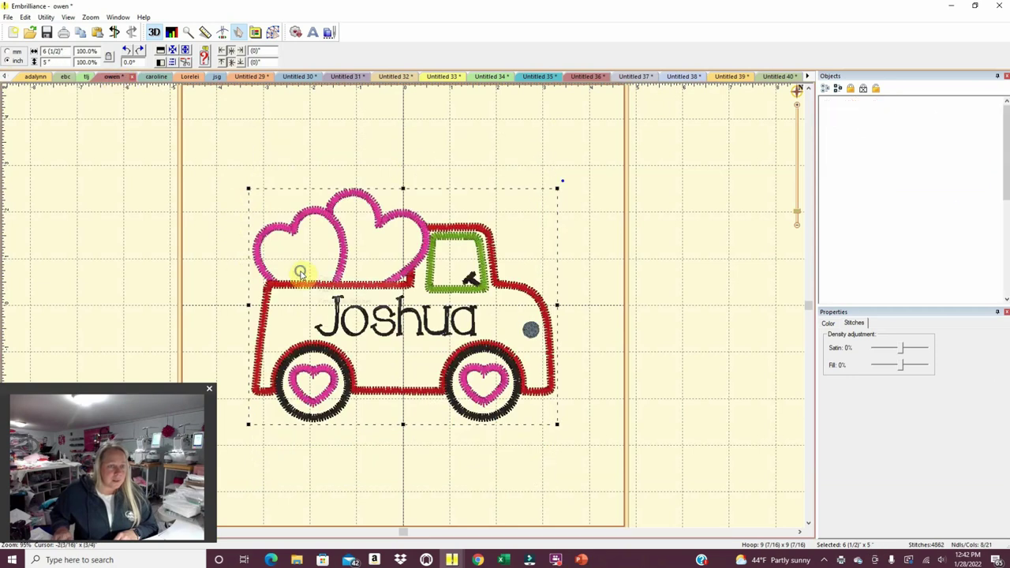
left_click(314, 280)
Paste the truck into a new design, retype its lettering to the new child's name, and nudge it lower.
left_click(13, 31)
right_click(312, 251)
left_click(334, 256)
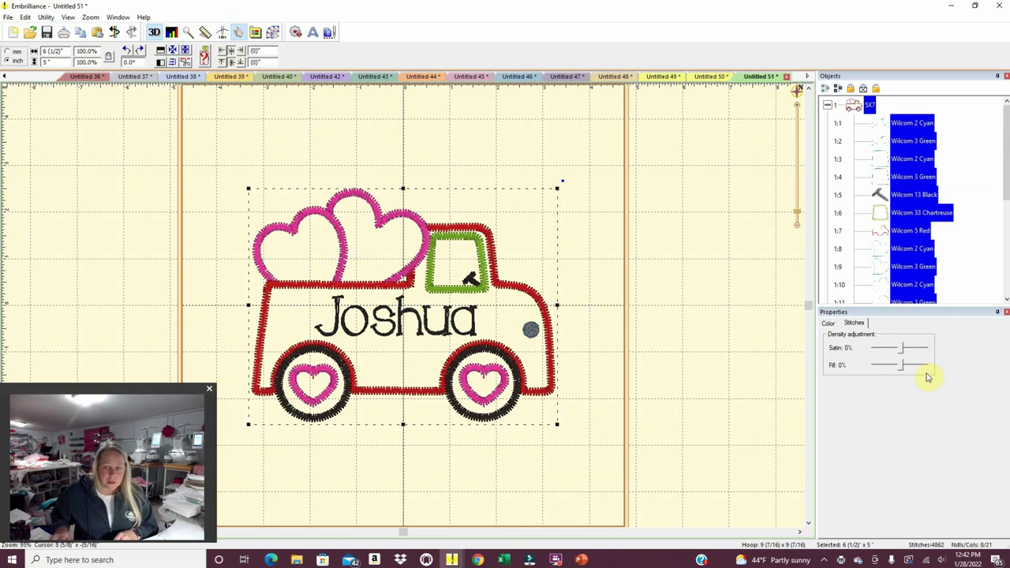
left_click(477, 335)
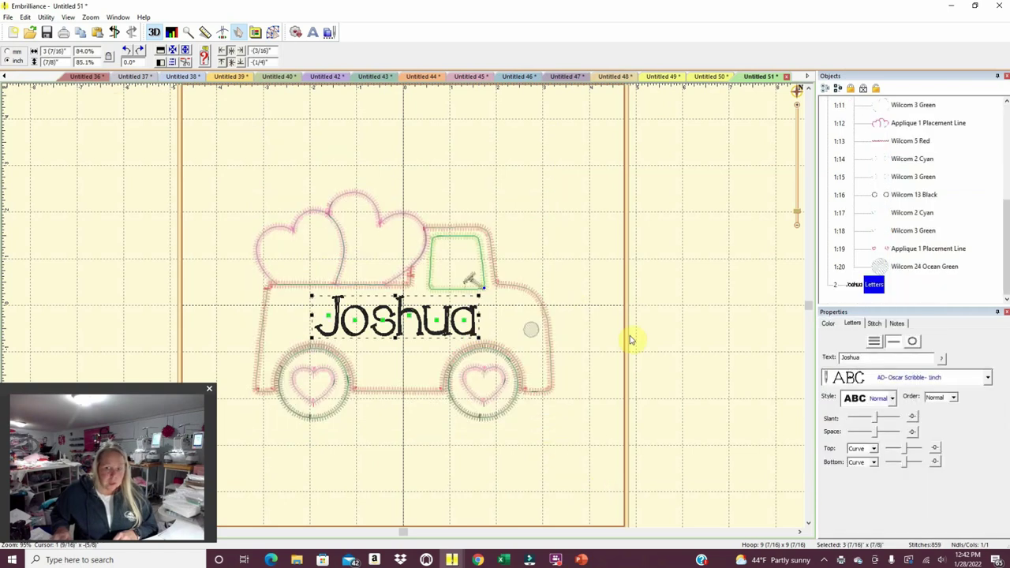
double_click(868, 357)
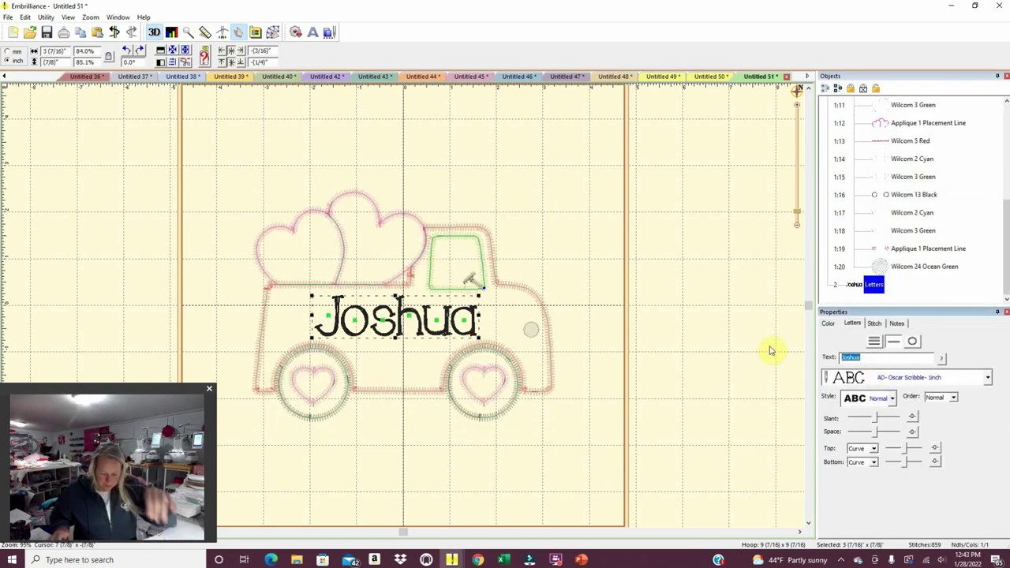
type("Joseph")
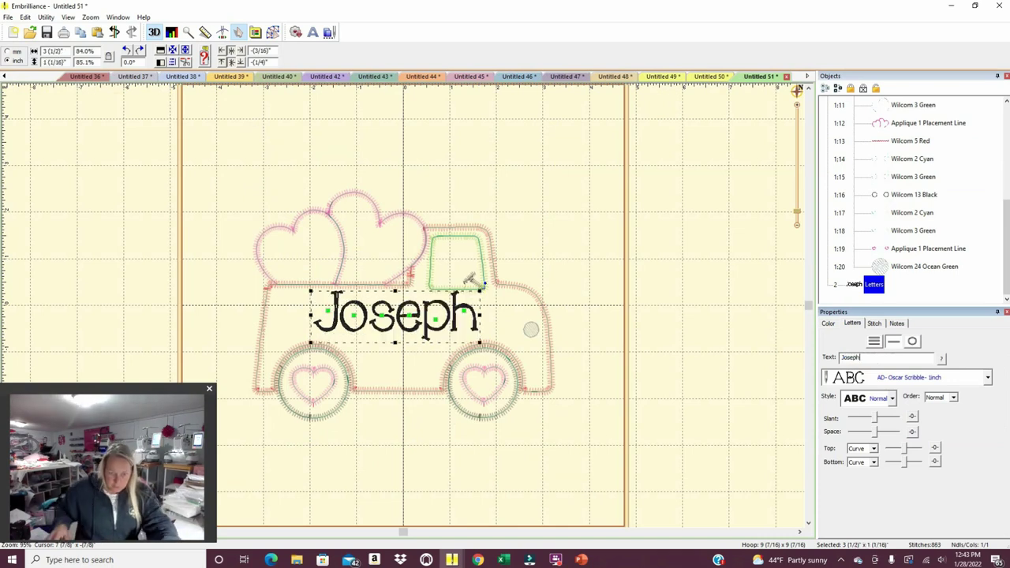
left_click_drag(434, 331, 432, 338)
Print the renamed truck design, then start a new blank page.
left_click(8, 17)
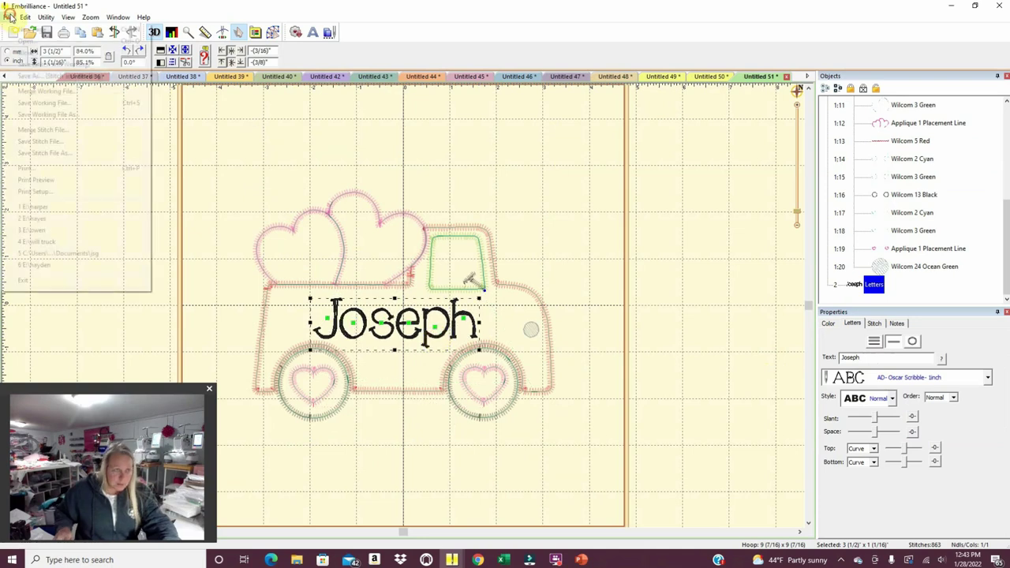
left_click(34, 167)
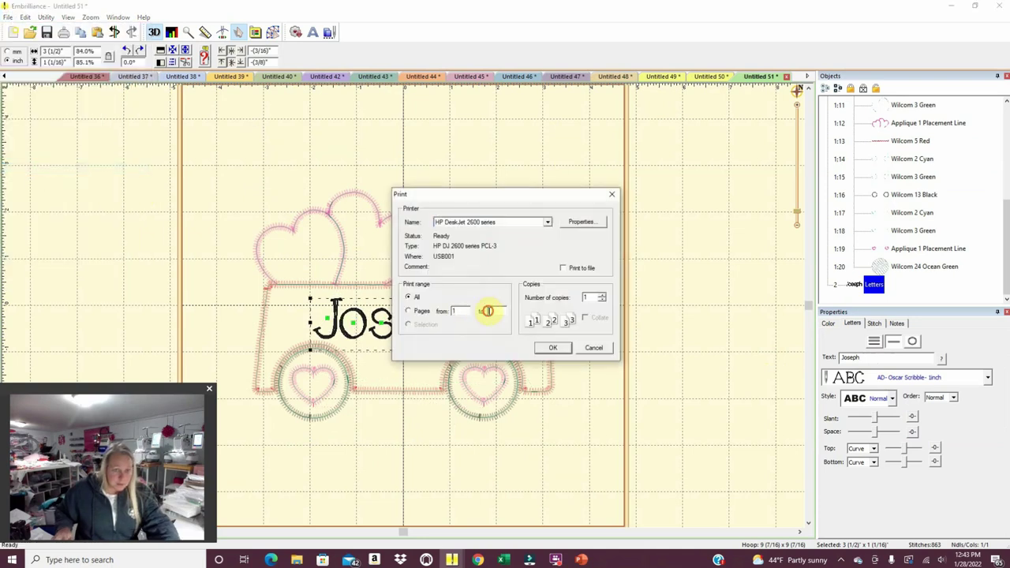
left_click(562, 347)
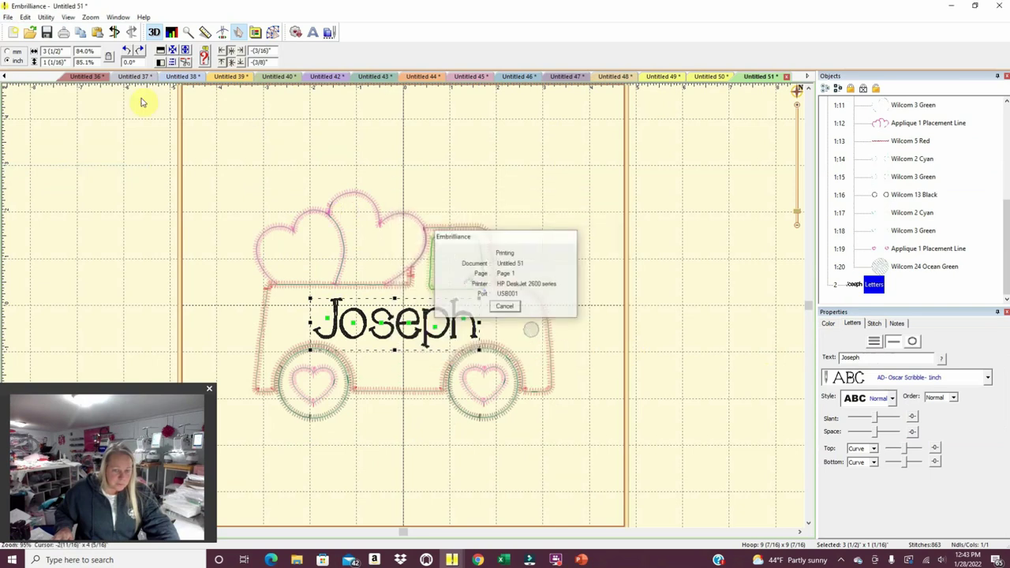
left_click(13, 34)
Paste the heart truck onto the blank page and retype its lettering to another child's name.
key("ctrl+Tab")
right_click(275, 201)
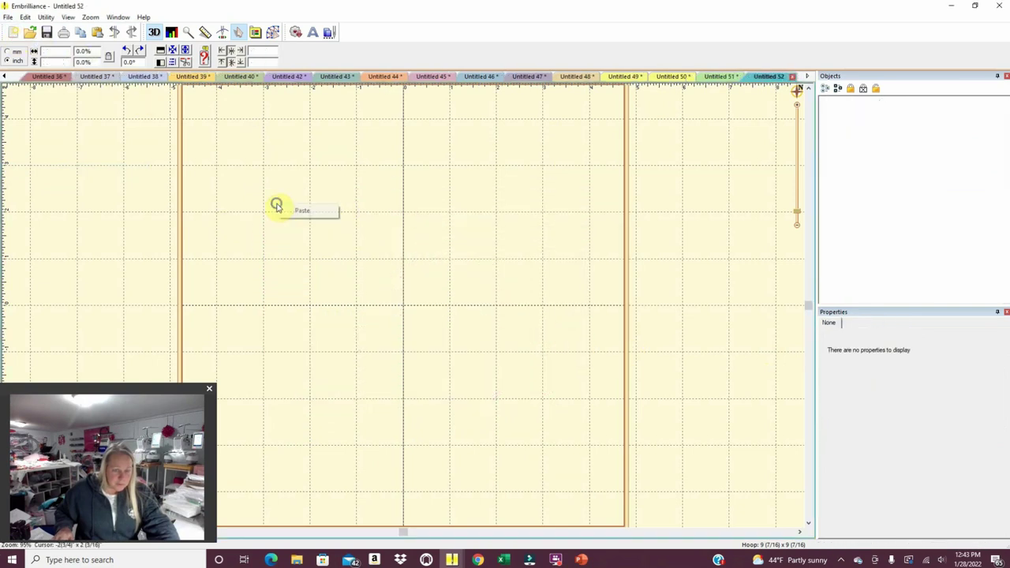
left_click(290, 210)
left_click(536, 466)
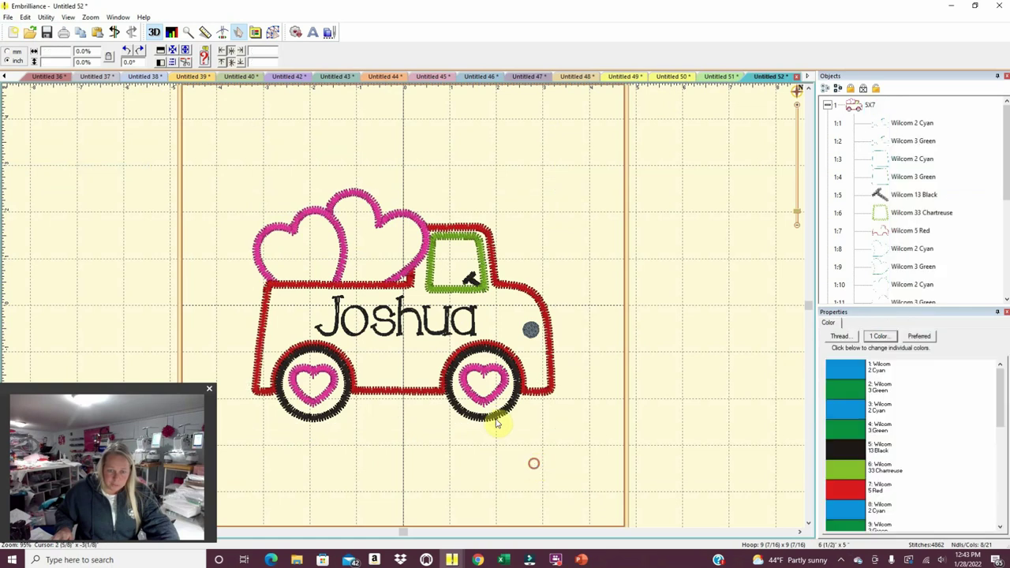
left_click(460, 327)
left_click_drag(859, 357, 781, 359)
type("Andrew")
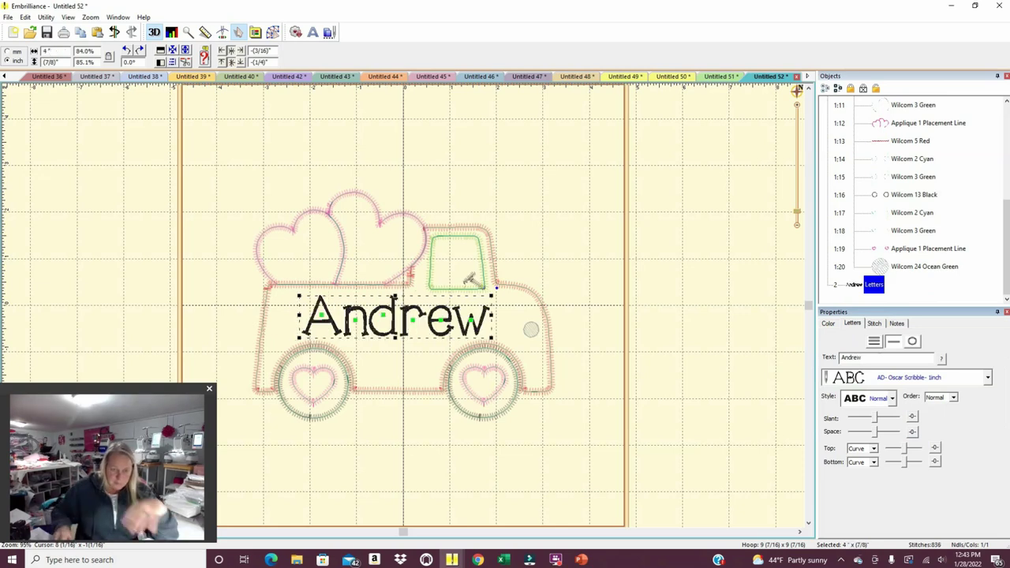
Print the renamed heart truck design.
left_click(10, 17)
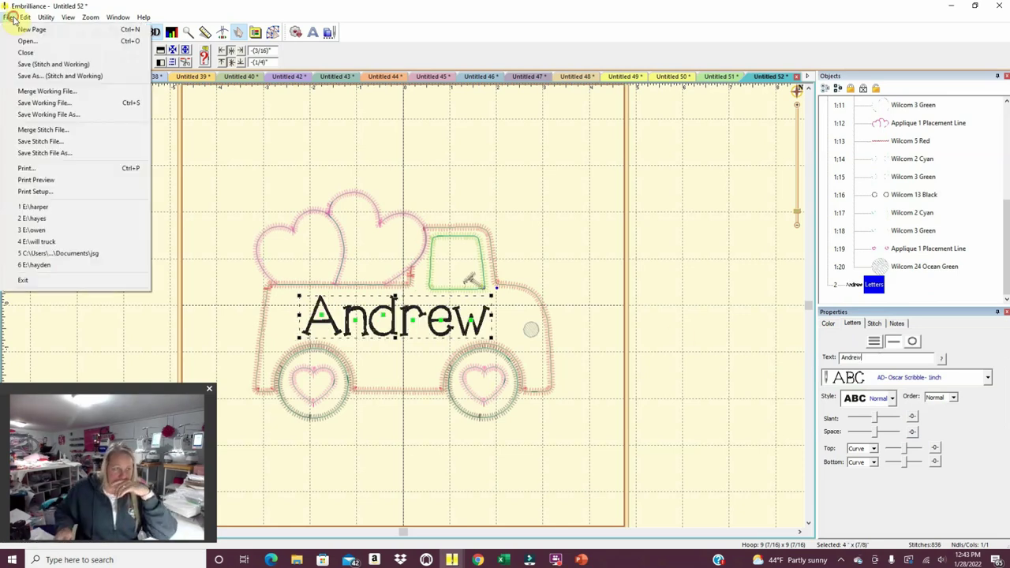
left_click(35, 169)
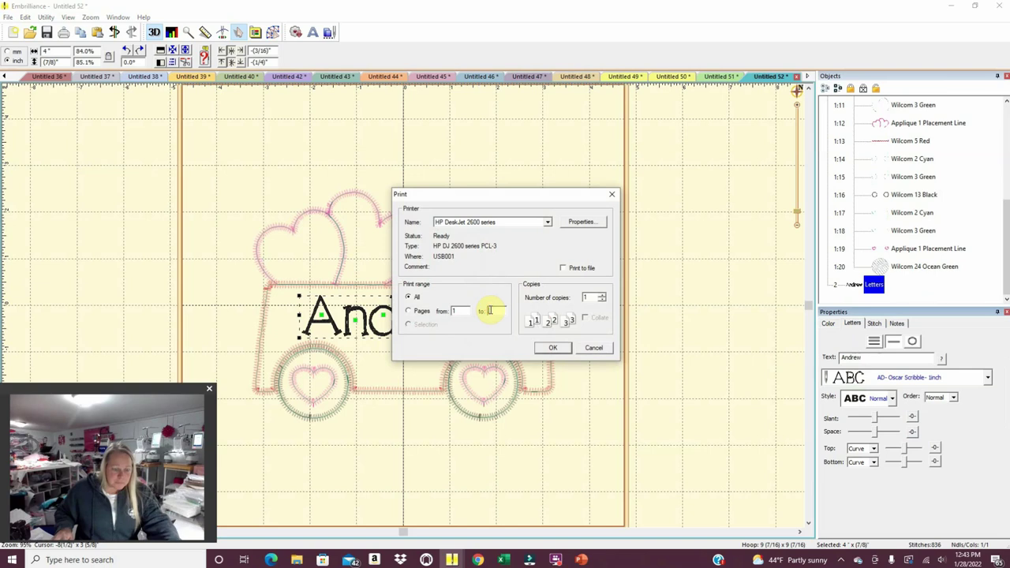
left_click(553, 347)
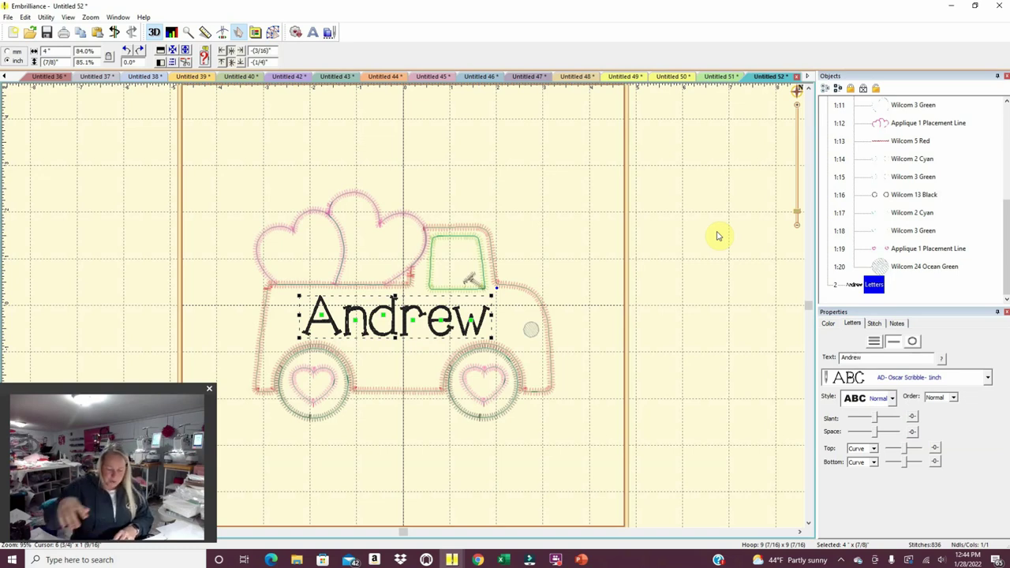
Start a new page and browse File Explorer to Files from Documents > Dinosaur Biting.
left_click(13, 32)
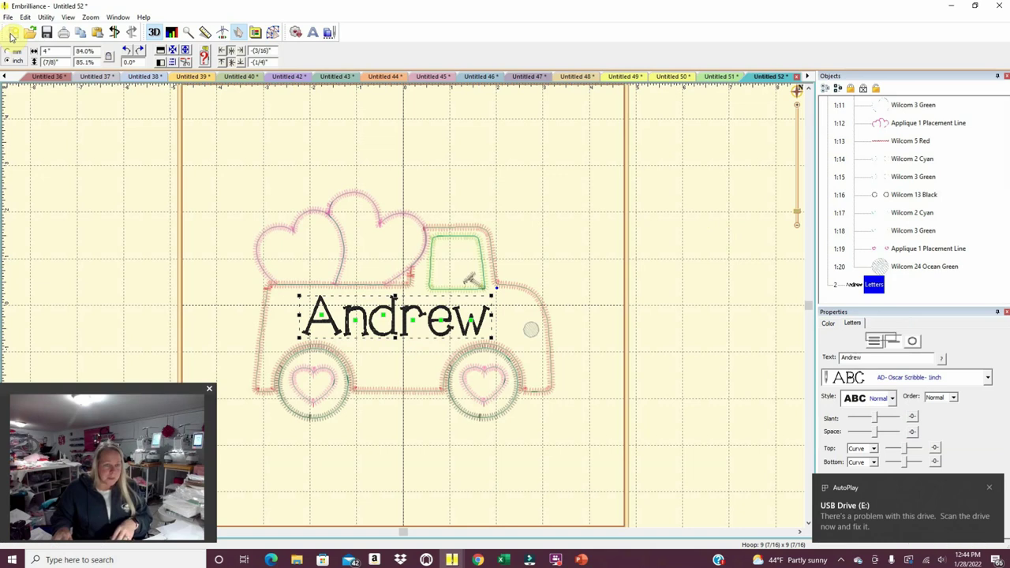
left_click(296, 559)
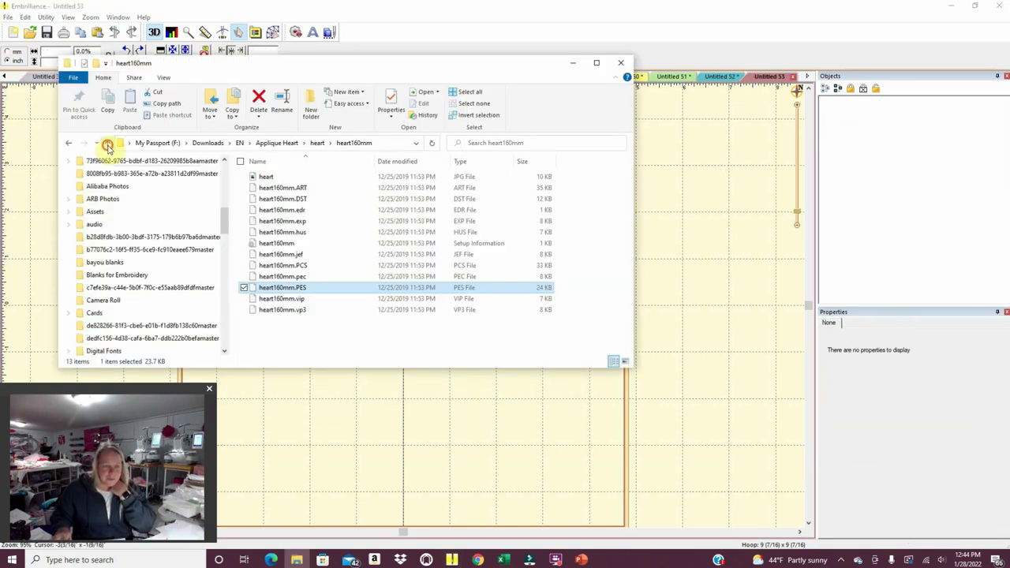
left_click(108, 144)
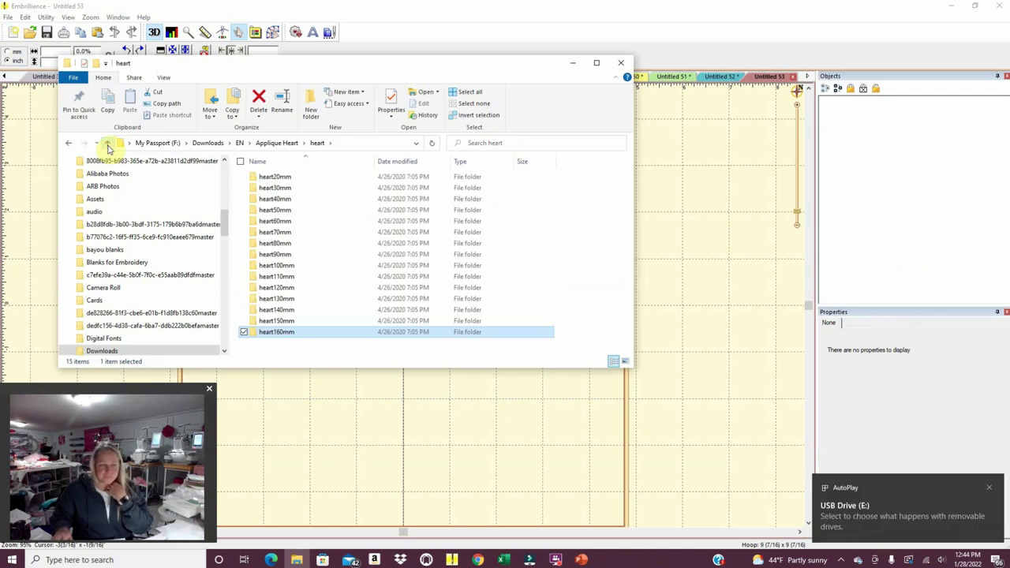
scroll(145, 315, "up", 3)
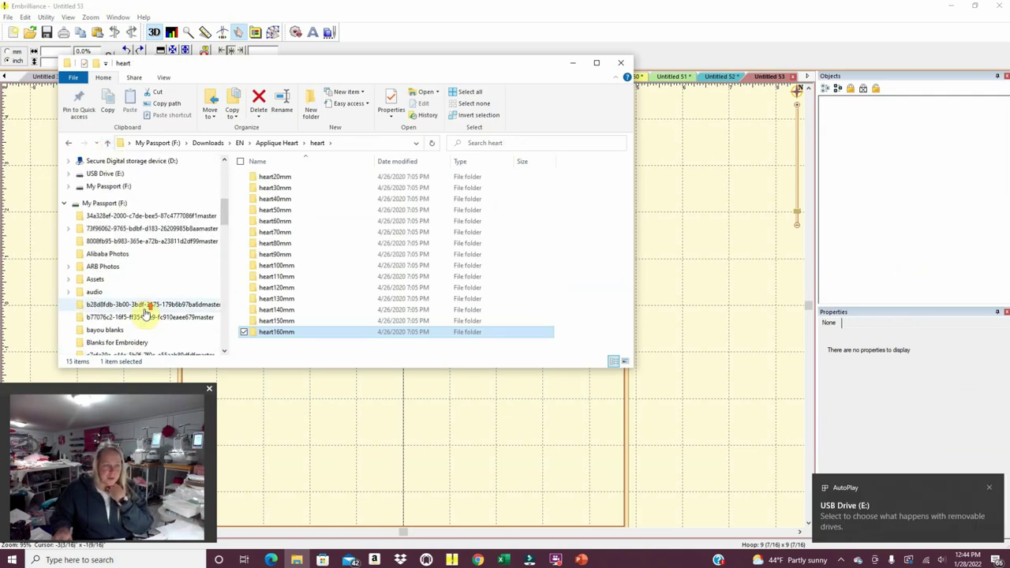
scroll(144, 314, "down", 5)
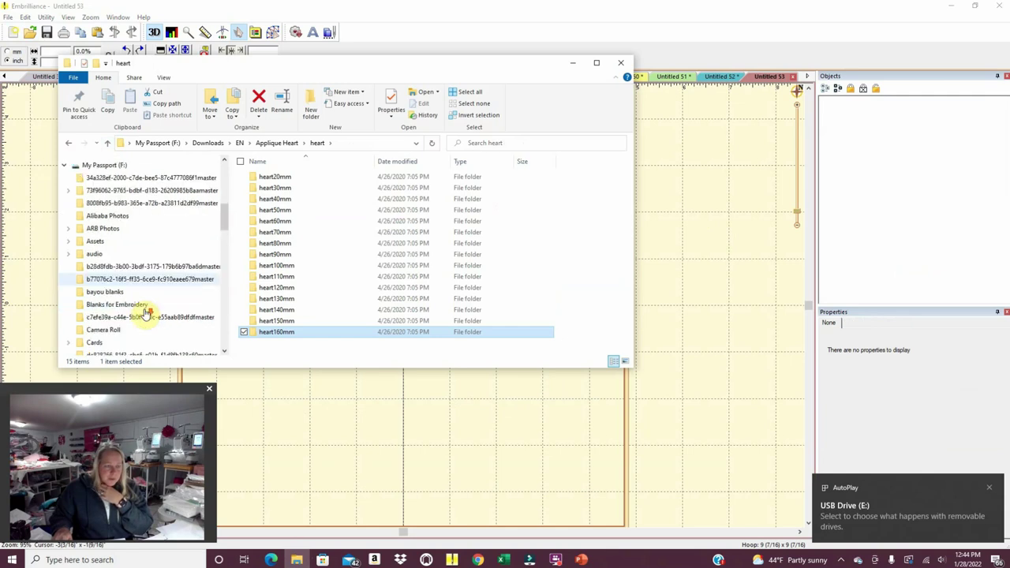
scroll(143, 314, "down", 2)
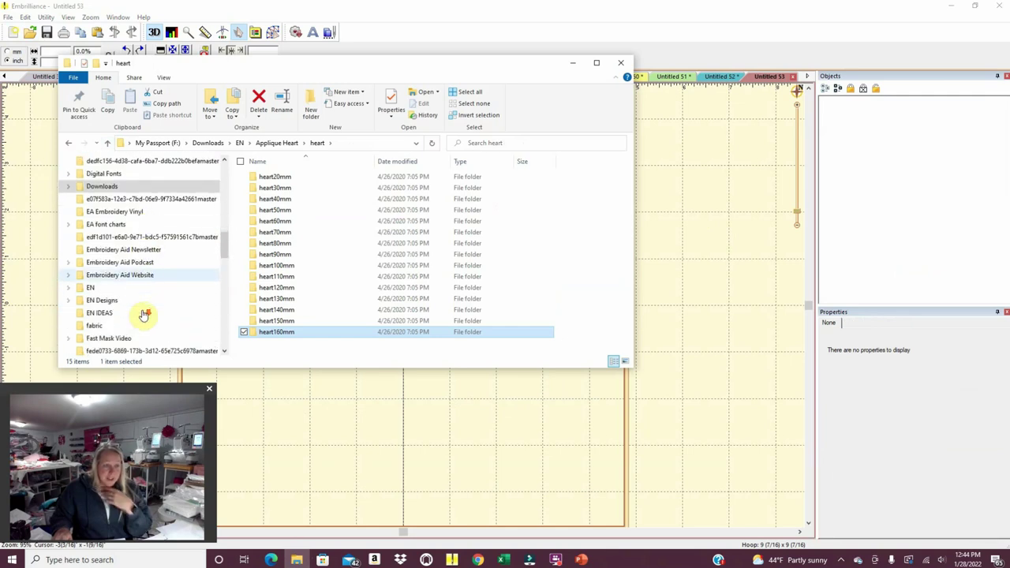
left_click(144, 326)
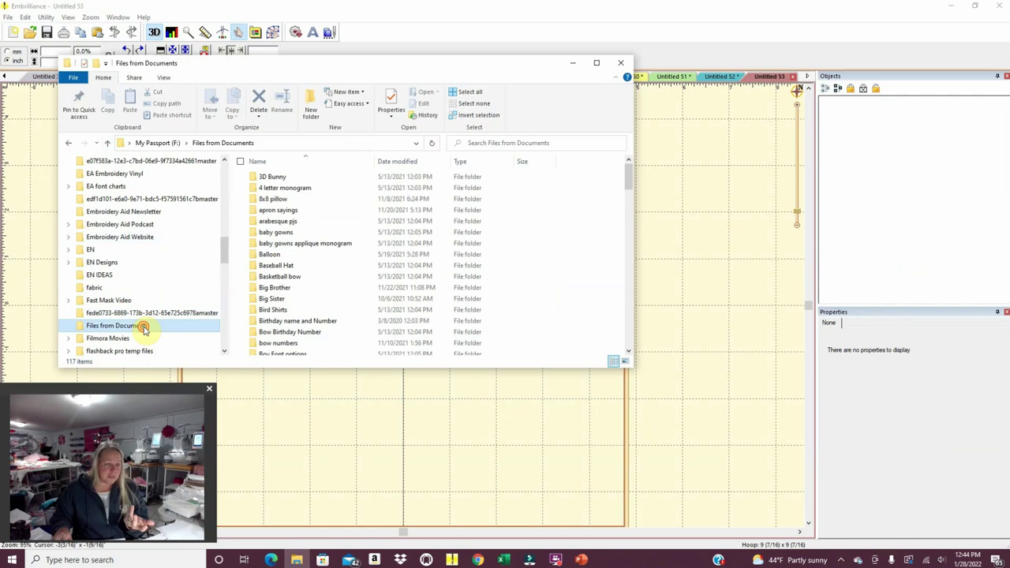
scroll(304, 266, "down", 5)
scroll(303, 266, "down", 1)
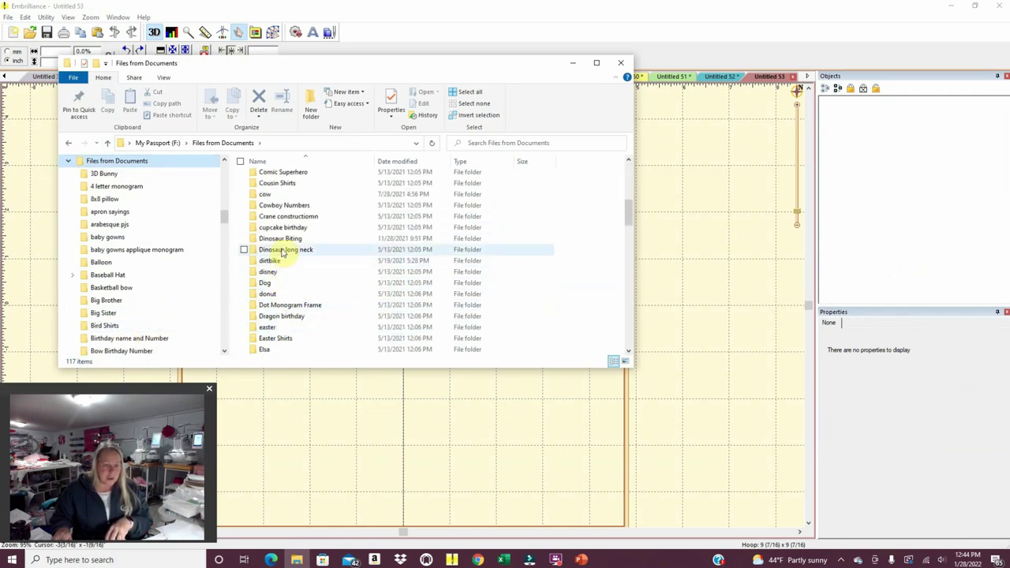
double_click(283, 239)
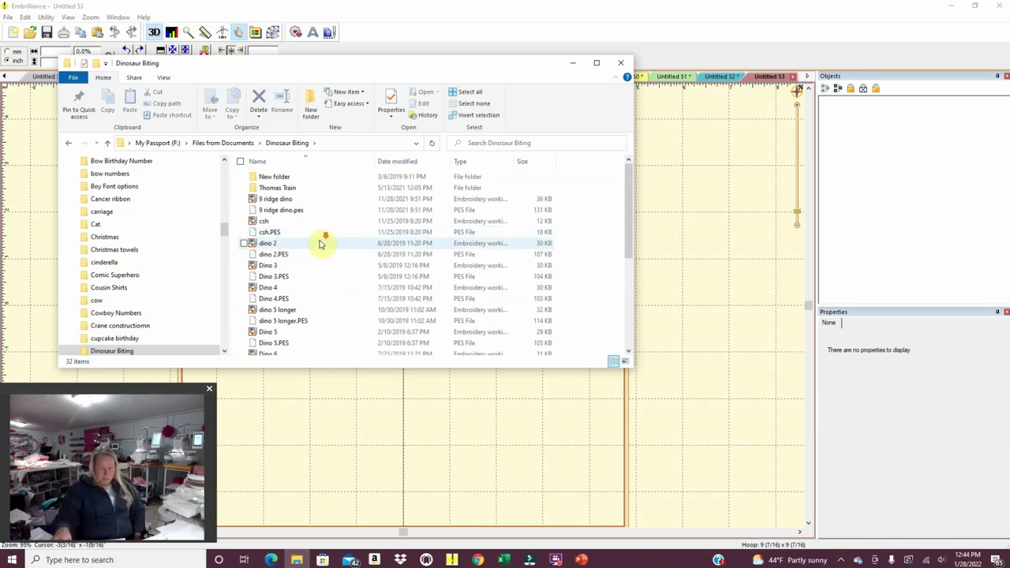
Load the dino 2 design file onto the new page.
scroll(322, 241, "down", 3)
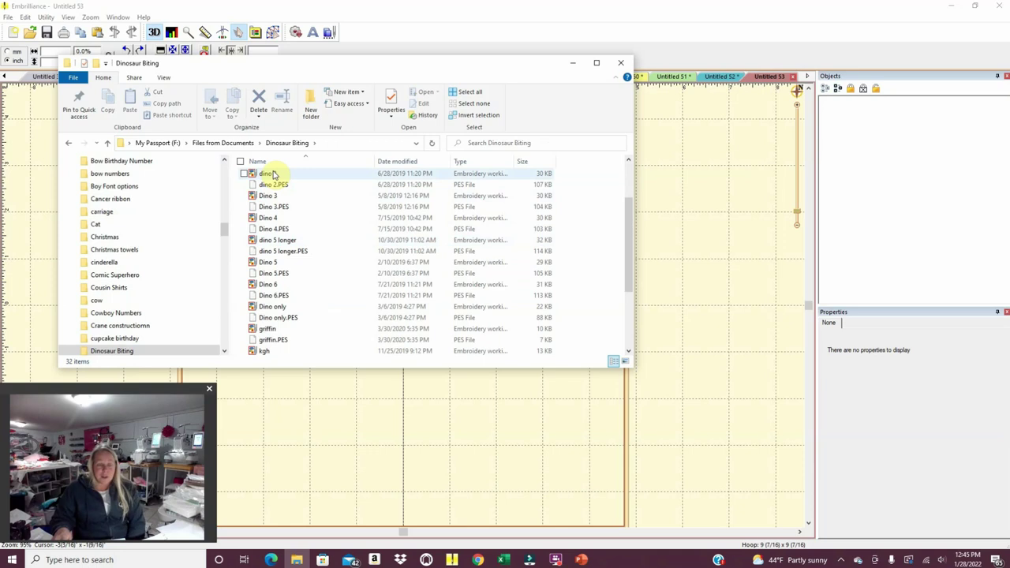
left_click_drag(289, 174, 328, 322)
scroll(330, 320, "up", 5)
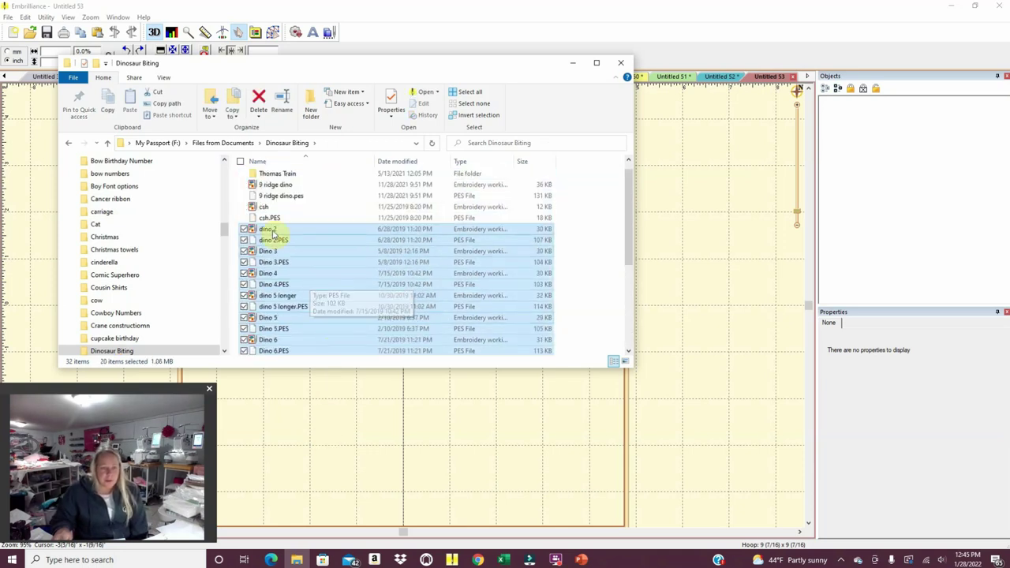
left_click(272, 229)
scroll(272, 271, "up", 1)
scroll(291, 269, "down", 2)
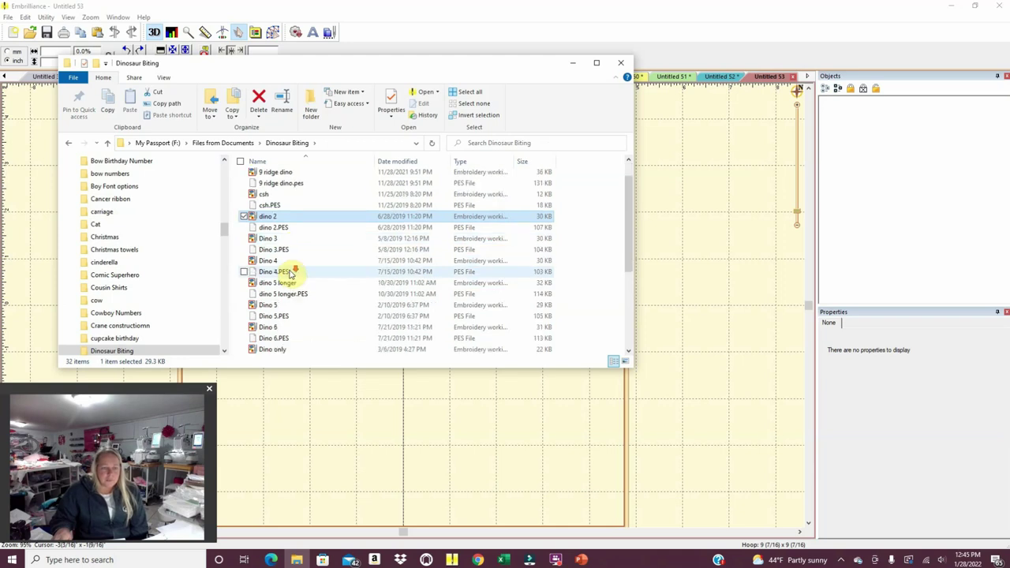
left_click_drag(272, 189, 297, 418)
left_click(283, 447)
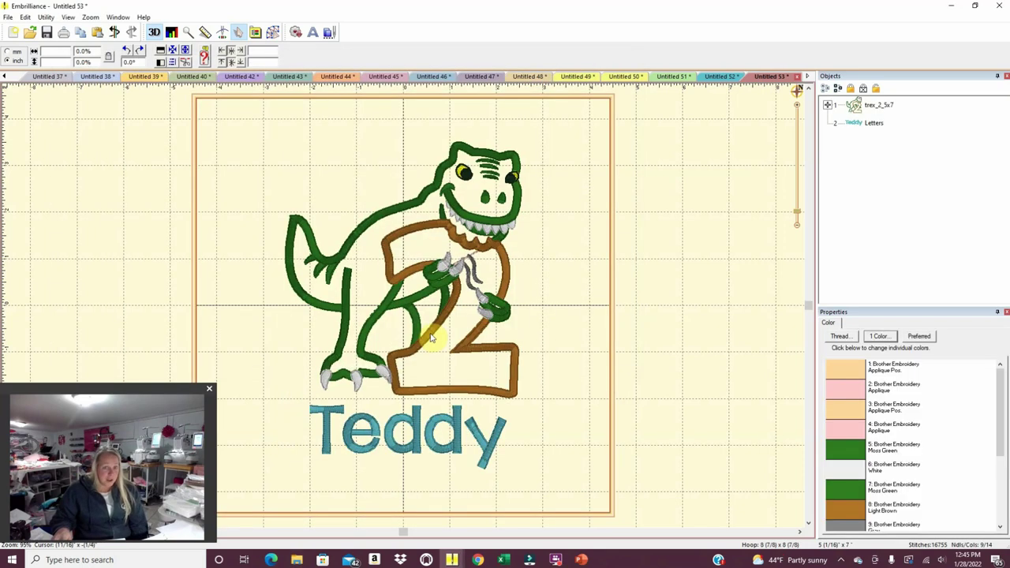
Add the Dino 3 design, then delete the trex_2 design and its old name lettering.
left_click(297, 559)
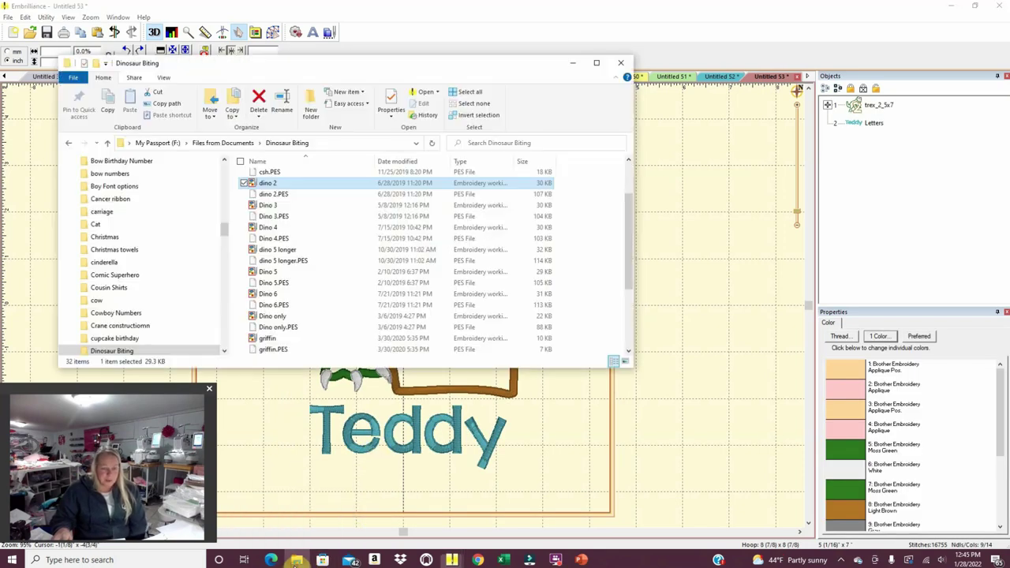
left_click_drag(269, 204, 270, 414)
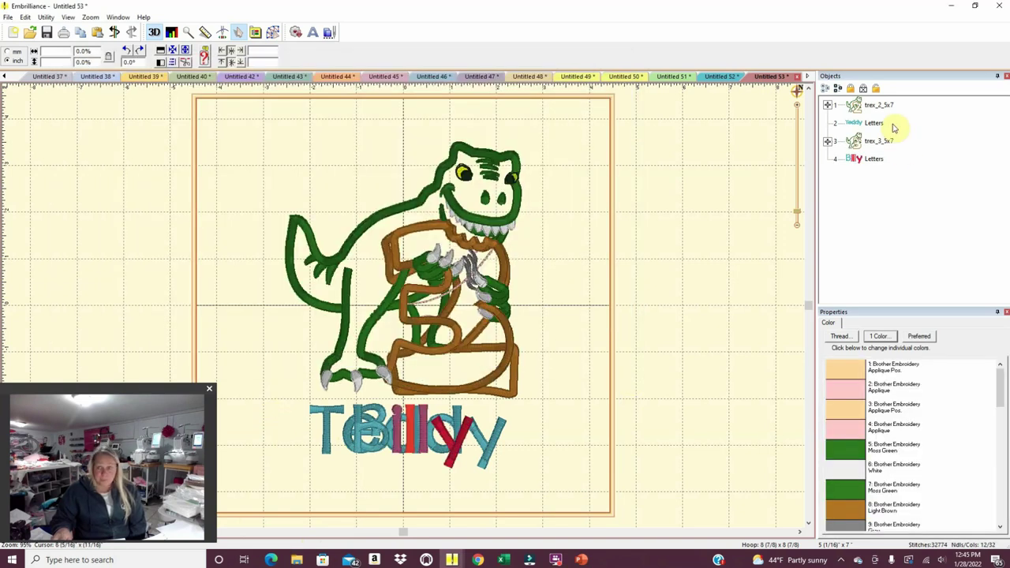
left_click(864, 105)
key("Delete")
left_click(868, 105)
key("Delete")
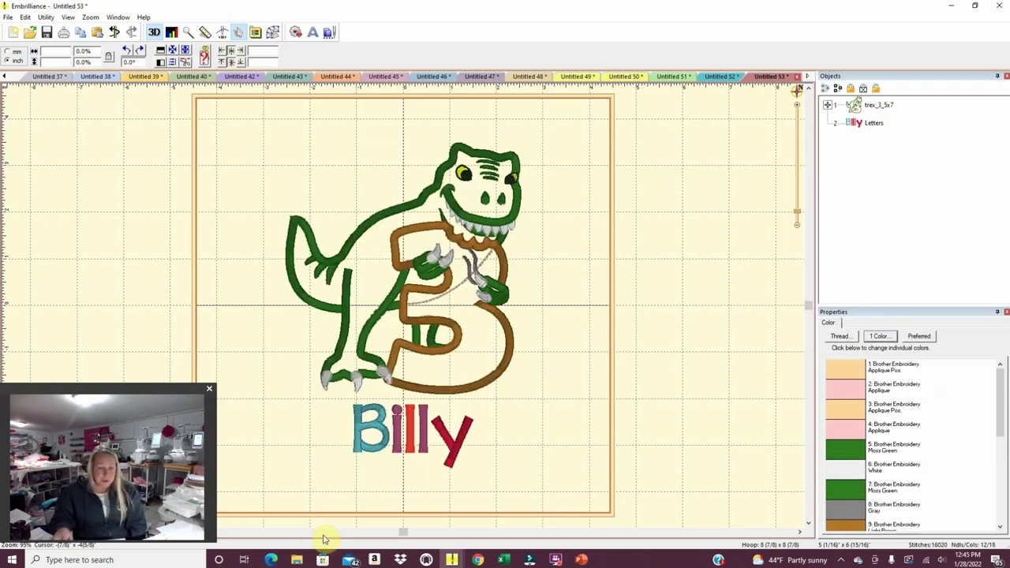
left_click(296, 559)
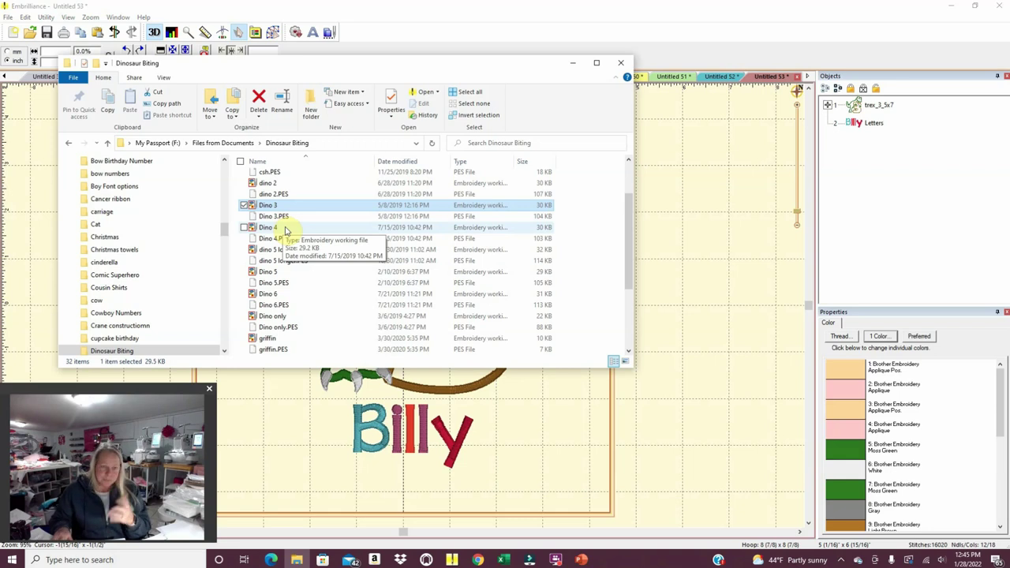
Add the Dino 5 number 5 T-rex to the canvas, then delete the number 3 T-rex and its old name lettering.
left_click(271, 272)
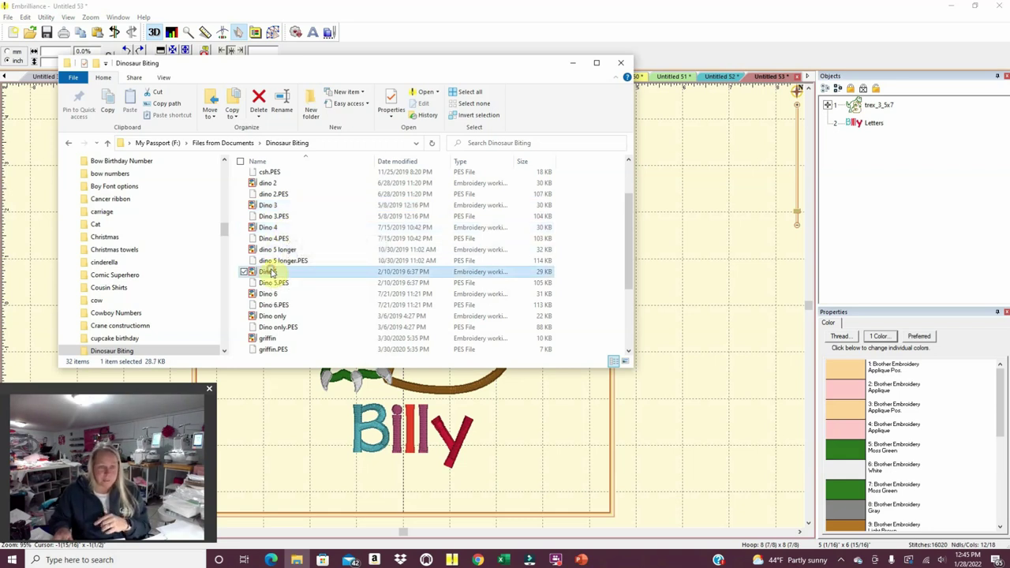
left_click_drag(266, 275, 543, 453)
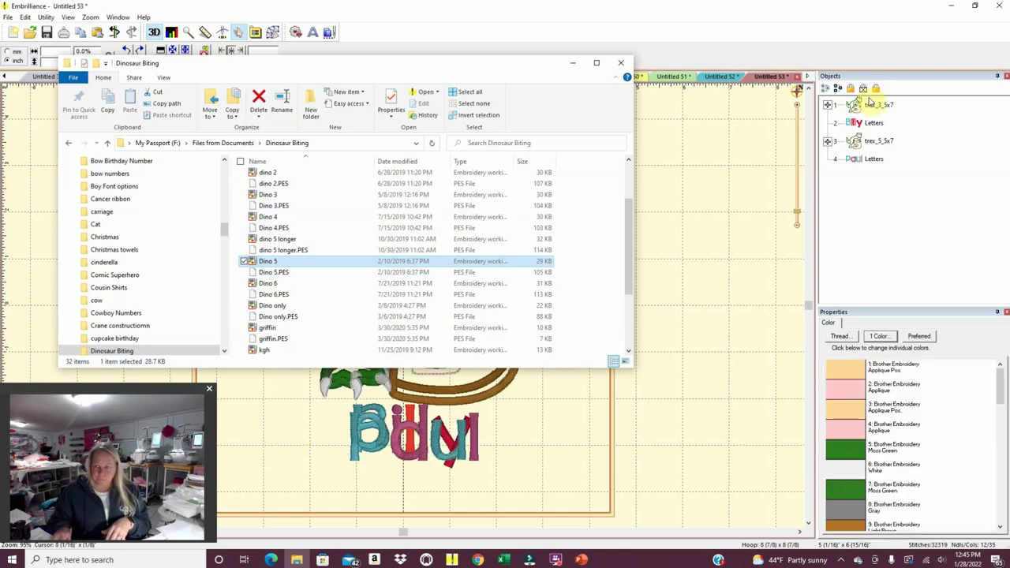
left_click(872, 106)
key("Delete")
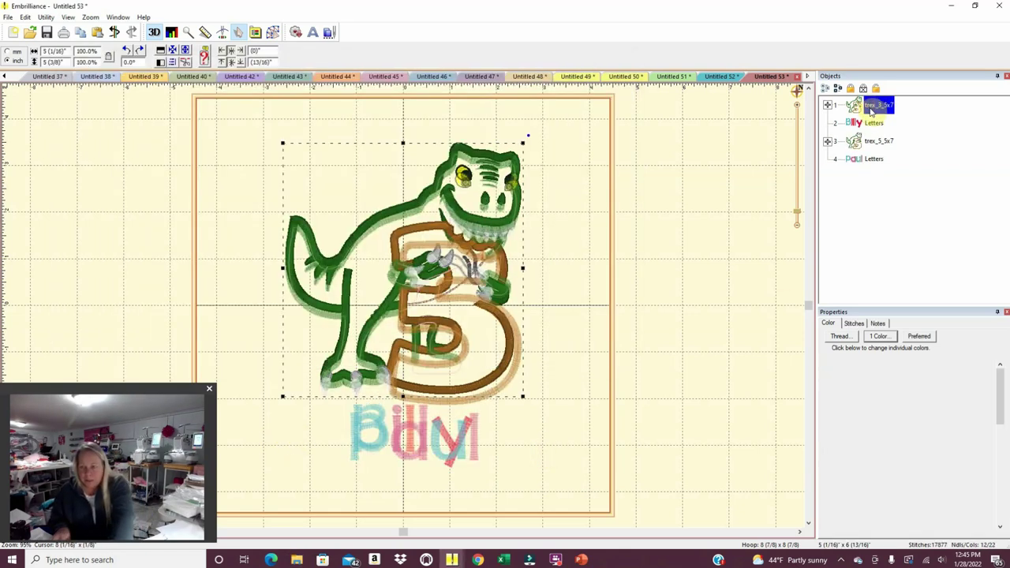
key("Delete")
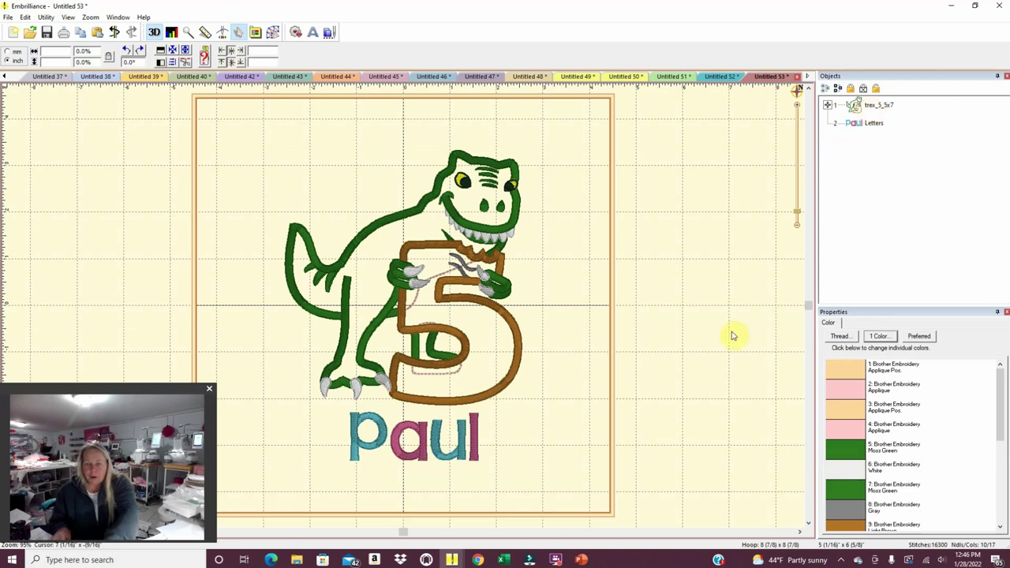
left_click(461, 456)
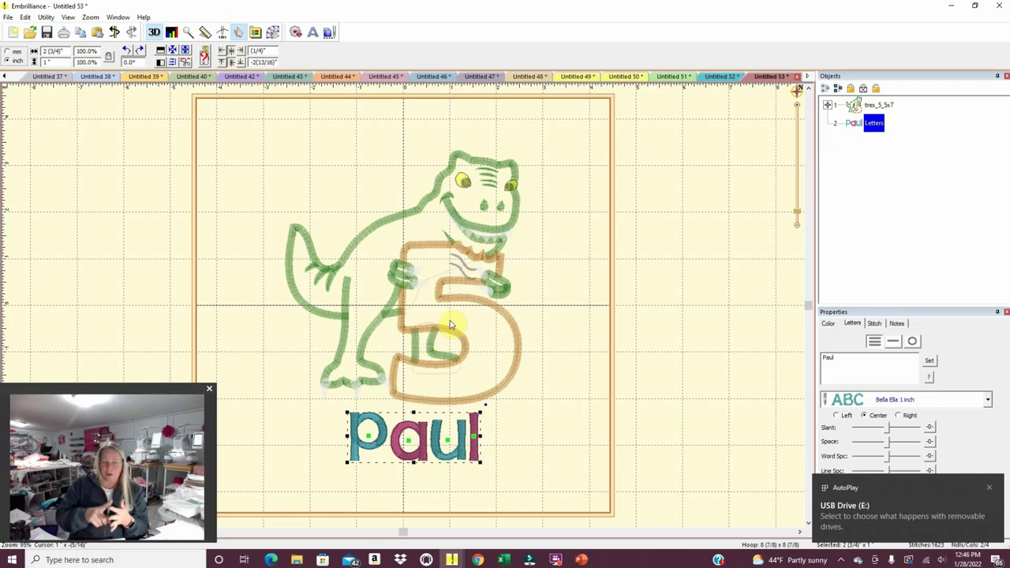
Leave the Dinosaur Biting folder window and return to the number 5 T-rex design in Embrilliance.
left_click(297, 559)
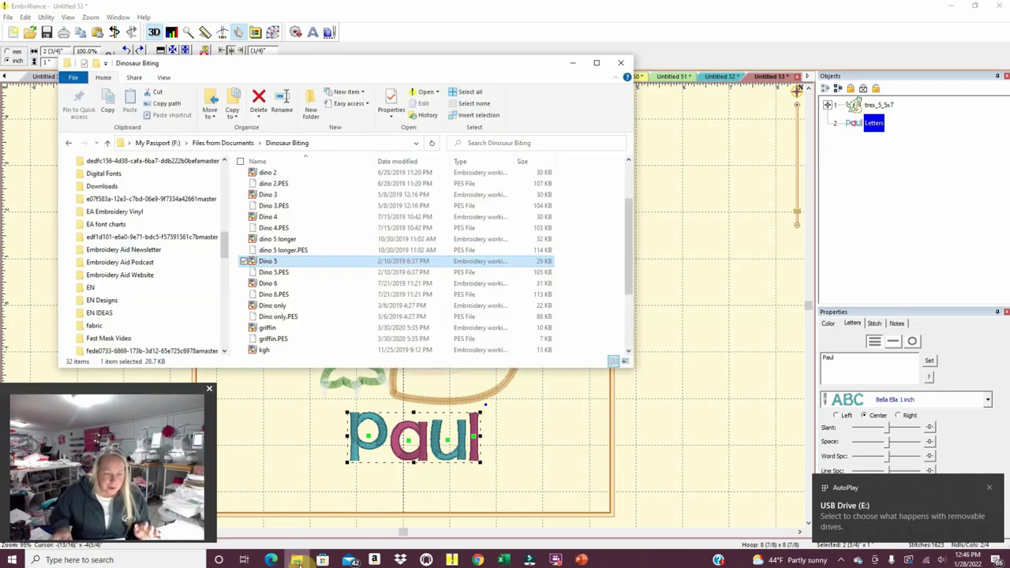
scroll(288, 286, "down", 2)
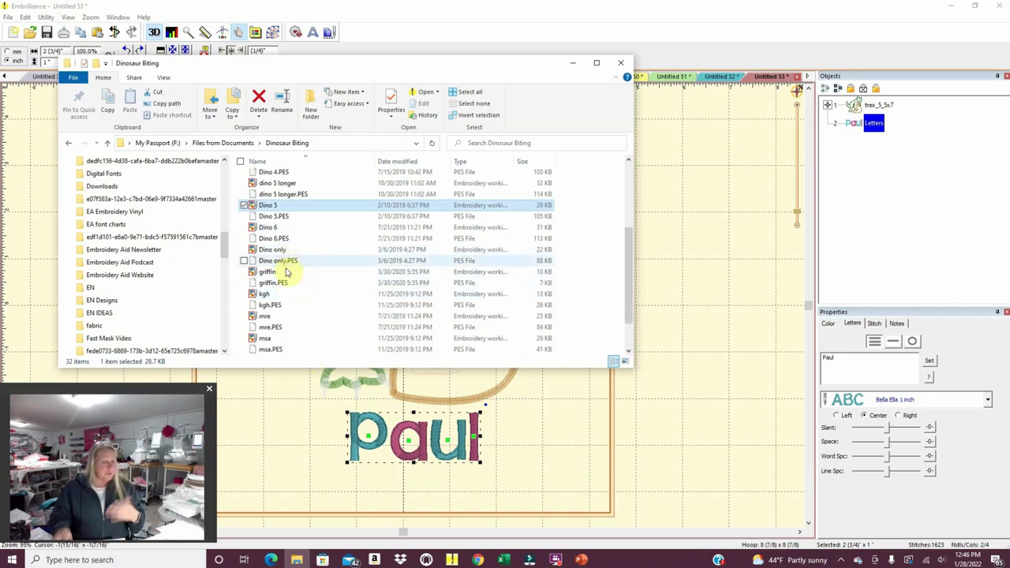
scroll(300, 292, "down", 1)
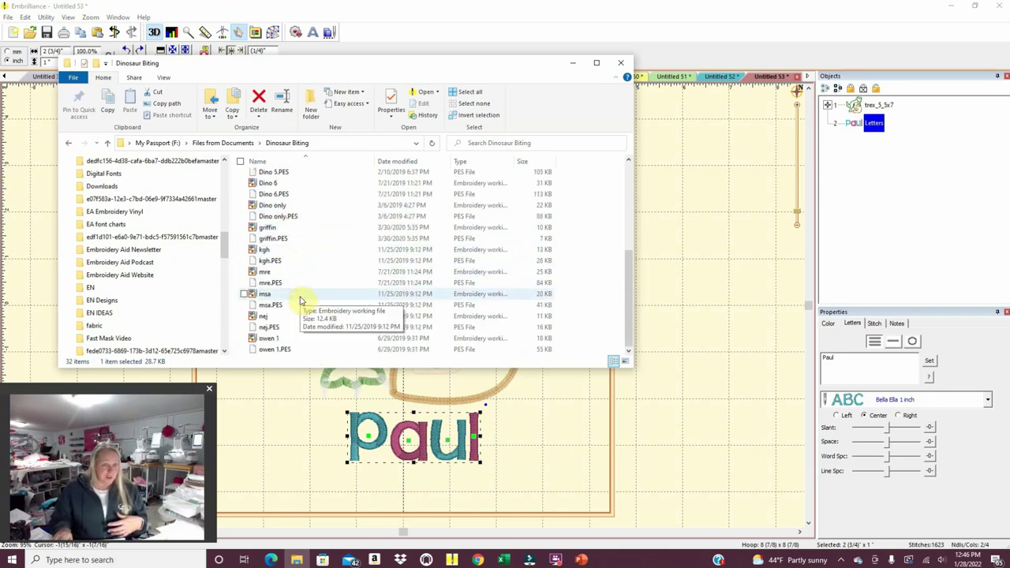
scroll(289, 337, "up", 5)
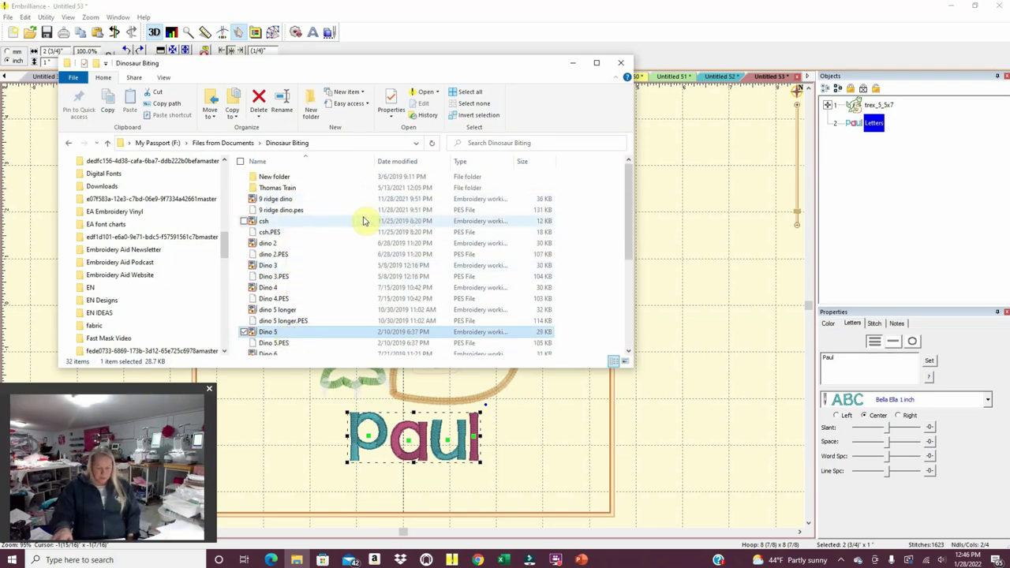
left_click(683, 151)
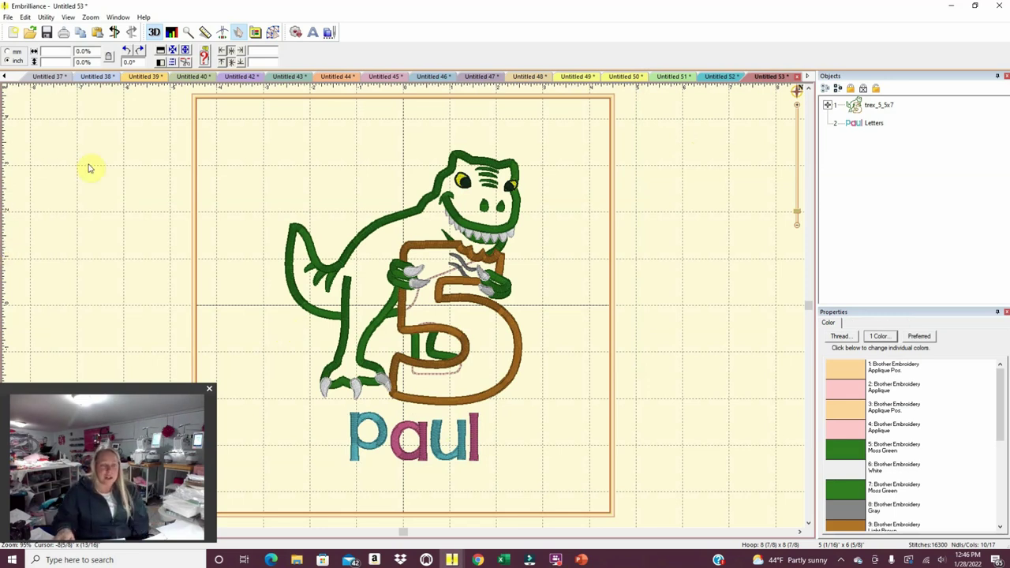
Save the heart truck design as a DST file on the USB drive, named for its customer.
left_click(4, 76)
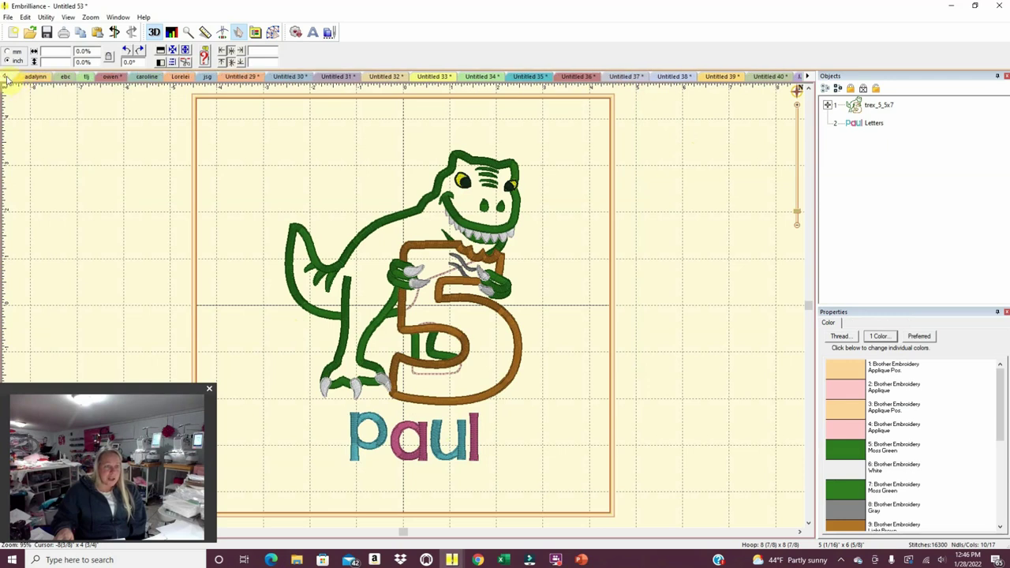
left_click(109, 77)
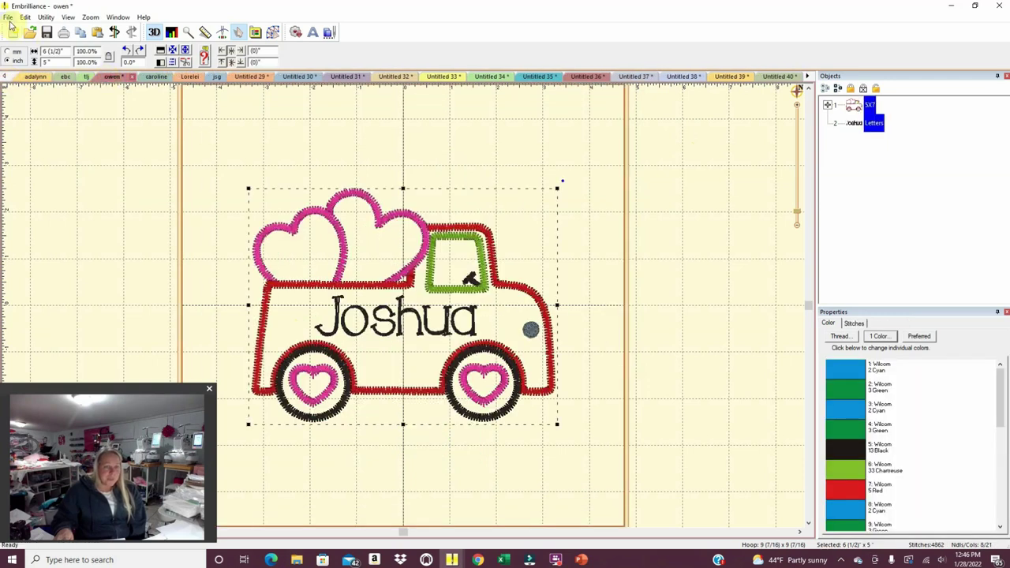
left_click(8, 16)
left_click(36, 76)
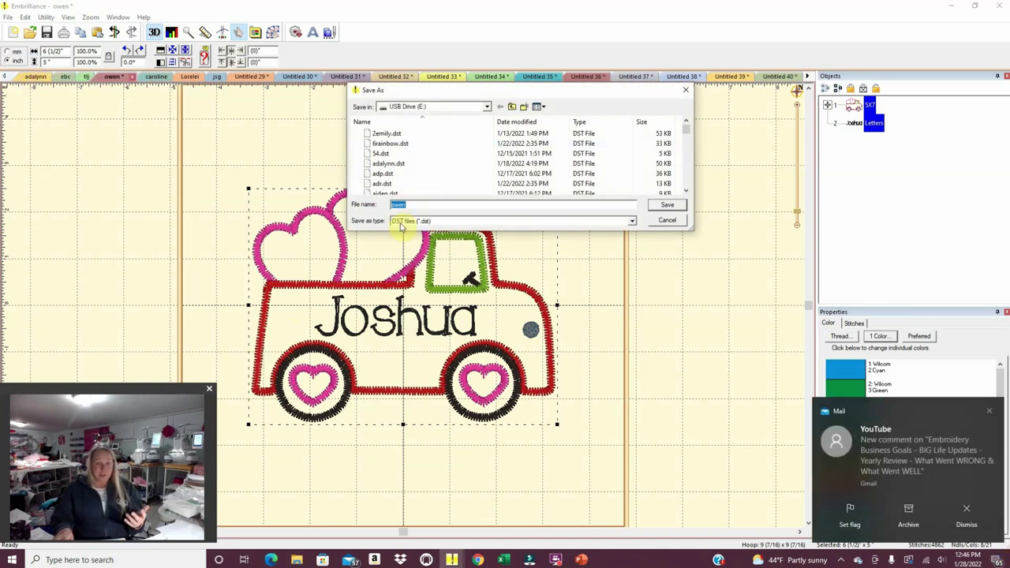
type("joshua")
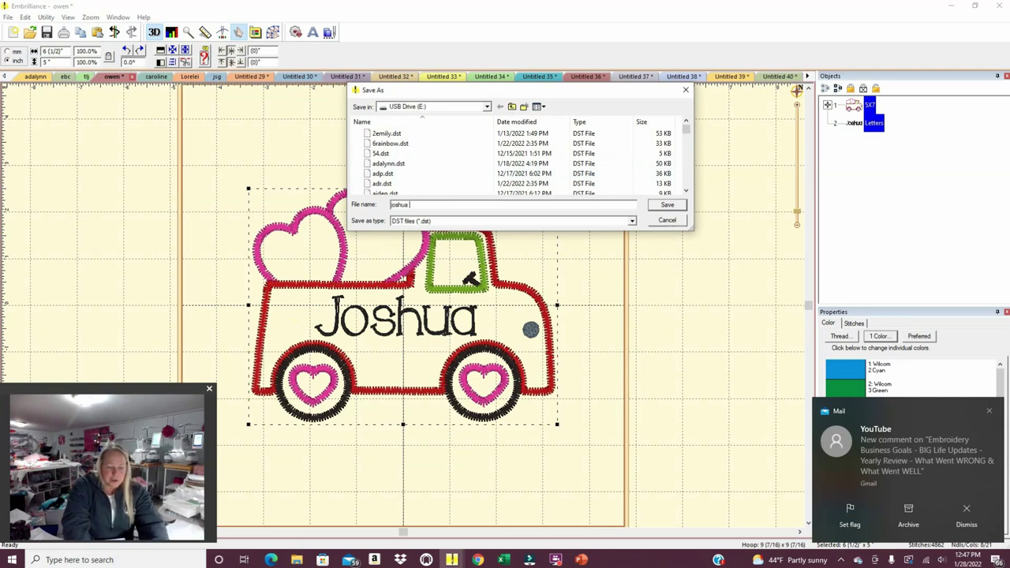
type(" truck")
key("Return")
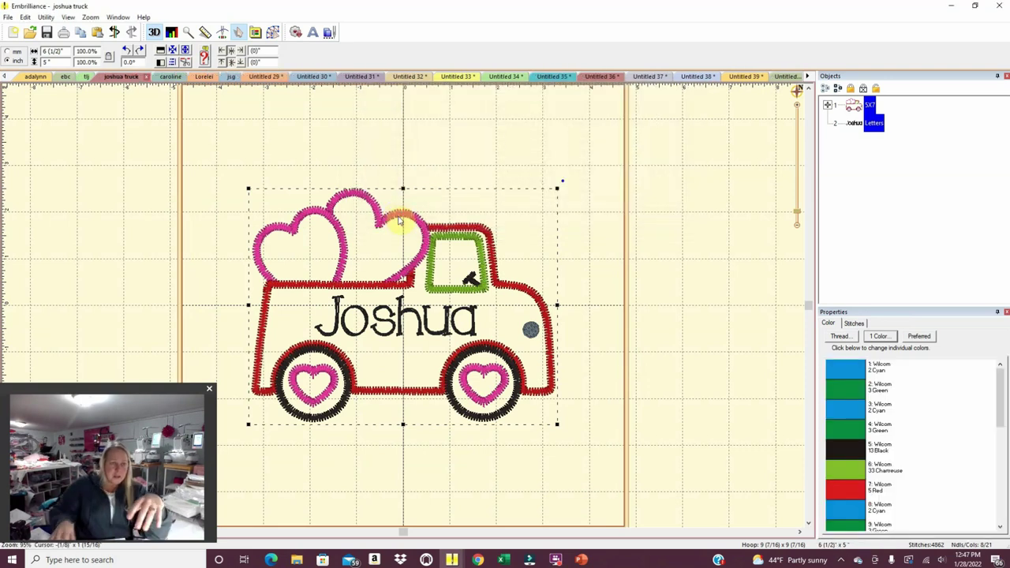
Save the teal name design as a DST file on the USB drive, named for its customer.
left_click(166, 76)
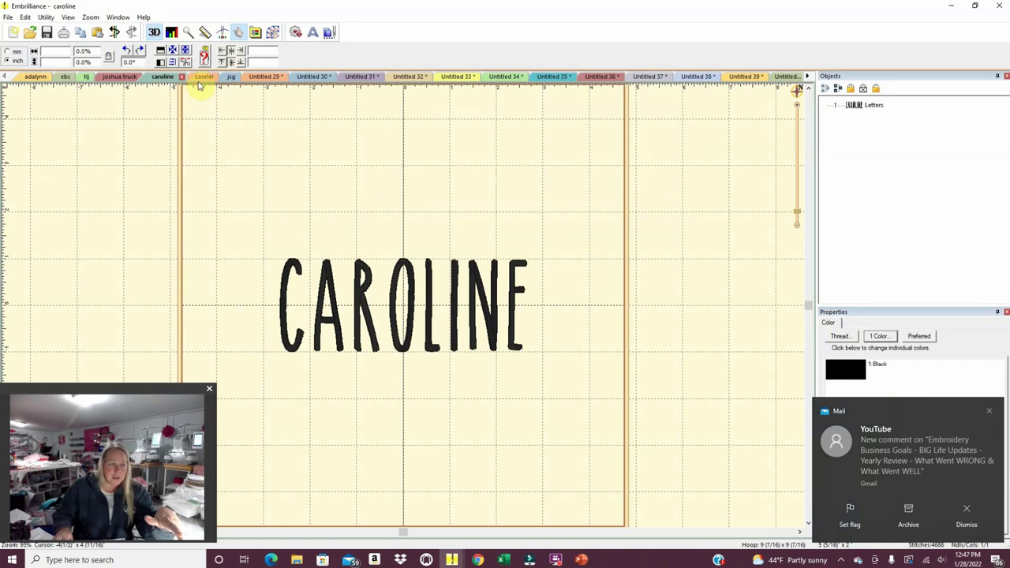
left_click(203, 76)
left_click(231, 77)
left_click(254, 76)
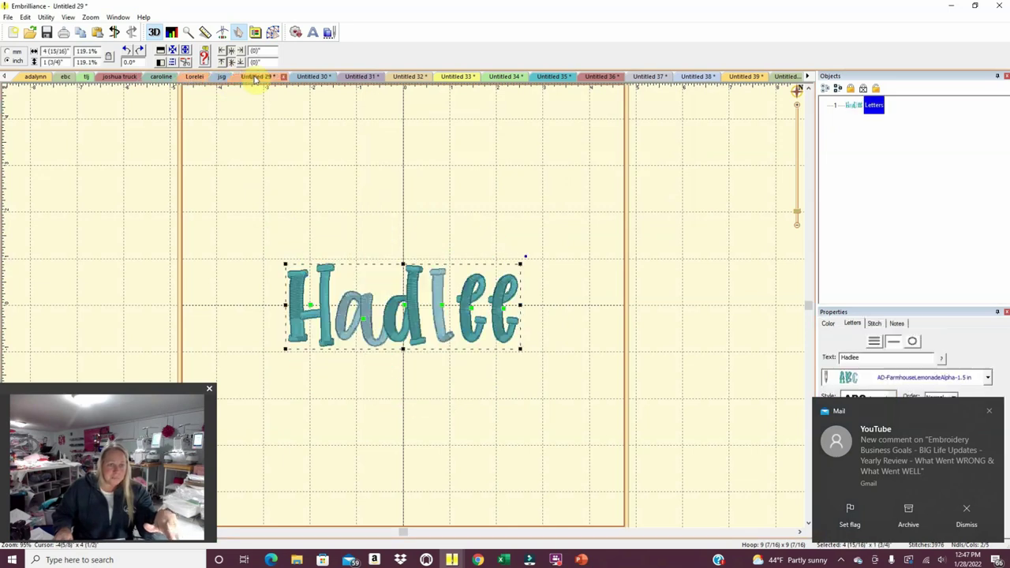
left_click(7, 16)
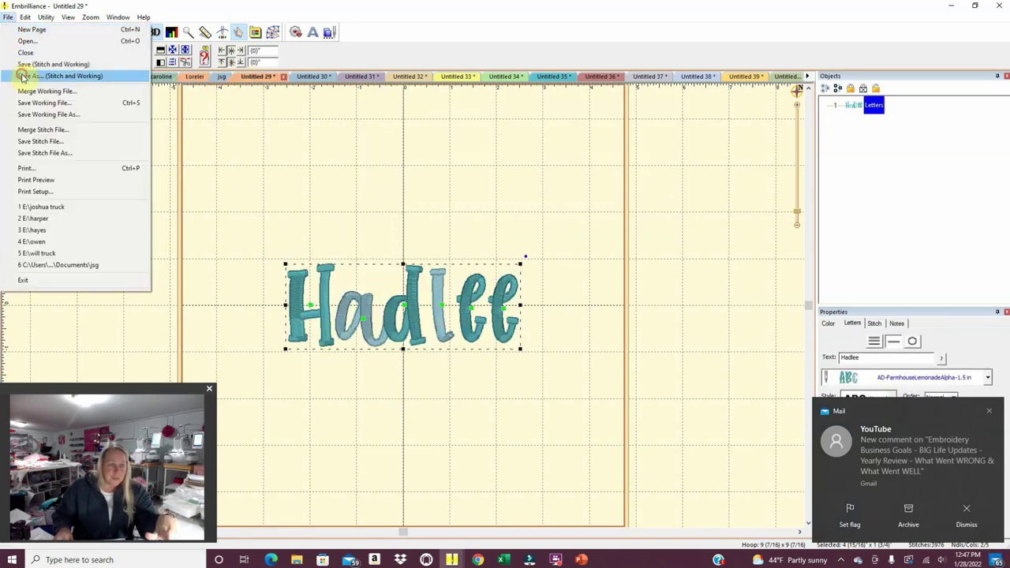
left_click(22, 76)
type("hadle")
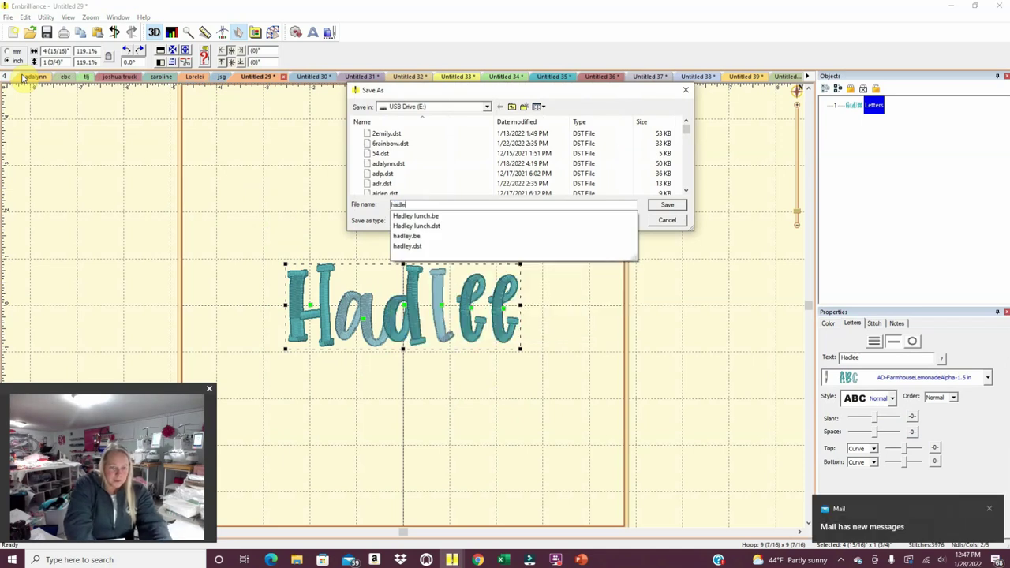
type("e")
key("Return")
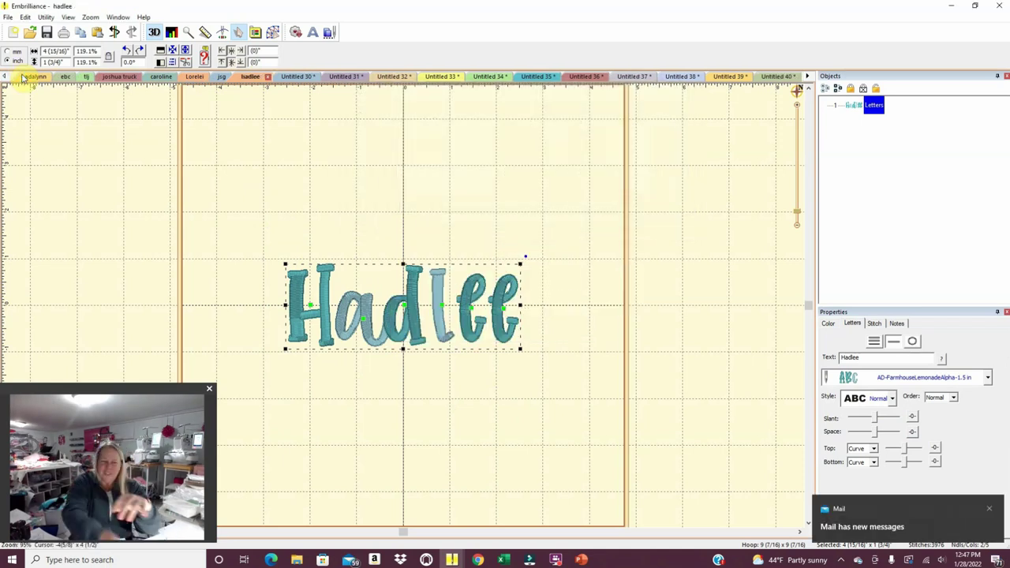
left_click(292, 76)
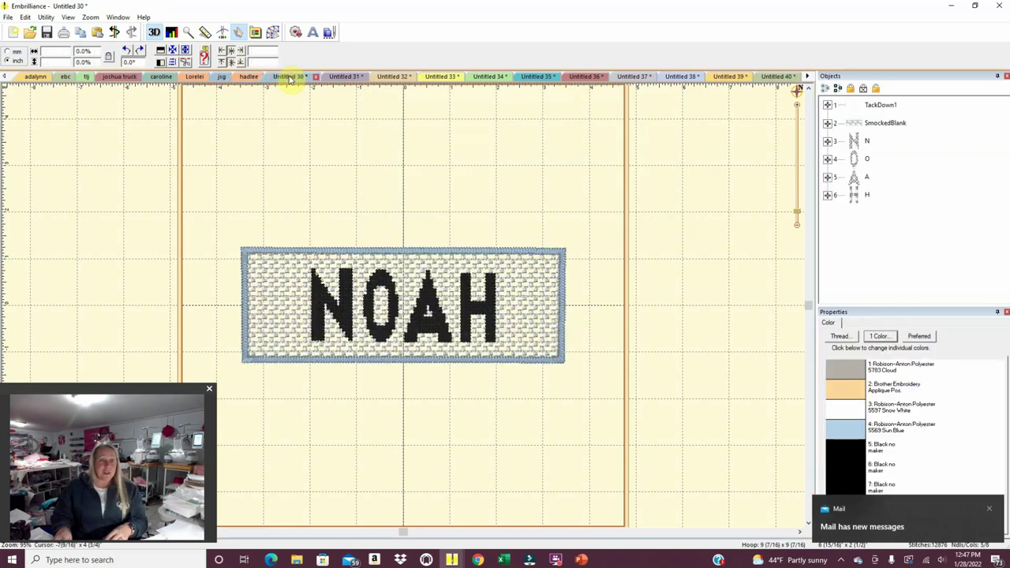
Save the framed patch name design as a DST file on the USB drive, named for its customer.
left_click(9, 18)
left_click(14, 73)
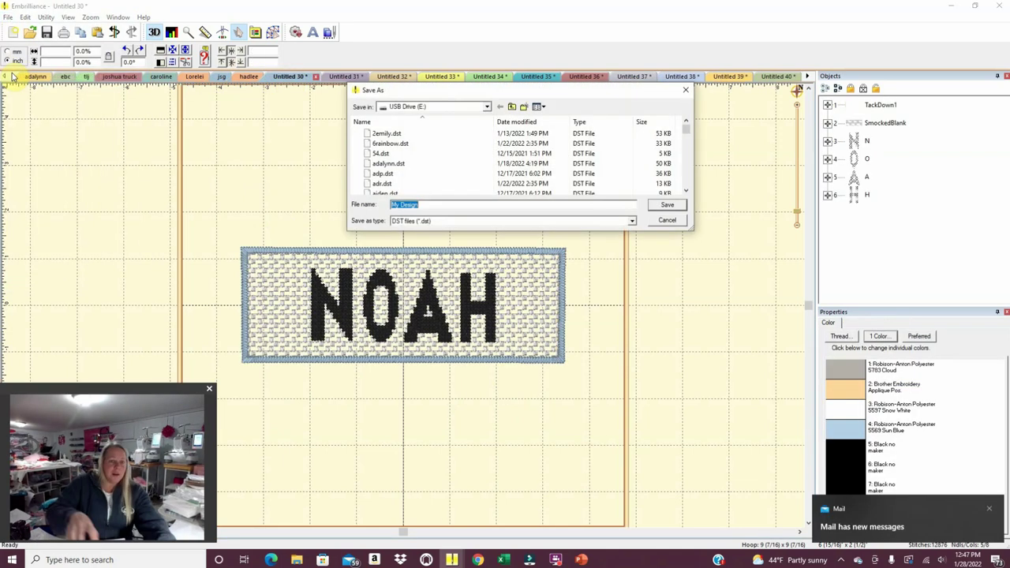
type("noah")
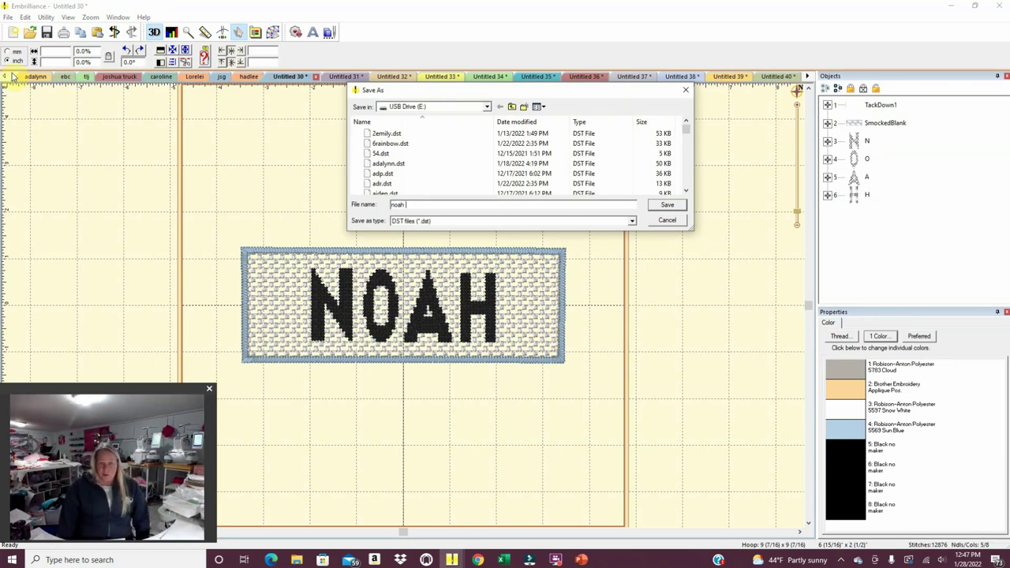
type("fa")
key("Return")
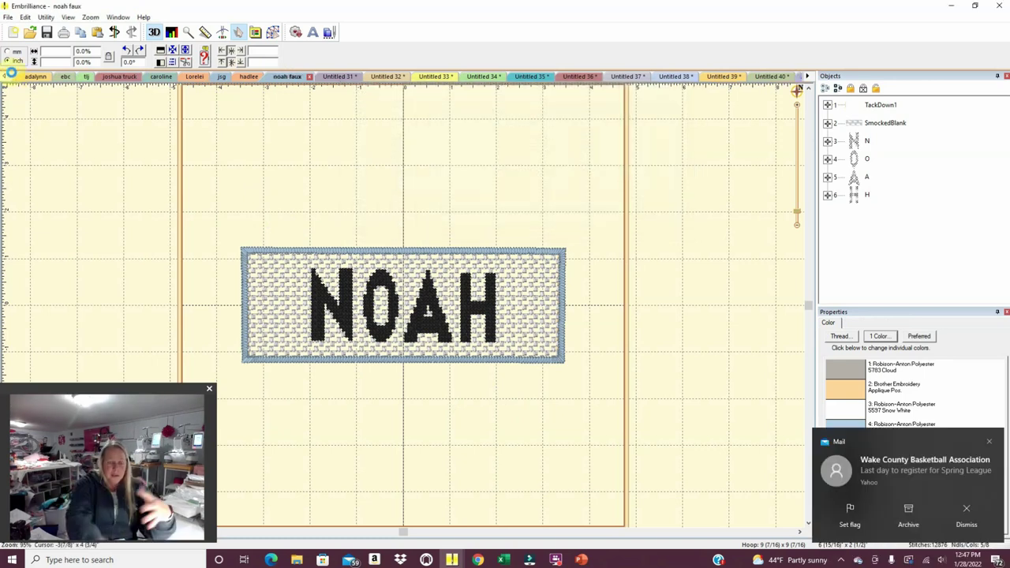
Save the navy script name design as a DST file on the USB drive, using the customer's full name.
left_click(335, 77)
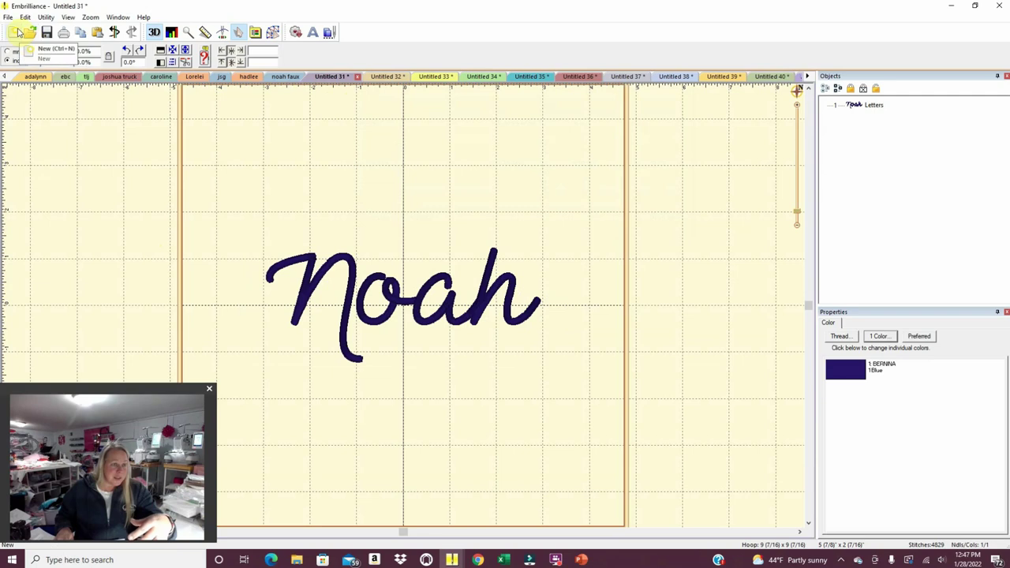
left_click(10, 17)
left_click(8, 73)
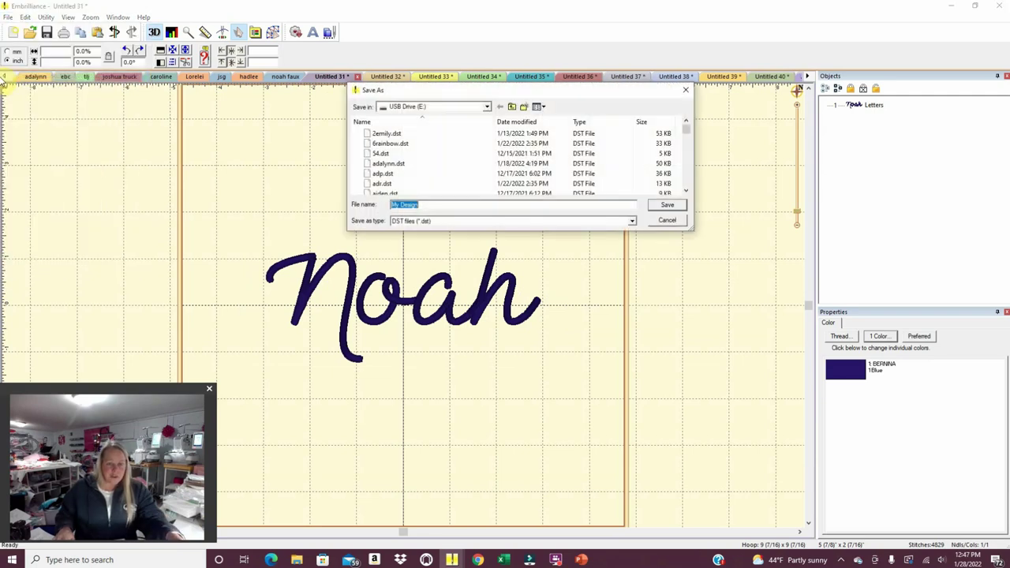
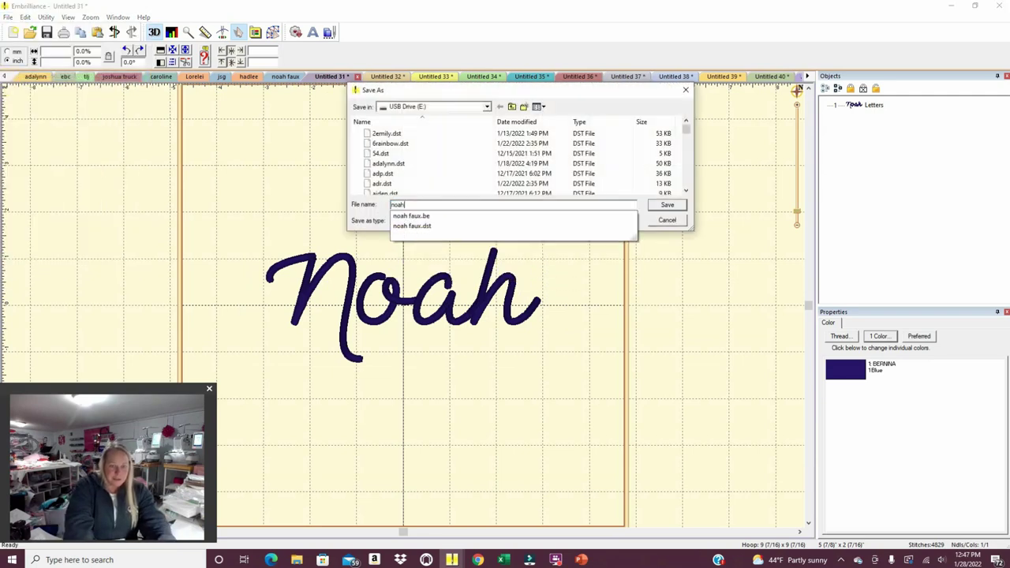
key("Return")
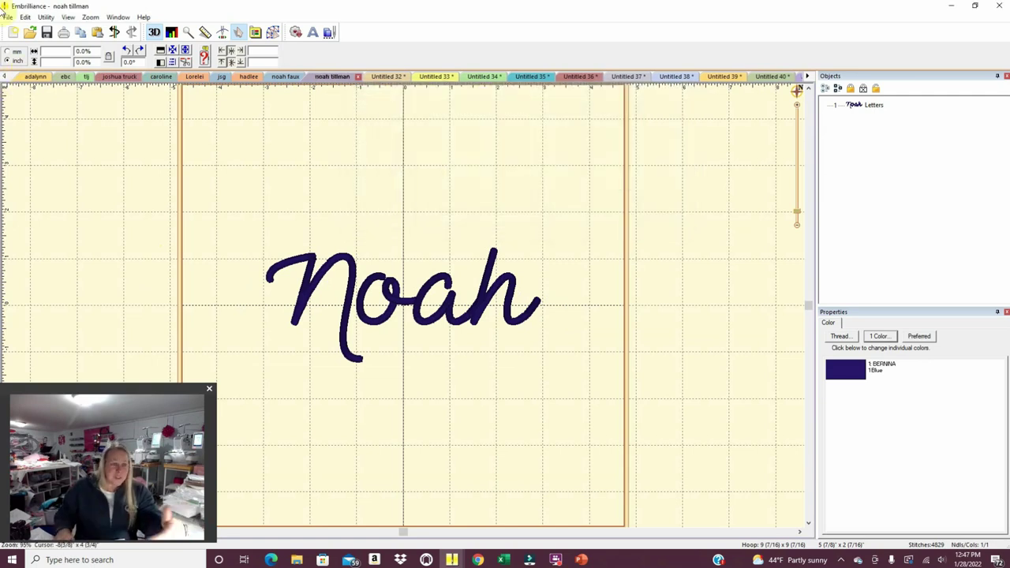
Begin saving the second heart truck, entering the customer's name as the file name.
left_click(377, 77)
left_click(8, 18)
left_click(16, 72)
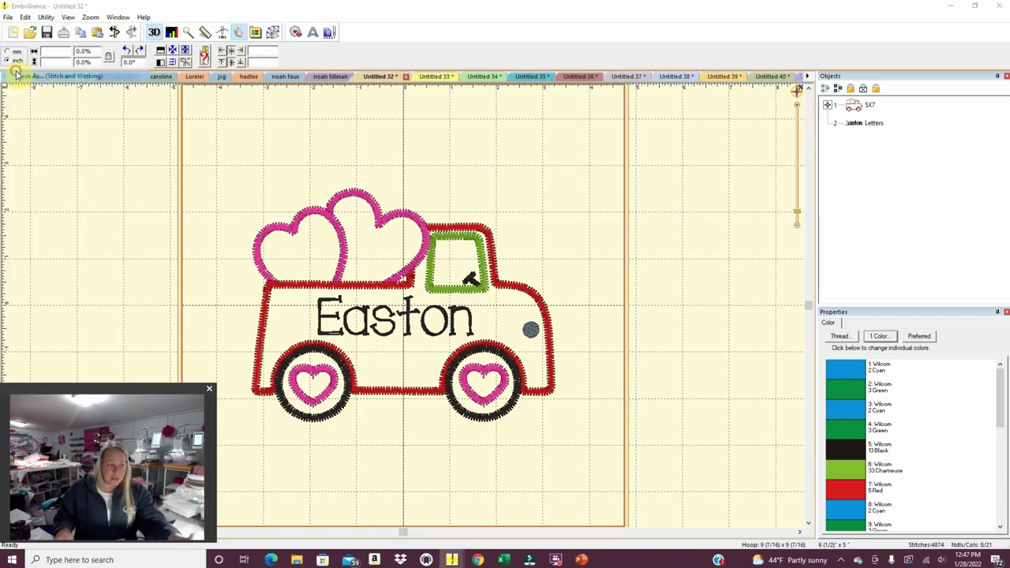
type("east")
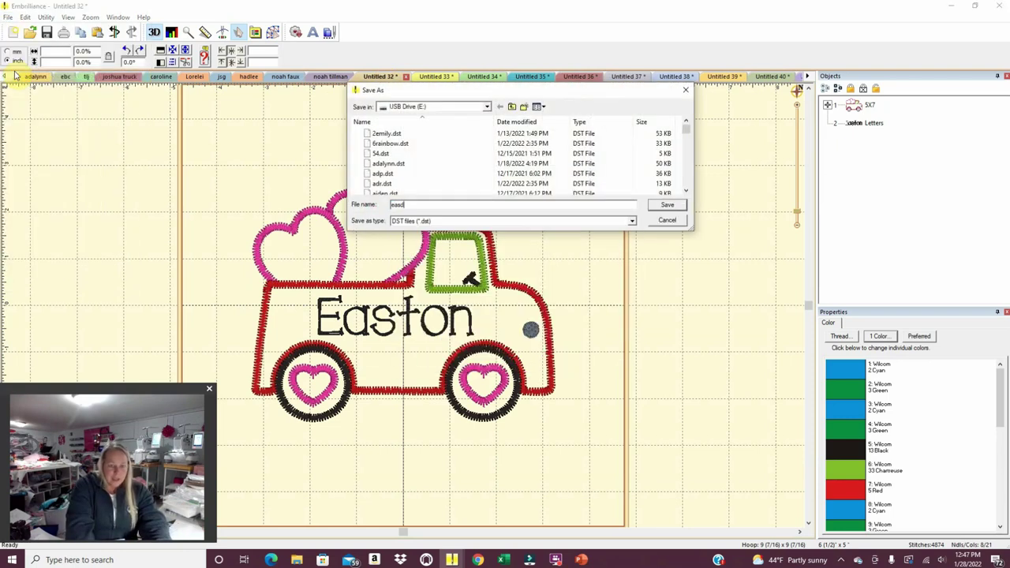
key("BackSpace")
key("BackSpace")
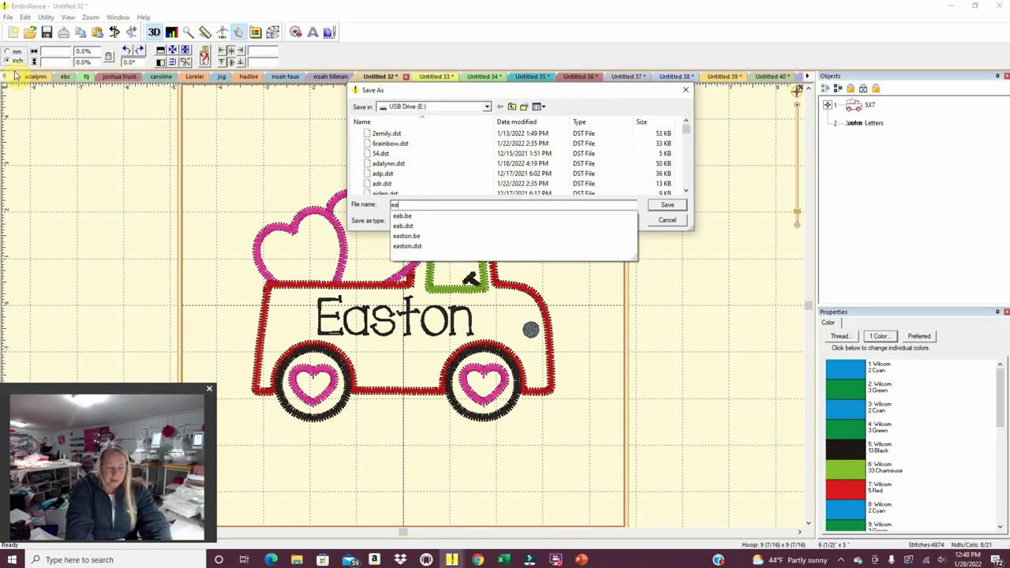
type("ston")
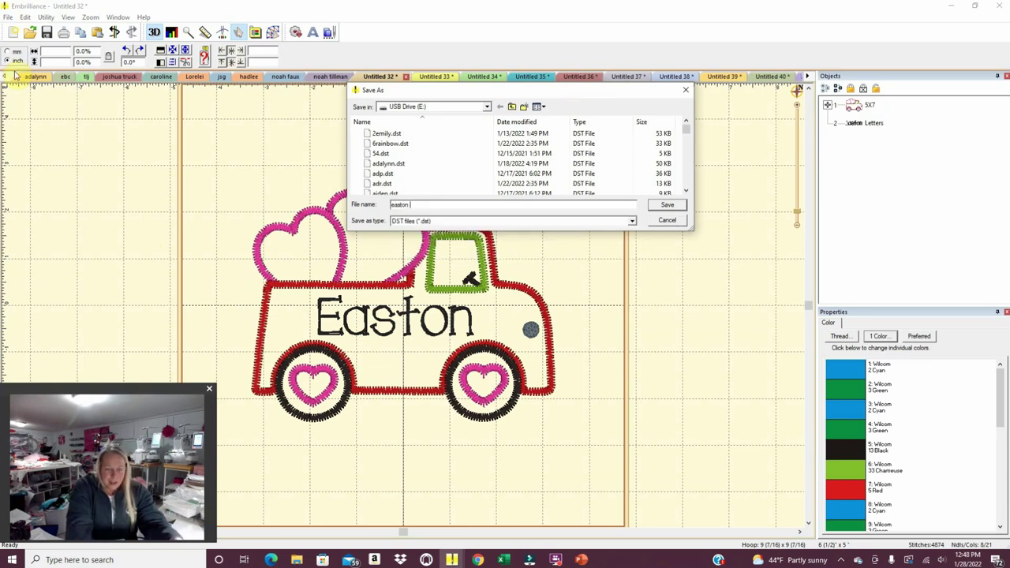